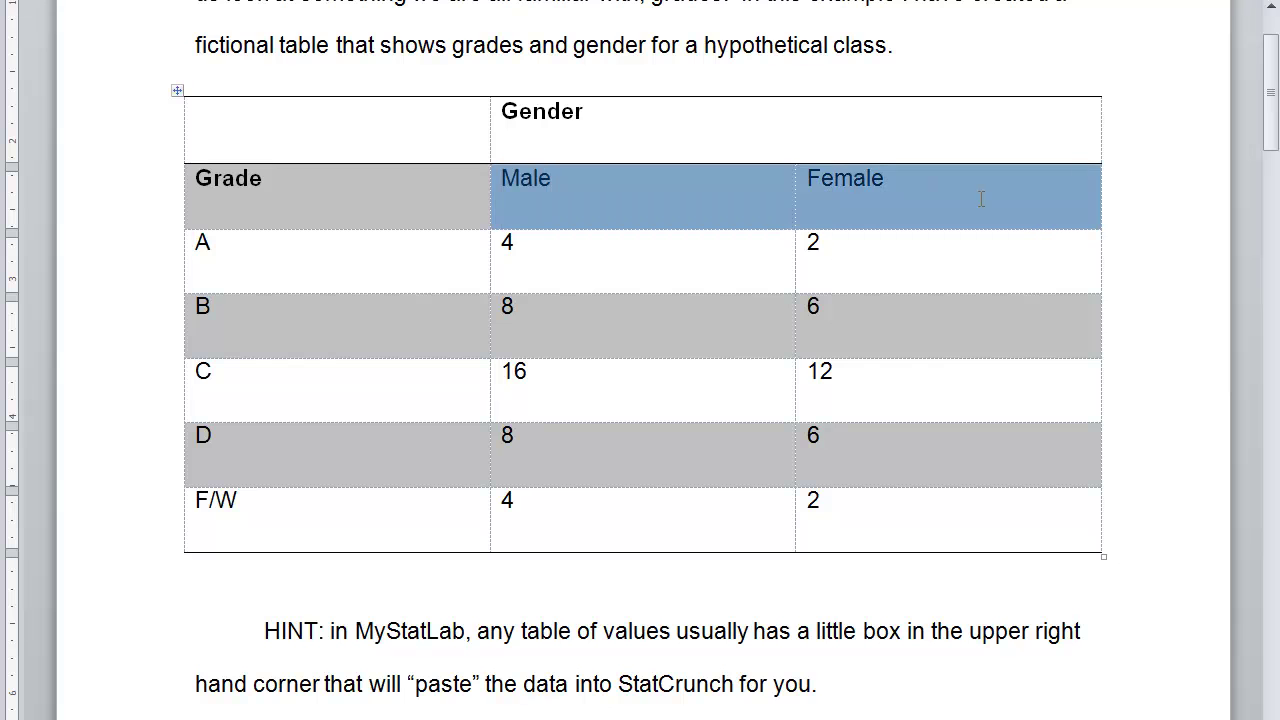
- Switch to the StatCrunch data sheet to view the grades by gender, and return to the document
{"action": "left_click", "coordinate": [675, 249]}
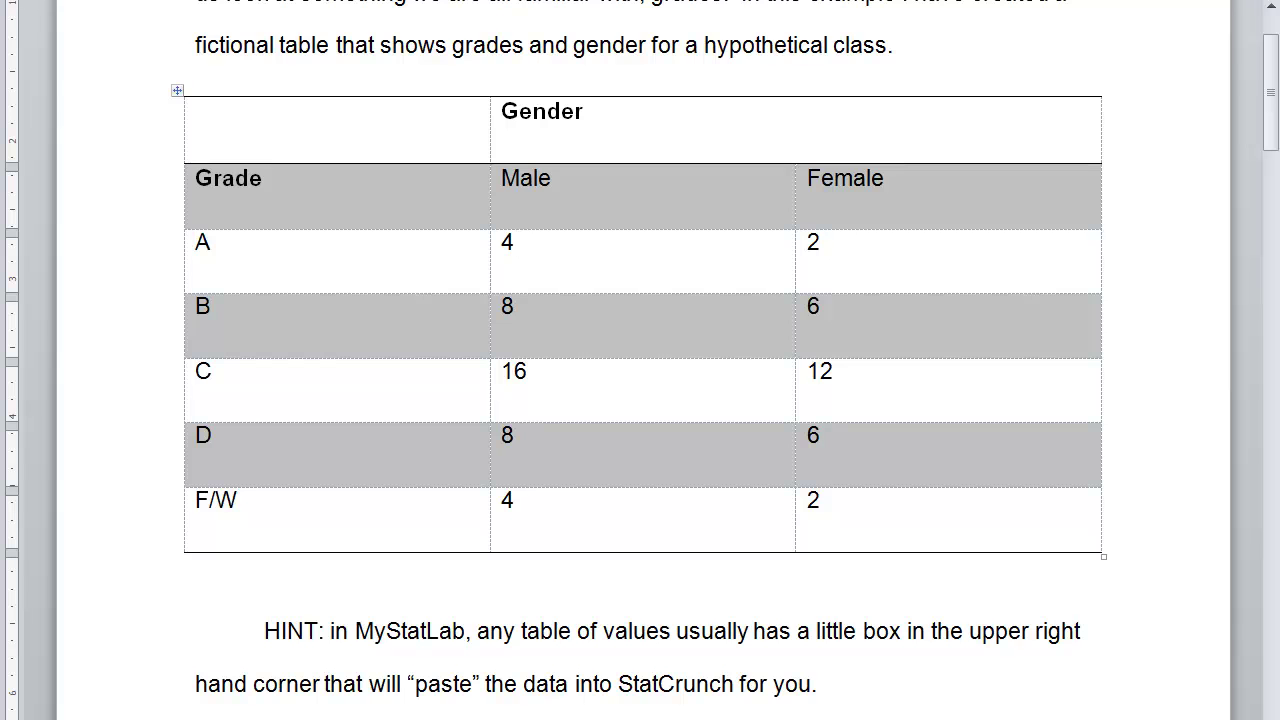
{"action": "mouse_move", "coordinate": [523, 719]}
{"action": "left_click", "coordinate": [413, 660]}
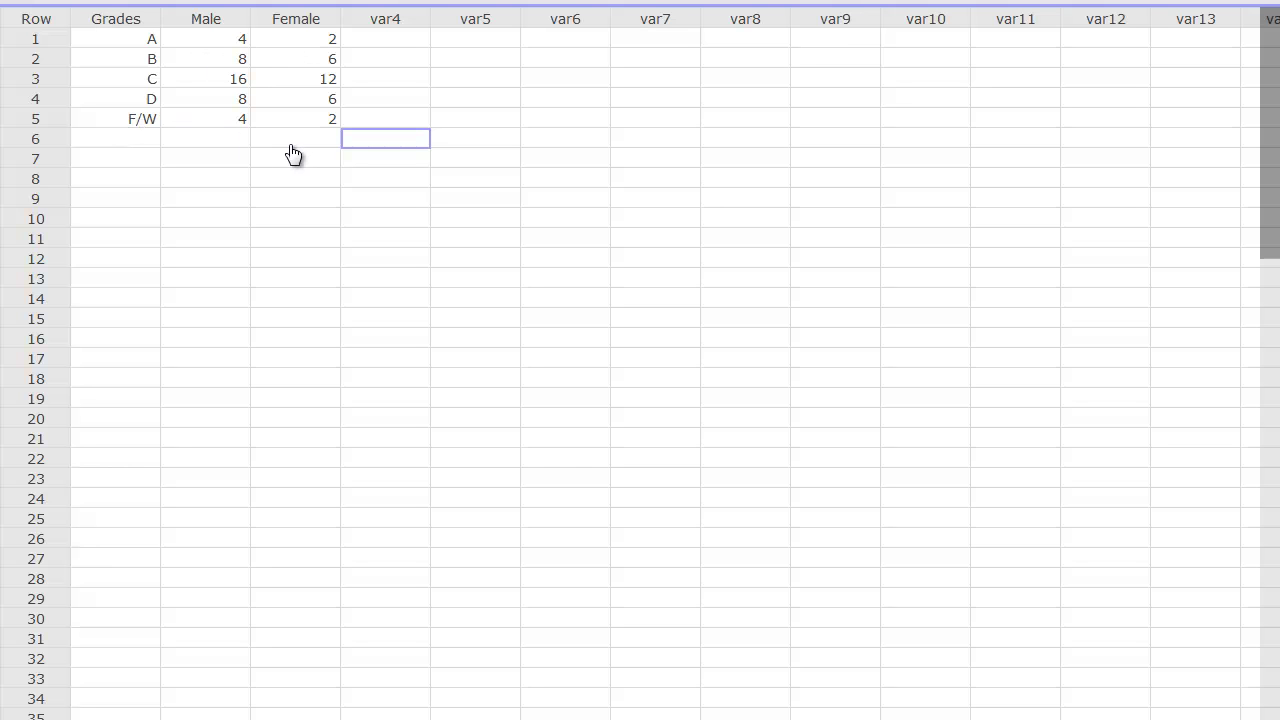
{"action": "key", "text": "alt+Tab"}
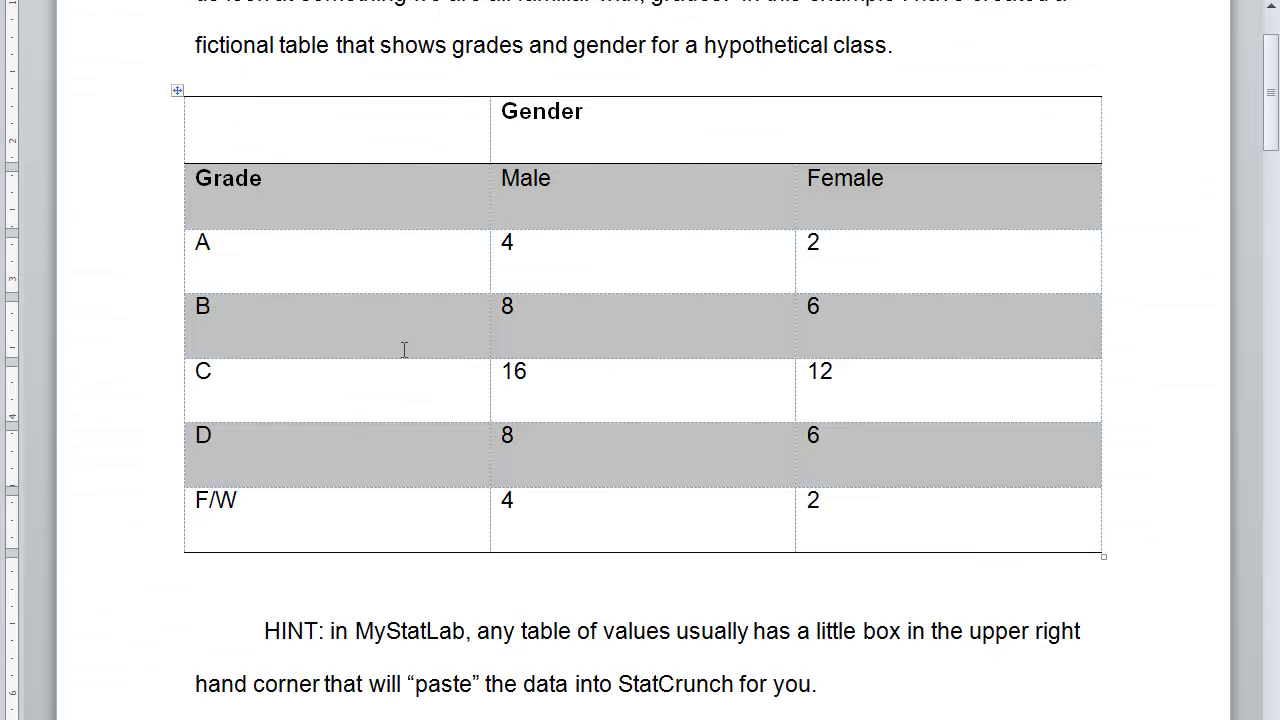
- Highlight the HINT paragraph about pasting MyStatLab table data into StatCrunch
{"action": "scroll", "coordinate": [470, 540], "scroll_direction": "down", "scroll_amount": 5}
{"action": "scroll", "coordinate": [480, 551], "scroll_direction": "down", "scroll_amount": 1}
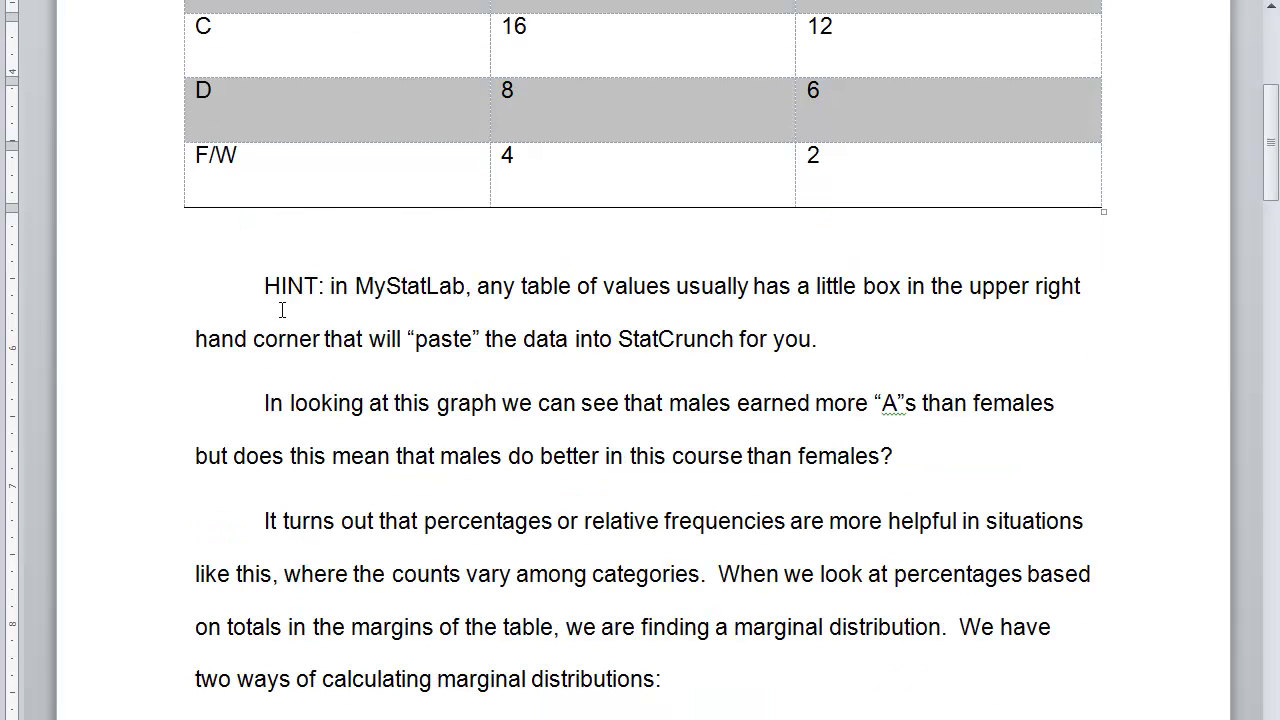
{"action": "left_click_drag", "start_coordinate": [245, 292], "coordinate": [828, 337]}
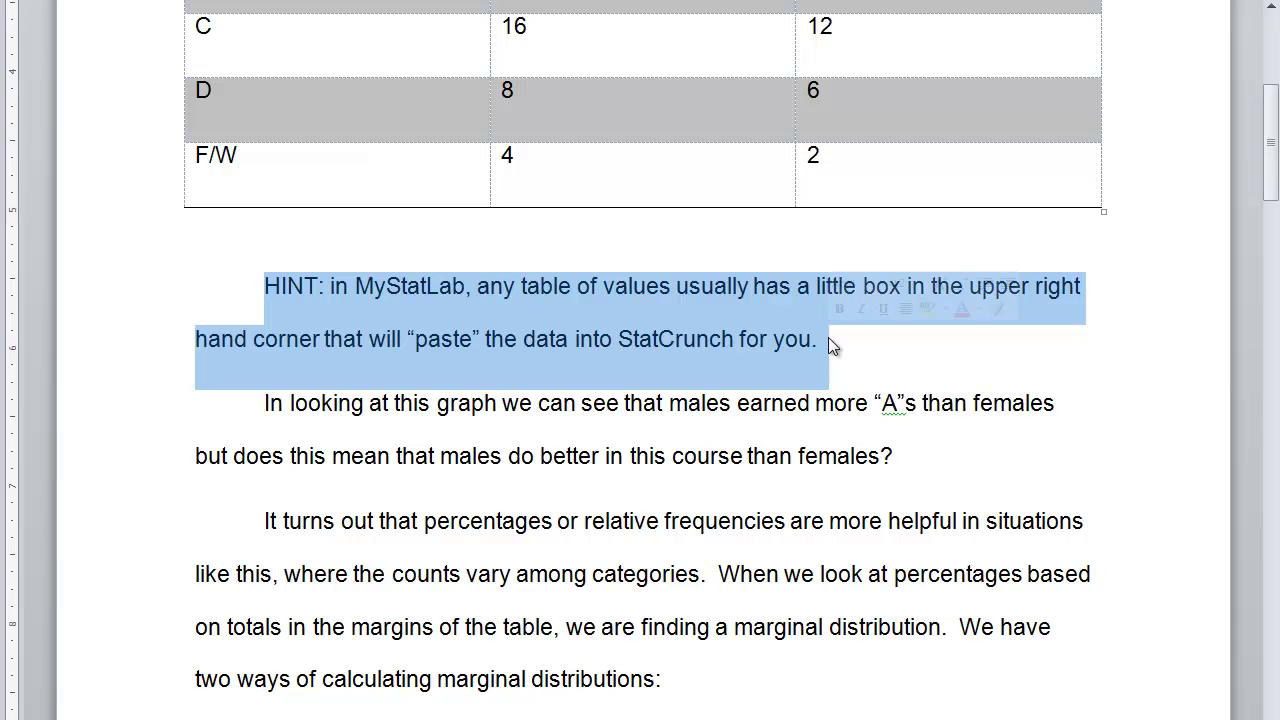
- Switch to the Homework 2 window, view the Admission Decision table's StatCrunch and copy options, and leave the homework page
{"action": "left_click", "coordinate": [522, 718]}
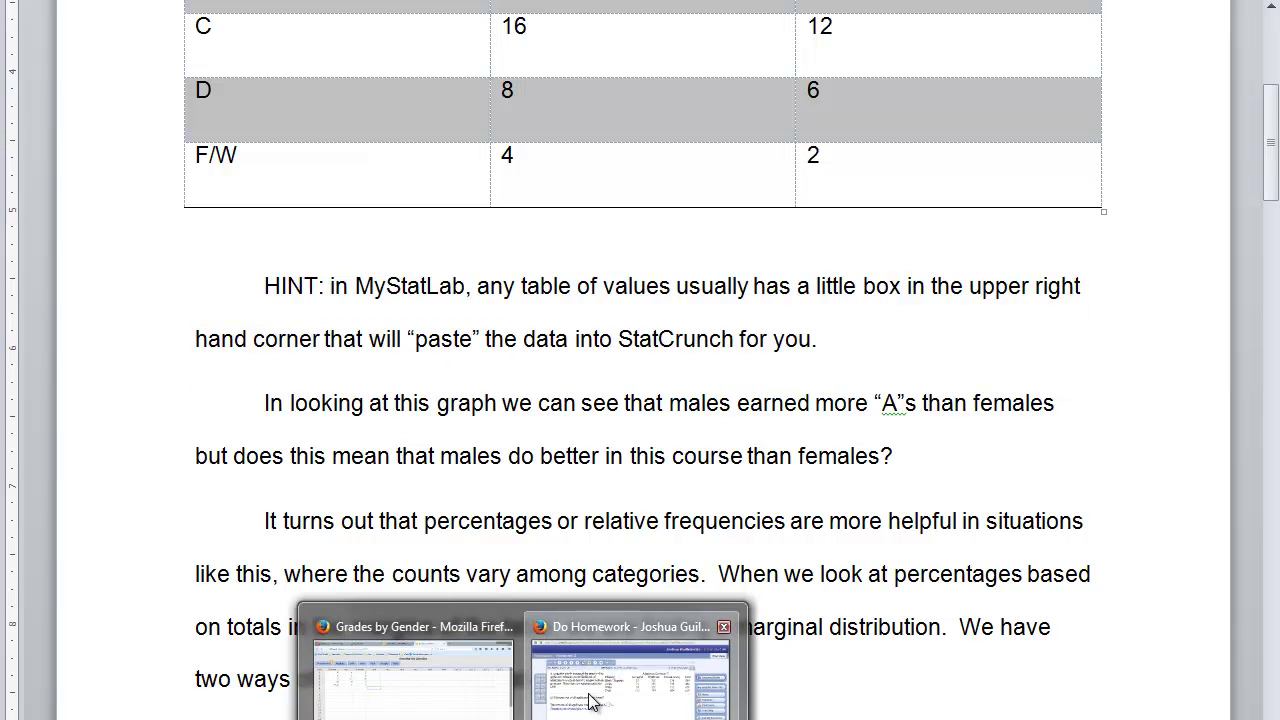
{"action": "left_click", "coordinate": [620, 680]}
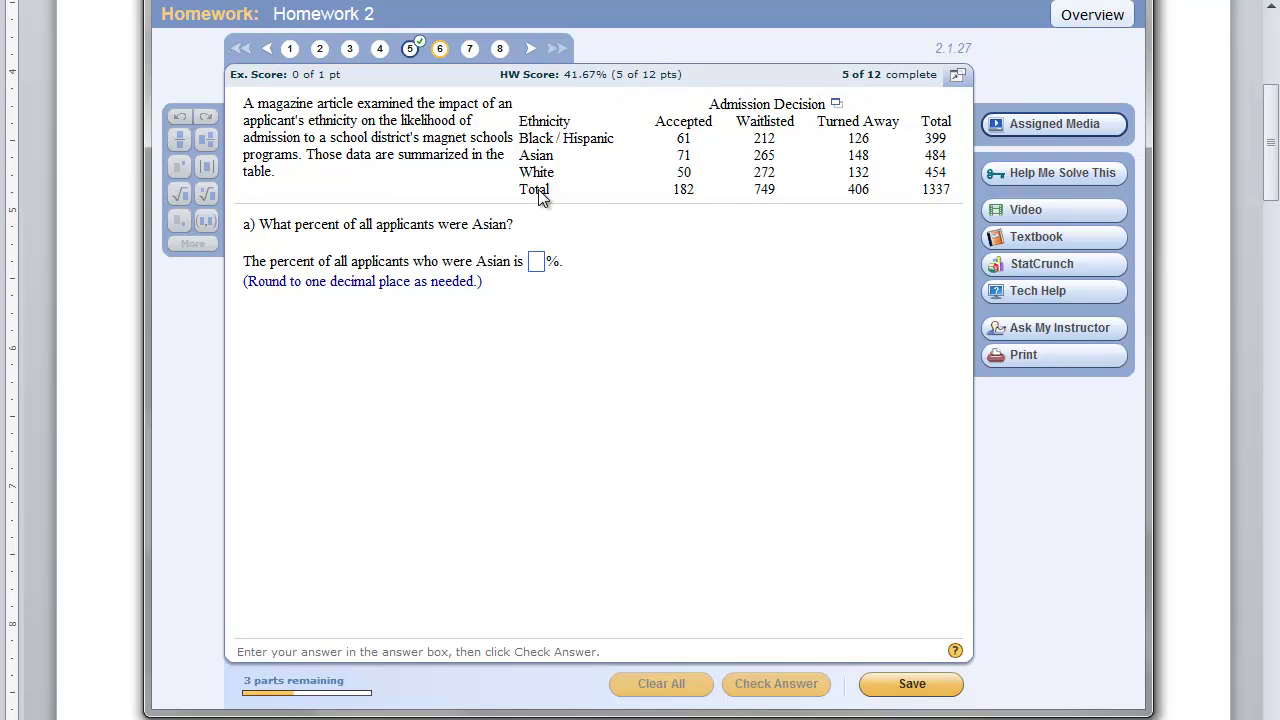
{"action": "left_click", "coordinate": [836, 106]}
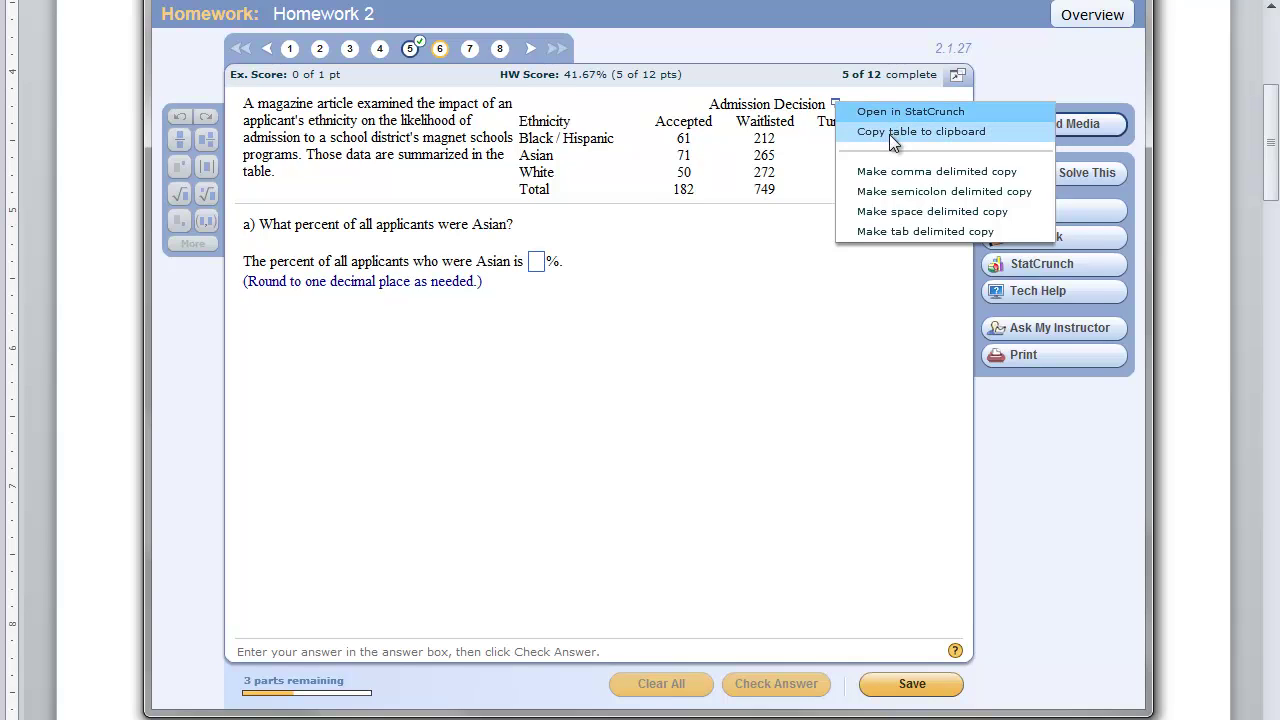
{"action": "left_click", "coordinate": [836, 106]}
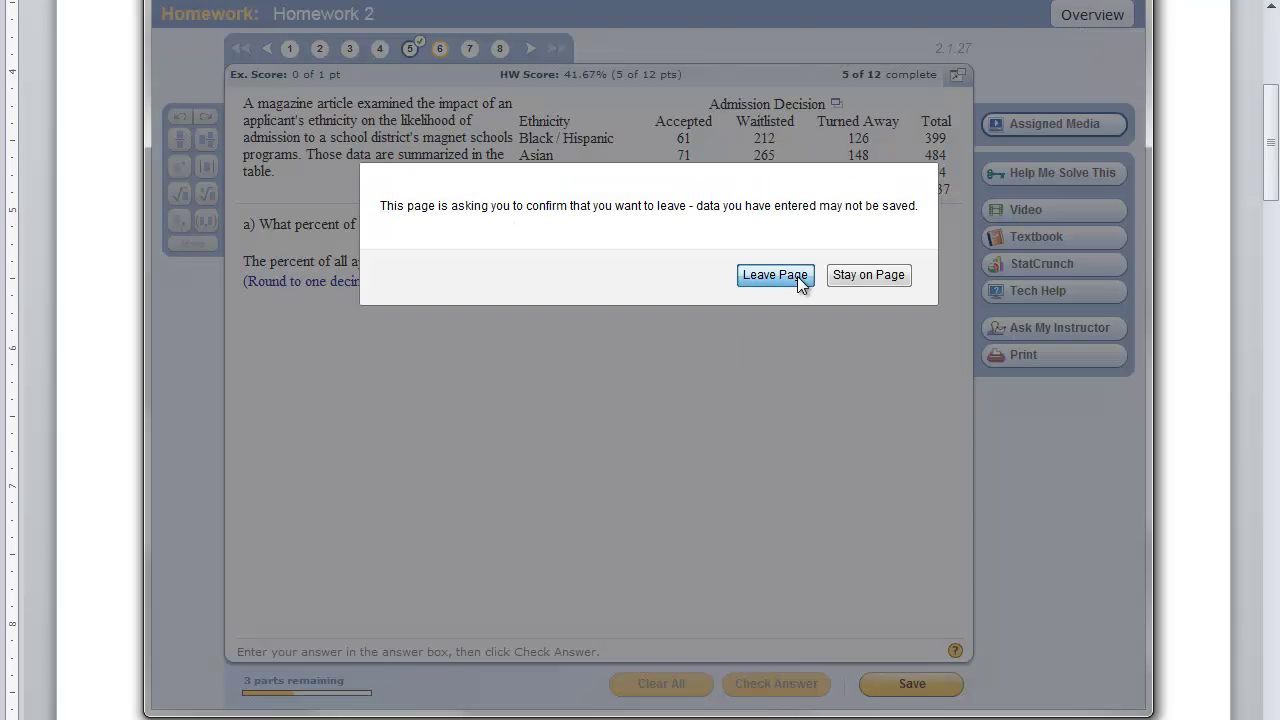
{"action": "left_click", "coordinate": [792, 276]}
- Replace the word "graph" with "table" in the sentence beginning "In looking at this"
{"action": "left_click", "coordinate": [533, 403]}
{"action": "scroll", "coordinate": [500, 440], "scroll_direction": "down", "scroll_amount": 1}
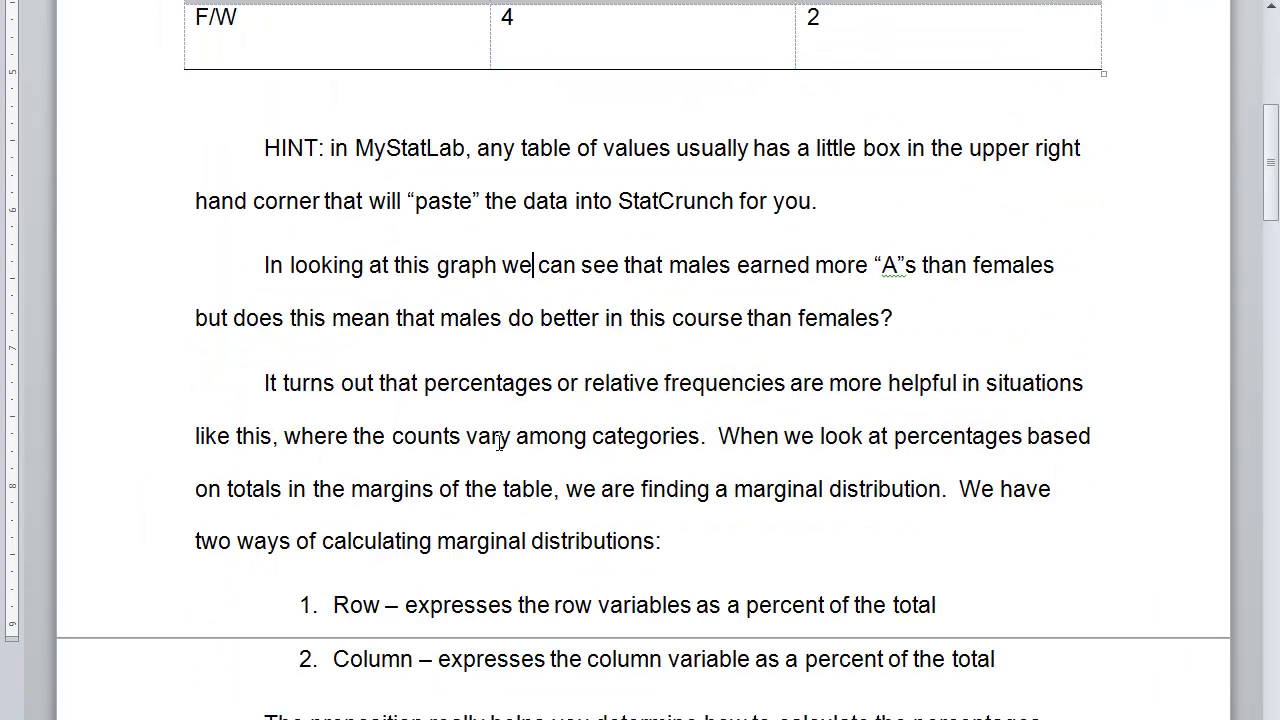
{"action": "left_click_drag", "start_coordinate": [256, 257], "coordinate": [499, 268]}
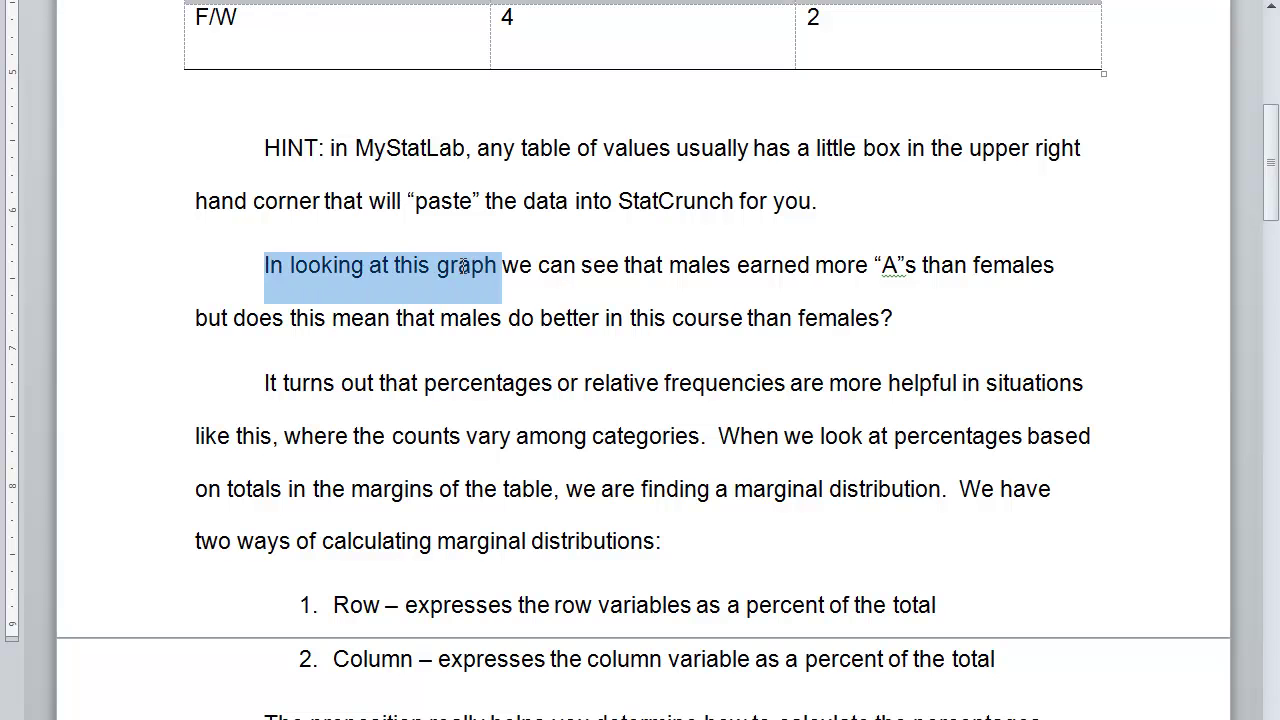
{"action": "left_click", "coordinate": [498, 270]}
{"action": "key", "text": "BackSpace"}
{"action": "key", "text": "BackSpace"}
{"action": "key", "text": "BackSpace"}
{"action": "key", "text": "BackSpace"}
{"action": "key", "text": "BackSpace"}
{"action": "type", "text": "table"}
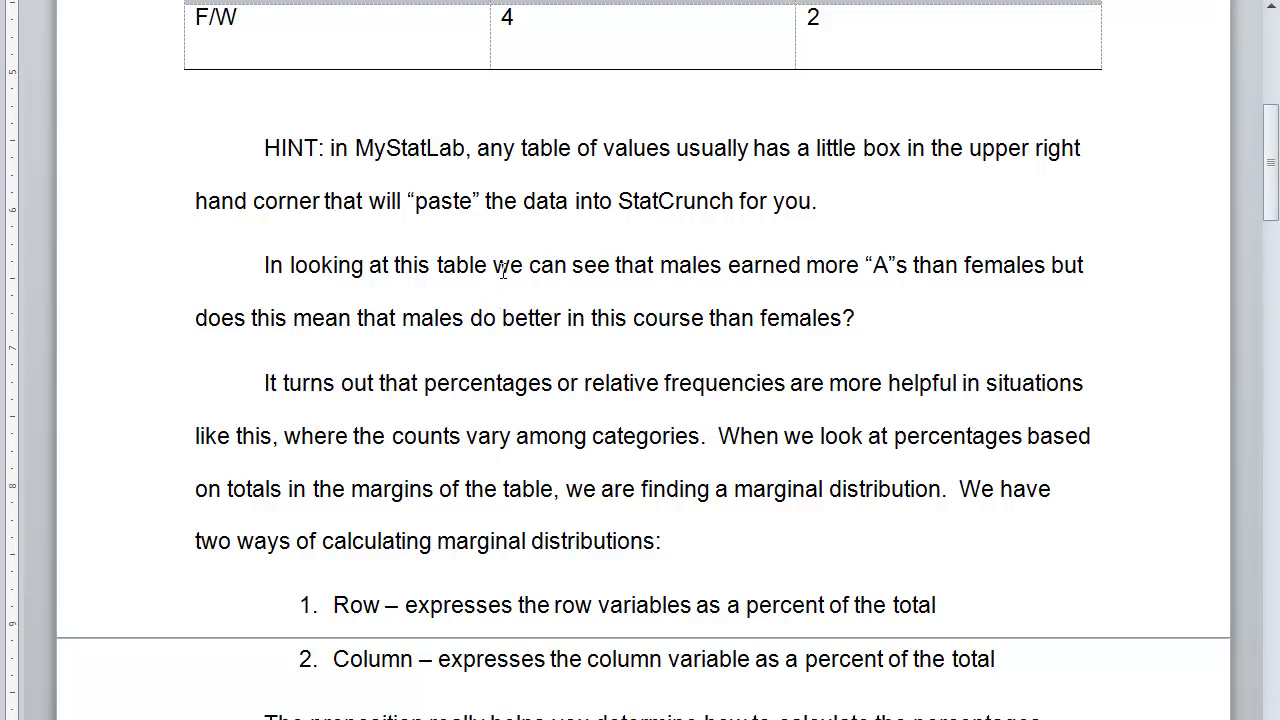
- Highlight the statement about males earning more "A"s and compare the male and female counts in the table's A row
{"action": "left_click_drag", "start_coordinate": [494, 265], "coordinate": [839, 361]}
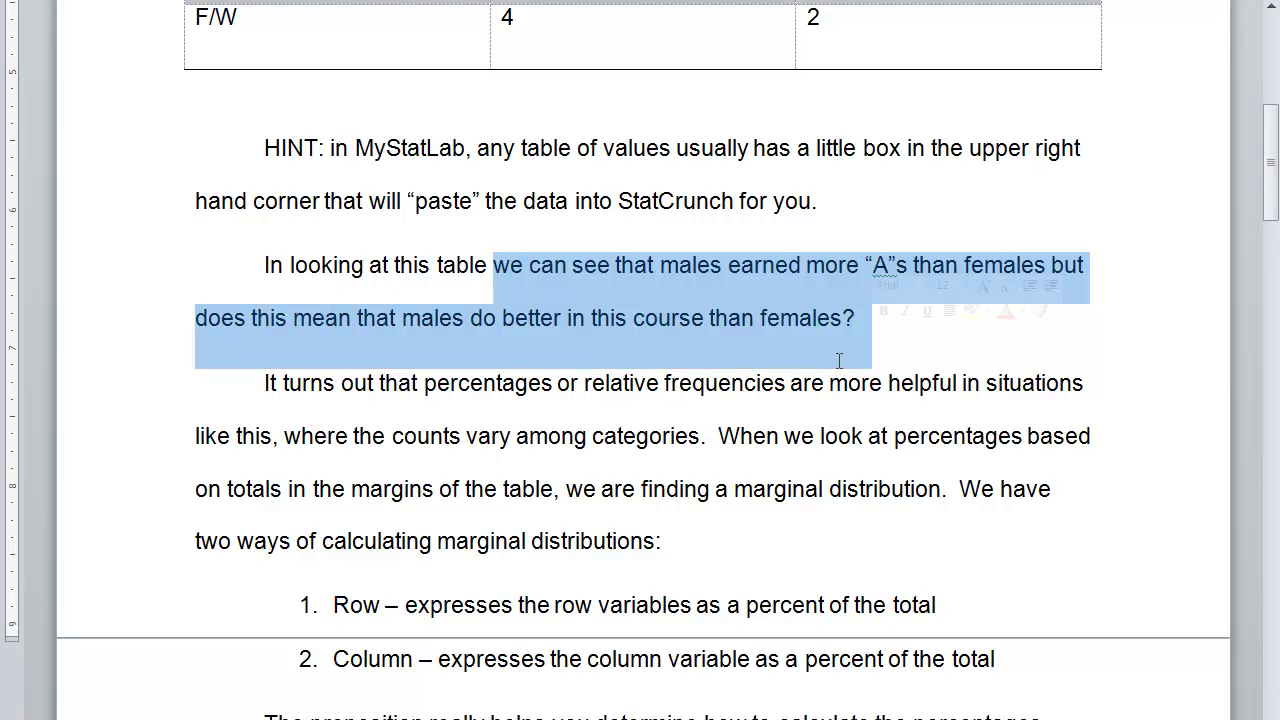
{"action": "scroll", "coordinate": [780, 340], "scroll_direction": "up", "scroll_amount": 6}
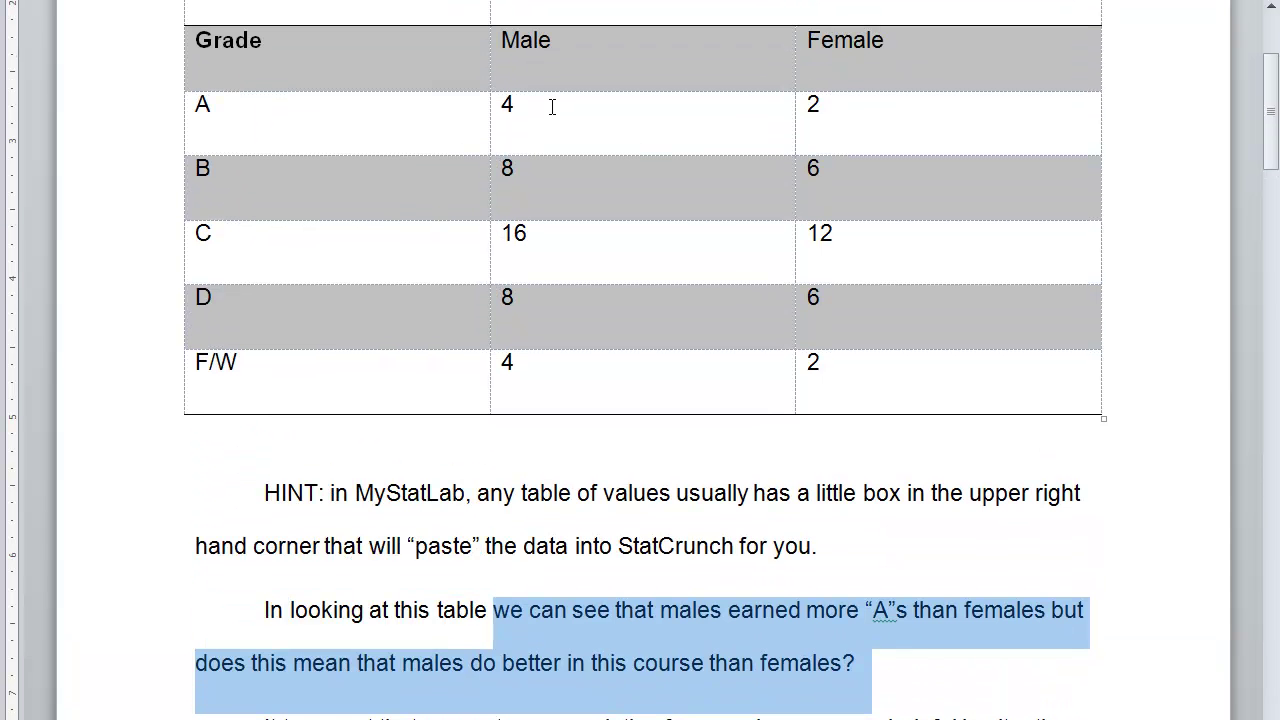
{"action": "left_click", "coordinate": [552, 107]}
{"action": "left_click_drag", "start_coordinate": [520, 105], "coordinate": [500, 105]}
{"action": "left_click_drag", "start_coordinate": [830, 112], "coordinate": [809, 115]}
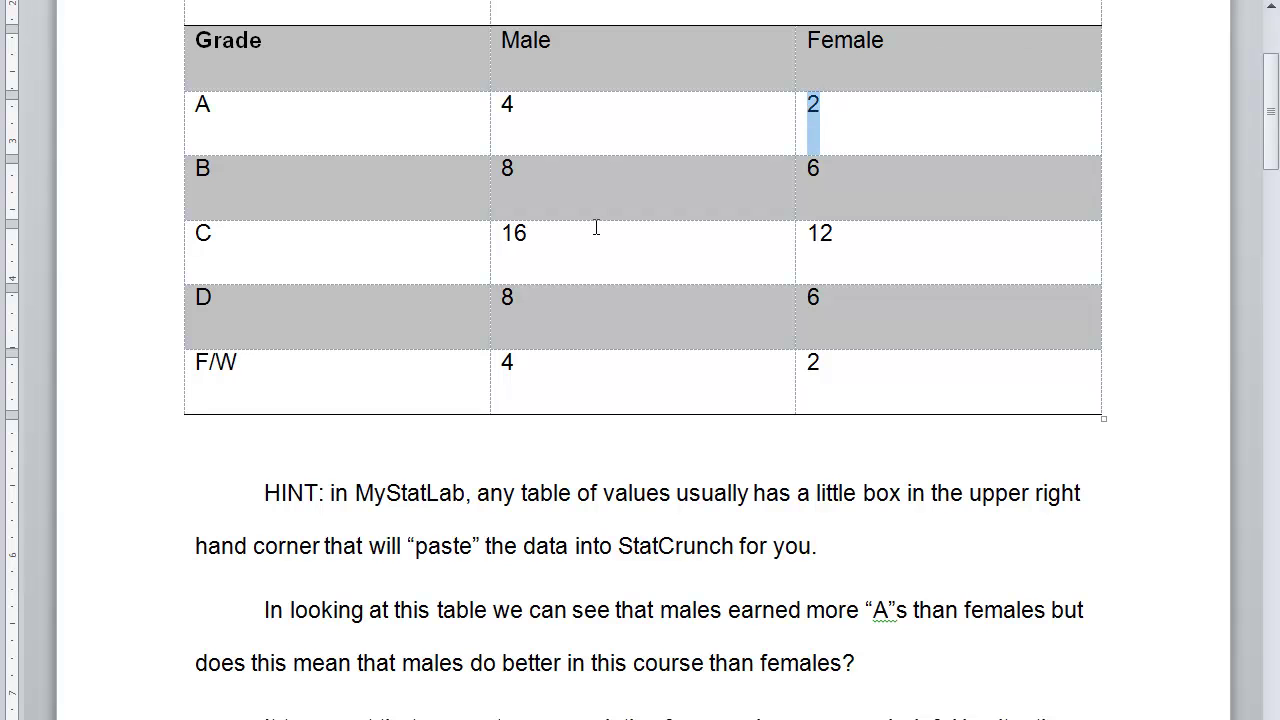
{"action": "left_click", "coordinate": [607, 183]}
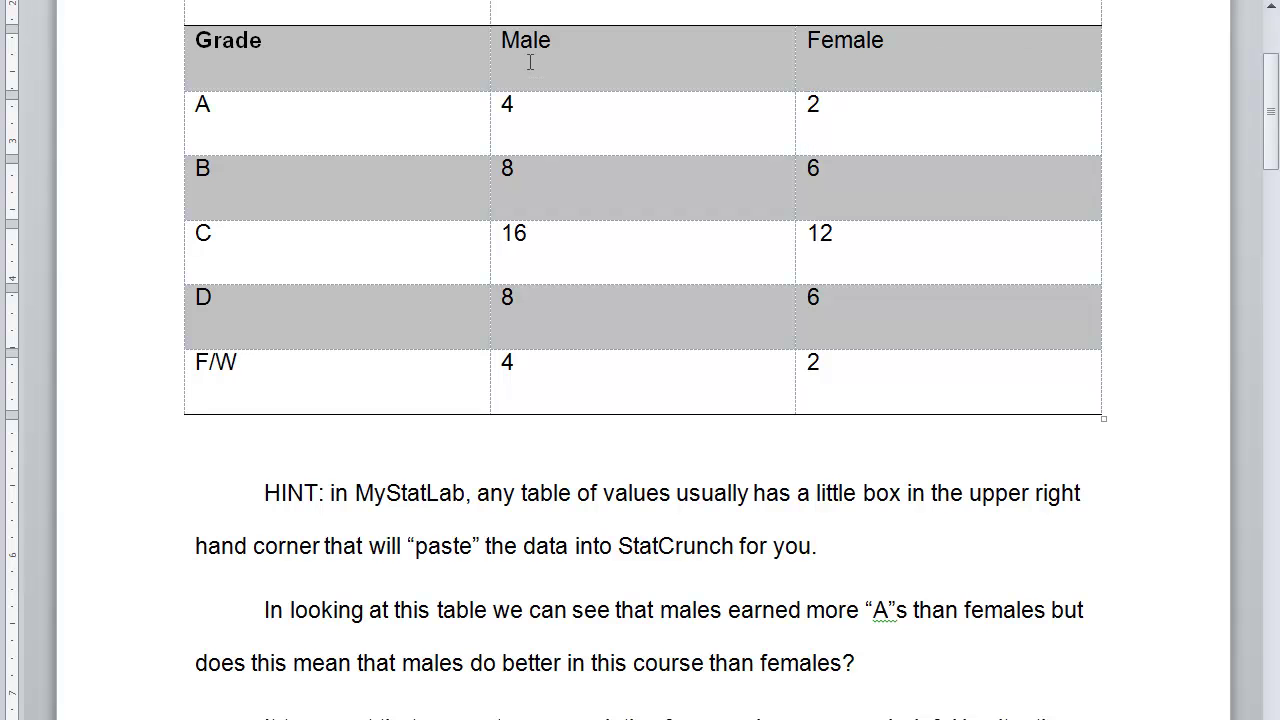
- Highlight the sentence saying percentages or relative frequencies are more helpful where counts vary among categories
{"action": "scroll", "coordinate": [598, 425], "scroll_direction": "down", "scroll_amount": 3}
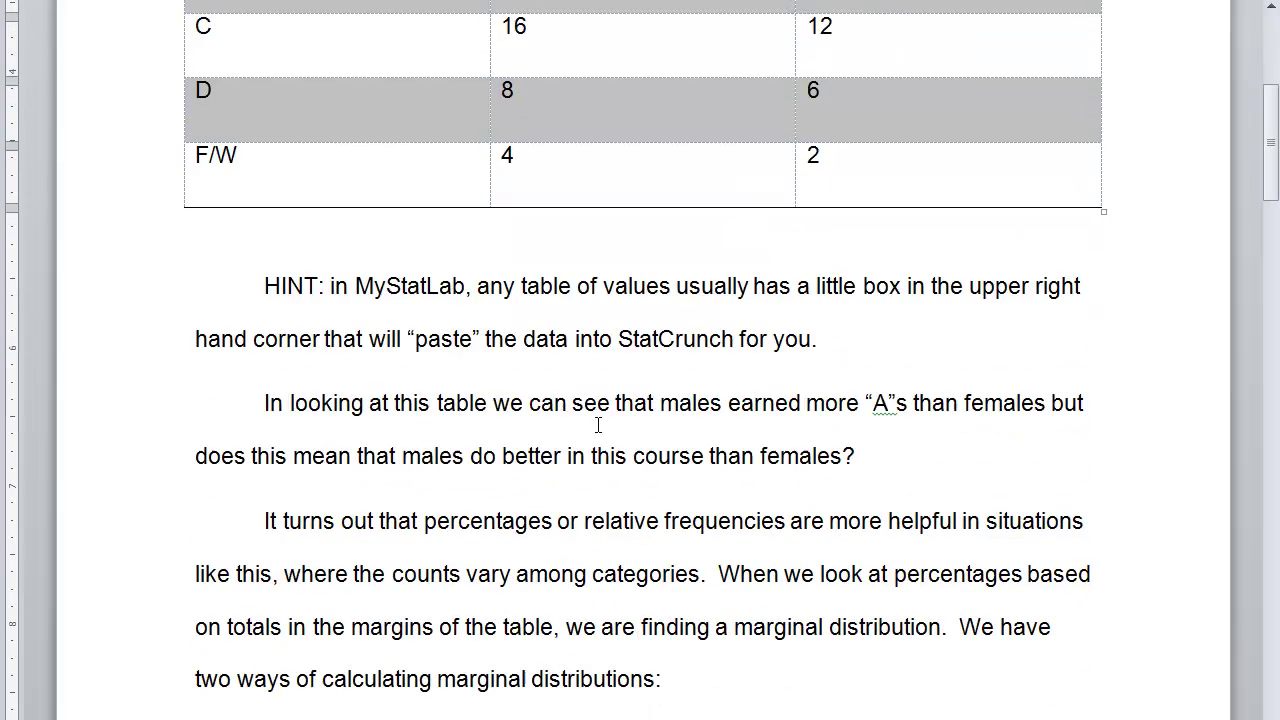
{"action": "scroll", "coordinate": [579, 518], "scroll_direction": "down", "scroll_amount": 4}
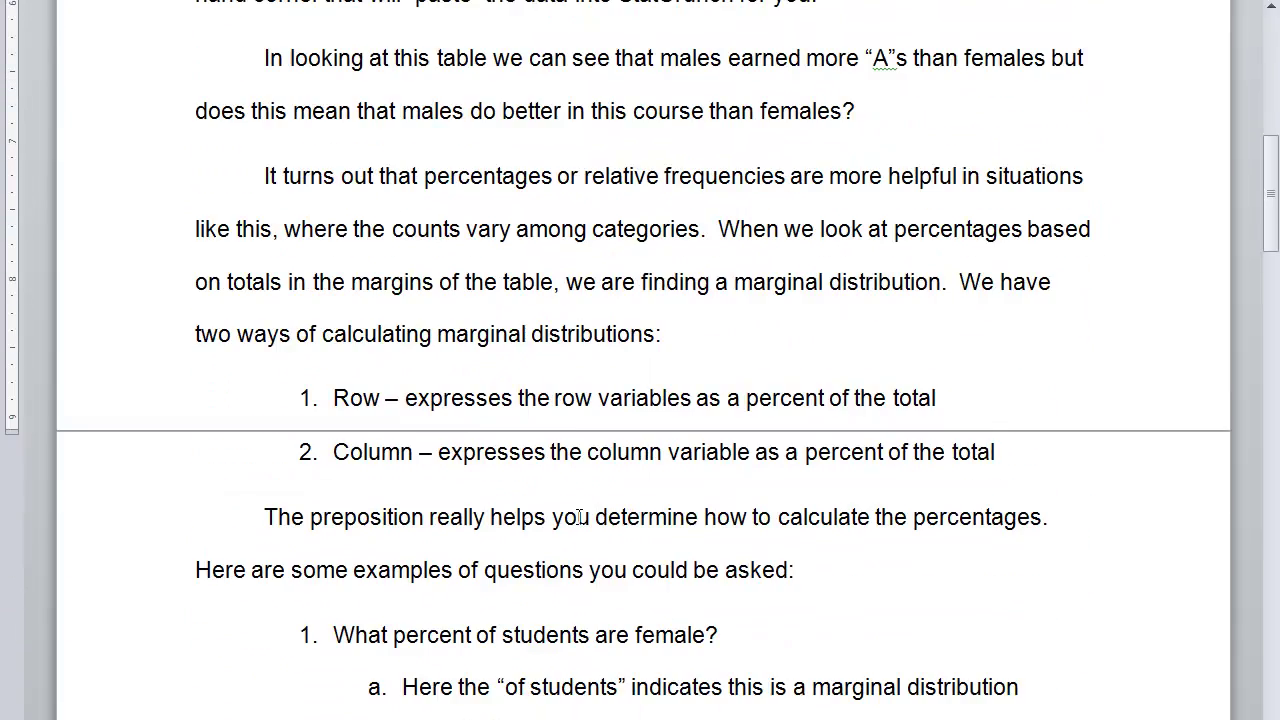
{"action": "left_click_drag", "start_coordinate": [265, 243], "coordinate": [1083, 250]}
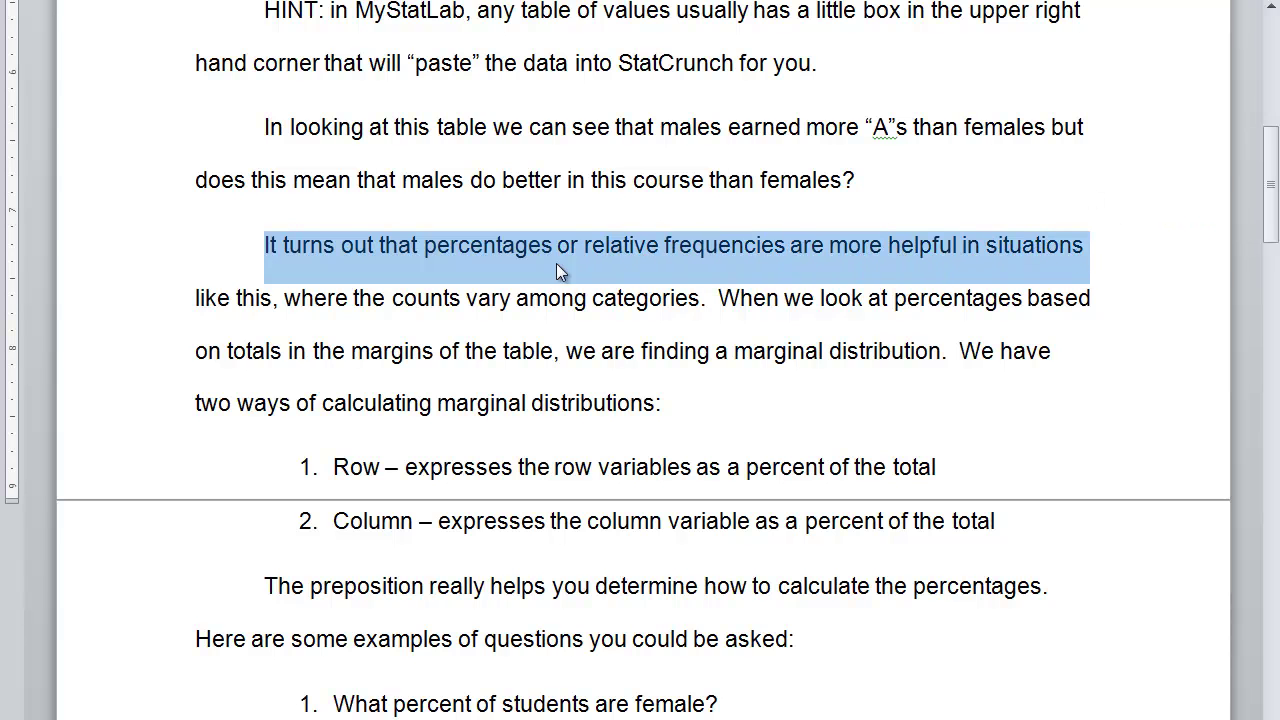
{"action": "left_click_drag", "start_coordinate": [195, 298], "coordinate": [676, 297]}
{"action": "left_click", "coordinate": [285, 298]}
- Highlight the grade counts in the Male column and those in the Female column to compare them
{"action": "scroll", "coordinate": [676, 297], "scroll_direction": "up", "scroll_amount": 5}
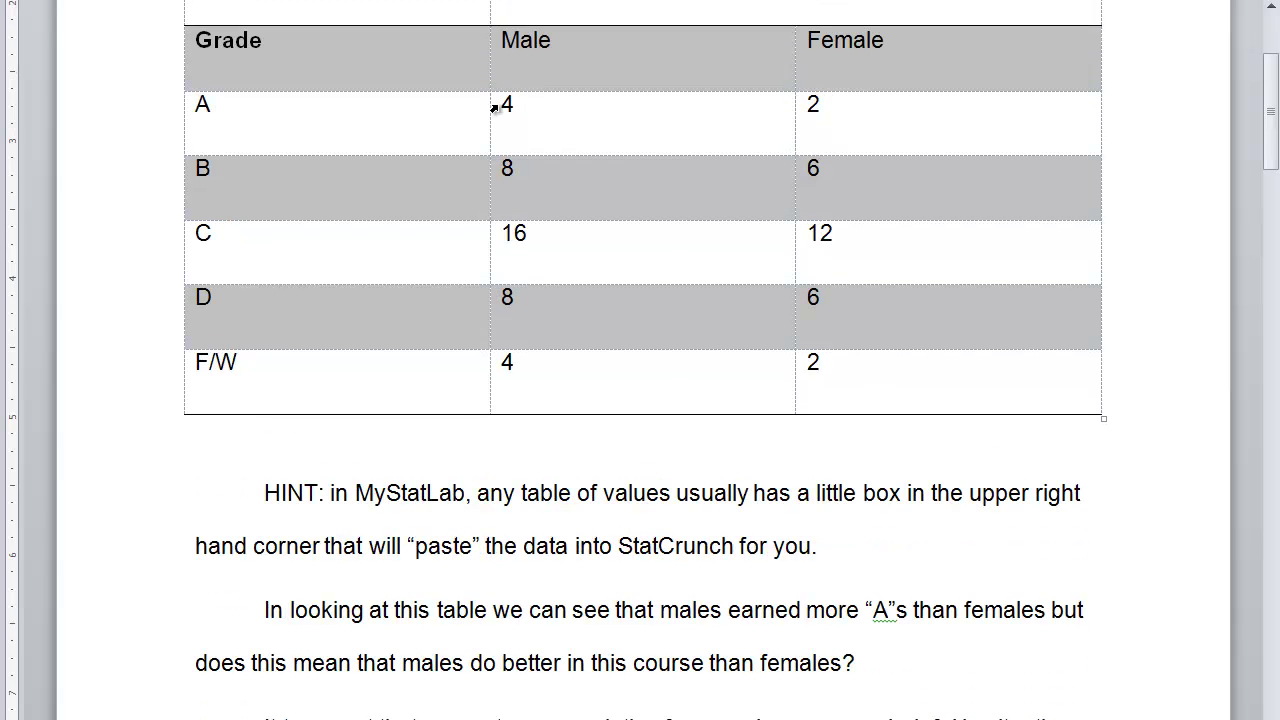
{"action": "left_click_drag", "start_coordinate": [505, 103], "coordinate": [510, 372]}
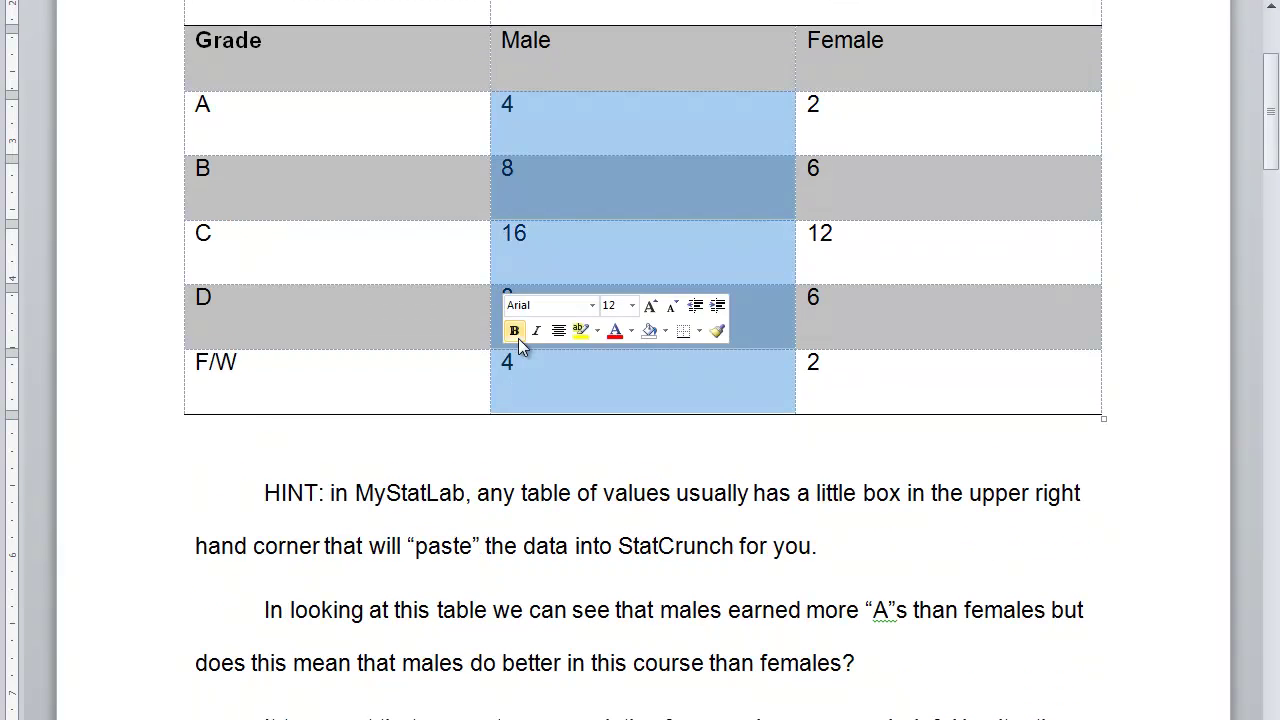
{"action": "left_click_drag", "start_coordinate": [812, 103], "coordinate": [874, 366]}
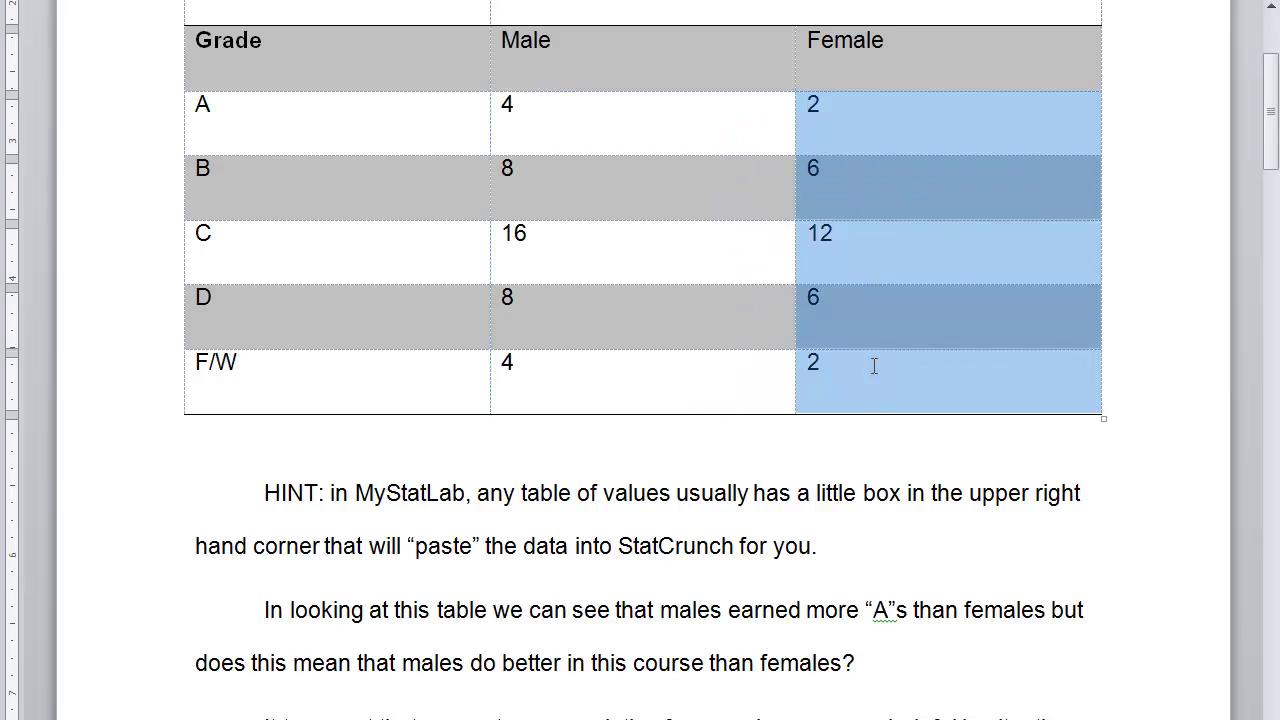
{"action": "left_click", "coordinate": [858, 371]}
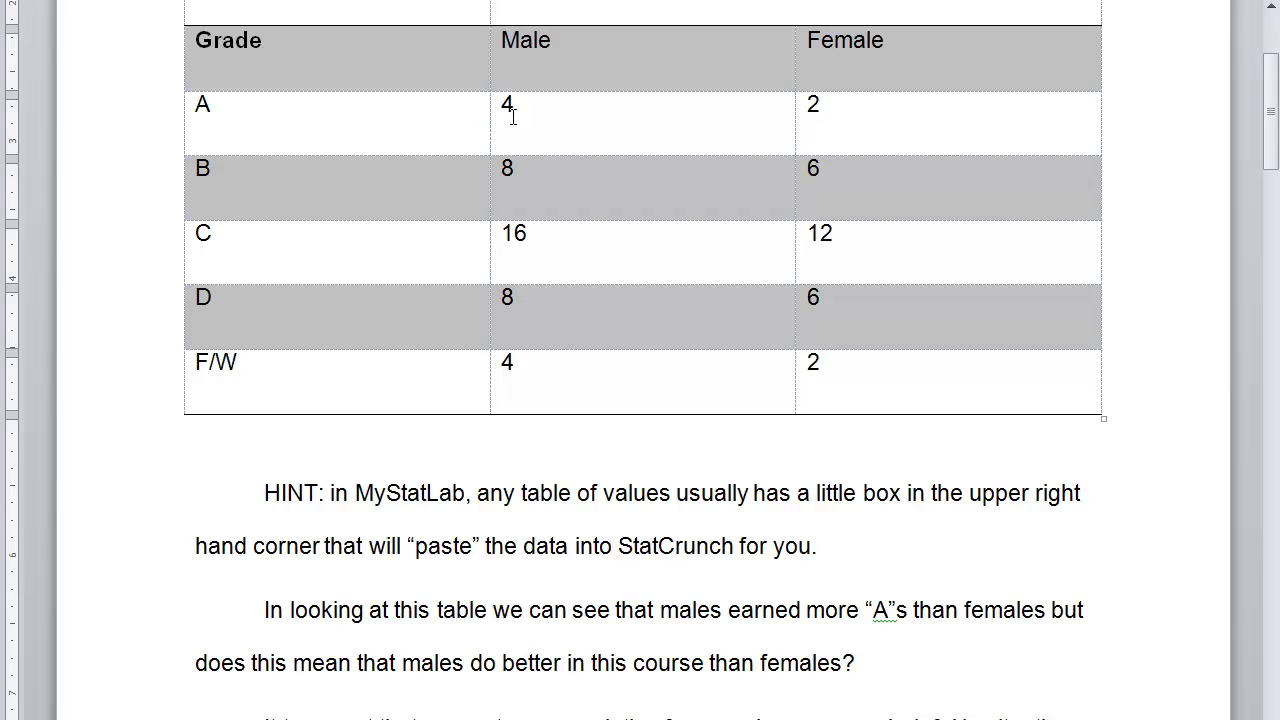
- Highlight the marginal distribution definition in the percentages paragraph and review the margins of the grade table
{"action": "scroll", "coordinate": [603, 556], "scroll_direction": "down", "scroll_amount": 3}
{"action": "scroll", "coordinate": [584, 550], "scroll_direction": "down", "scroll_amount": 6}
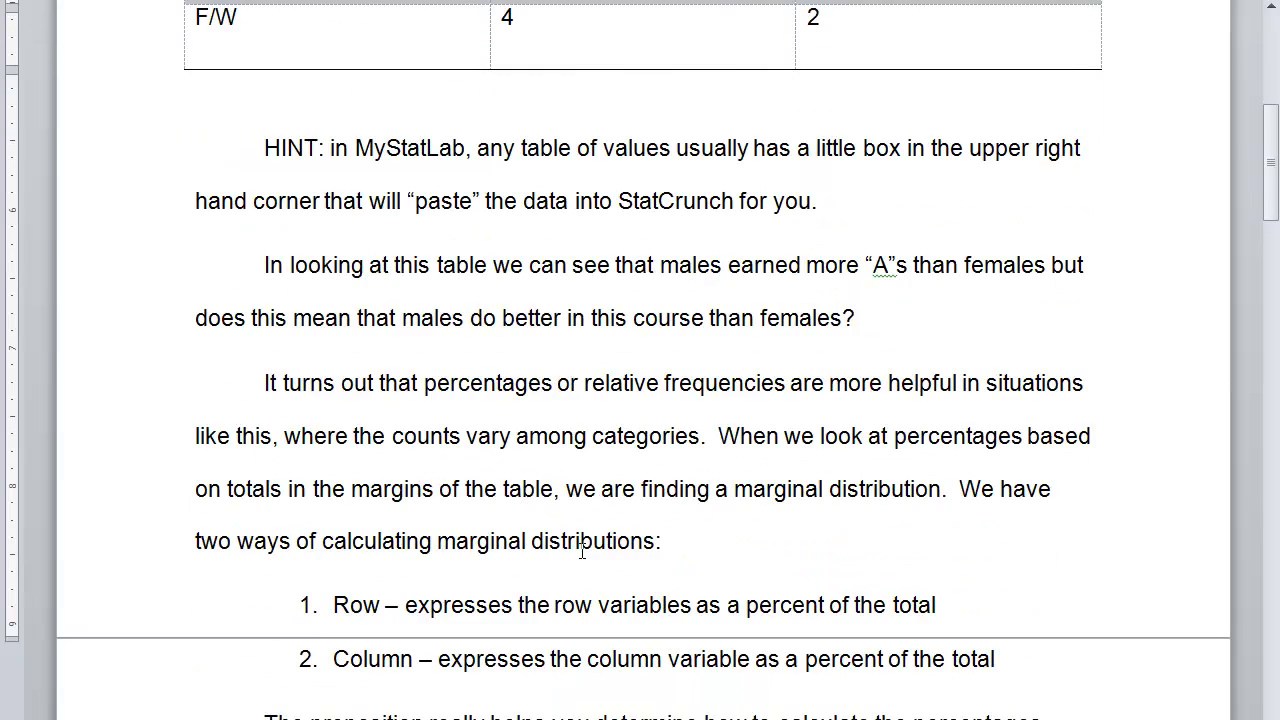
{"action": "left_click_drag", "start_coordinate": [717, 362], "coordinate": [1042, 375]}
{"action": "scroll", "coordinate": [200, 405], "scroll_direction": "down", "scroll_amount": 2}
{"action": "left_click", "coordinate": [200, 403]}
{"action": "left_click_drag", "start_coordinate": [197, 351], "coordinate": [916, 356]}
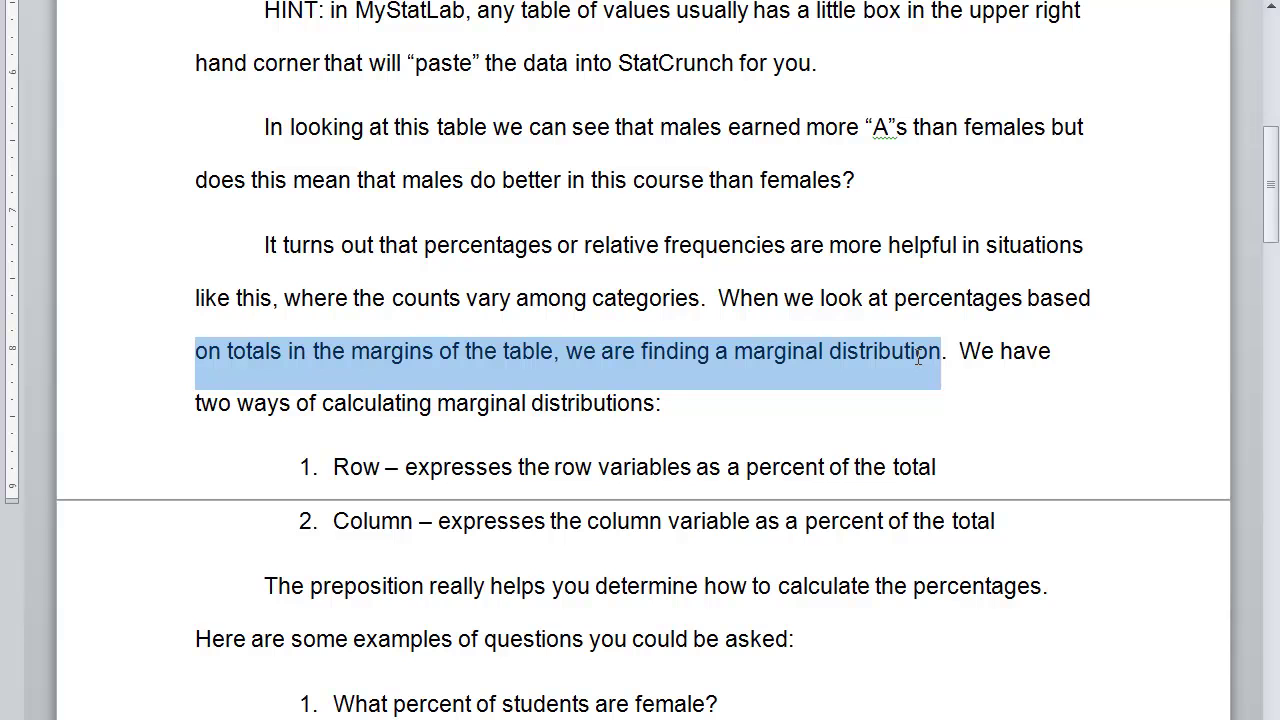
{"action": "scroll", "coordinate": [897, 360], "scroll_direction": "up", "scroll_amount": 15}
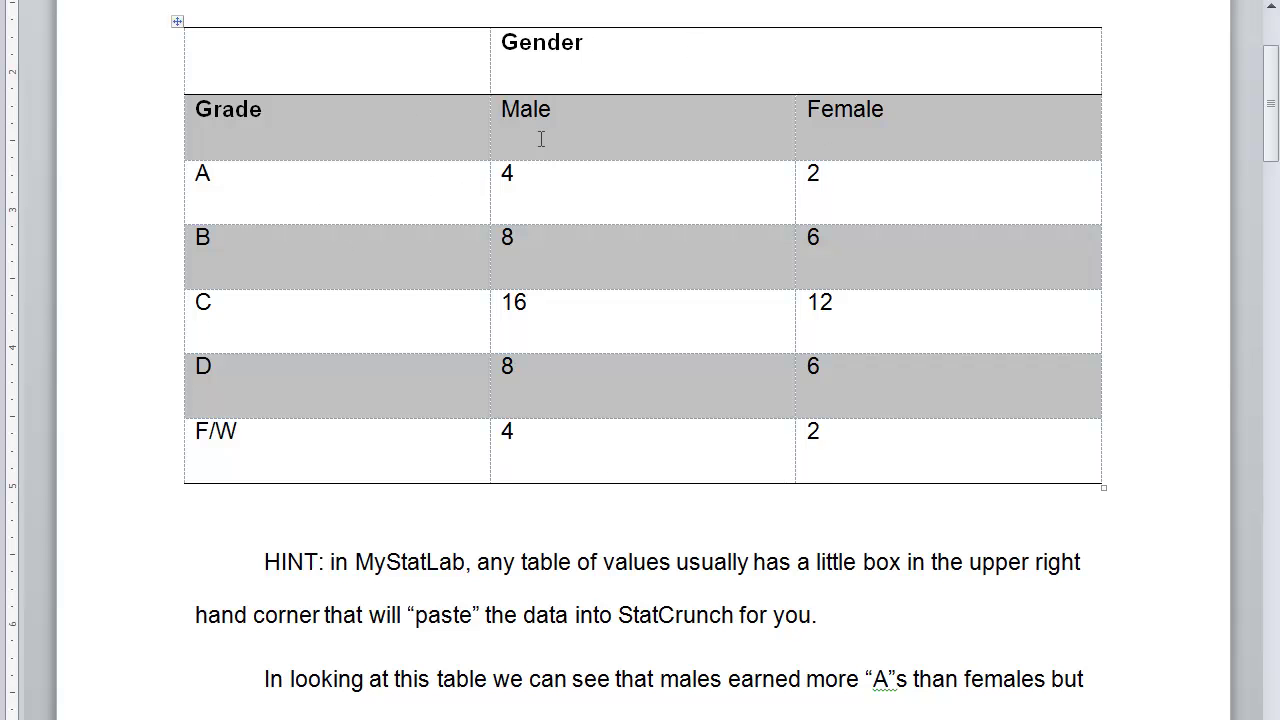
{"action": "left_click", "coordinate": [499, 507]}
- Highlight the sentence introducing two ways of calculating marginal distributions and its Row and Column list items
{"action": "scroll", "coordinate": [452, 518], "scroll_direction": "down", "scroll_amount": 3}
{"action": "scroll", "coordinate": [452, 518], "scroll_direction": "down", "scroll_amount": 3}
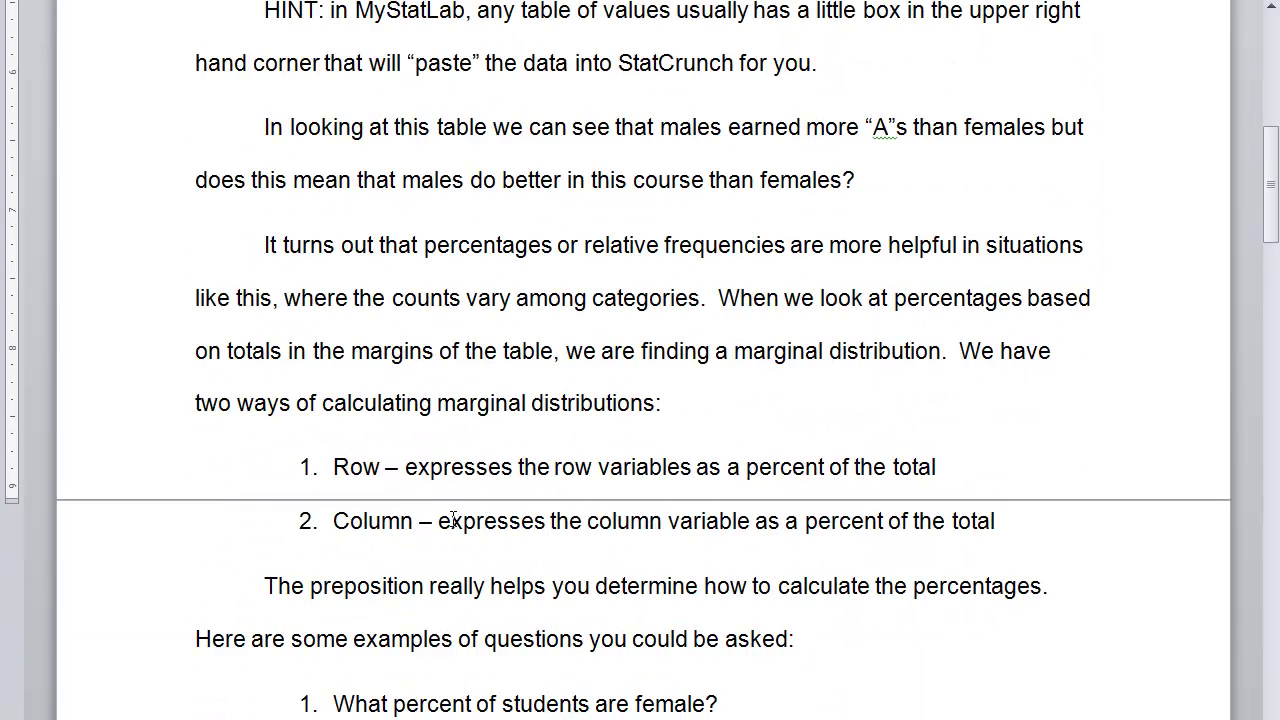
{"action": "left_click_drag", "start_coordinate": [966, 282], "coordinate": [1050, 282]}
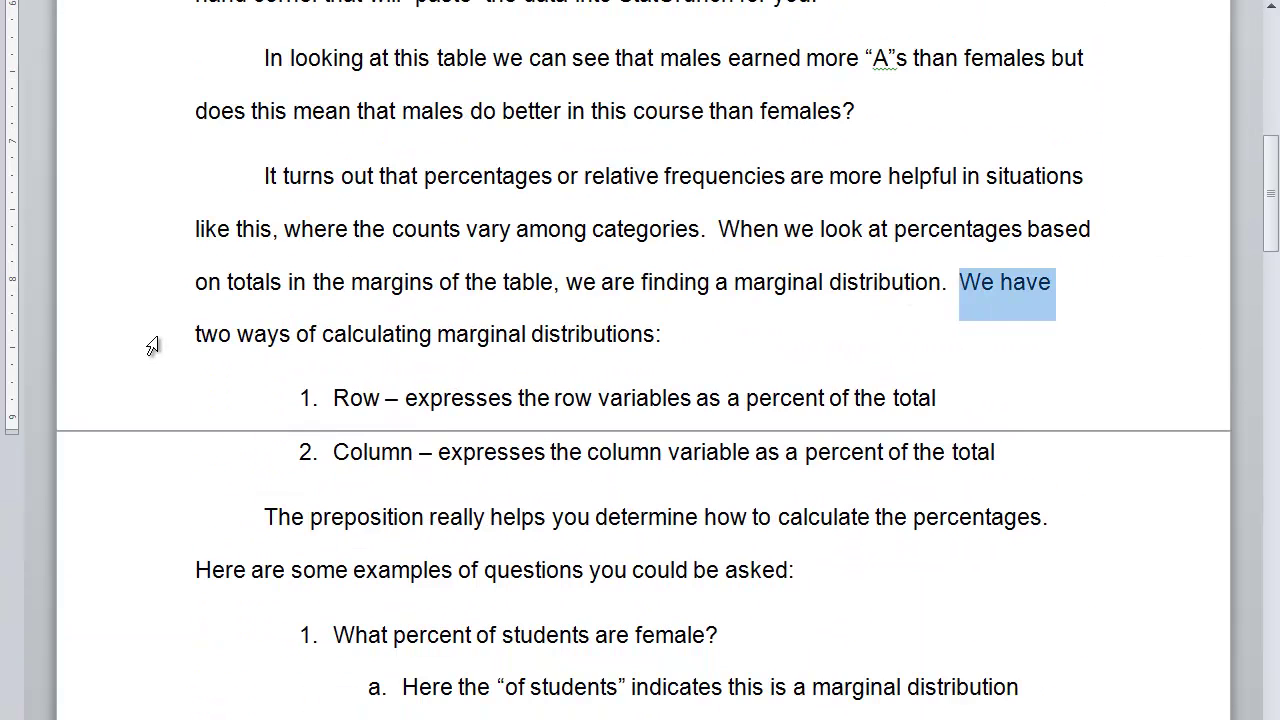
{"action": "left_click_drag", "start_coordinate": [196, 334], "coordinate": [665, 332]}
{"action": "left_click_drag", "start_coordinate": [333, 401], "coordinate": [971, 403]}
{"action": "left_click_drag", "start_coordinate": [333, 452], "coordinate": [985, 456]}
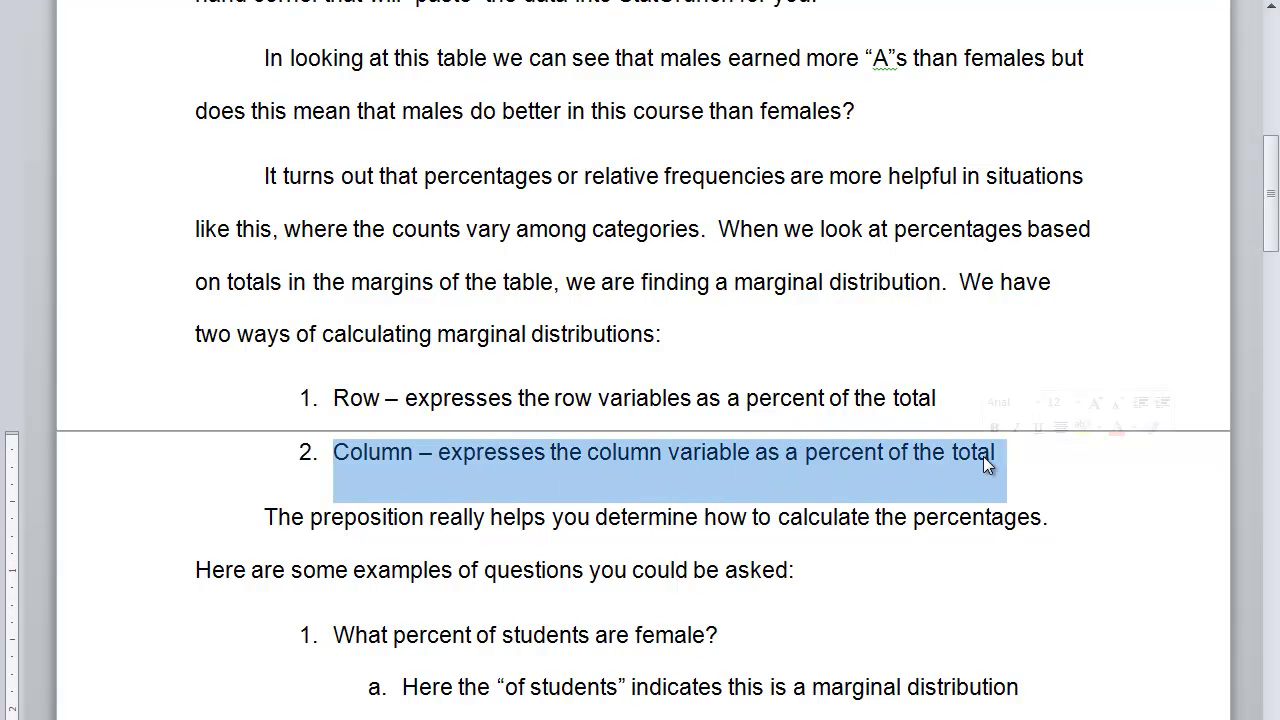
- Highlight the sentence about the preposition's role in calculating percentages and the line introducing the example questions
{"action": "scroll", "coordinate": [983, 456], "scroll_direction": "down", "scroll_amount": 3}
{"action": "scroll", "coordinate": [985, 457], "scroll_direction": "down", "scroll_amount": 3}
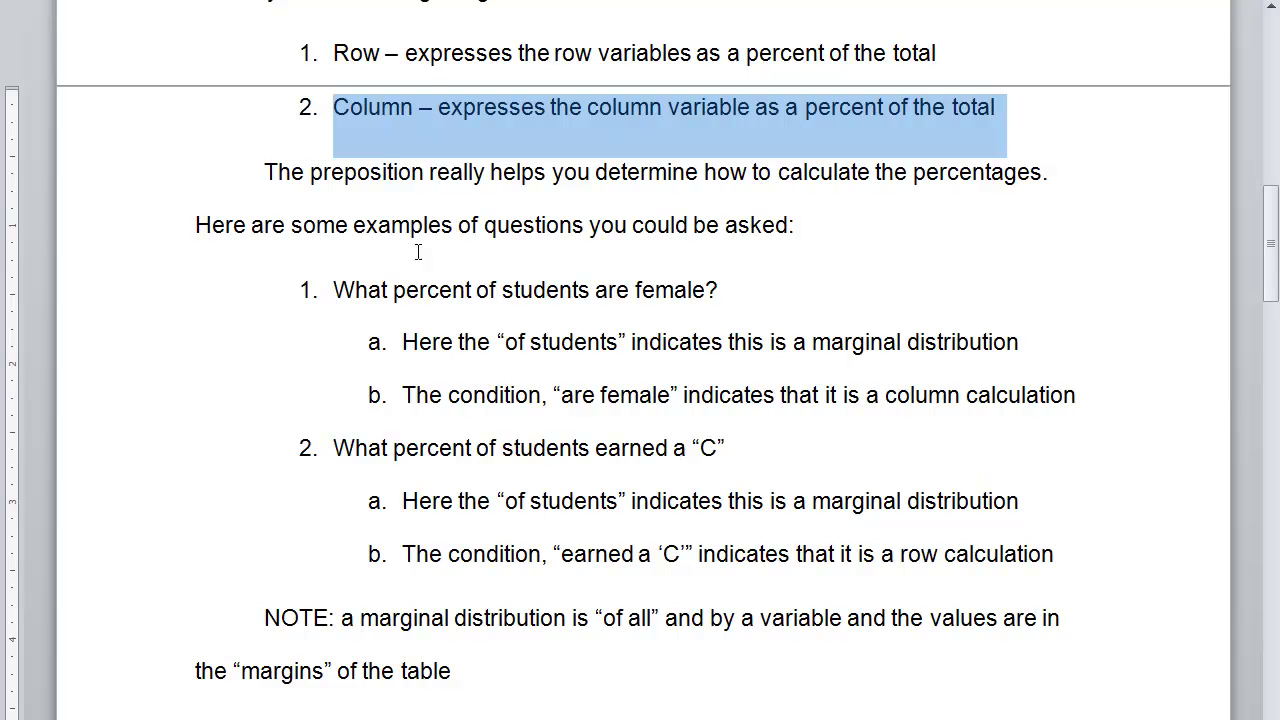
{"action": "left_click_drag", "start_coordinate": [263, 174], "coordinate": [871, 178]}
{"action": "left_click_drag", "start_coordinate": [1003, 108], "coordinate": [1012, 168]}
{"action": "left_click_drag", "start_coordinate": [192, 225], "coordinate": [815, 248]}
{"action": "scroll", "coordinate": [818, 254], "scroll_direction": "down", "scroll_amount": 1}
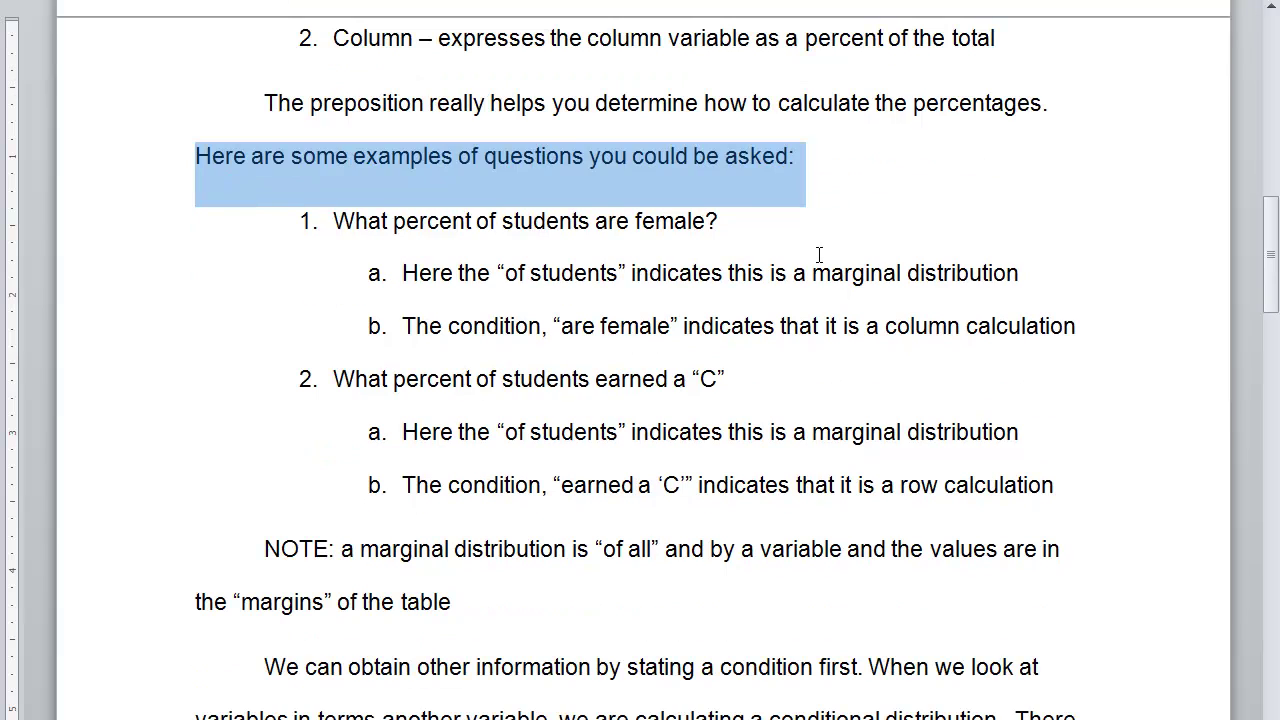
- Highlight the question "What percent of students are female?" and the two explanatory points beneath it
{"action": "left_click_drag", "start_coordinate": [334, 220], "coordinate": [731, 229]}
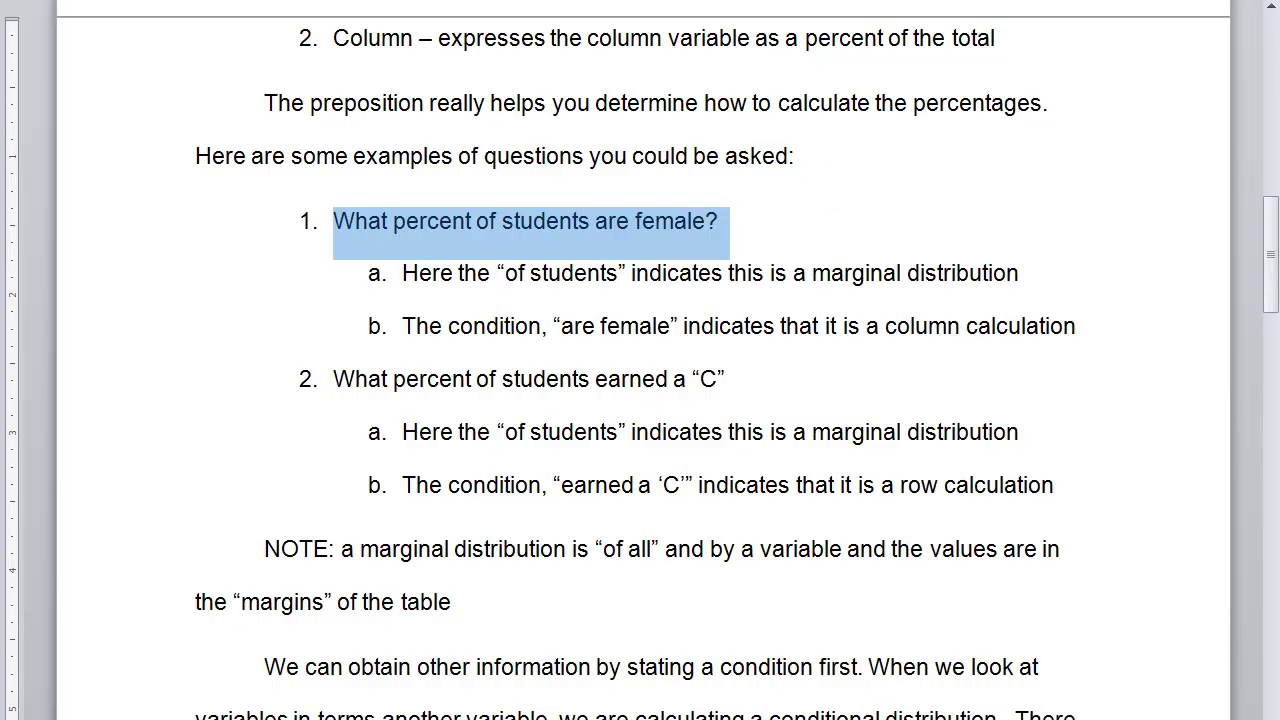
{"action": "left_click", "coordinate": [826, 214]}
{"action": "left_click_drag", "start_coordinate": [404, 265], "coordinate": [972, 273]}
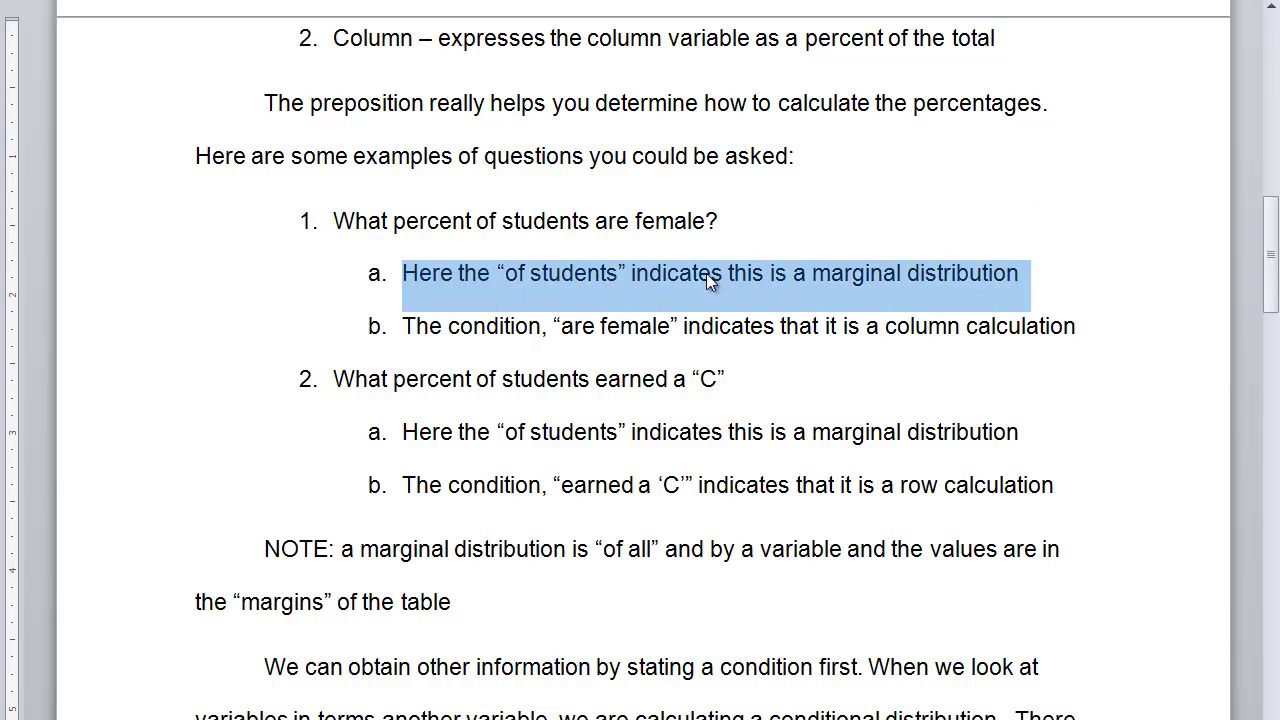
{"action": "left_click", "coordinate": [680, 273]}
{"action": "left_click_drag", "start_coordinate": [506, 272], "coordinate": [618, 274]}
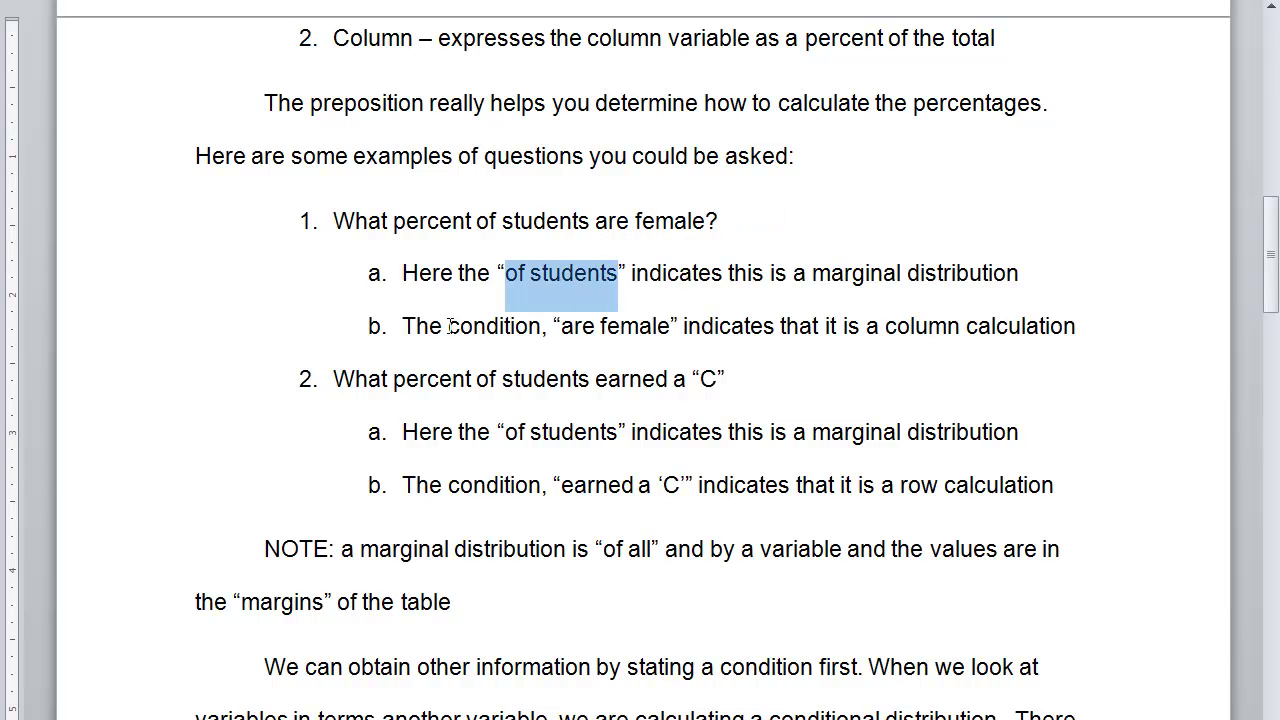
{"action": "left_click_drag", "start_coordinate": [404, 326], "coordinate": [556, 322]}
{"action": "left_click_drag", "start_coordinate": [597, 321], "coordinate": [1045, 322]}
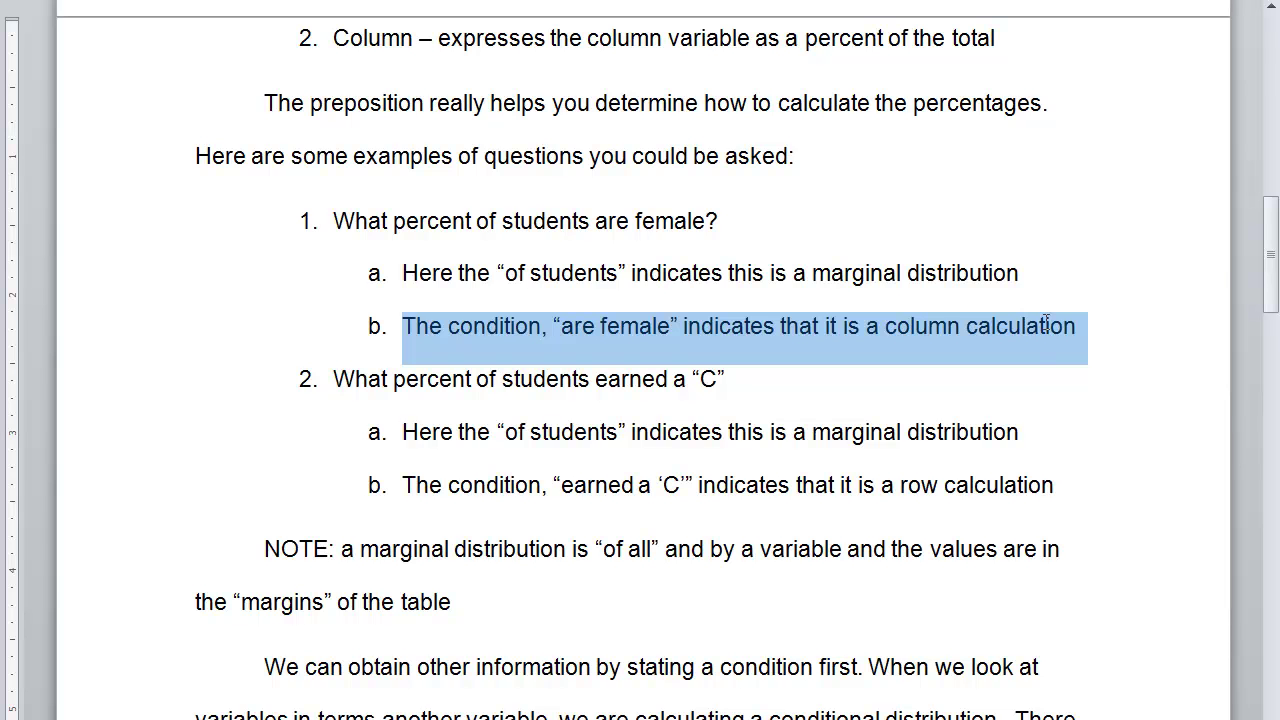
- Highlight "column calculation" in the second explanatory point and "percent of students are female?" in the first example question
{"action": "left_click", "coordinate": [590, 330]}
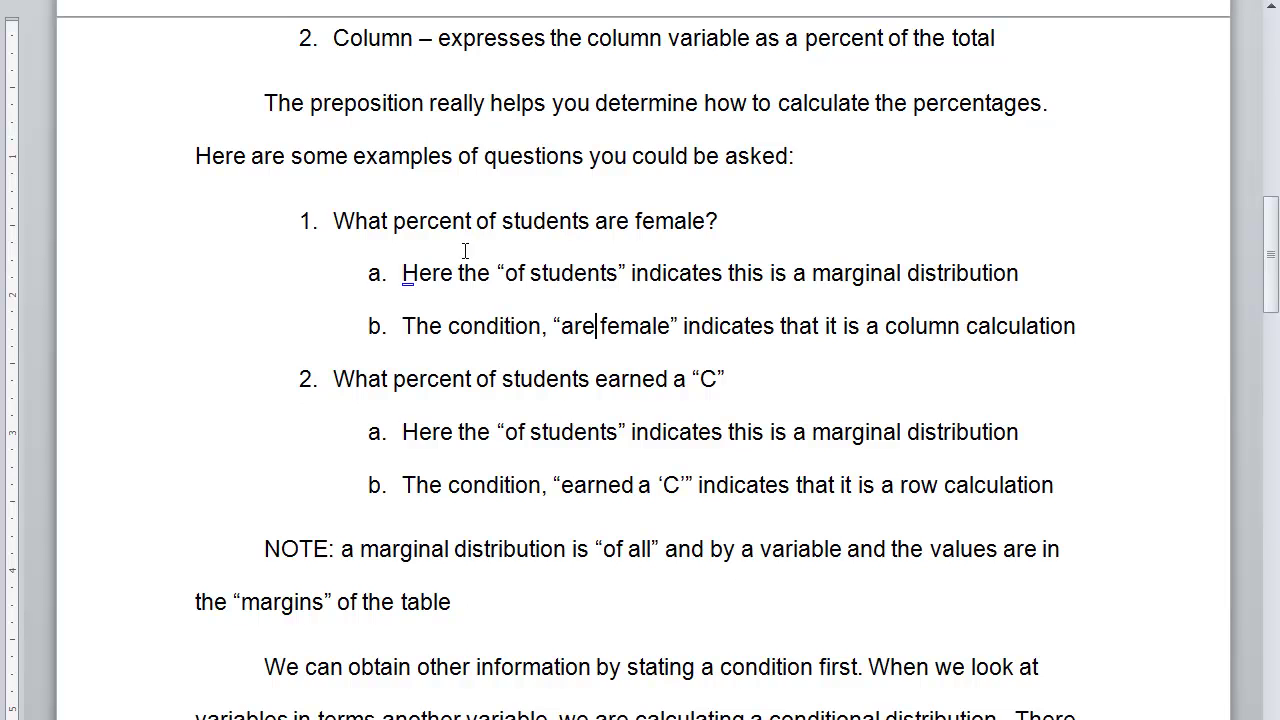
{"action": "left_click_drag", "start_coordinate": [884, 326], "coordinate": [1045, 322]}
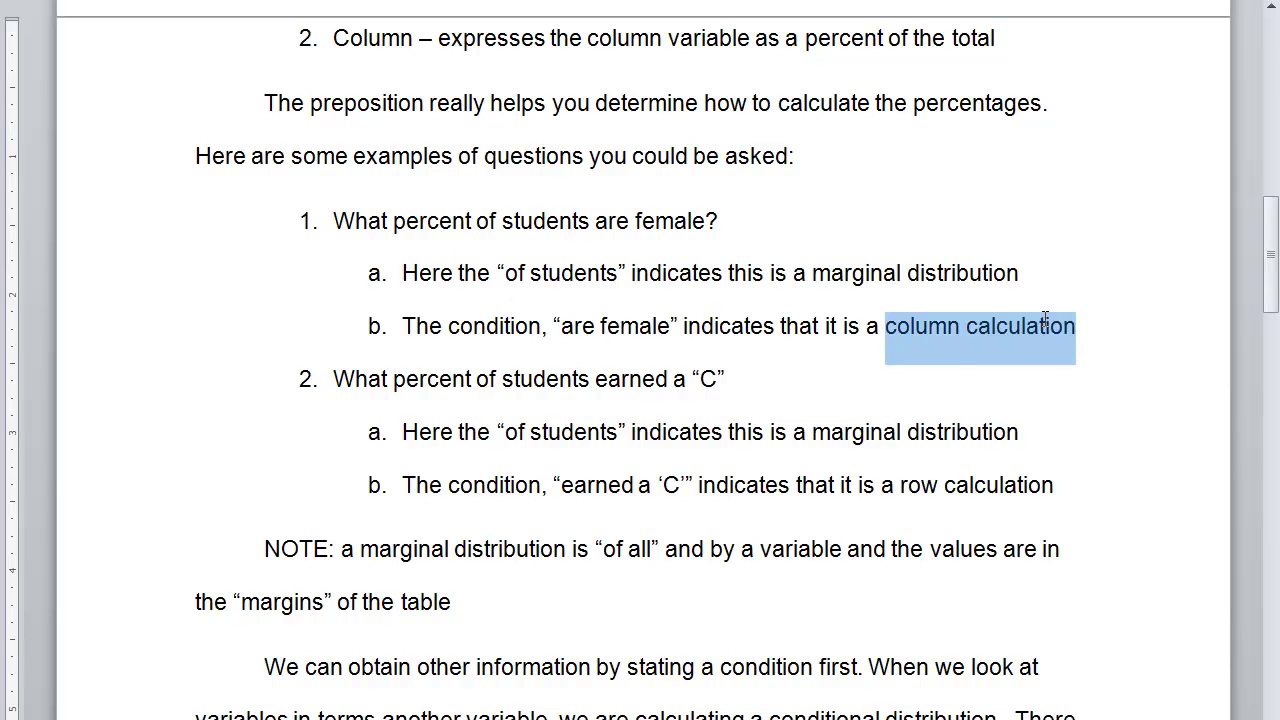
{"action": "left_click_drag", "start_coordinate": [395, 224], "coordinate": [718, 218]}
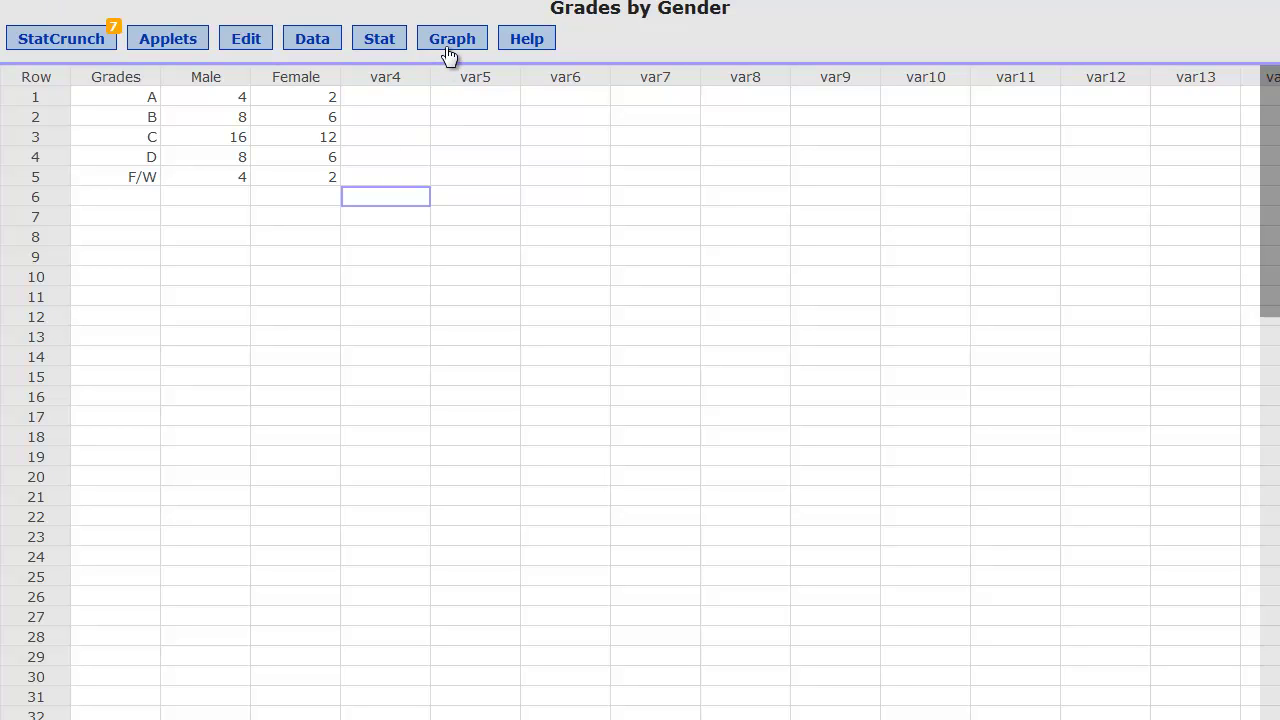
- In StatCrunch, start a contingency table with summary for the Grades by Gender data and move its dialog clear of the data columns
{"action": "left_click", "coordinate": [381, 43]}
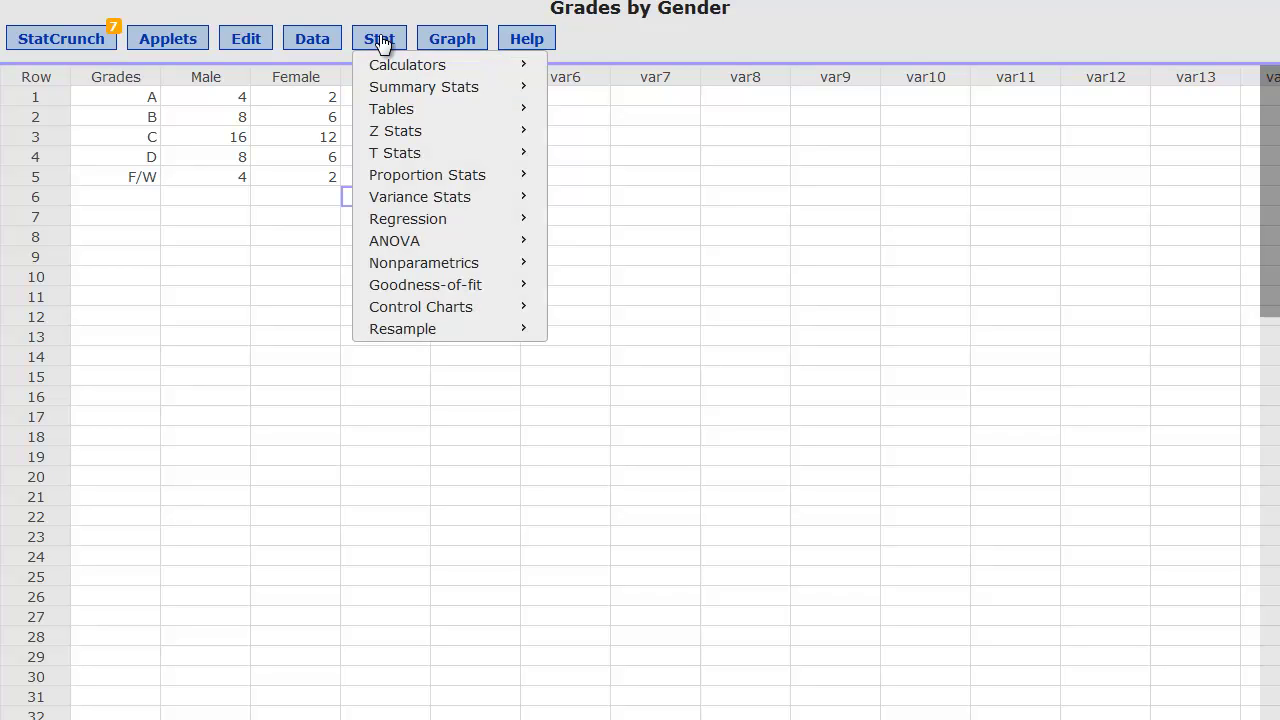
{"action": "mouse_move", "coordinate": [397, 113]}
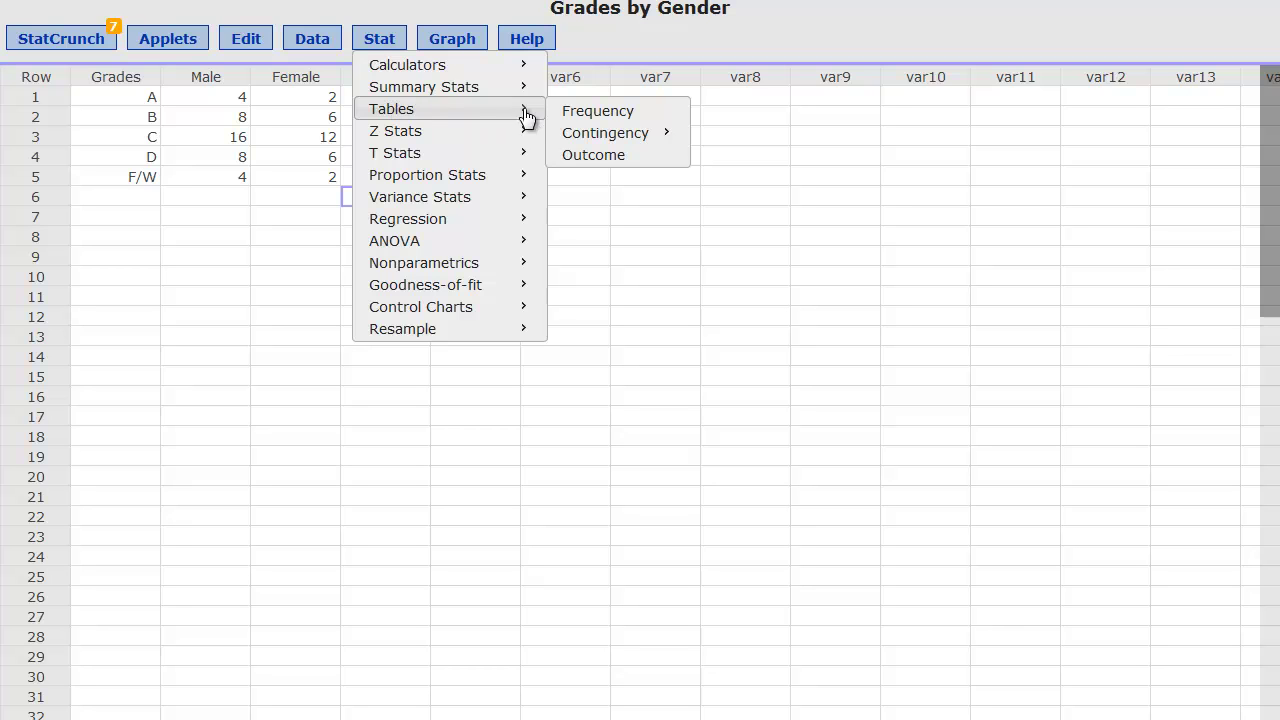
{"action": "mouse_move", "coordinate": [617, 139]}
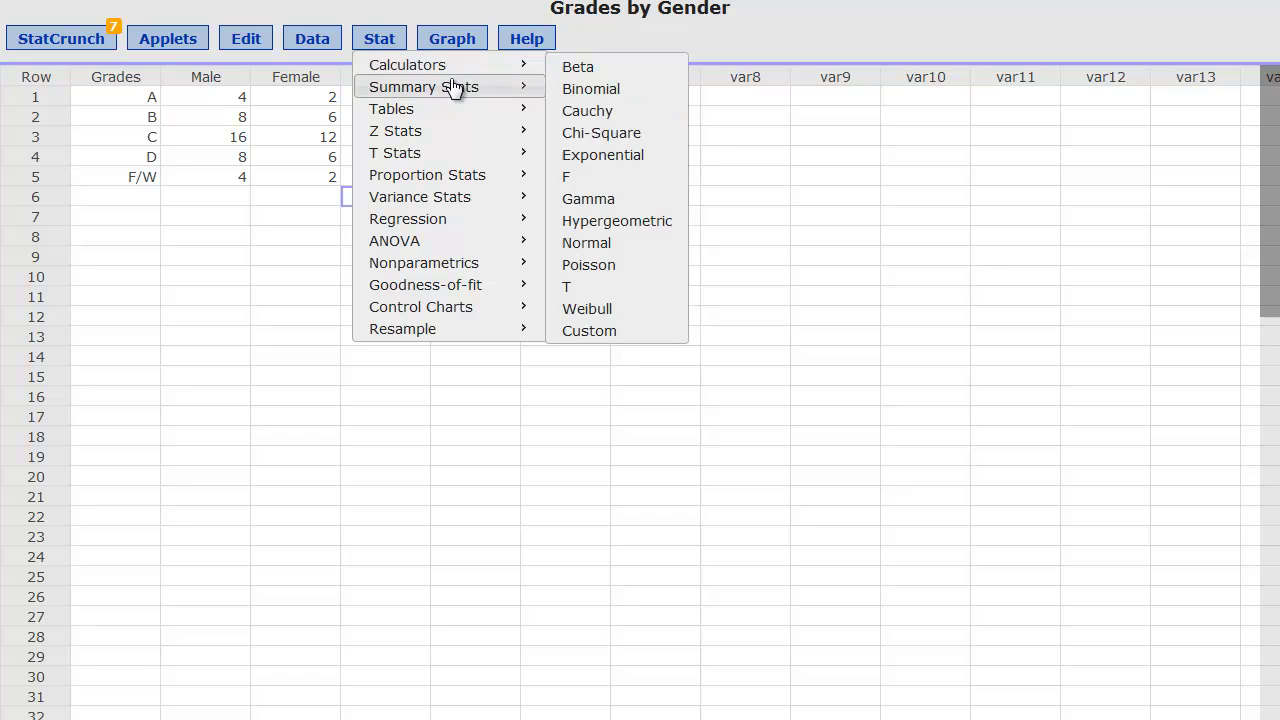
{"action": "mouse_move", "coordinate": [471, 108]}
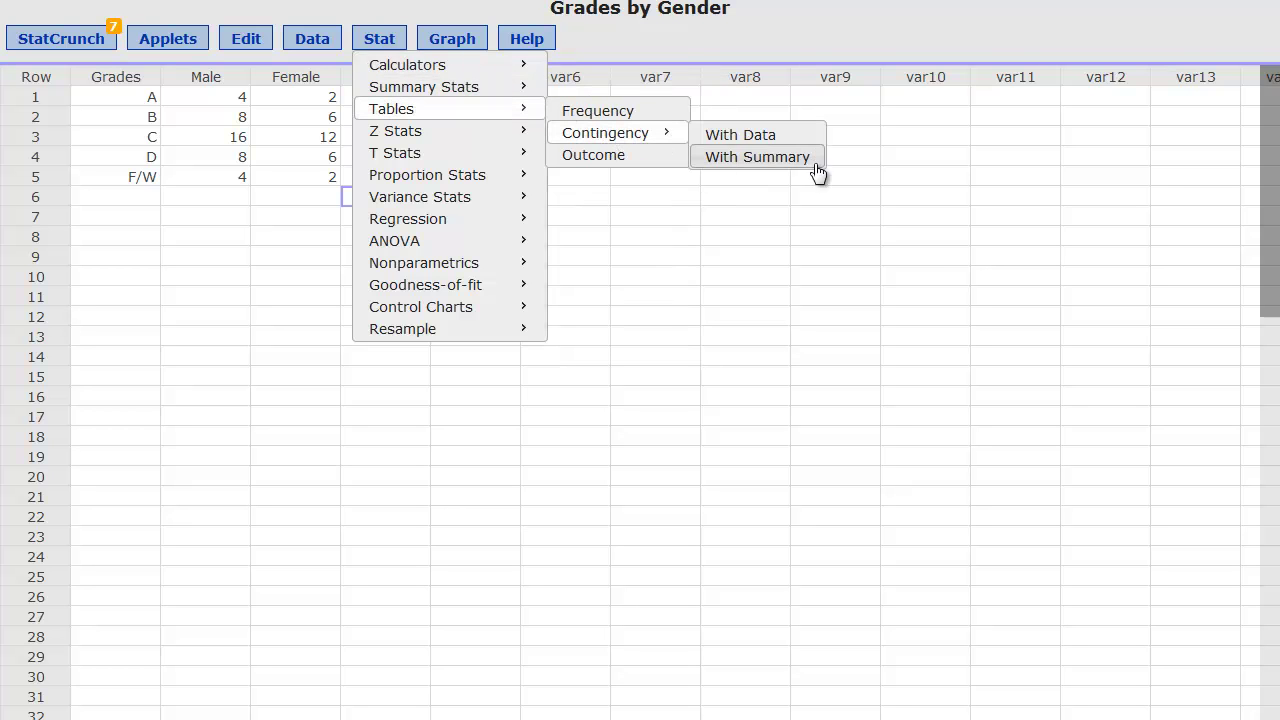
{"action": "left_click", "coordinate": [811, 166]}
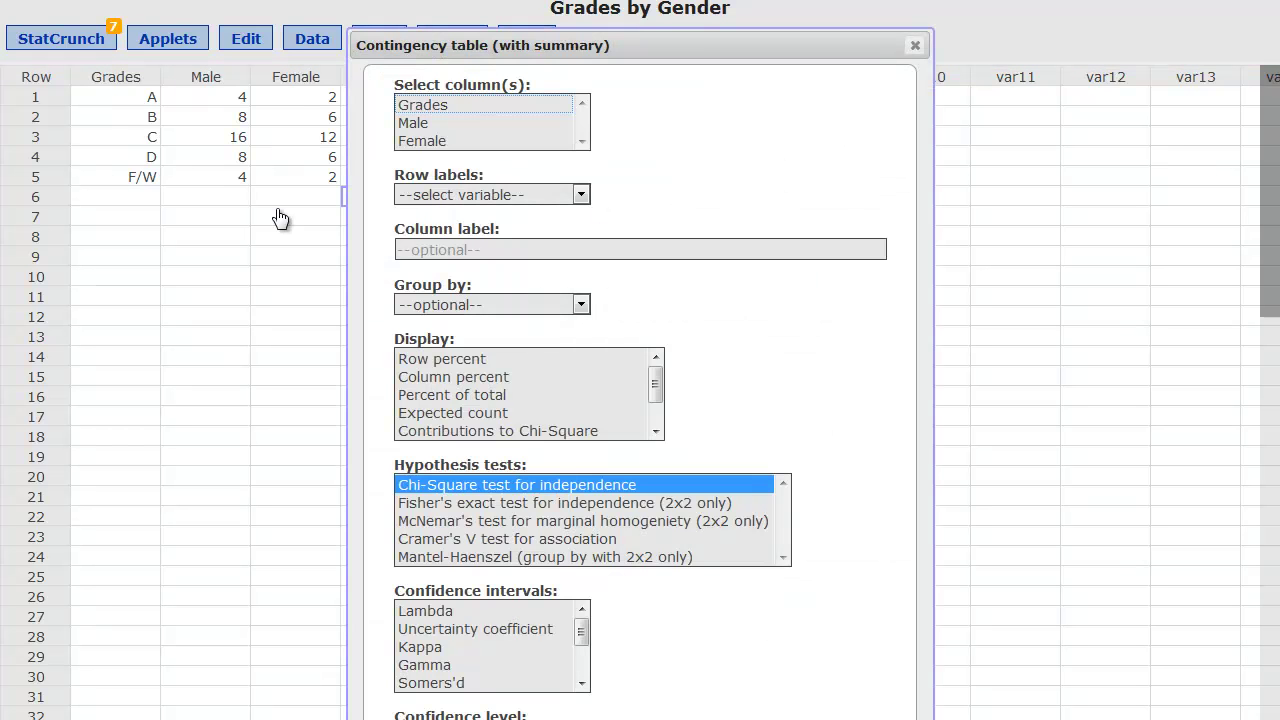
{"action": "left_click_drag", "start_coordinate": [475, 45], "coordinate": [580, 44]}
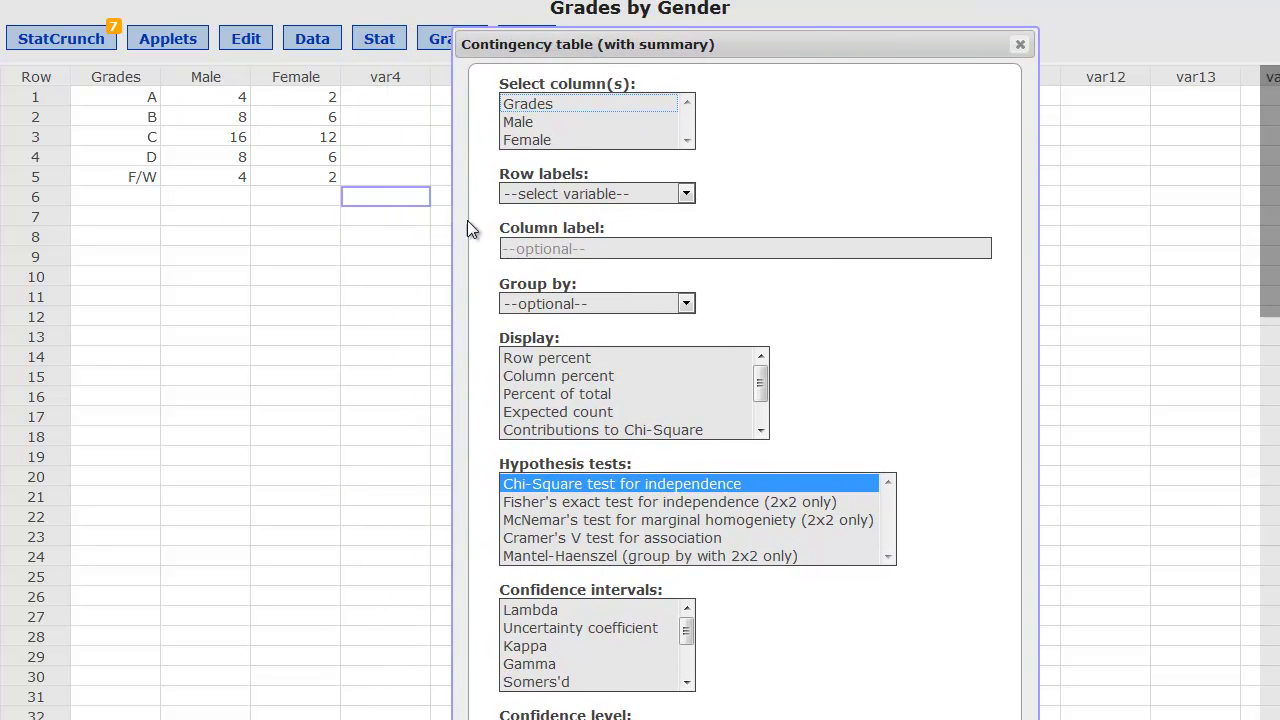
- Select the Male and Female columns for the contingency table and use Grades as the row labels
{"action": "left_click", "coordinate": [526, 124]}
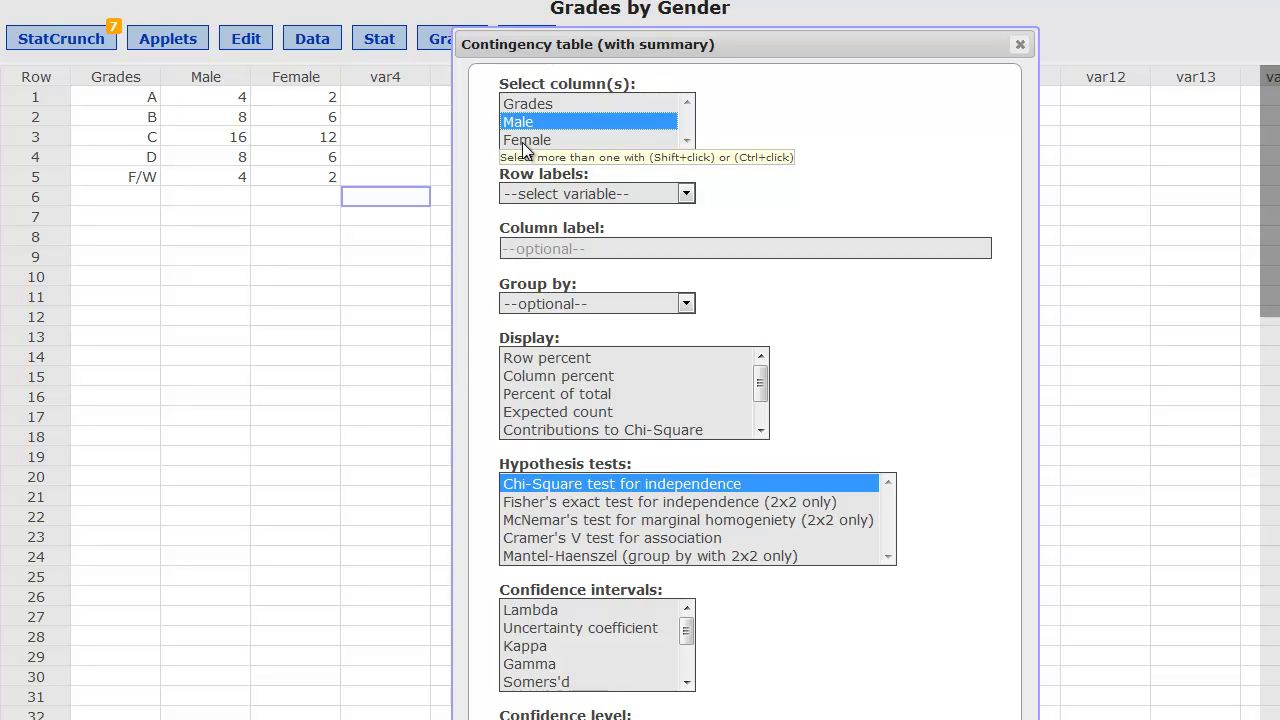
{"action": "left_click", "coordinate": [526, 140], "text": "ctrl"}
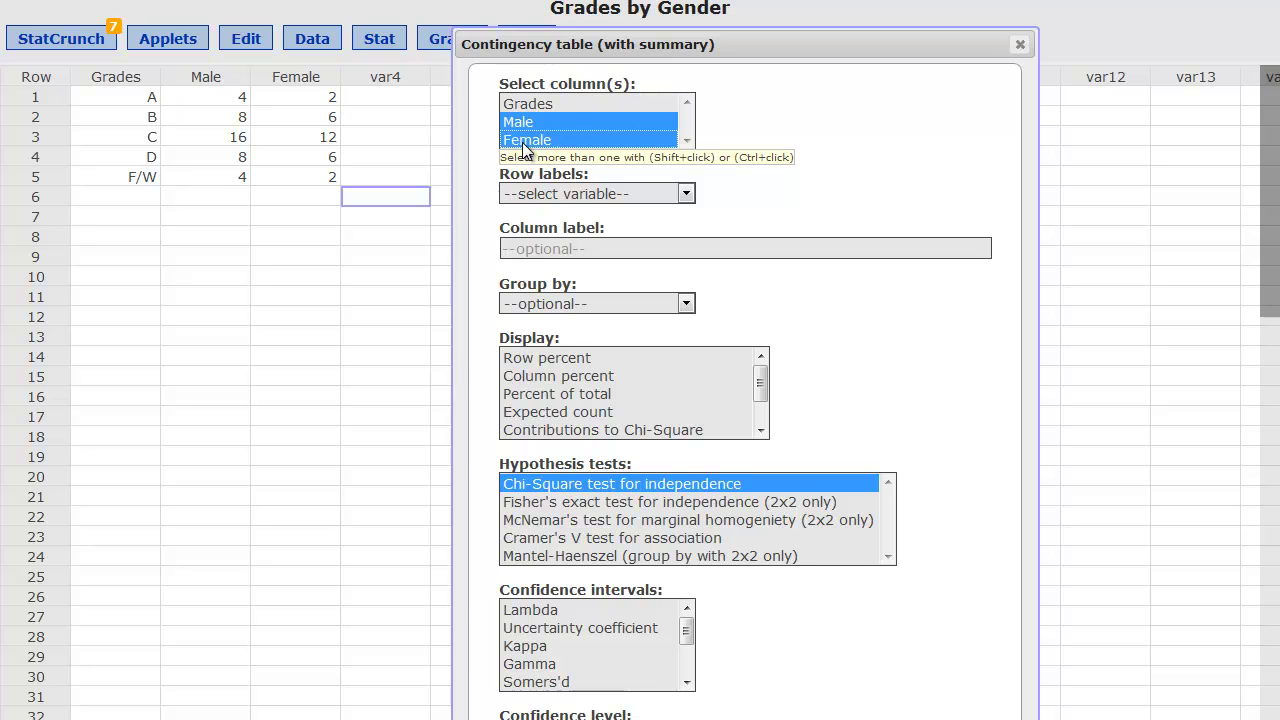
{"action": "left_click", "coordinate": [526, 123]}
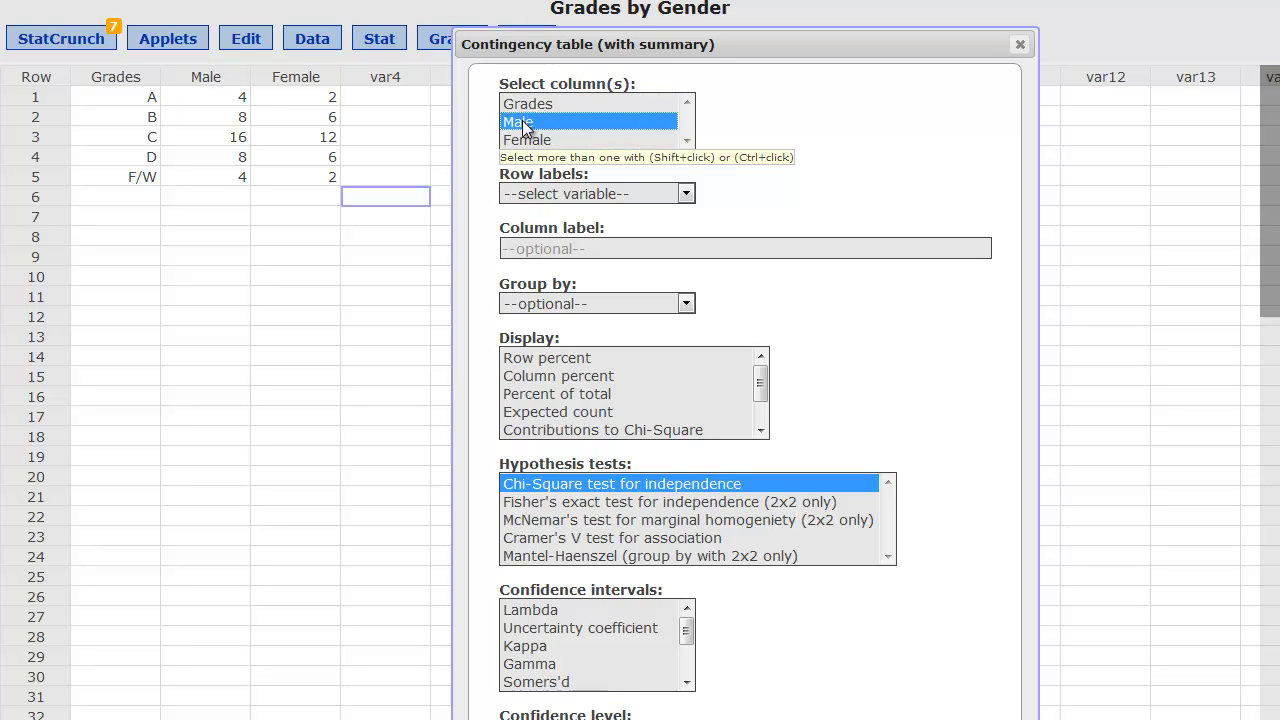
{"action": "left_click", "coordinate": [523, 141]}
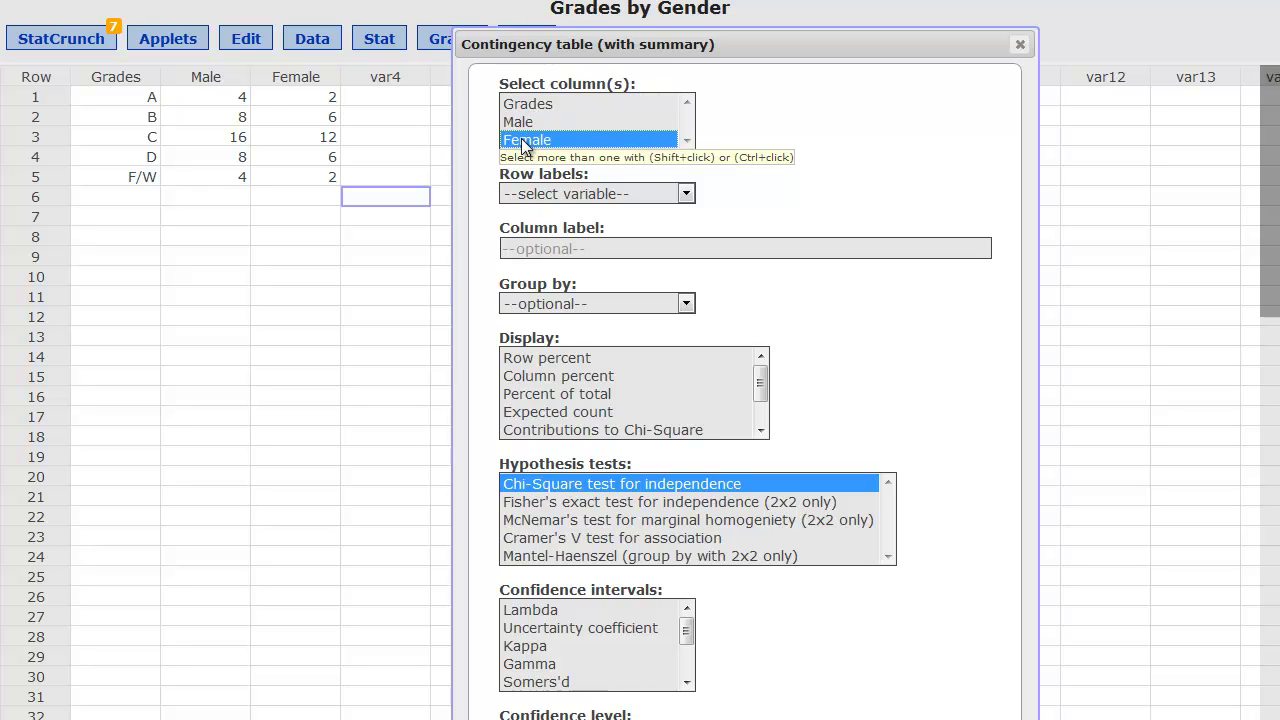
{"action": "left_click", "coordinate": [523, 124]}
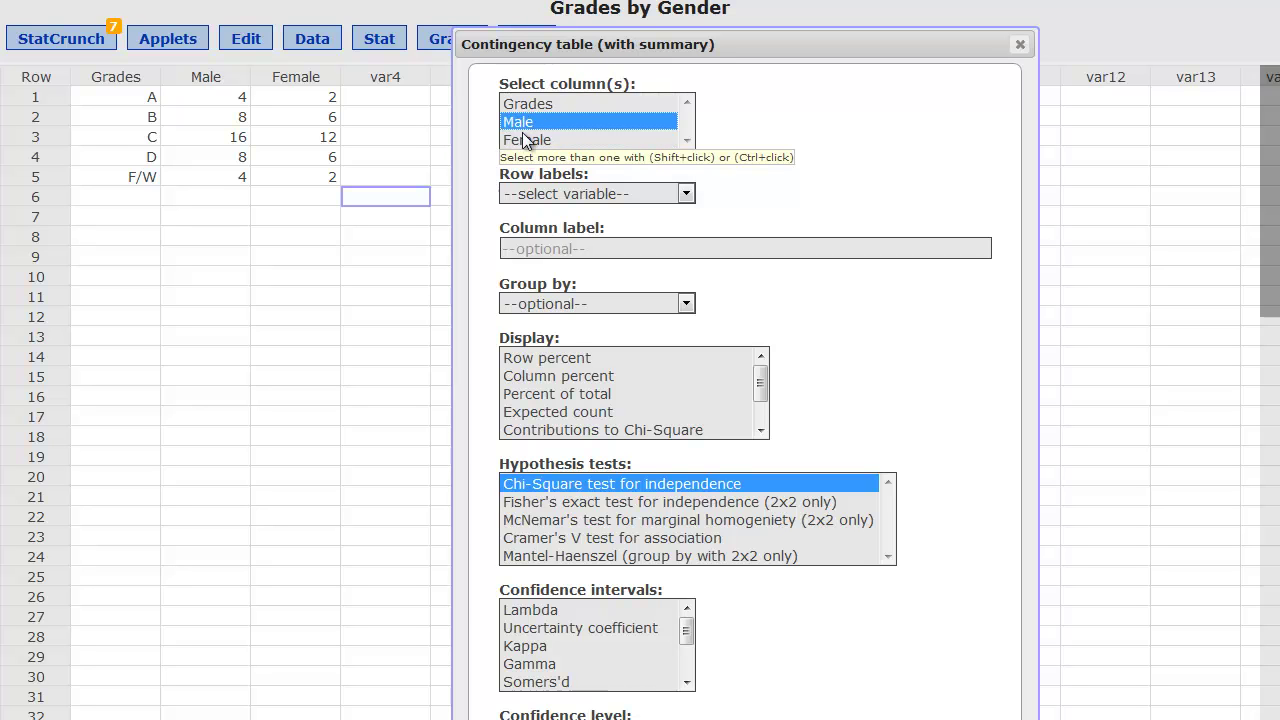
{"action": "left_click", "coordinate": [524, 141], "text": "shift"}
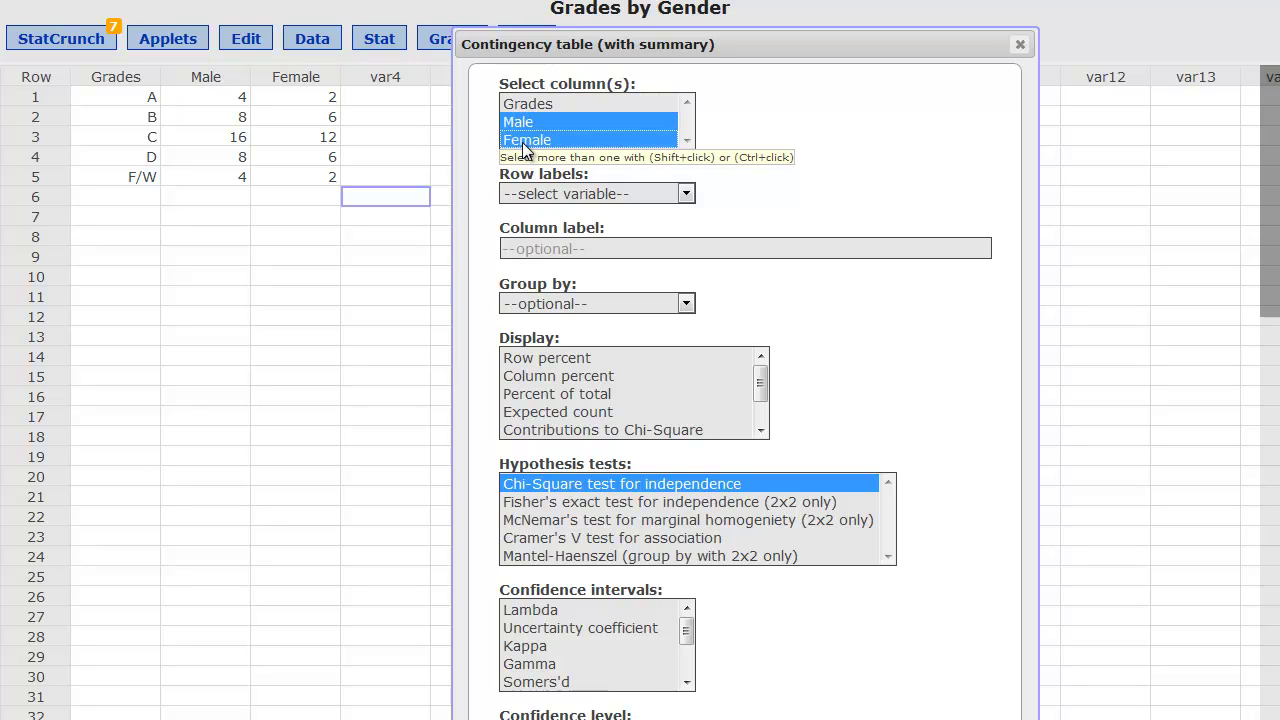
{"action": "left_click", "coordinate": [530, 199]}
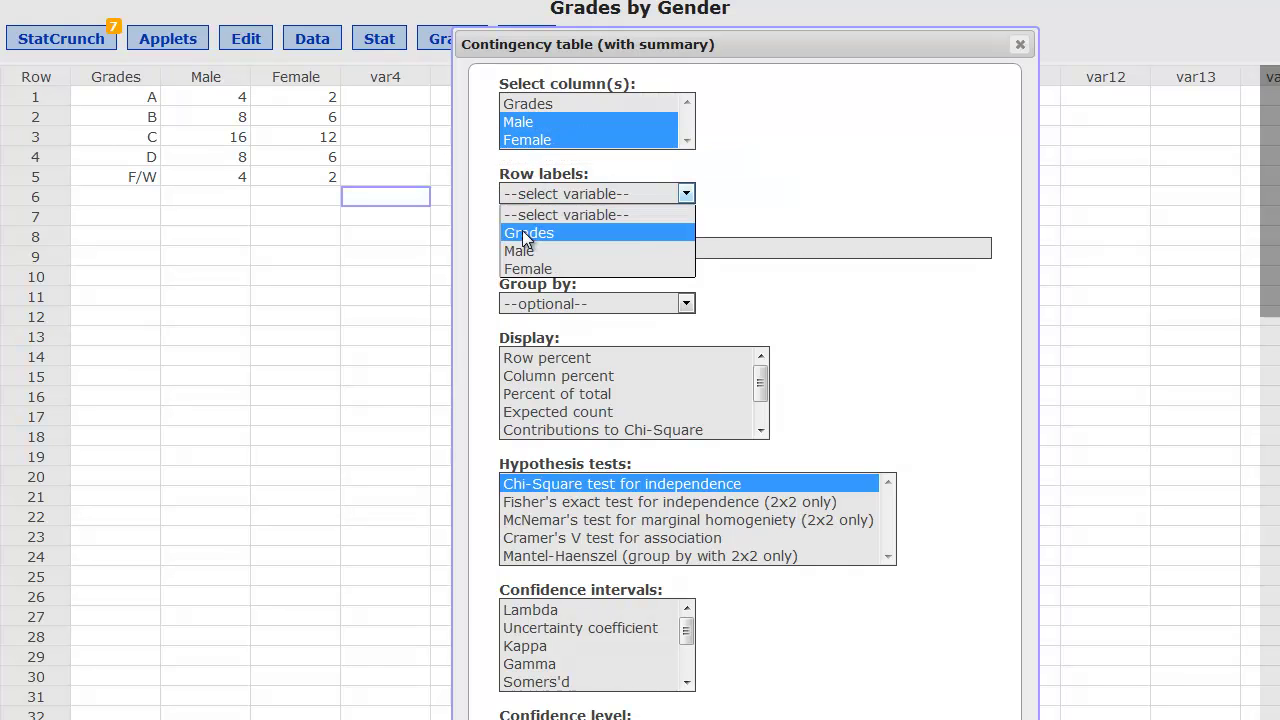
{"action": "left_click", "coordinate": [522, 230]}
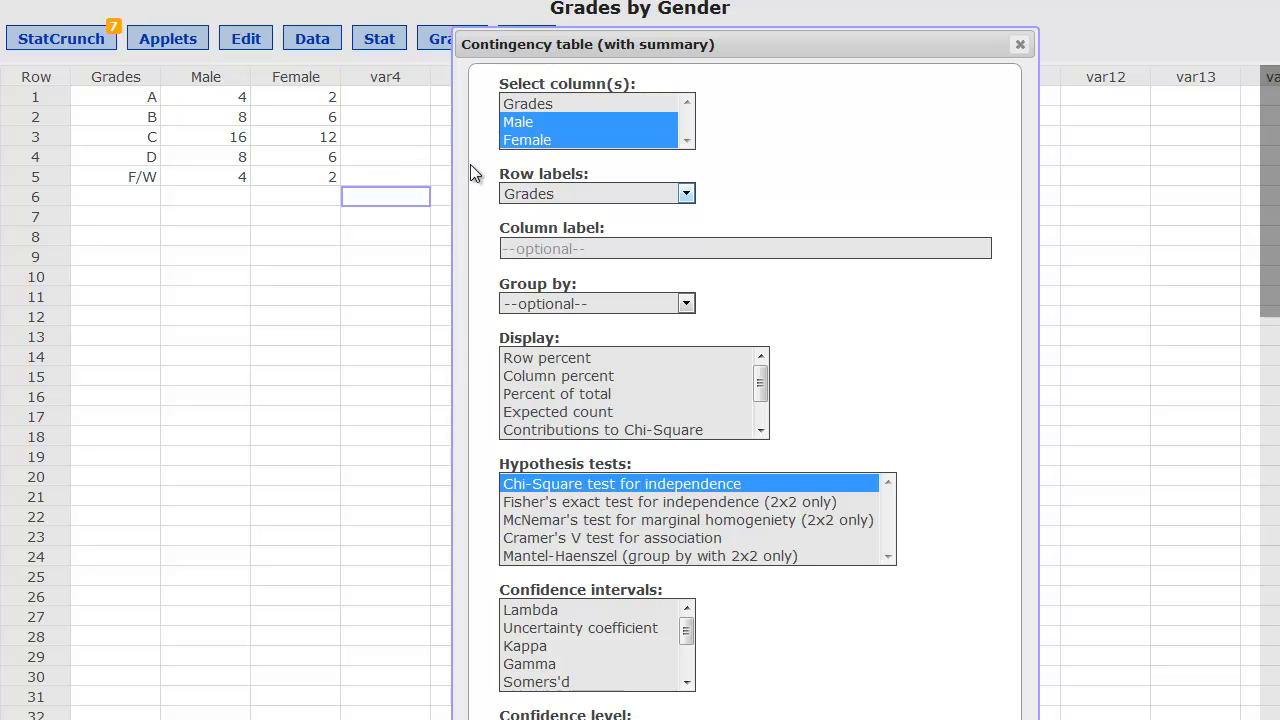
- Compute the contingency table with Column percent displayed and reposition the results window
{"action": "left_click", "coordinate": [559, 377]}
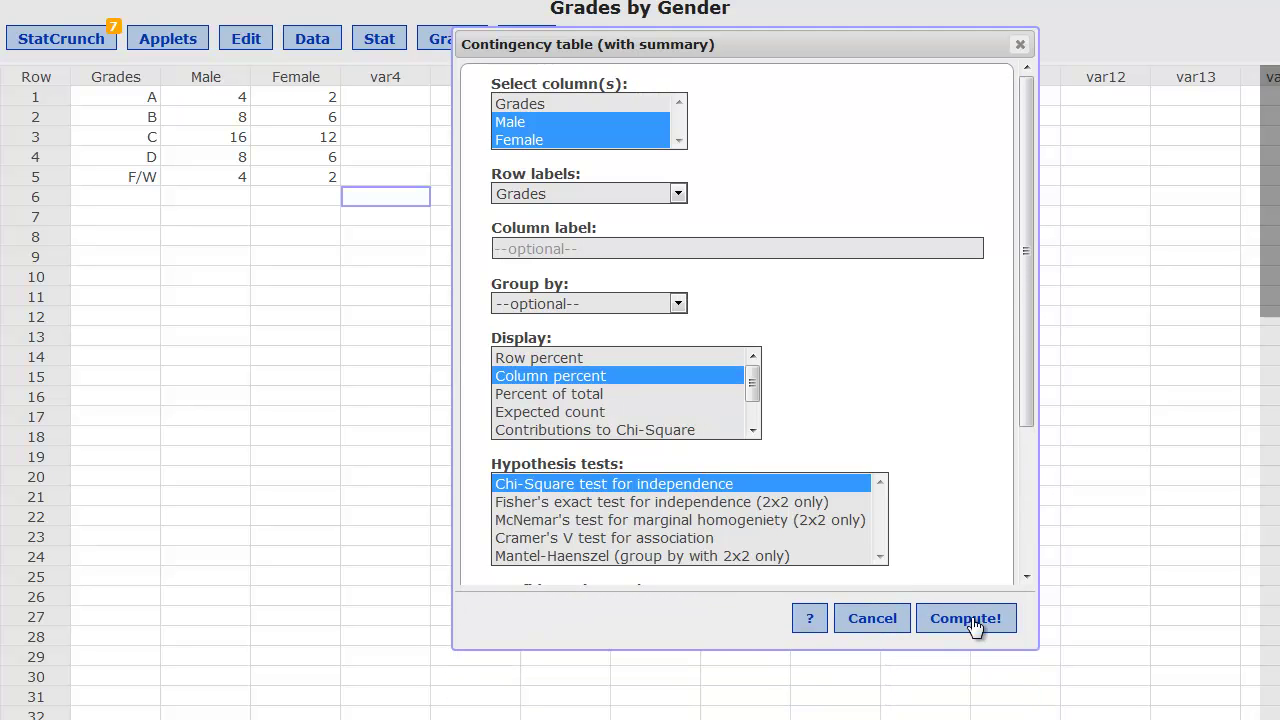
{"action": "left_click", "coordinate": [965, 620]}
{"action": "left_click_drag", "start_coordinate": [820, 242], "coordinate": [723, 35]}
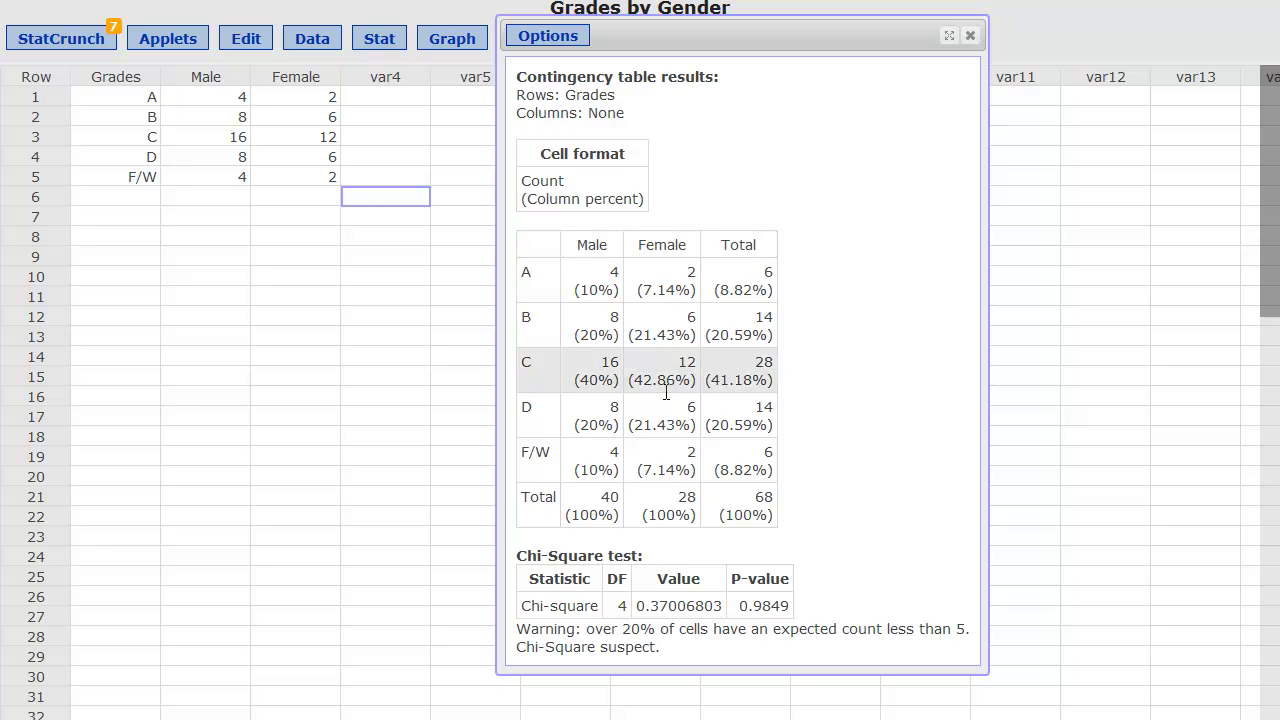
- Highlight the counts and column percentages in the Total row of the contingency table results
{"action": "left_click_drag", "start_coordinate": [569, 515], "coordinate": [781, 521]}
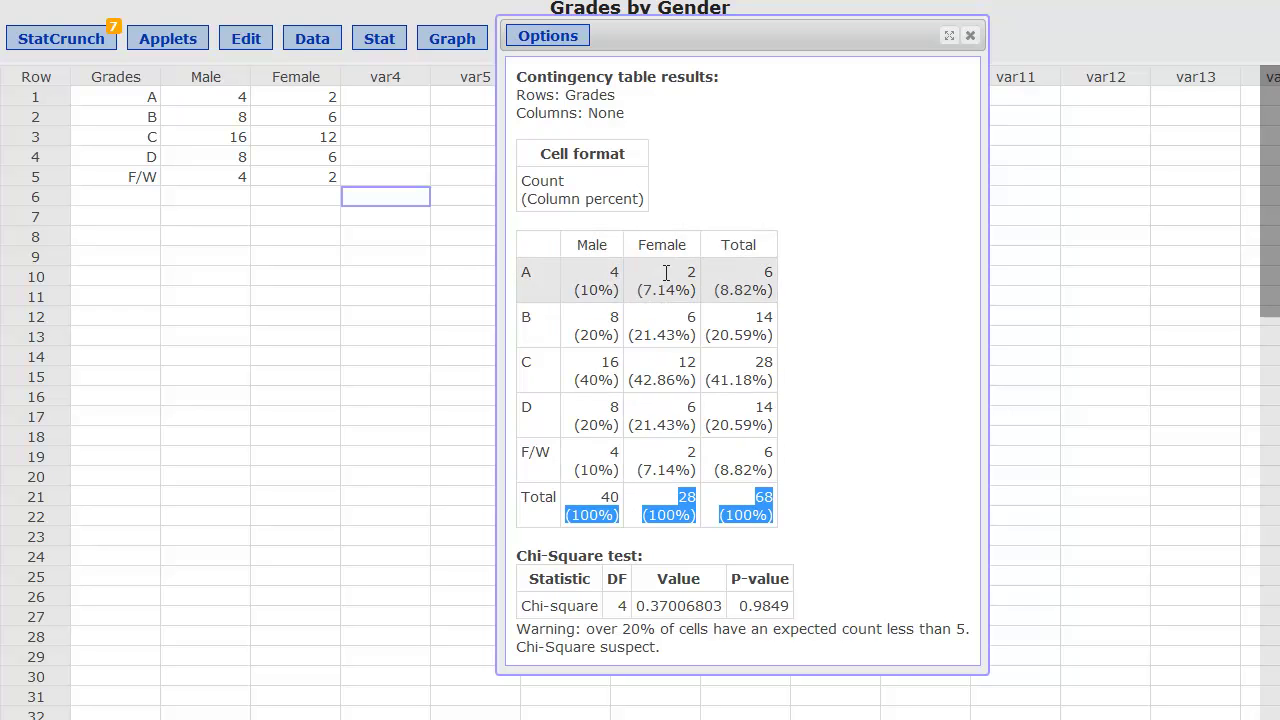
{"action": "left_click", "coordinate": [737, 514]}
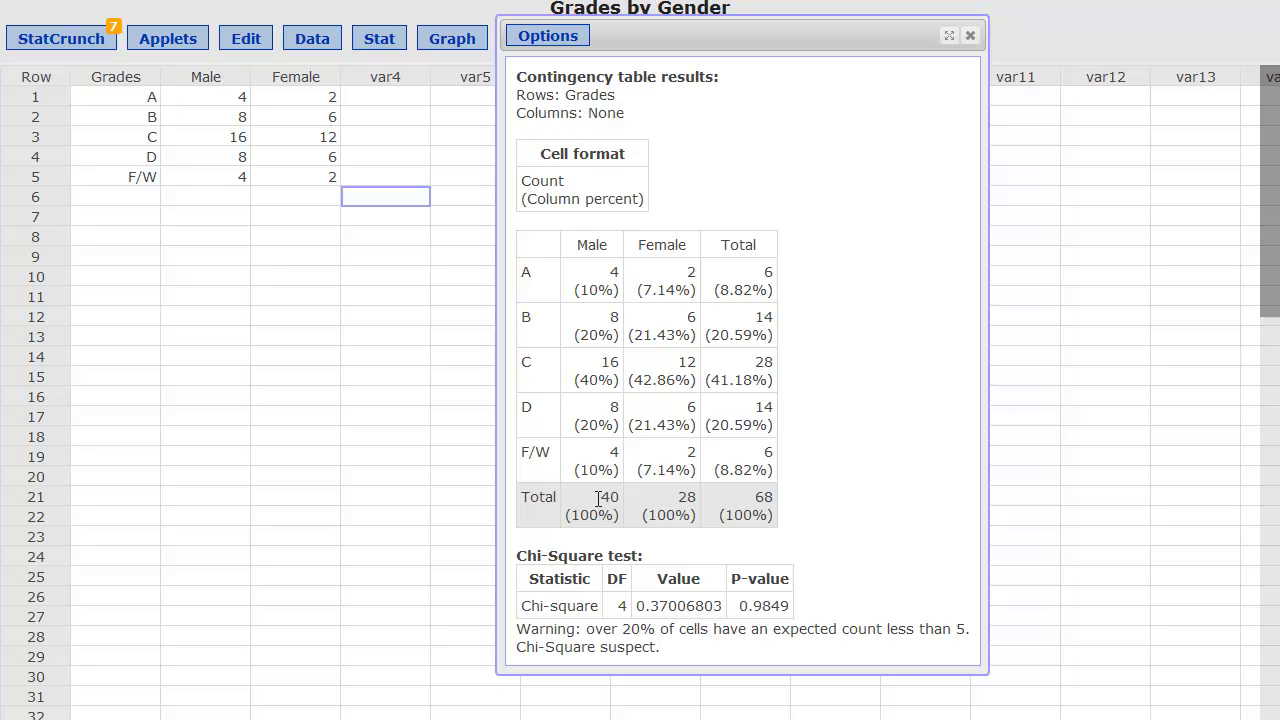
{"action": "left_click_drag", "start_coordinate": [599, 497], "coordinate": [697, 494]}
{"action": "left_click", "coordinate": [697, 494]}
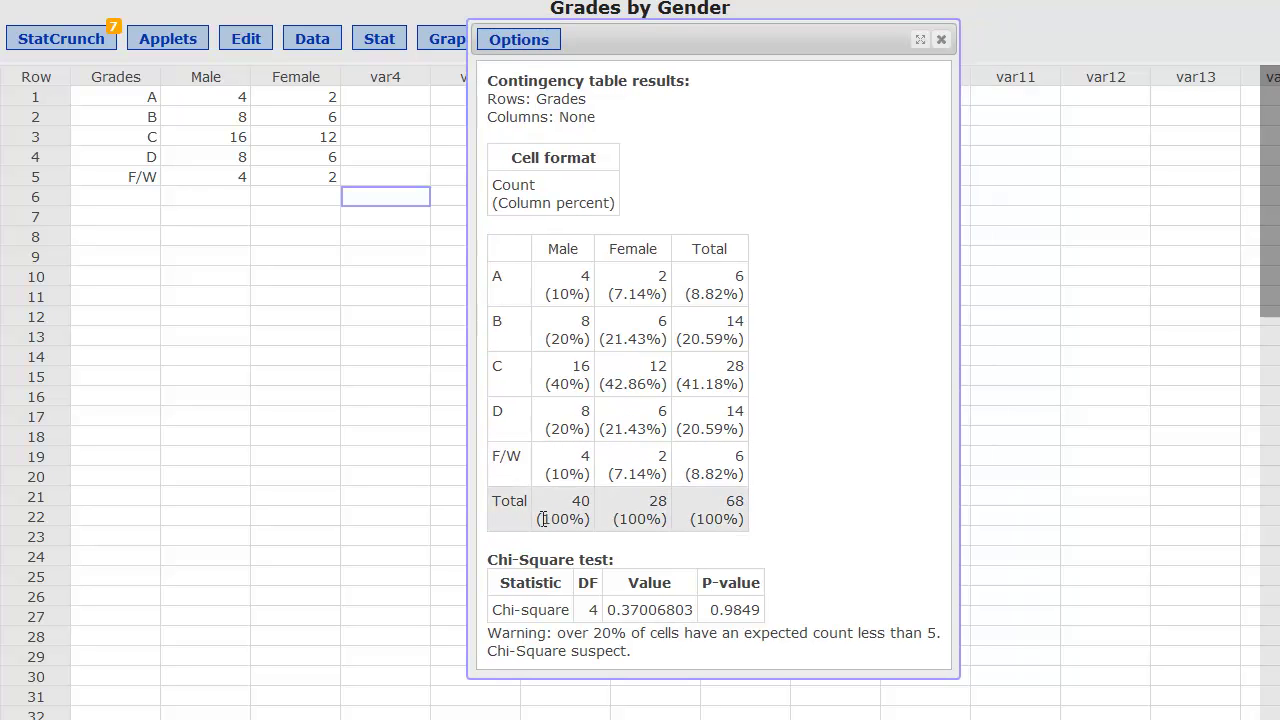
{"action": "left_click_drag", "start_coordinate": [541, 518], "coordinate": [747, 527]}
{"action": "left_click_drag", "start_coordinate": [572, 500], "coordinate": [590, 502]}
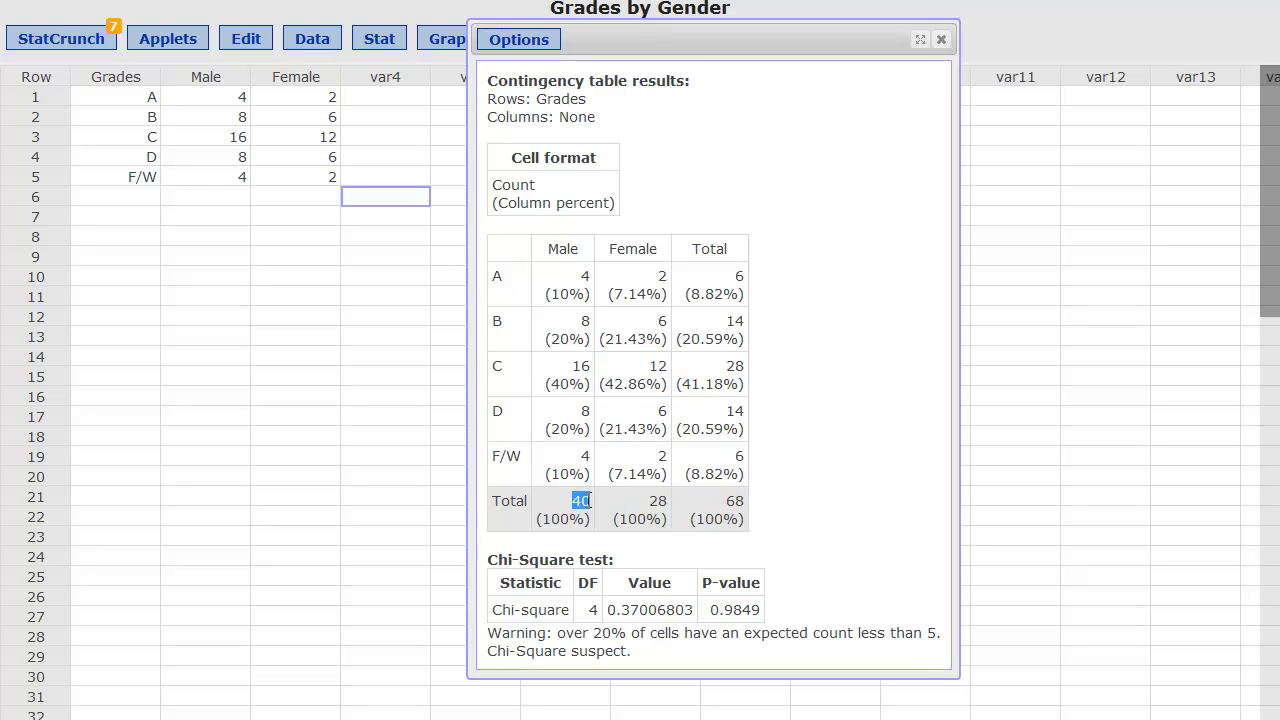
{"action": "left_click_drag", "start_coordinate": [668, 501], "coordinate": [748, 501]}
{"action": "left_click_drag", "start_coordinate": [545, 520], "coordinate": [747, 517]}
{"action": "left_click", "coordinate": [689, 520]}
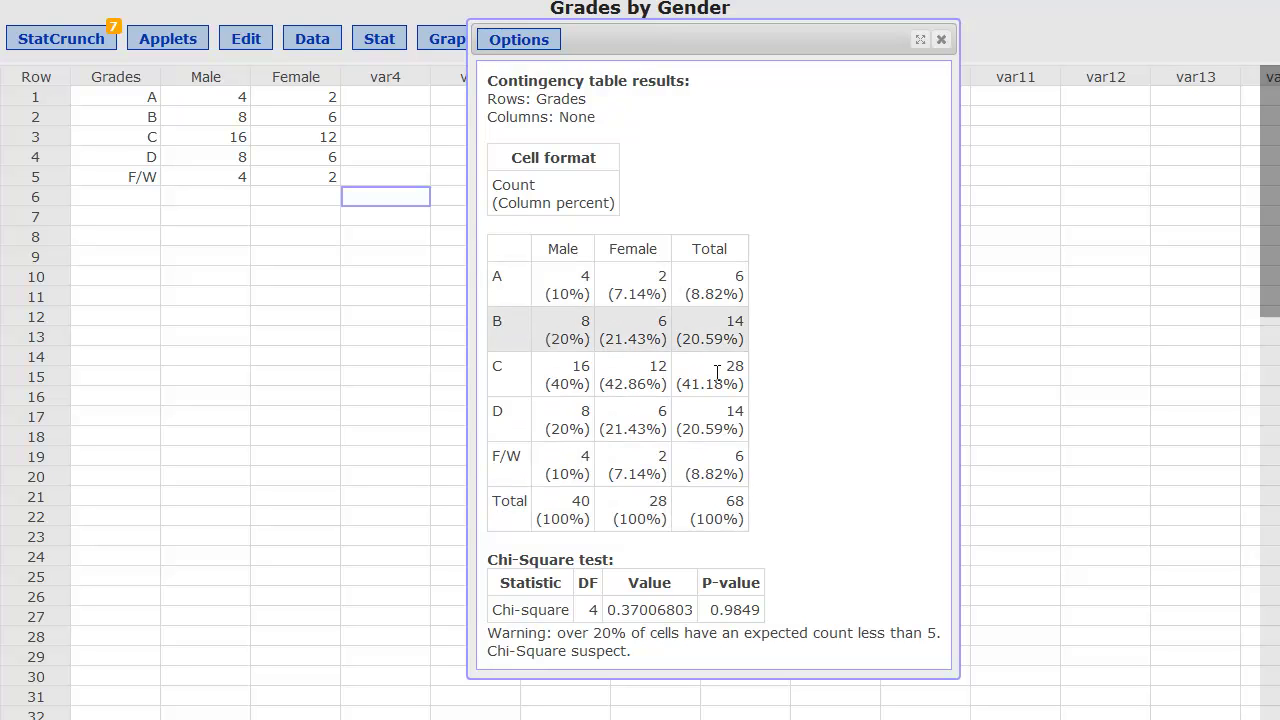
- Edit the contingency table to display Row percent instead, recompute it, and reposition the results window
{"action": "left_click", "coordinate": [521, 42]}
{"action": "left_click", "coordinate": [508, 65]}
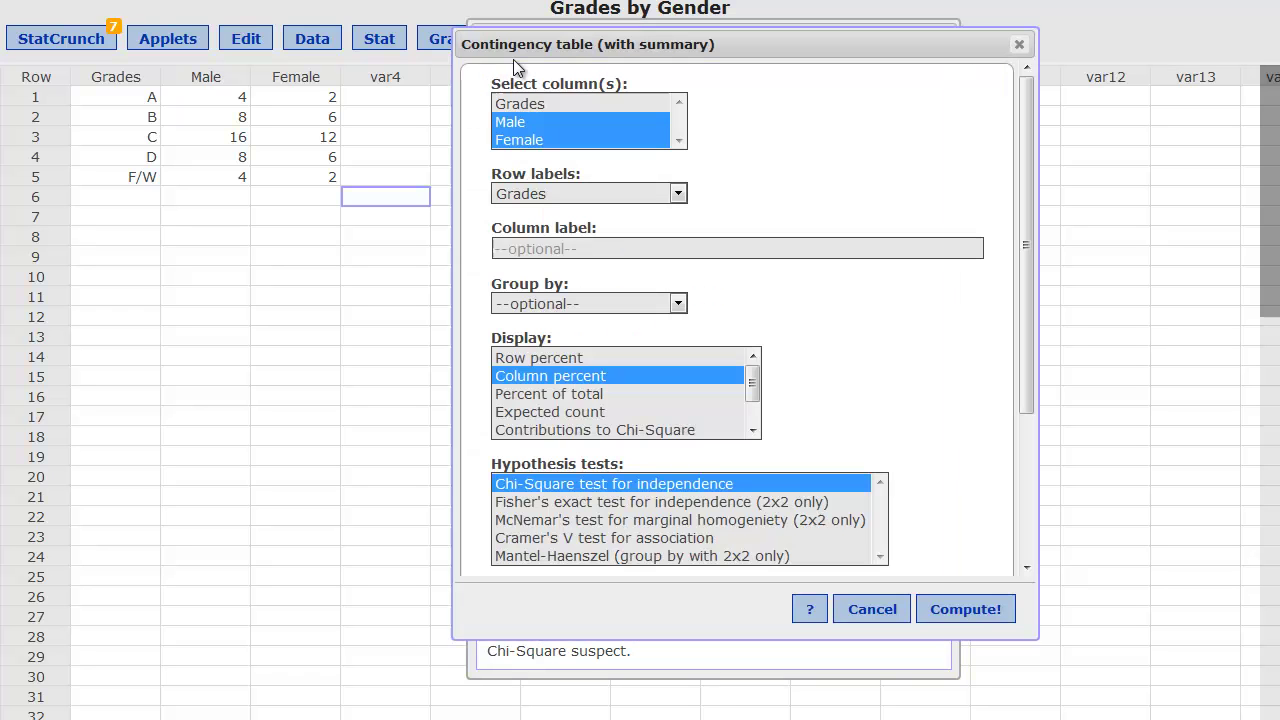
{"action": "left_click", "coordinate": [539, 359]}
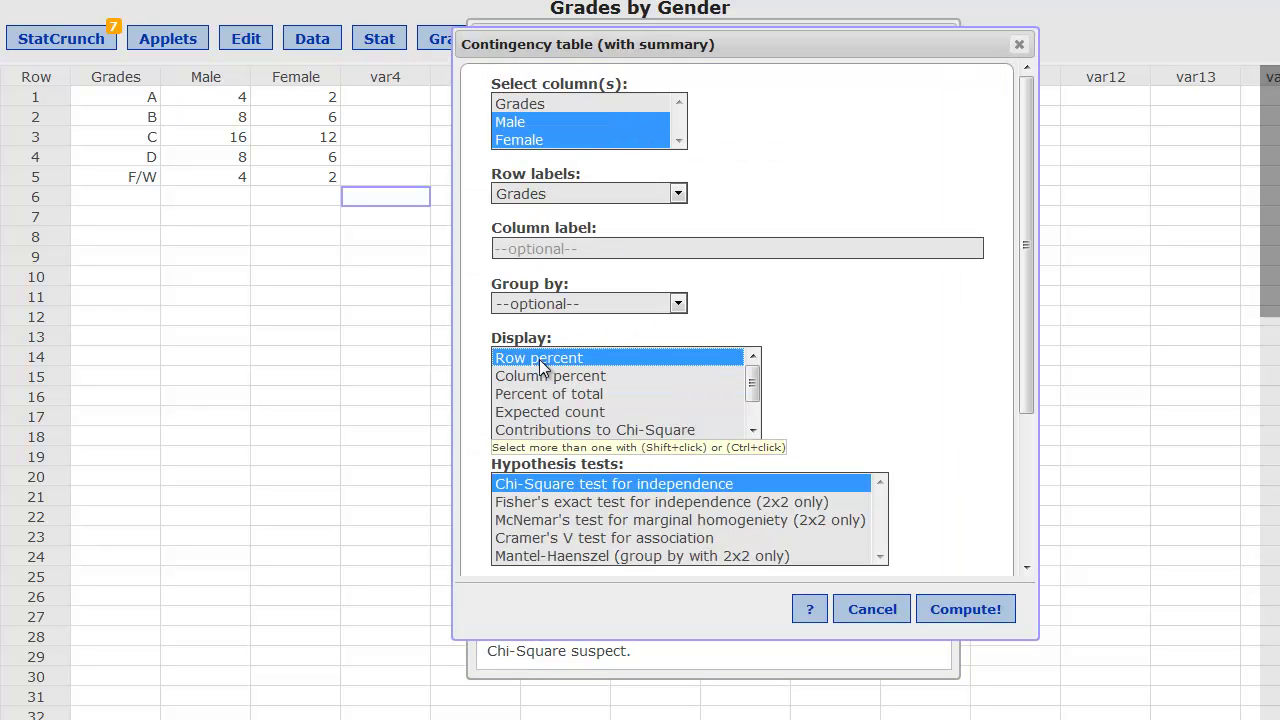
{"action": "left_click", "coordinate": [965, 610]}
{"action": "left_click_drag", "start_coordinate": [749, 247], "coordinate": [559, 50]}
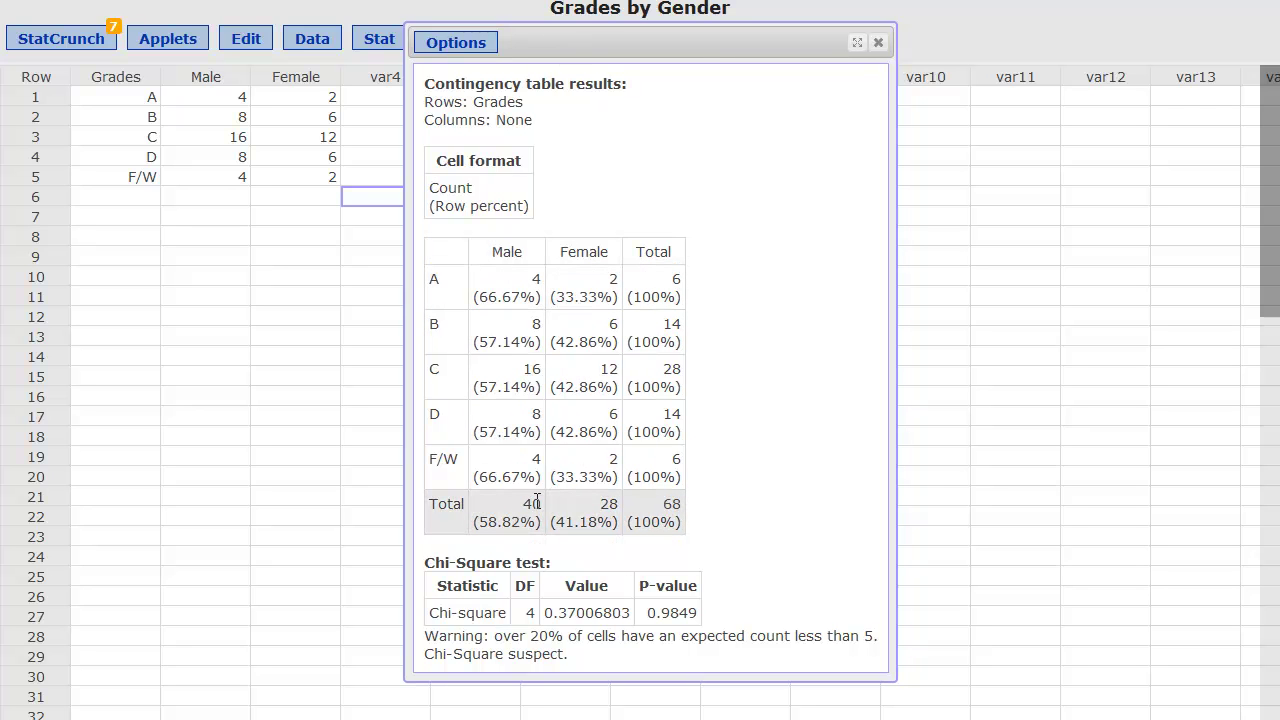
- Highlight the Male, Female and overall counts and row percentages in the Total row
{"action": "left_click_drag", "start_coordinate": [539, 497], "coordinate": [620, 503]}
{"action": "left_click_drag", "start_coordinate": [478, 521], "coordinate": [524, 522]}
{"action": "left_click_drag", "start_coordinate": [555, 522], "coordinate": [599, 522]}
{"action": "left_click_drag", "start_coordinate": [629, 521], "coordinate": [684, 521]}
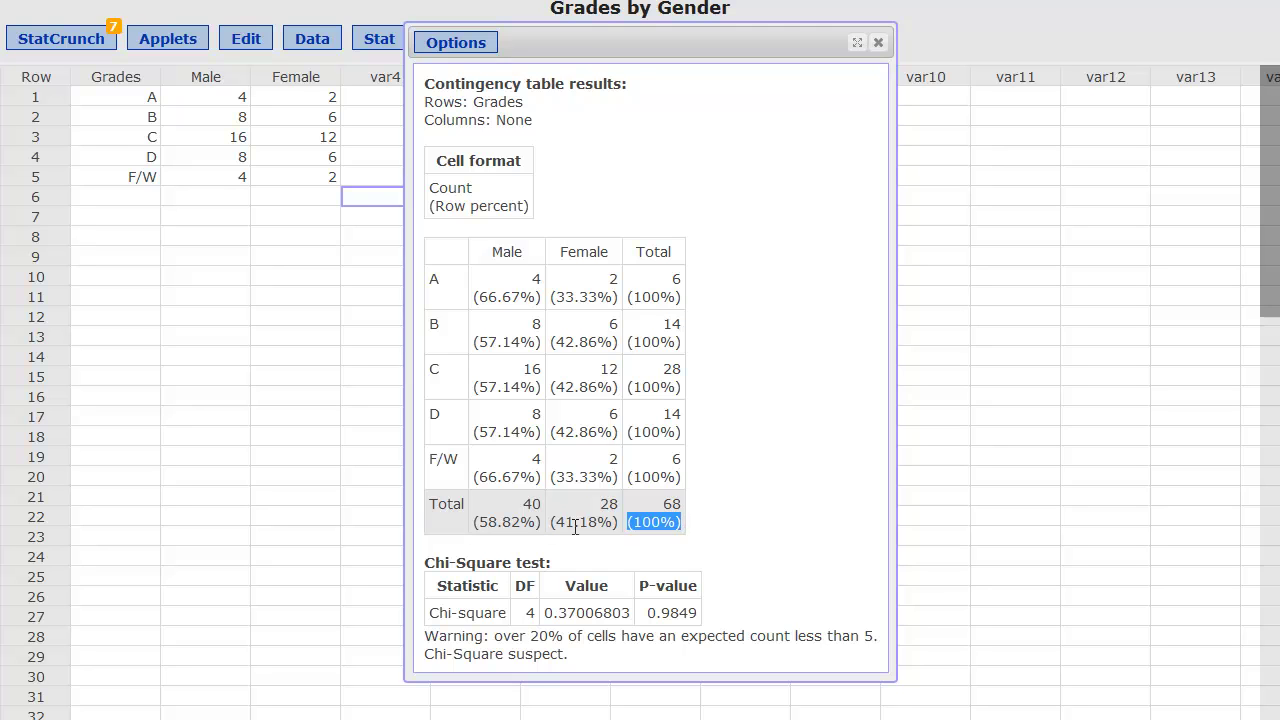
{"action": "left_click_drag", "start_coordinate": [473, 520], "coordinate": [684, 519]}
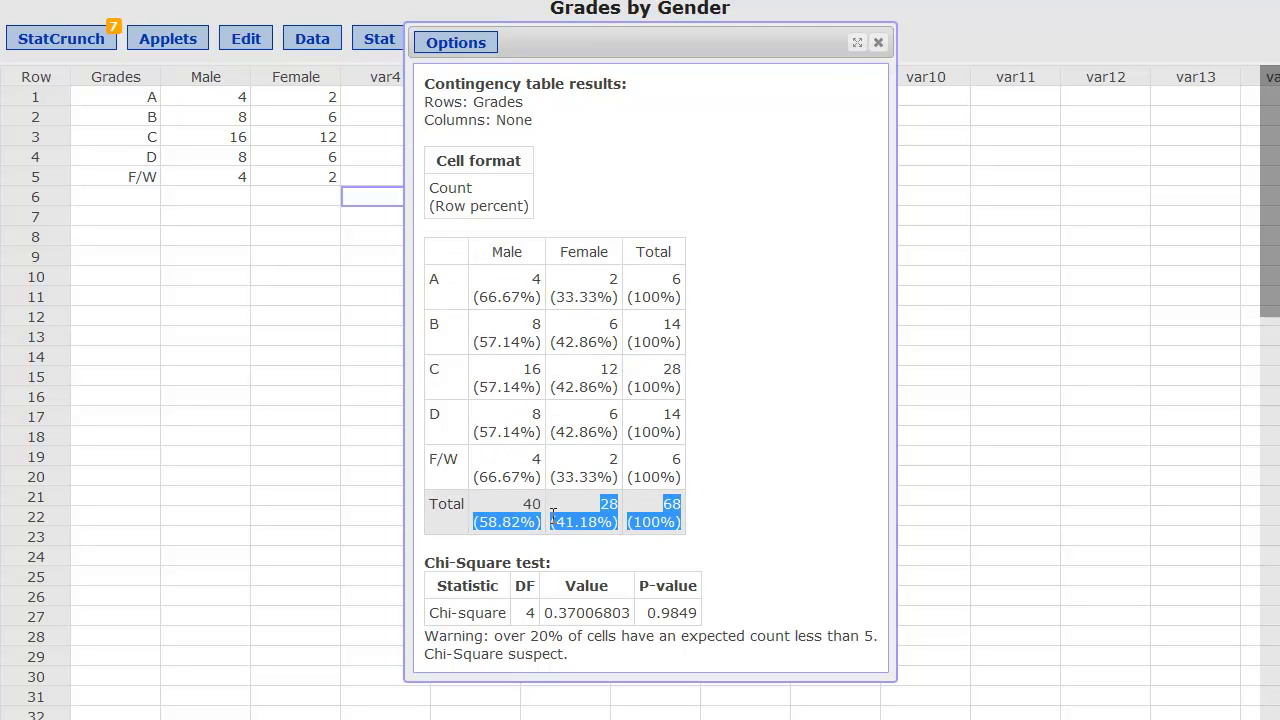
{"action": "left_click_drag", "start_coordinate": [469, 524], "coordinate": [618, 524]}
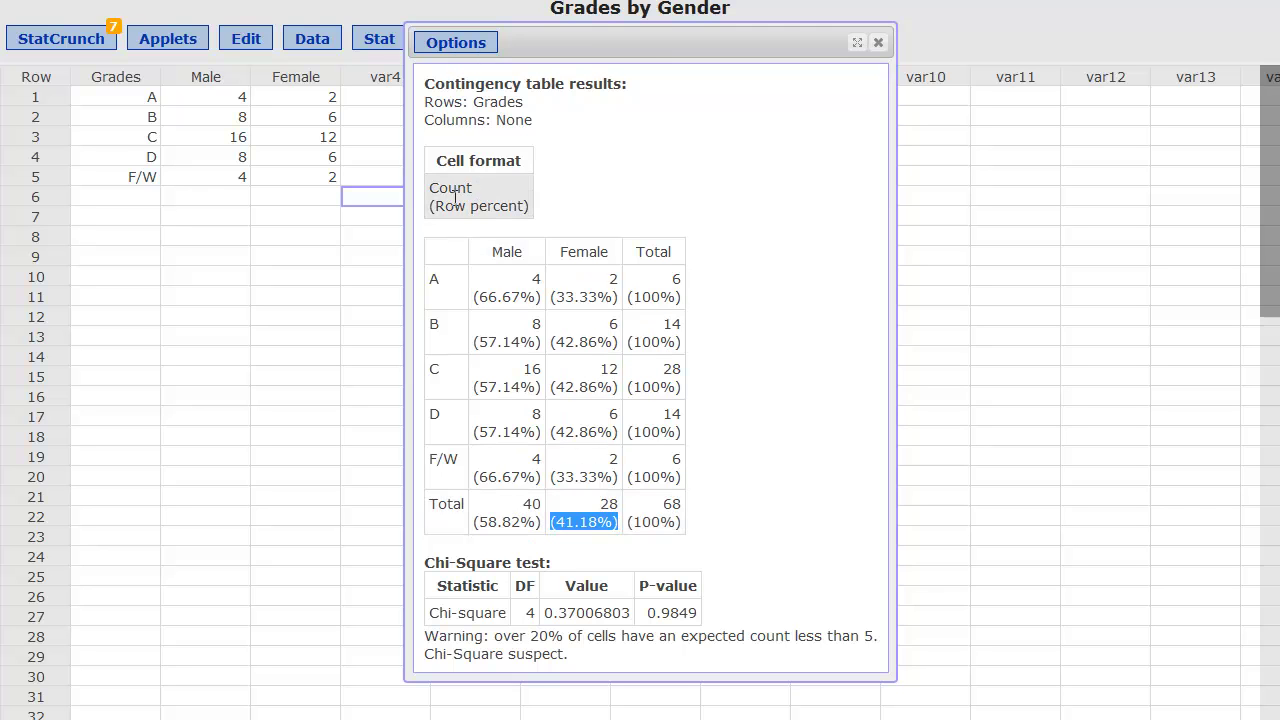
- Highlight the Row percent cell format and the Total row's marginal percentages, and return to the Word document with the example questions
{"action": "left_click_drag", "start_coordinate": [436, 206], "coordinate": [528, 198]}
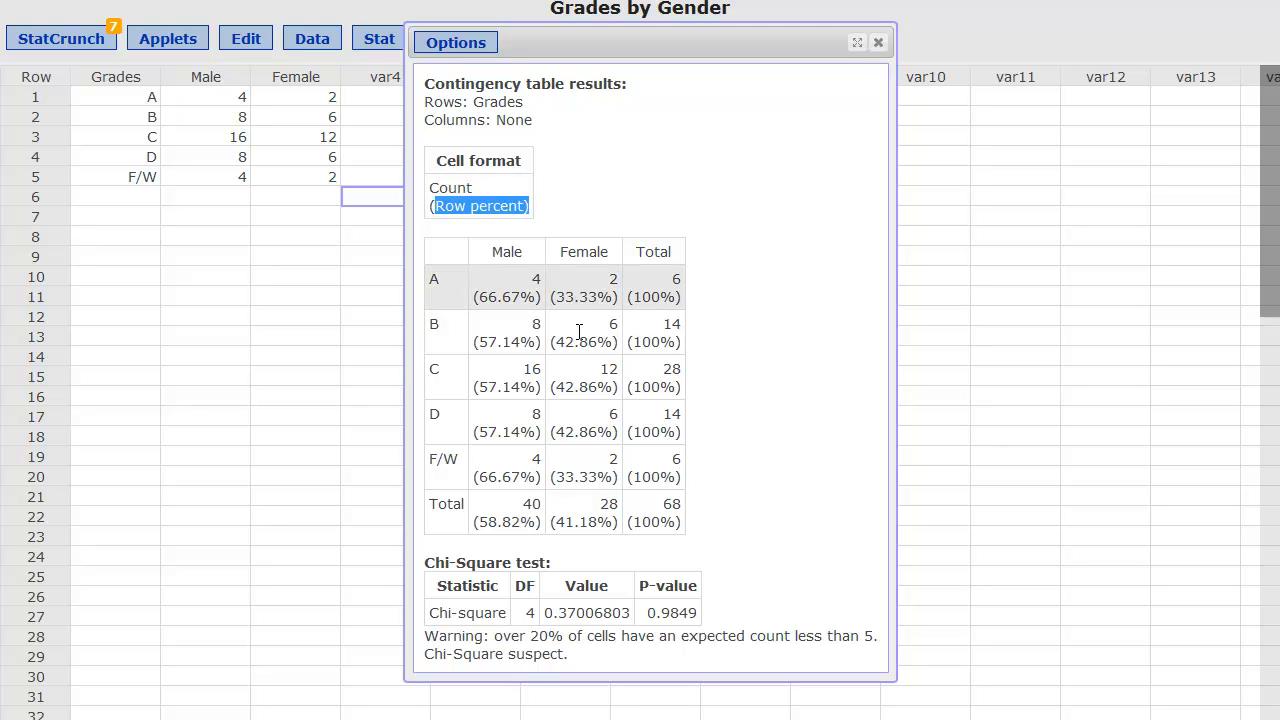
{"action": "left_click", "coordinate": [556, 519]}
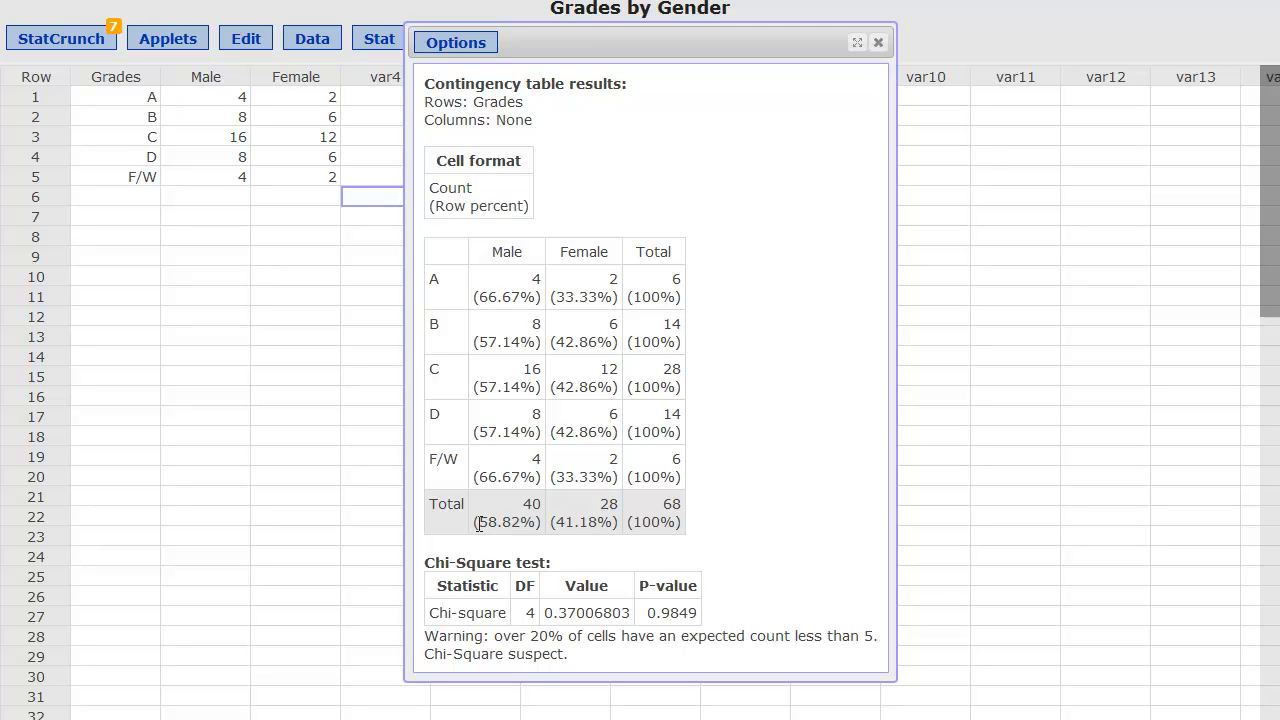
{"action": "left_click_drag", "start_coordinate": [477, 524], "coordinate": [616, 521]}
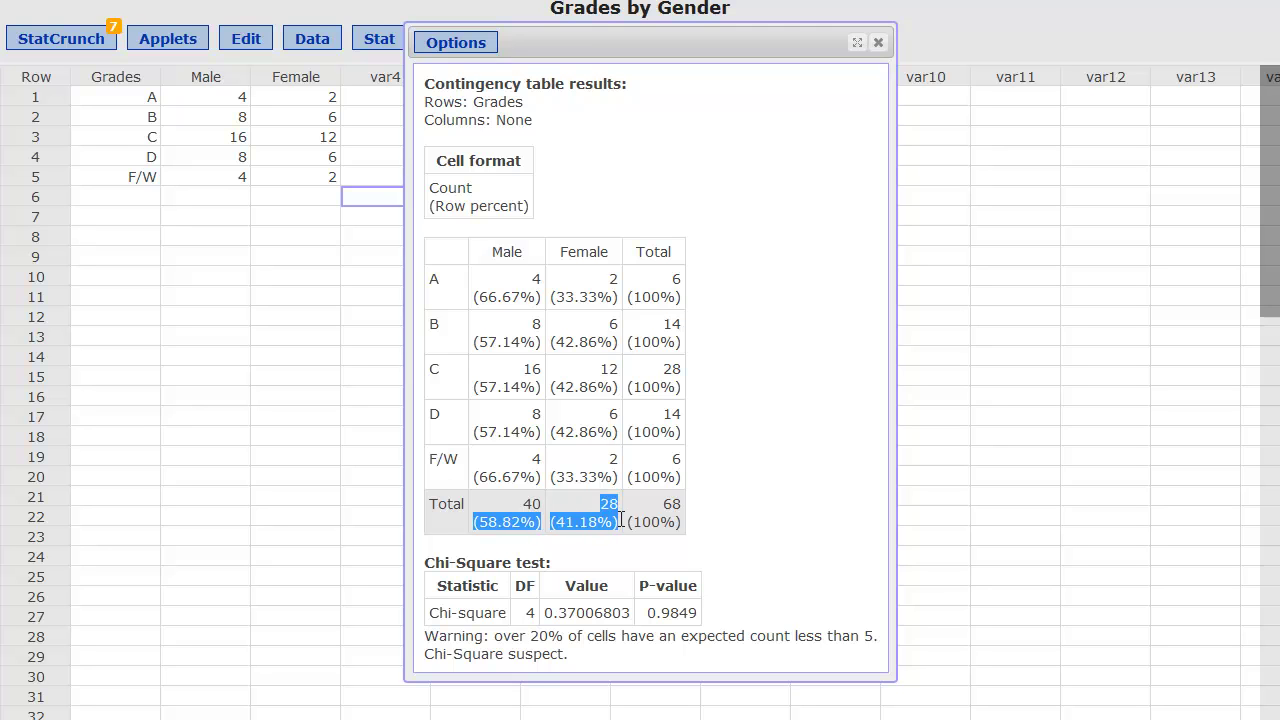
{"action": "left_click_drag", "start_coordinate": [620, 519], "coordinate": [684, 522]}
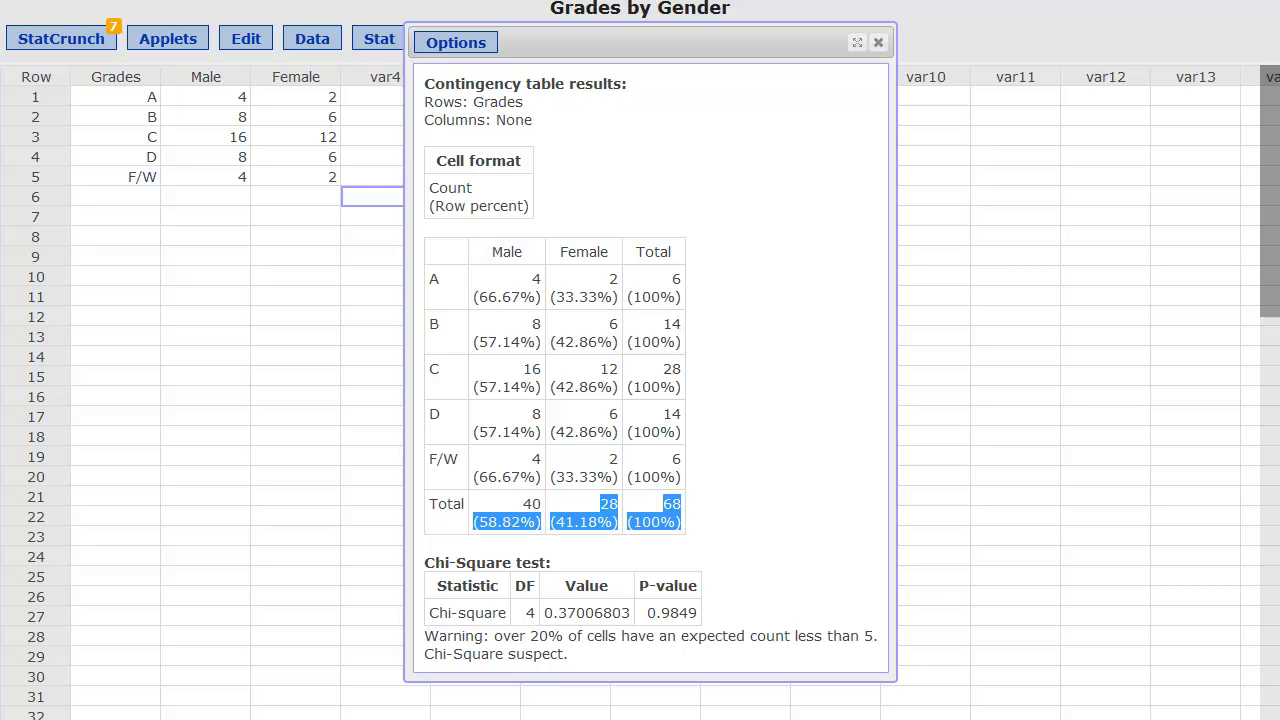
{"action": "key", "text": "alt+Tab"}
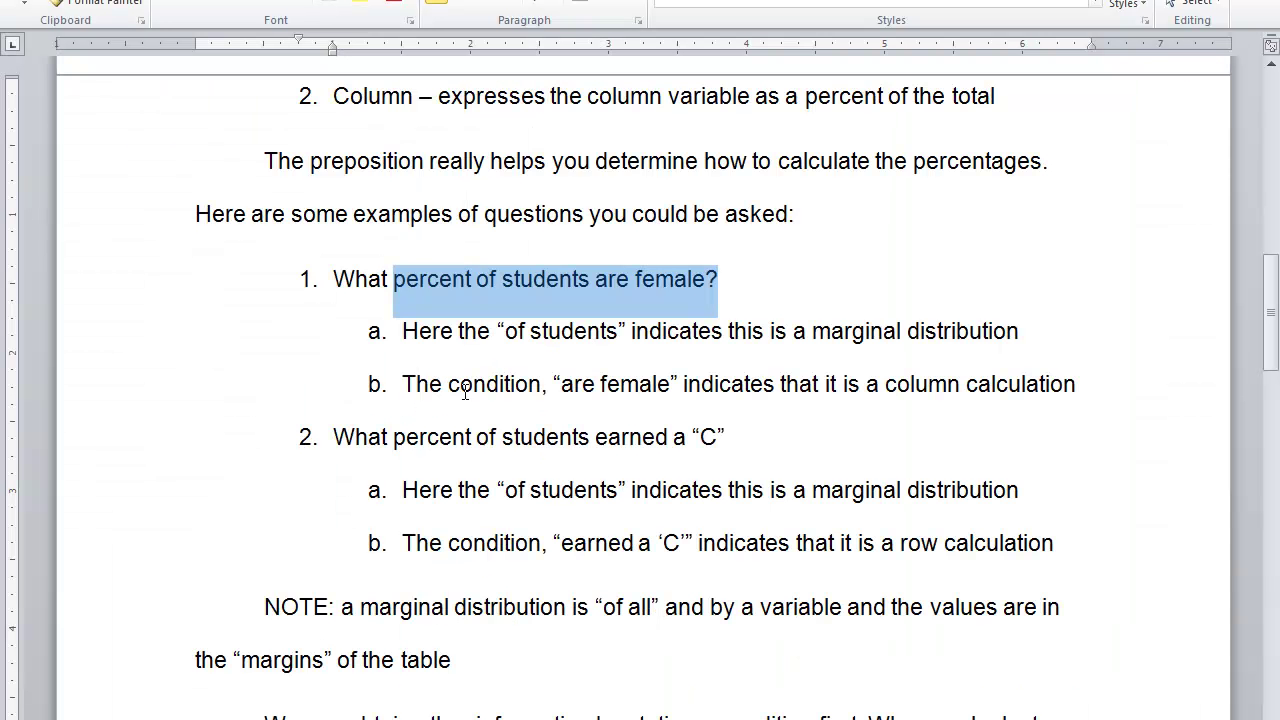
- Clear the highlight on question 1 in the document and highlight the Female percentage in the Total row of the StatCrunch results
{"action": "left_click", "coordinate": [475, 382]}
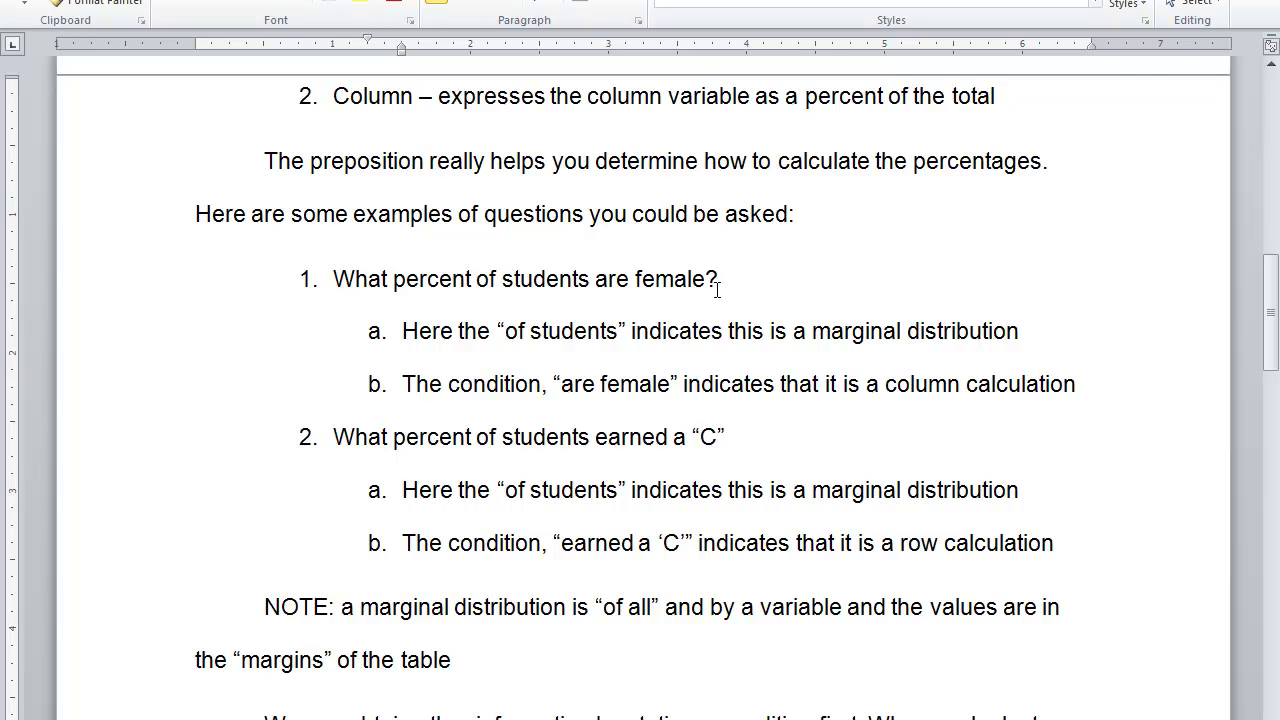
{"action": "key", "text": "alt+Tab"}
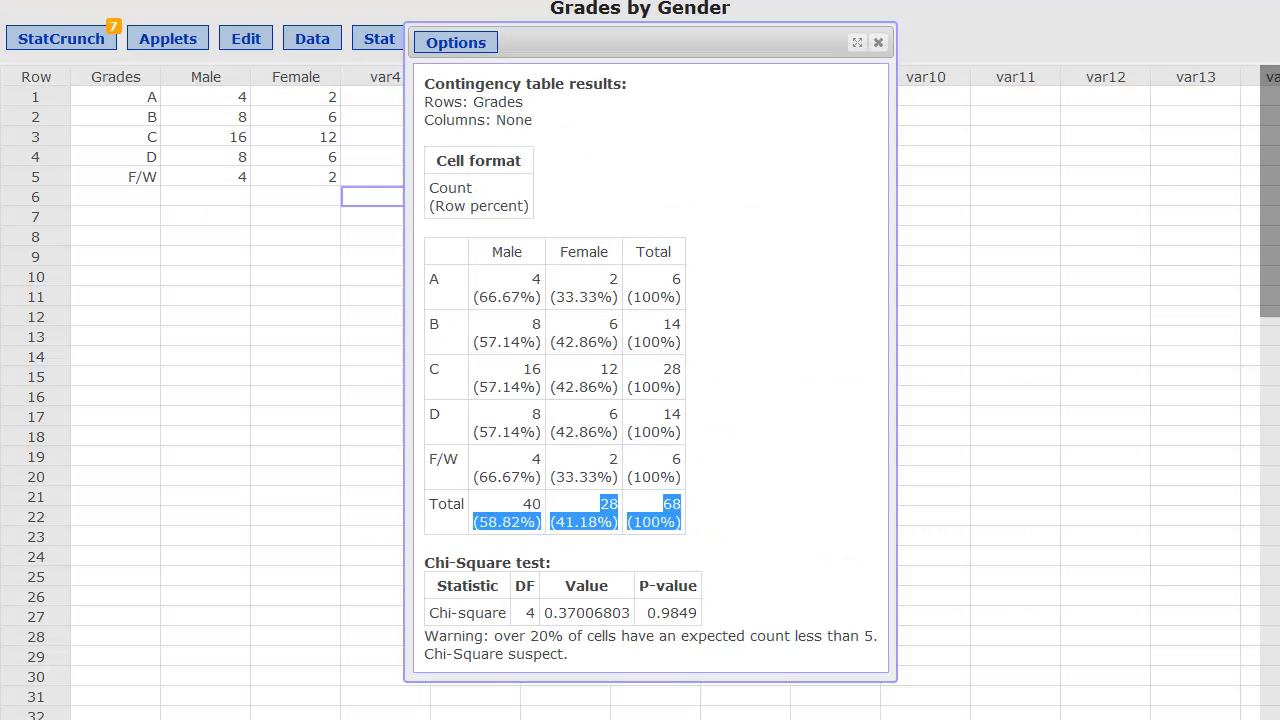
{"action": "left_click", "coordinate": [568, 524]}
{"action": "left_click_drag", "start_coordinate": [555, 522], "coordinate": [616, 521]}
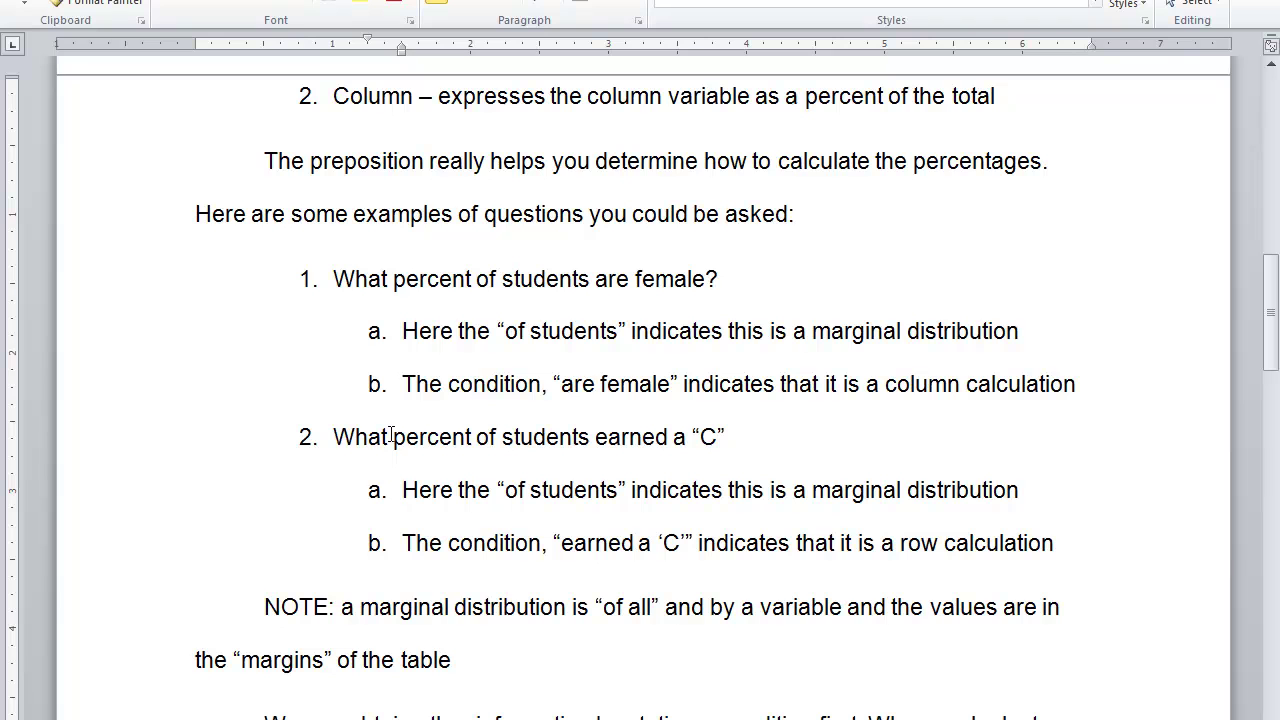
- In the Word document, highlight the question about students who earned a “C” and both of its explanation lines
{"action": "left_click_drag", "start_coordinate": [348, 438], "coordinate": [730, 432]}
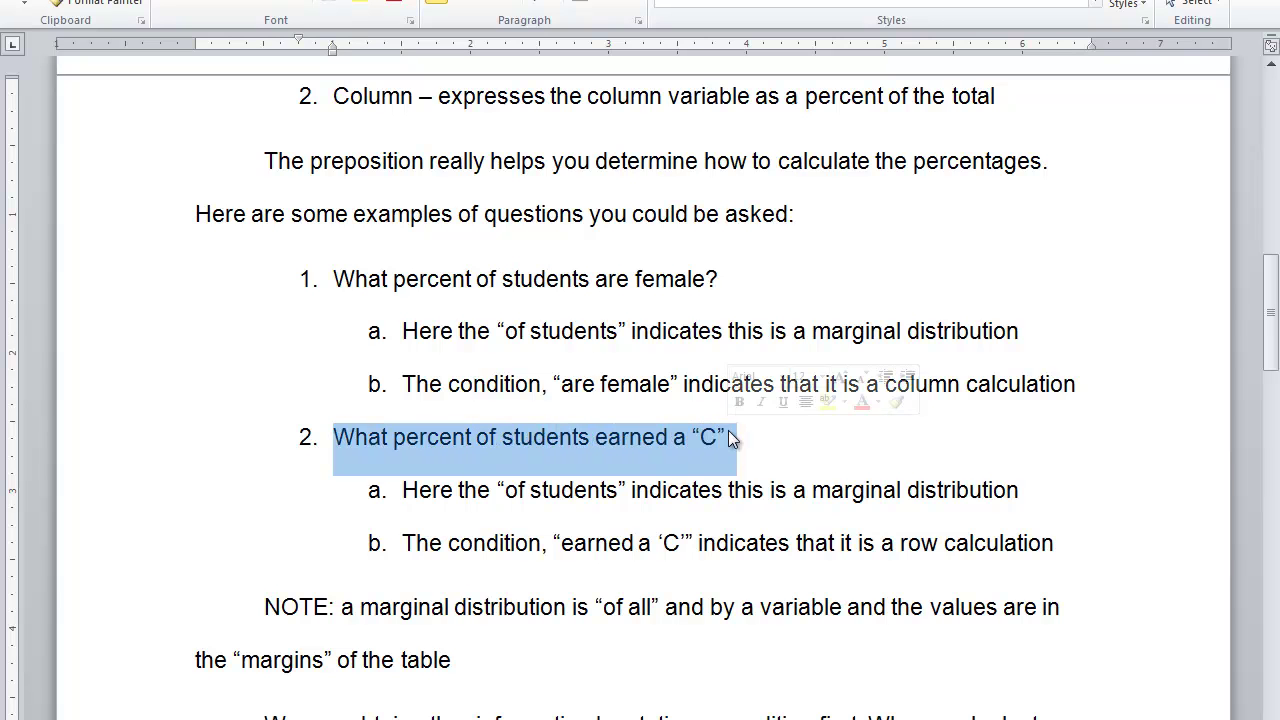
{"action": "left_click_drag", "start_coordinate": [403, 490], "coordinate": [970, 500]}
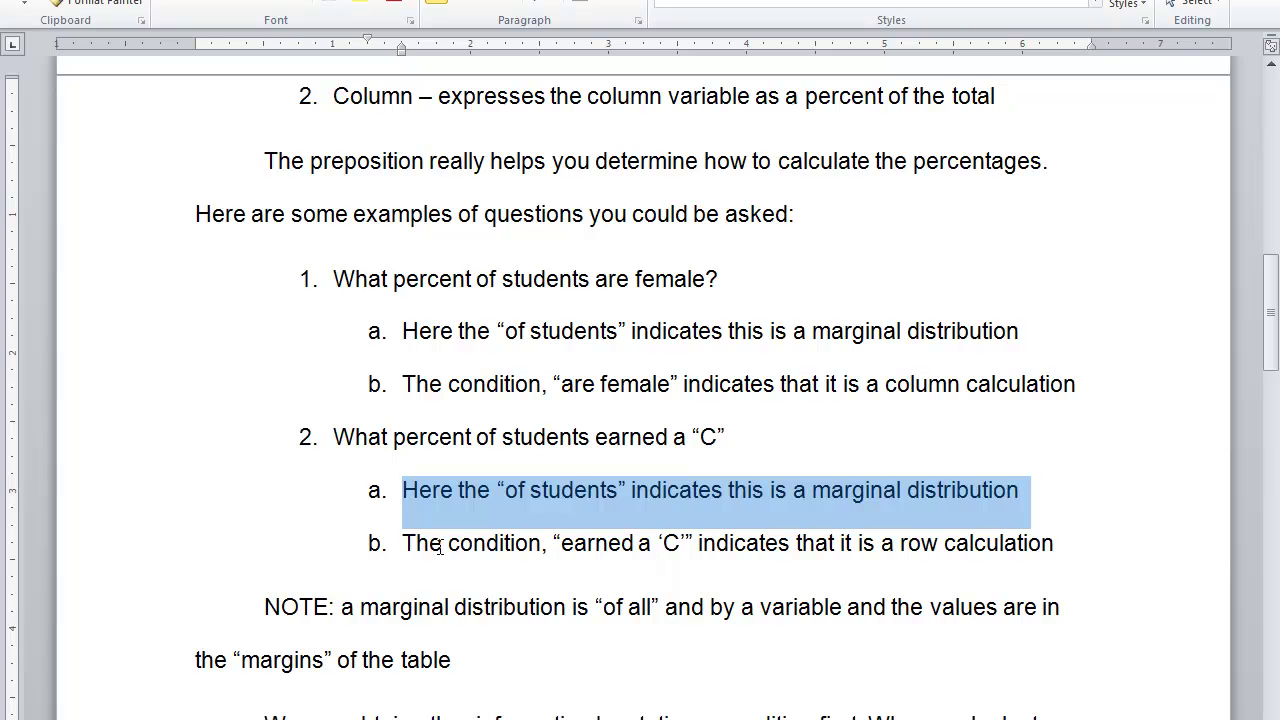
{"action": "left_click_drag", "start_coordinate": [404, 543], "coordinate": [1047, 546]}
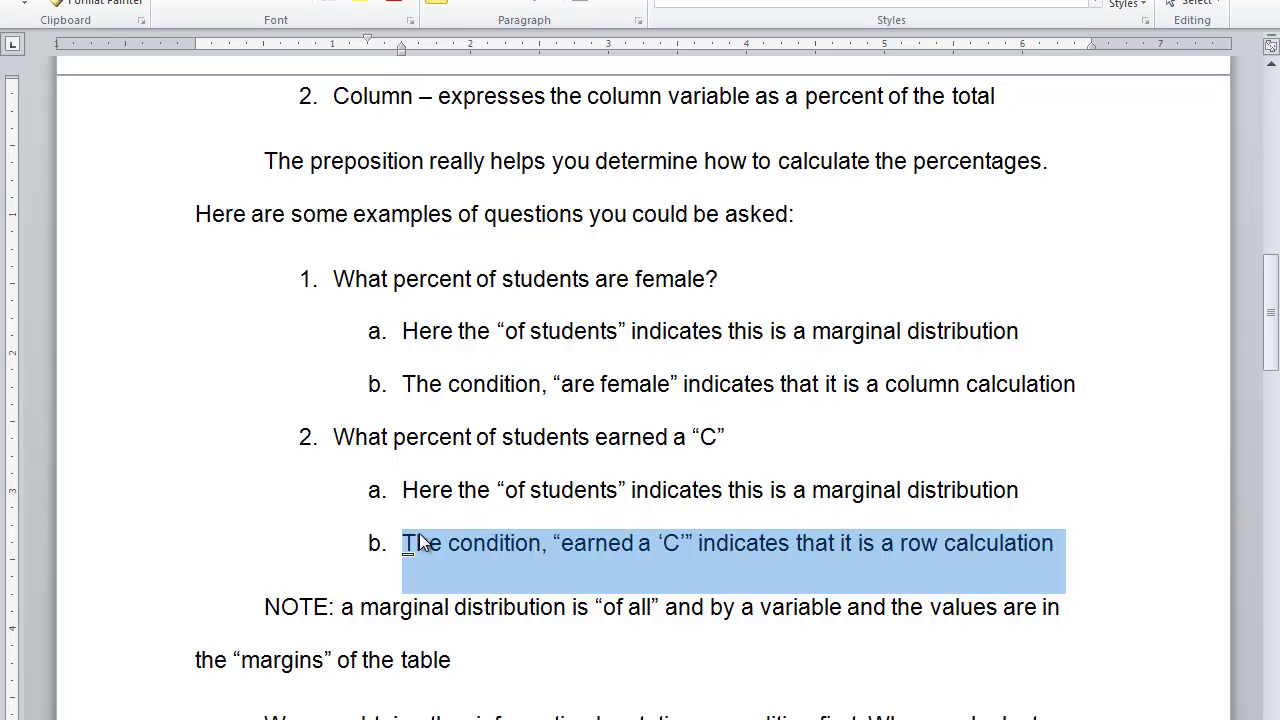
- Switch to StatCrunch and highlight the Row percent cell format and the Total percentage of the C row
{"action": "key", "text": "alt+Tab"}
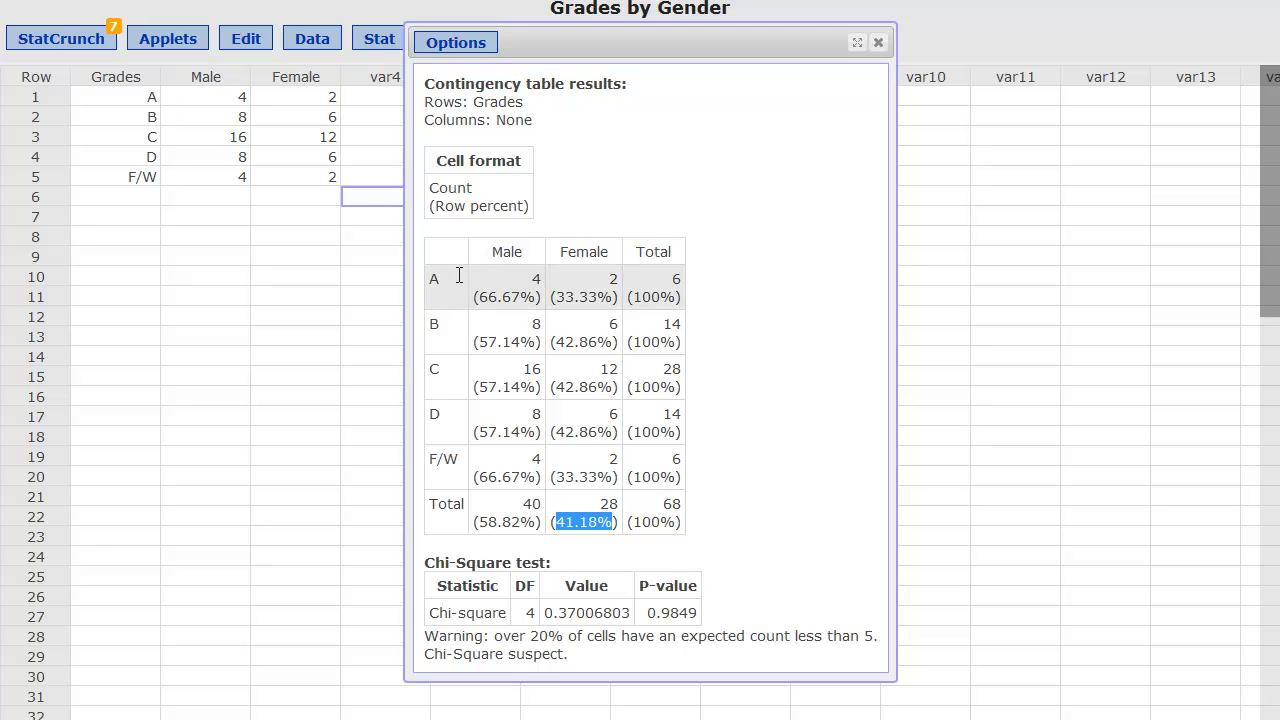
{"action": "left_click_drag", "start_coordinate": [434, 206], "coordinate": [518, 206]}
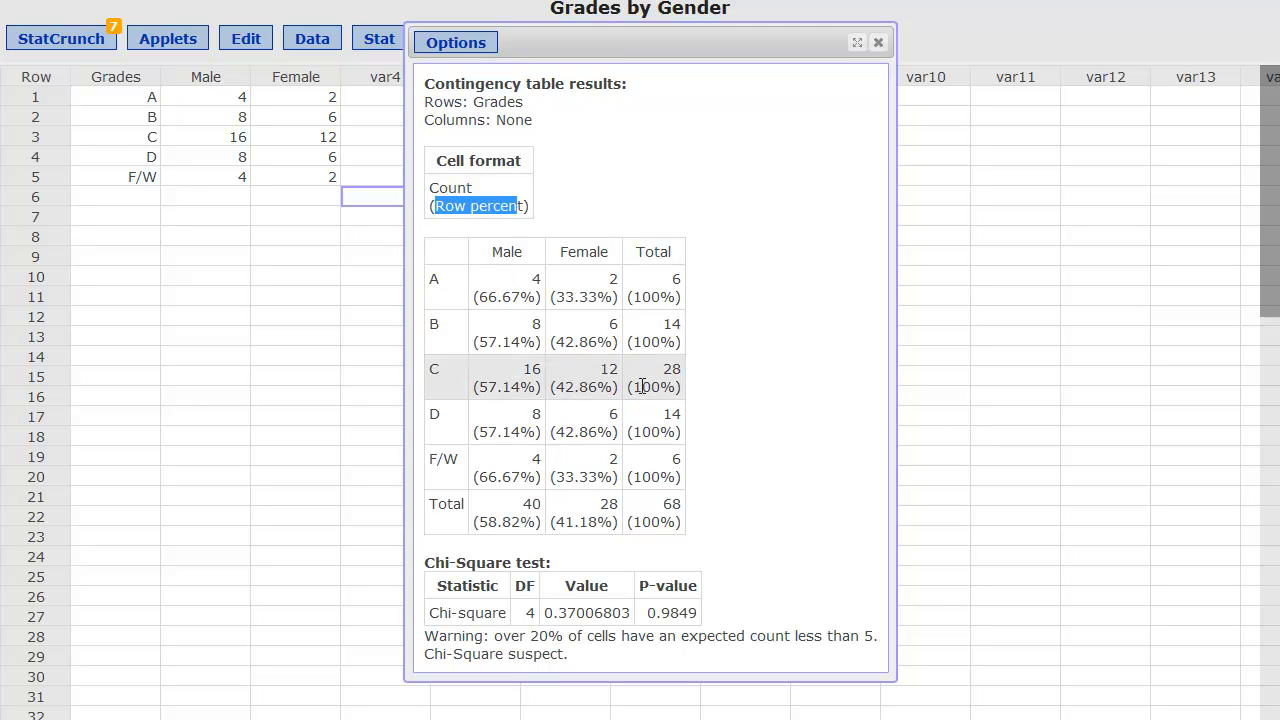
{"action": "left_click_drag", "start_coordinate": [627, 387], "coordinate": [689, 387]}
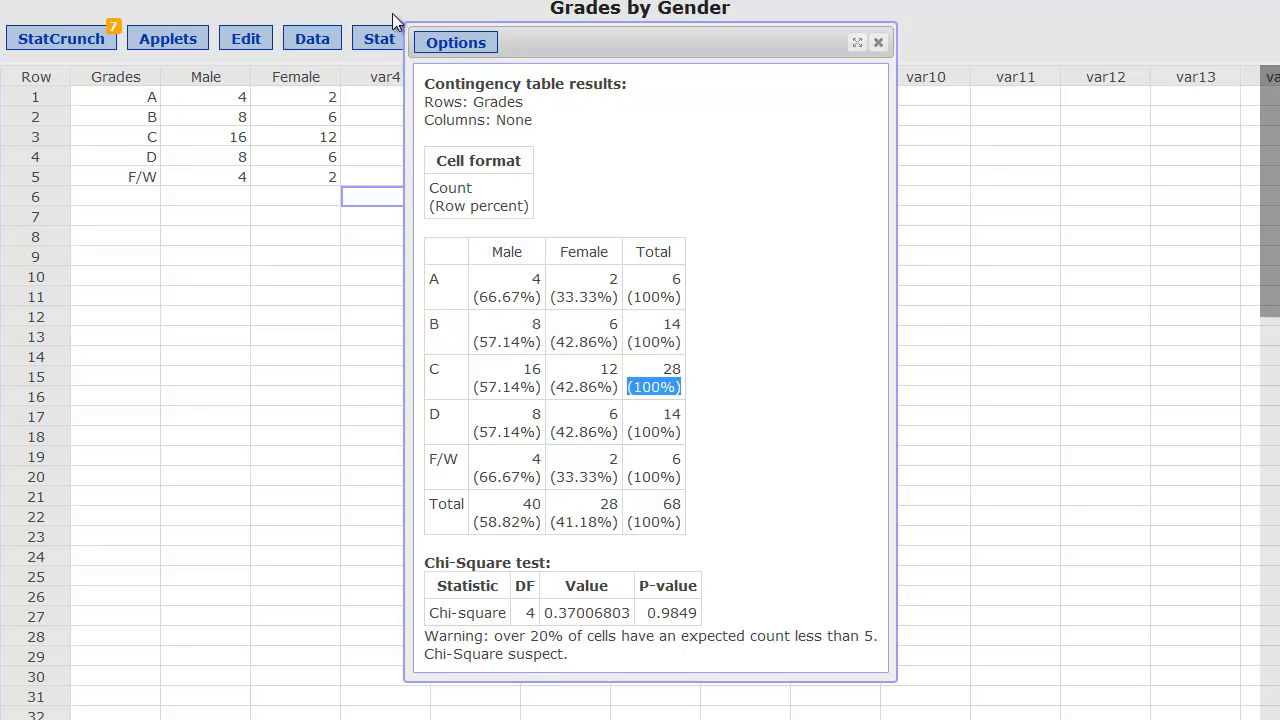
- Edit the contingency table to display Column percent instead, recompute it, and reposition the results window
{"action": "left_click", "coordinate": [446, 46]}
{"action": "left_click", "coordinate": [454, 74]}
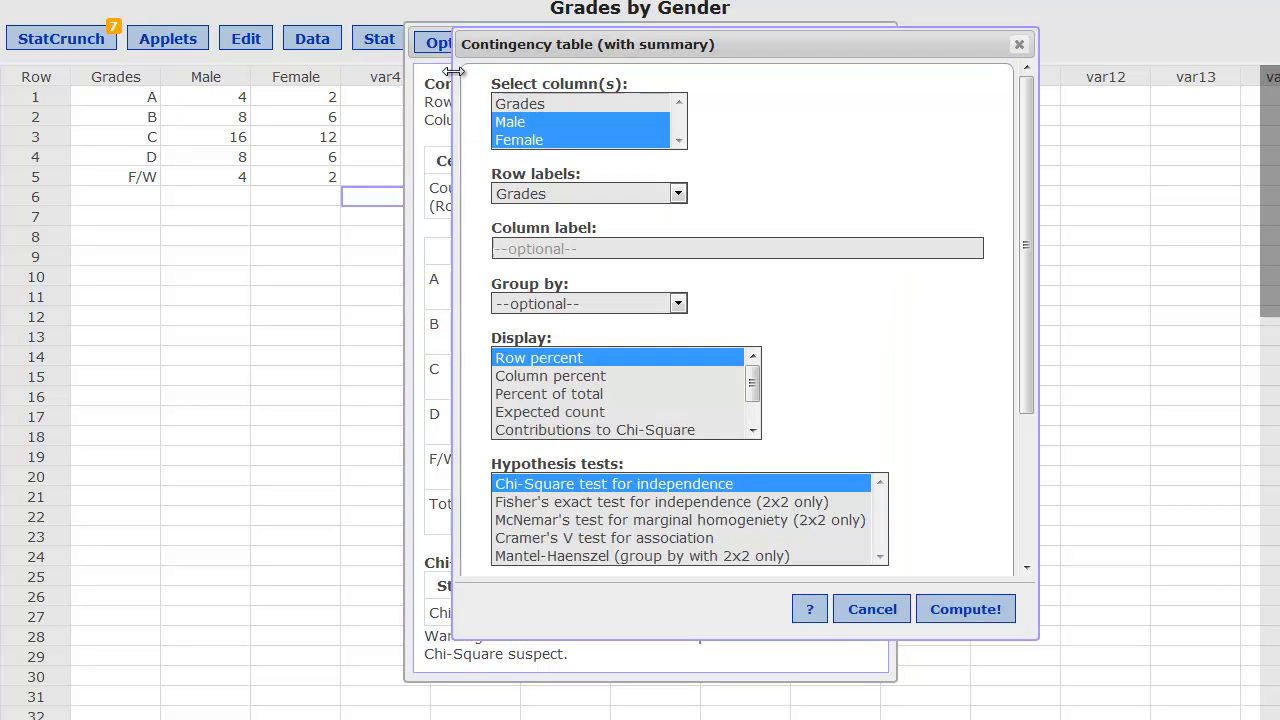
{"action": "left_click", "coordinate": [522, 378]}
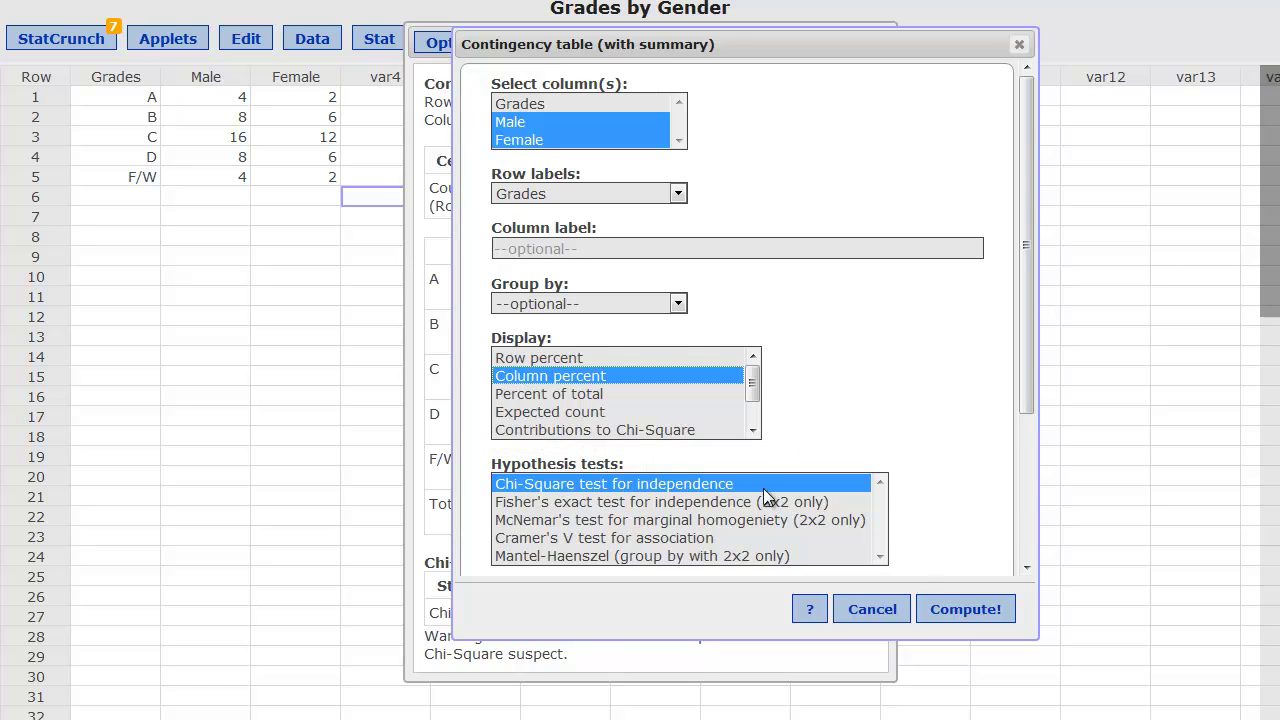
{"action": "left_click", "coordinate": [967, 612]}
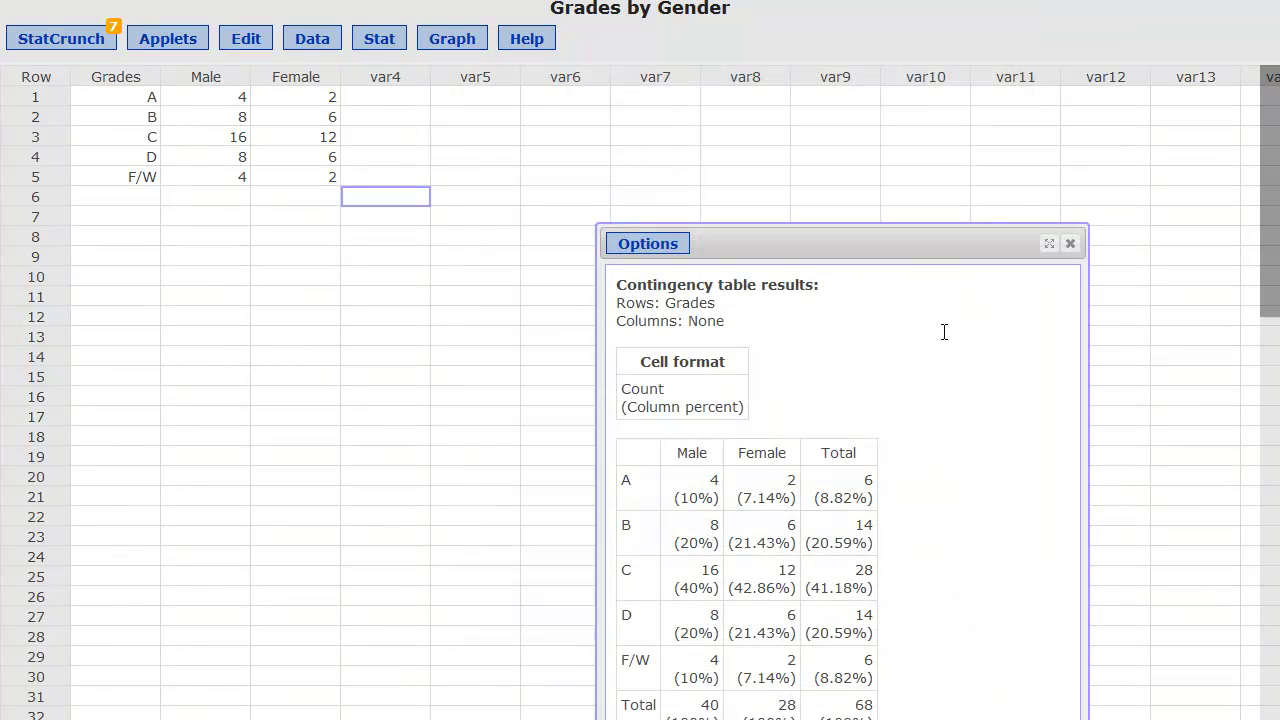
{"action": "left_click_drag", "start_coordinate": [903, 246], "coordinate": [714, 60]}
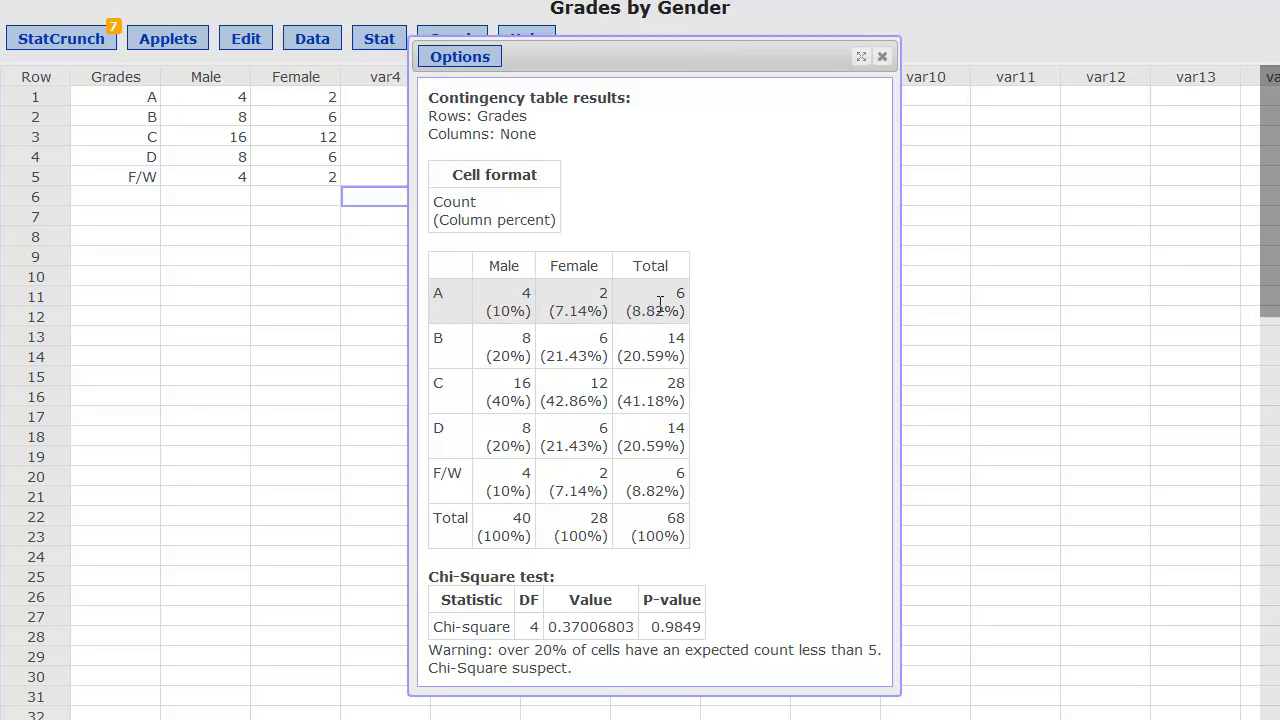
- Highlight the Total column's percentage for each grade from A to F/W and for the overall total
{"action": "left_click_drag", "start_coordinate": [627, 312], "coordinate": [686, 312]}
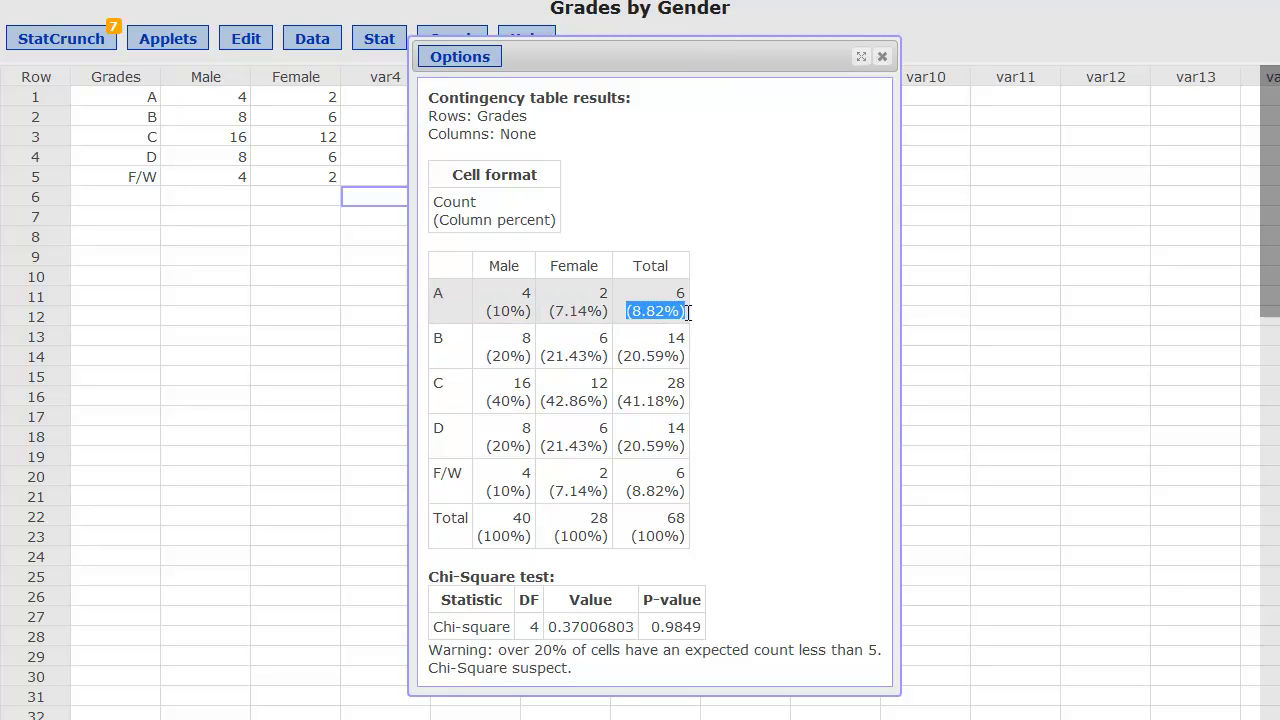
{"action": "left_click_drag", "start_coordinate": [621, 356], "coordinate": [686, 358]}
{"action": "left_click_drag", "start_coordinate": [623, 400], "coordinate": [688, 400]}
{"action": "left_click_drag", "start_coordinate": [632, 445], "coordinate": [677, 436]}
{"action": "left_click_drag", "start_coordinate": [632, 490], "coordinate": [682, 490]}
{"action": "left_click", "coordinate": [654, 534]}
{"action": "double_click", "coordinate": [654, 534]}
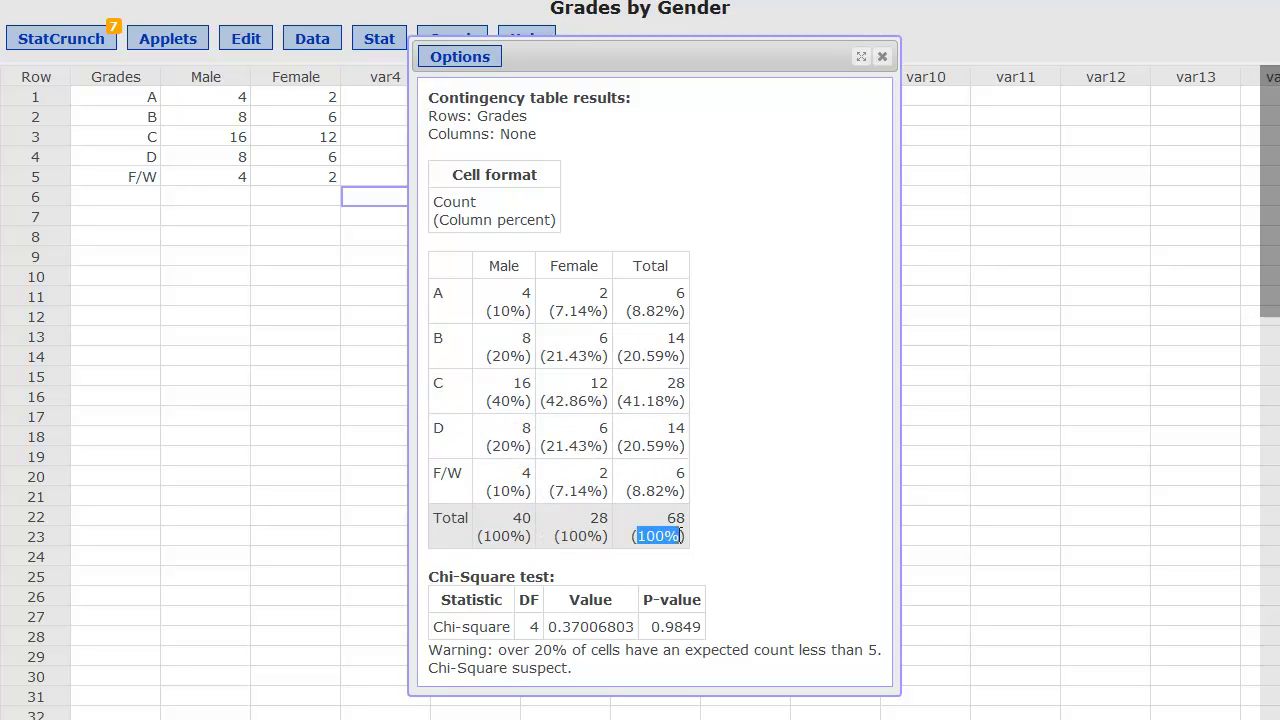
- Highlight the whole Total column and the grade rows of the contingency table results
{"action": "left_click_drag", "start_coordinate": [620, 303], "coordinate": [648, 532]}
{"action": "left_click", "coordinate": [648, 532]}
{"action": "triple_click", "coordinate": [466, 300]}
{"action": "double_click", "coordinate": [437, 344]}
{"action": "left_click_drag", "start_coordinate": [457, 343], "coordinate": [686, 392]}
- Highlight the Total row's column percentages and the marginal percentages of grades A and B
{"action": "left_click", "coordinate": [521, 229]}
{"action": "left_click_drag", "start_coordinate": [480, 537], "coordinate": [688, 542]}
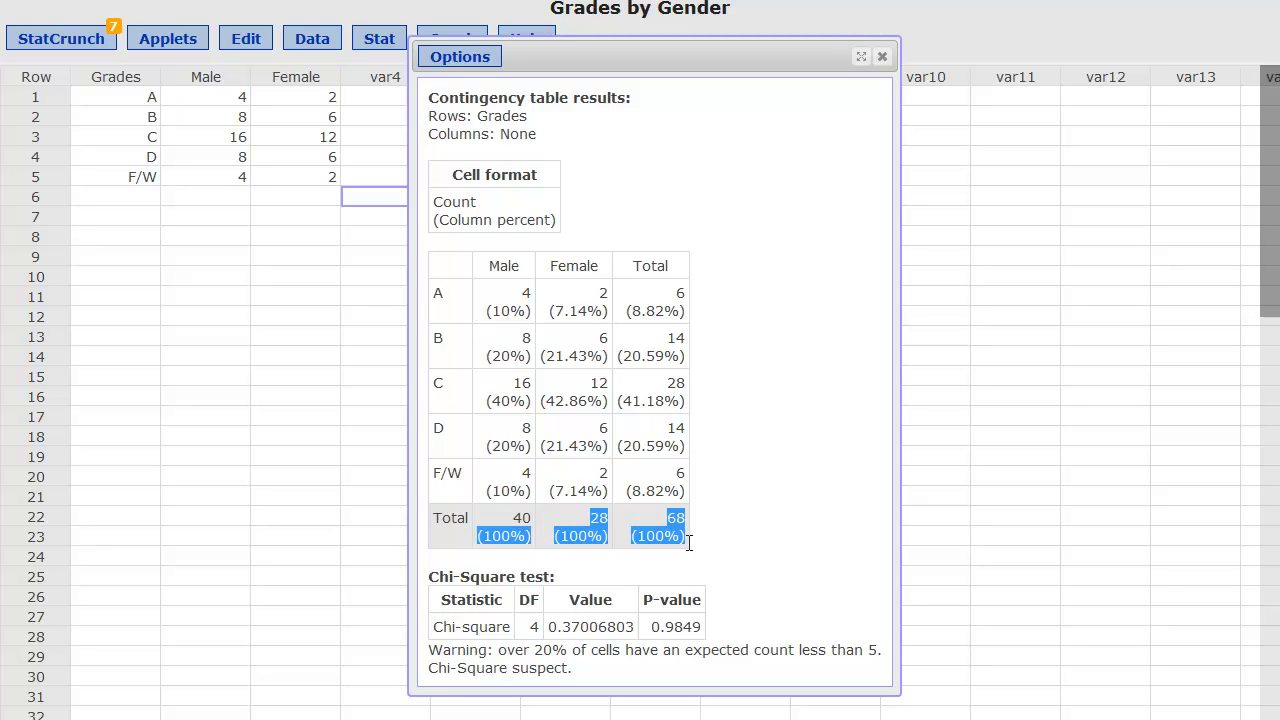
{"action": "left_click", "coordinate": [688, 542]}
{"action": "left_click_drag", "start_coordinate": [626, 310], "coordinate": [686, 312]}
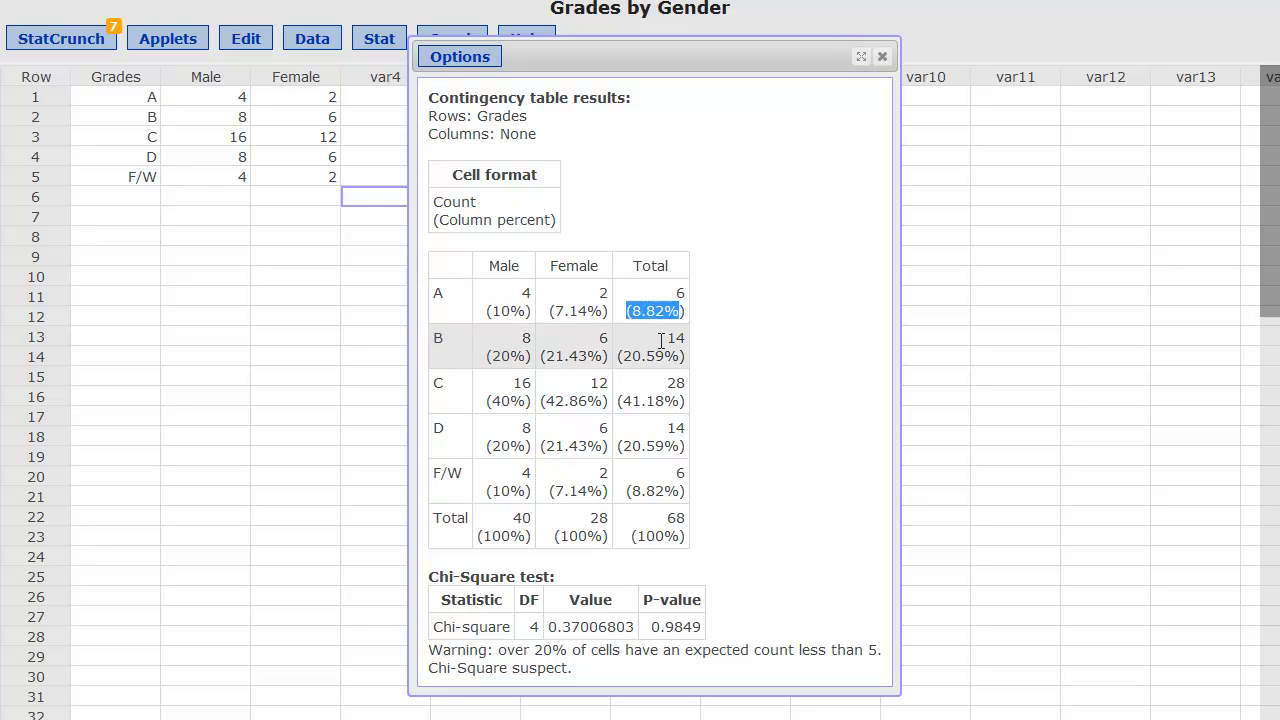
{"action": "left_click_drag", "start_coordinate": [628, 358], "coordinate": [688, 358]}
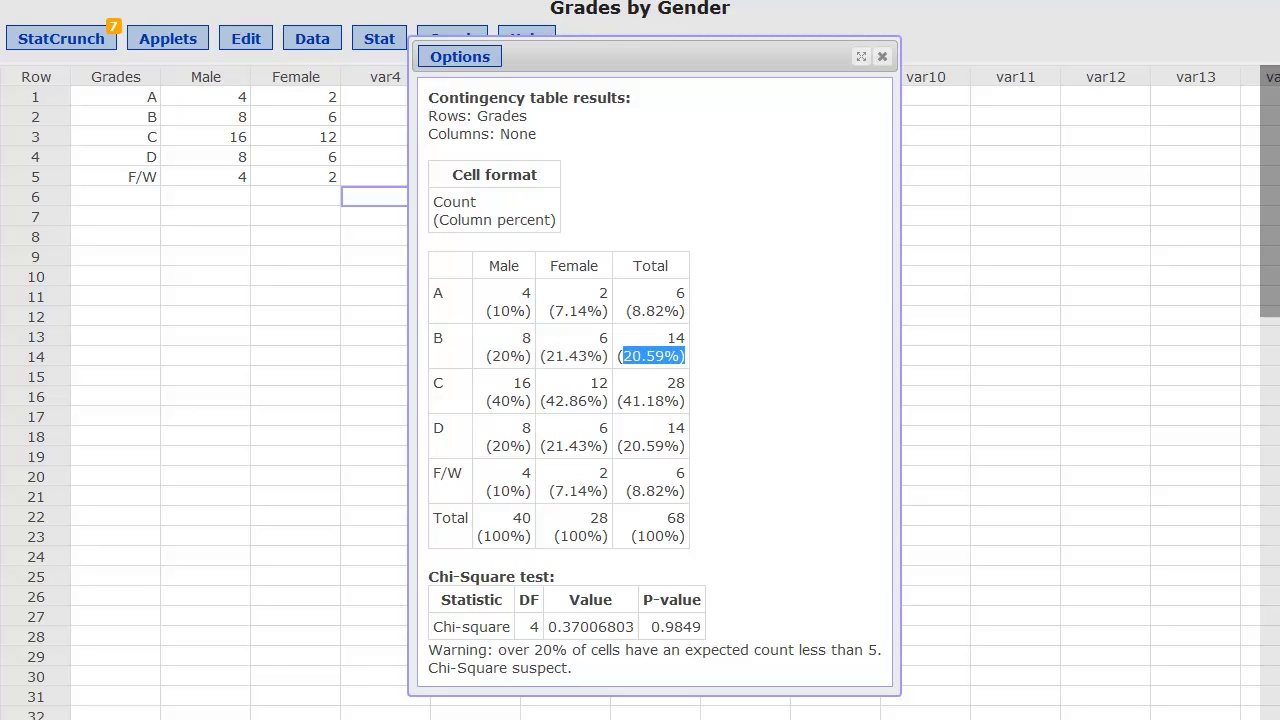
- Highlight the question “What percent of students earned a “C”” in Word, and in StatCrunch the C row's total percentage and the grand total count
{"action": "key", "text": "alt+Tab"}
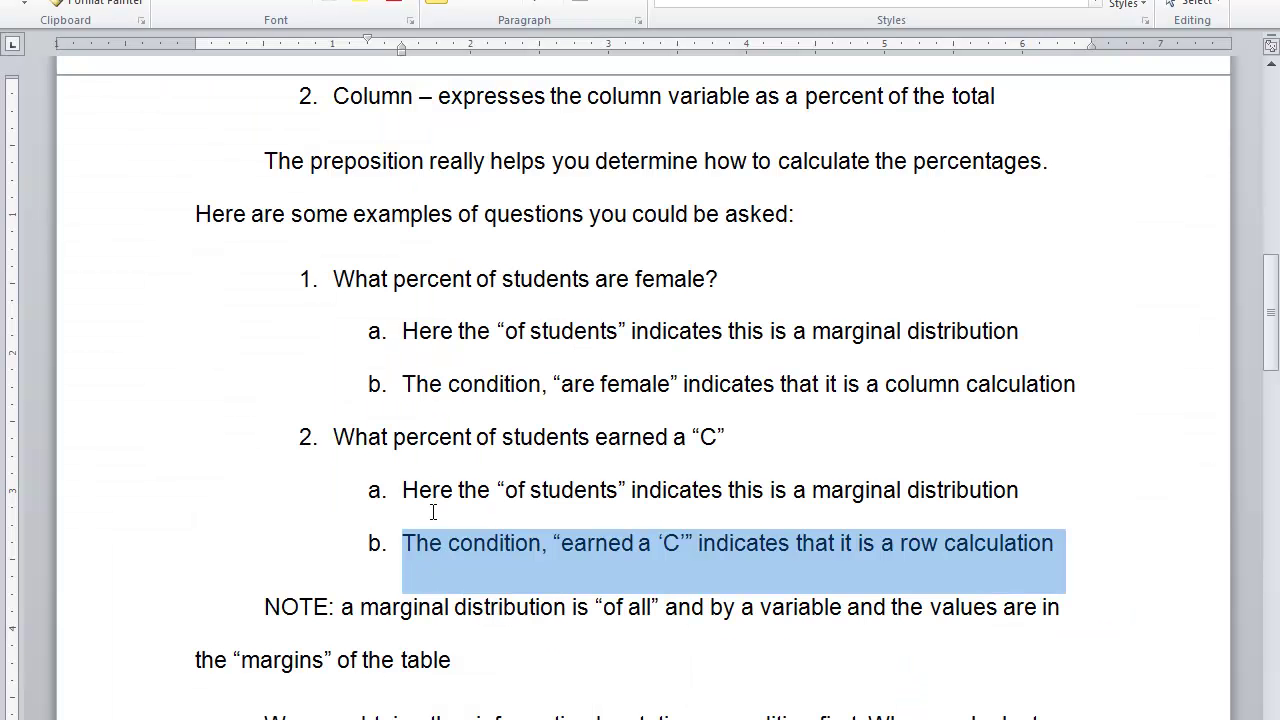
{"action": "left_click", "coordinate": [412, 490]}
{"action": "left_click_drag", "start_coordinate": [333, 437], "coordinate": [735, 437]}
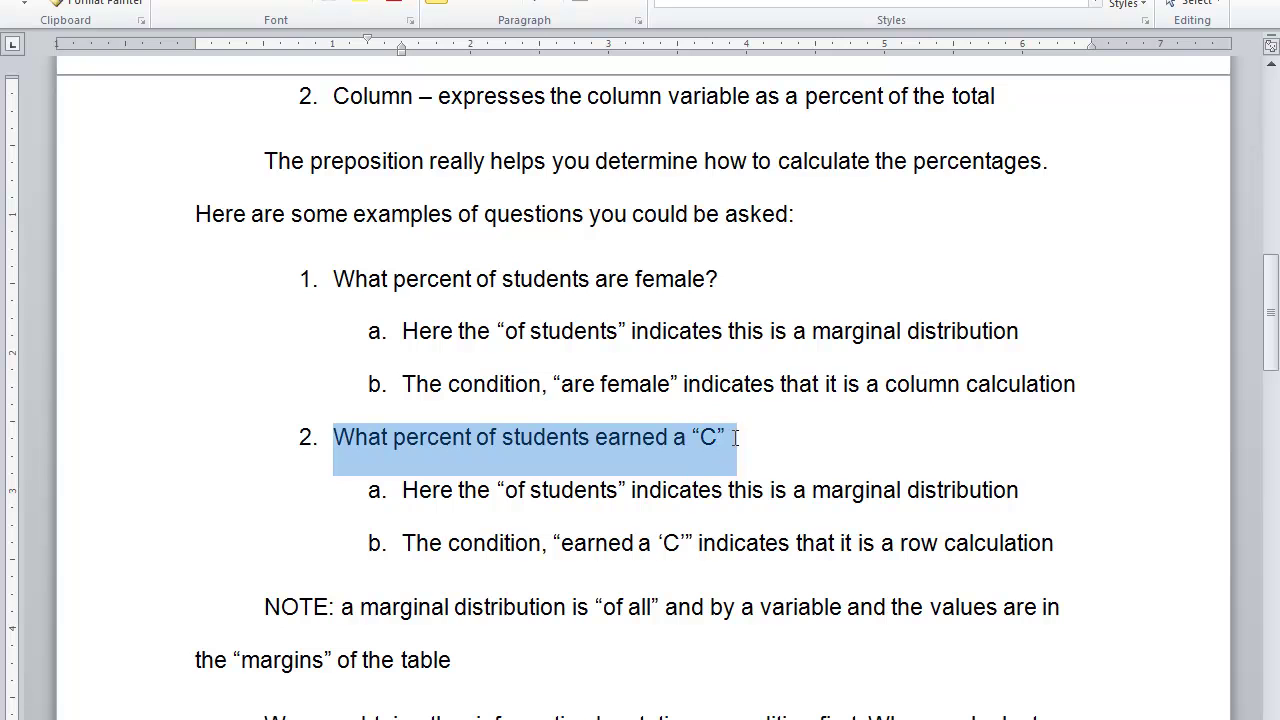
{"action": "key", "text": "alt+Tab"}
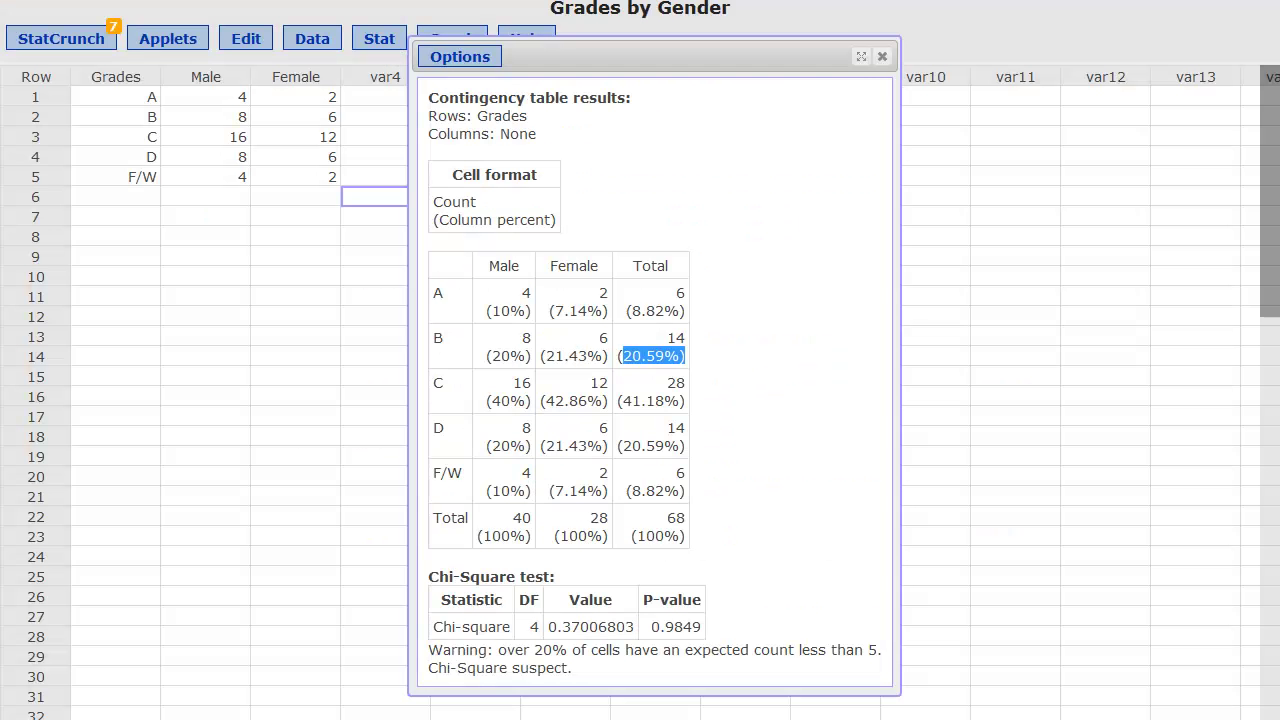
{"action": "left_click_drag", "start_coordinate": [621, 401], "coordinate": [680, 402]}
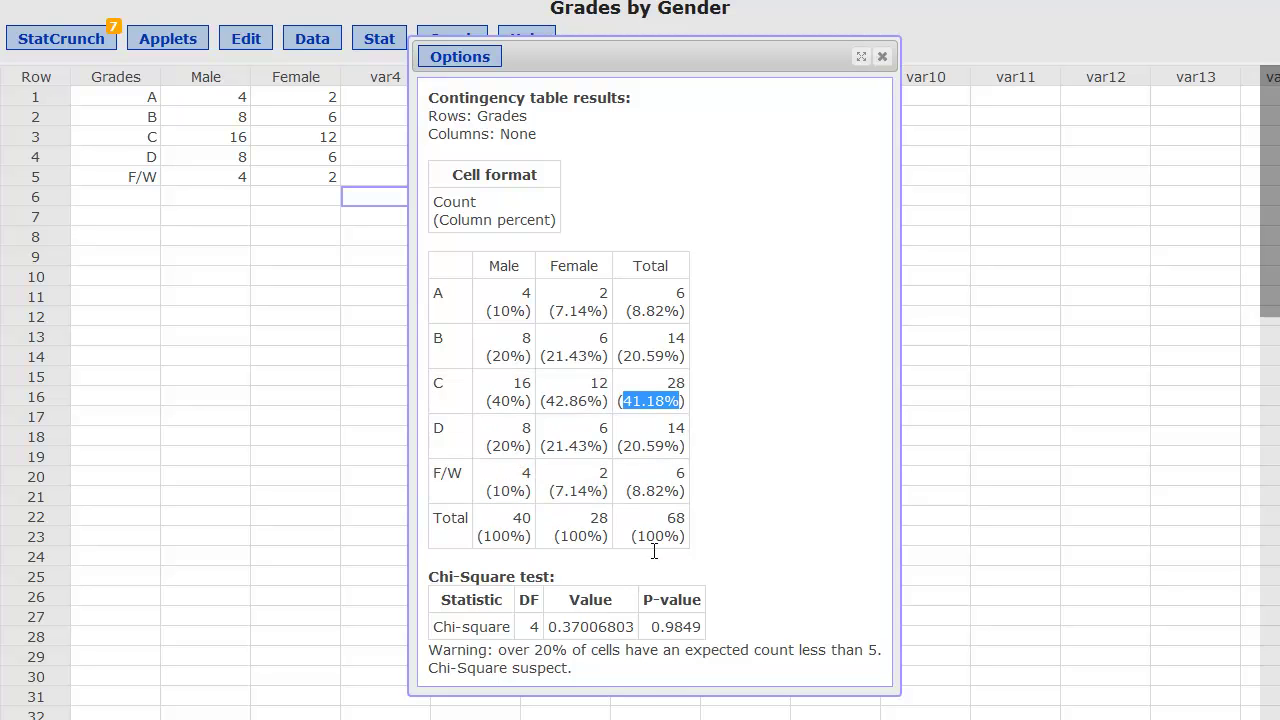
{"action": "left_click_drag", "start_coordinate": [665, 518], "coordinate": [684, 518]}
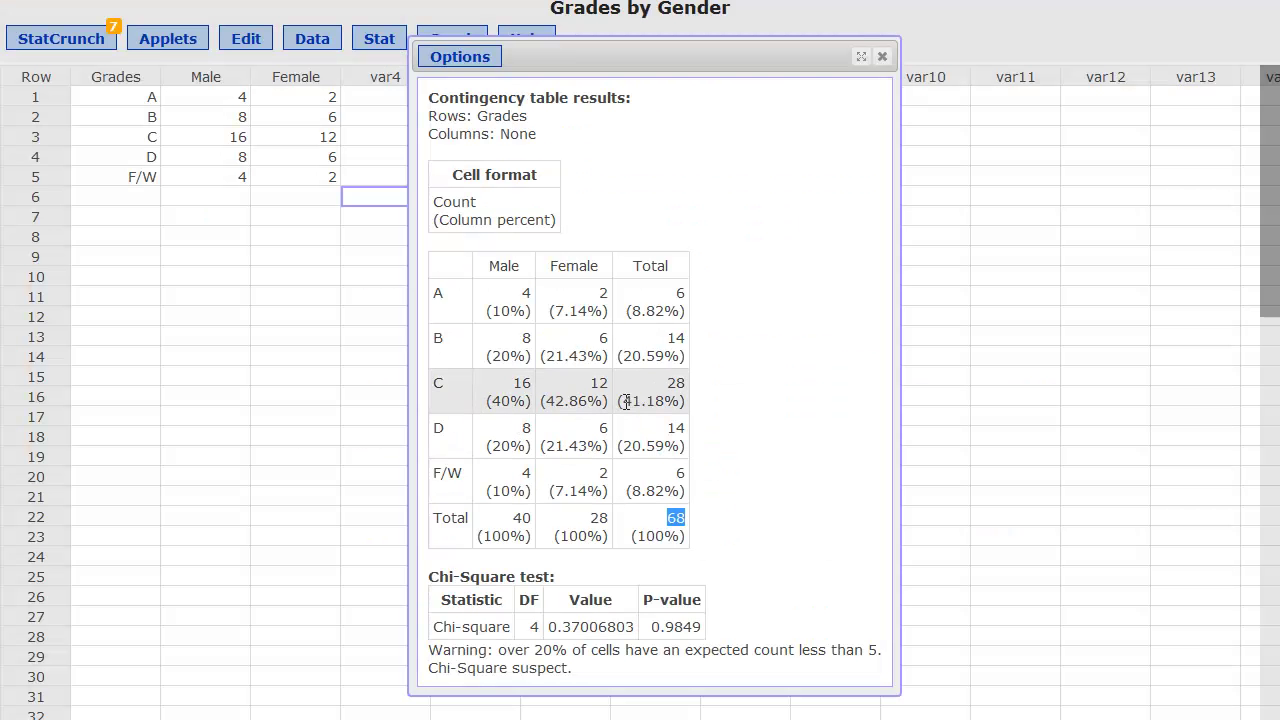
{"action": "left_click_drag", "start_coordinate": [623, 400], "coordinate": [680, 401]}
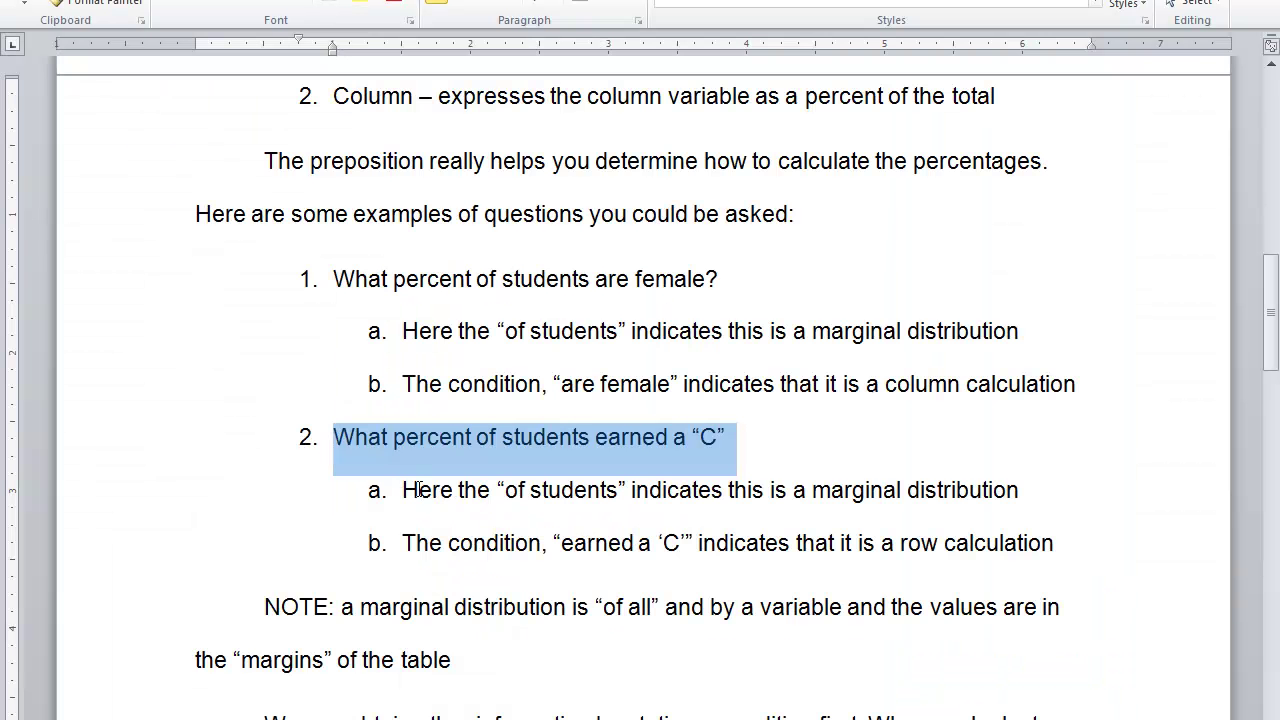
- In the Word document, highlight “a marginal distribution is “of all”” in the NOTE and “of students” under question 1
{"action": "scroll", "coordinate": [418, 490], "scroll_direction": "down", "scroll_amount": 2}
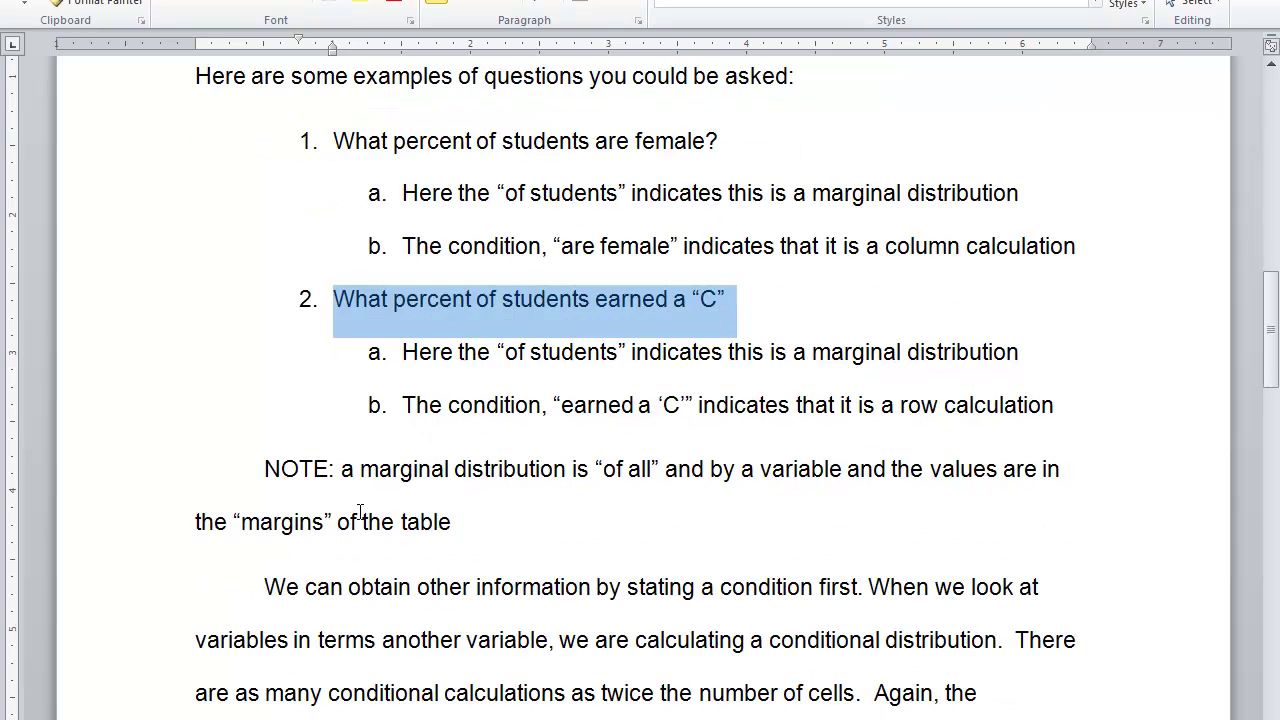
{"action": "left_click_drag", "start_coordinate": [338, 471], "coordinate": [665, 462]}
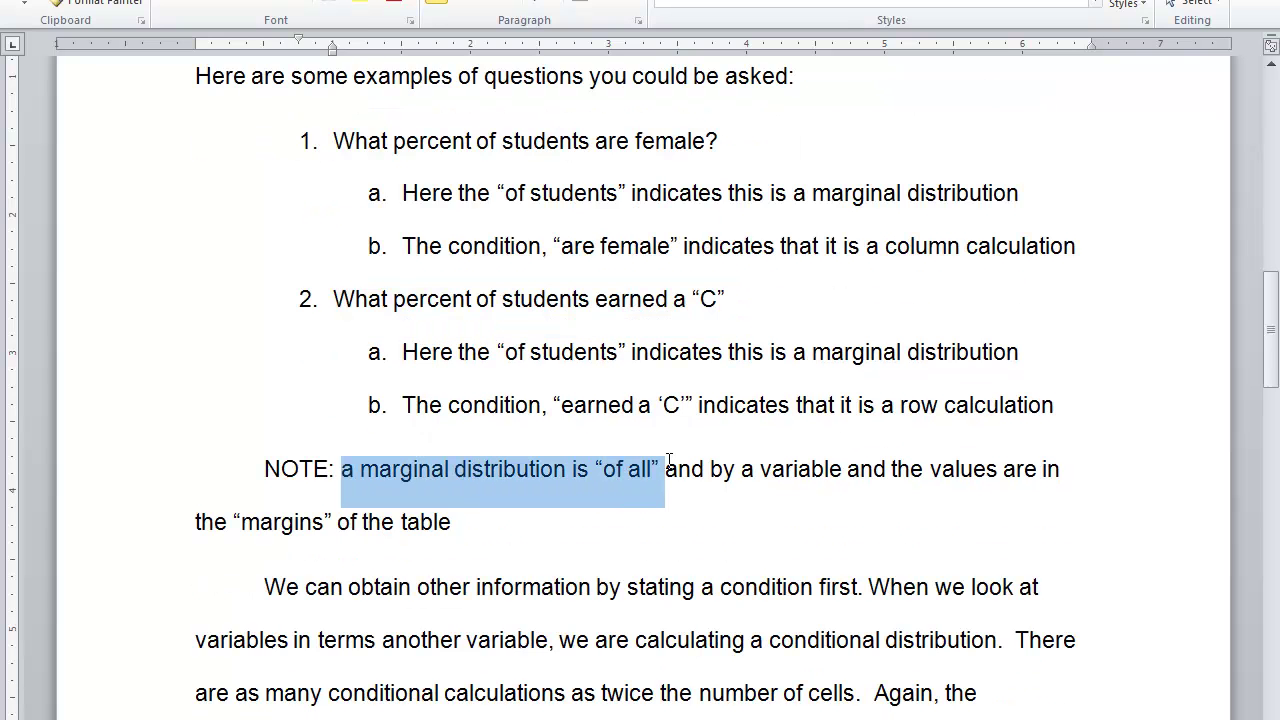
{"action": "left_click_drag", "start_coordinate": [505, 192], "coordinate": [610, 195]}
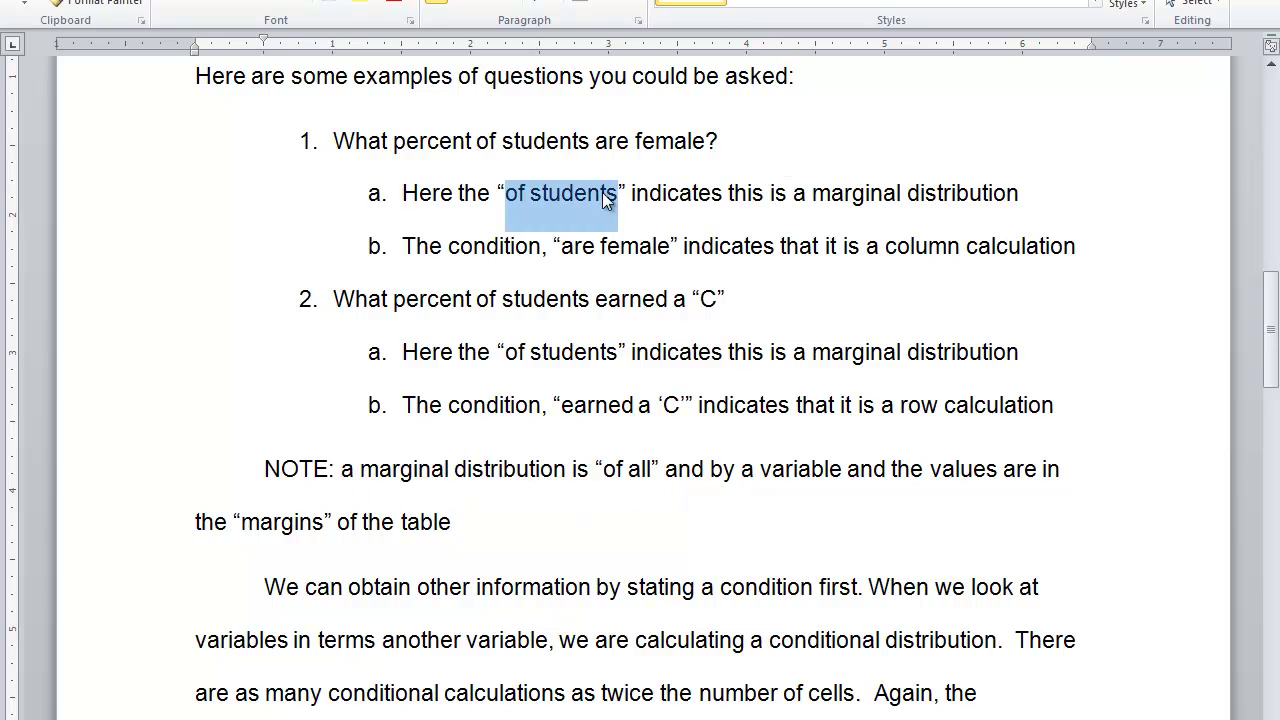
{"action": "left_click", "coordinate": [523, 192]}
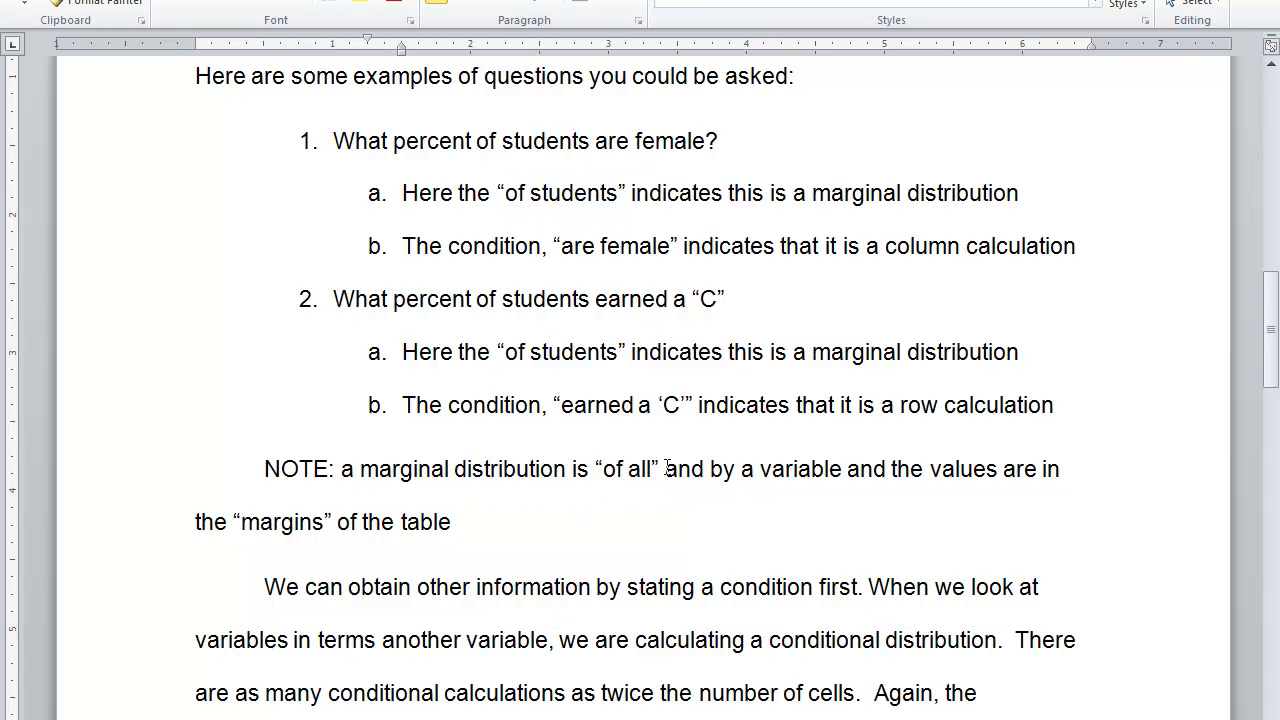
- Highlight “and by a variable” and “the “margins” of the table” in the NOTE paragraph
{"action": "left_click_drag", "start_coordinate": [666, 468], "coordinate": [777, 478]}
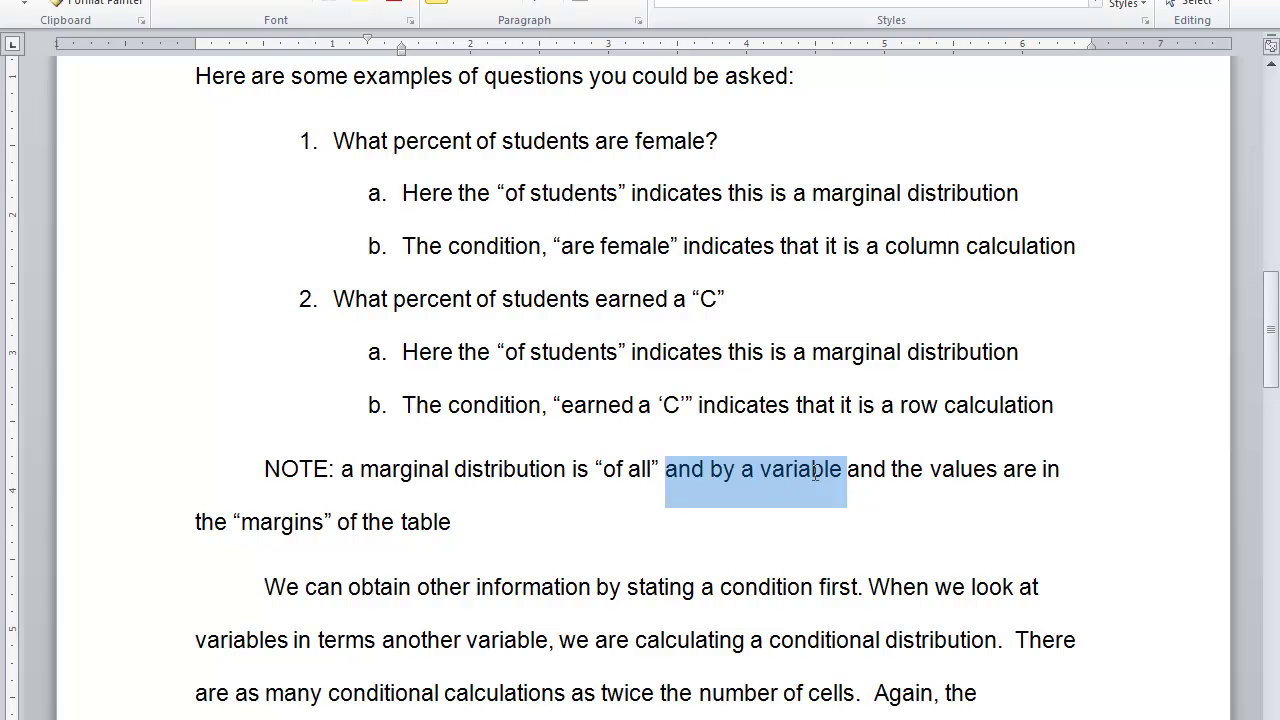
{"action": "left_click_drag", "start_coordinate": [845, 470], "coordinate": [480, 523]}
{"action": "left_click", "coordinate": [455, 521]}
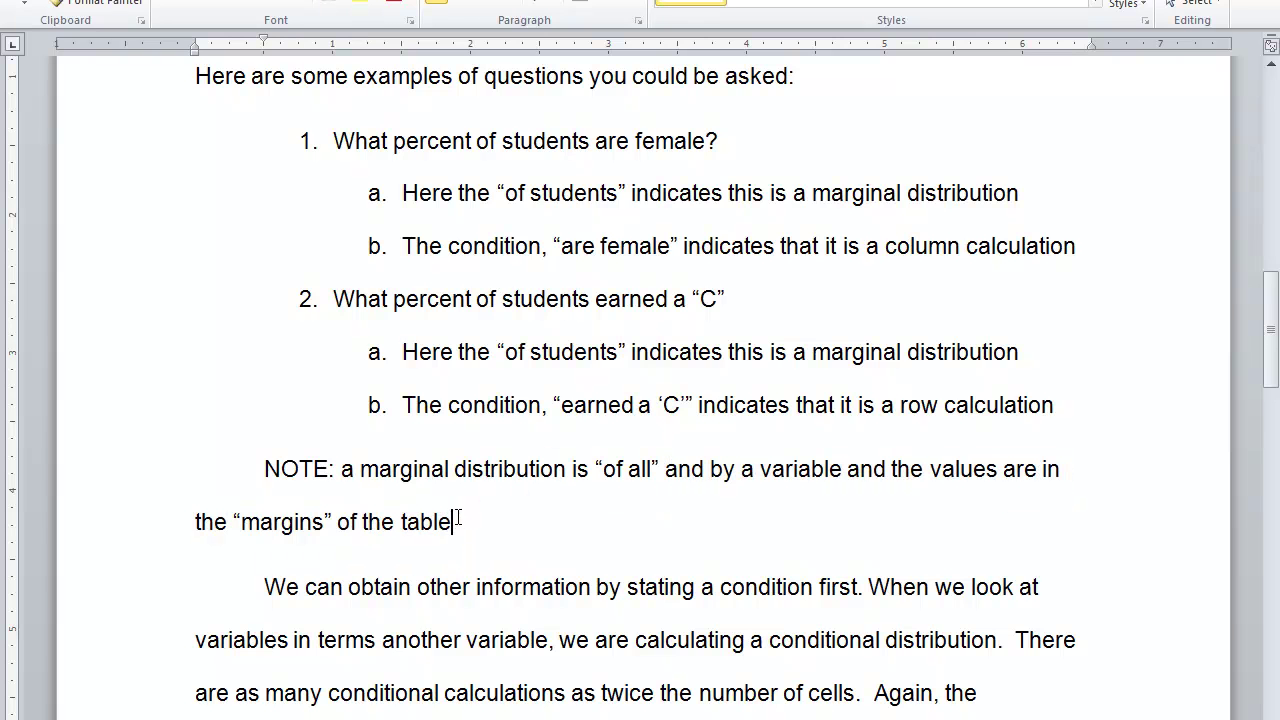
{"action": "key", "text": "ctrl+shift+Left"}
{"action": "key", "text": "ctrl+shift+Left"}
{"action": "key", "text": "ctrl+shift+Left"}
{"action": "key", "text": "ctrl+shift+Left"}
{"action": "key", "text": "ctrl+shift+Left"}
{"action": "key", "text": "ctrl+shift+Left"}
{"action": "key", "text": "ctrl+shift+Left"}
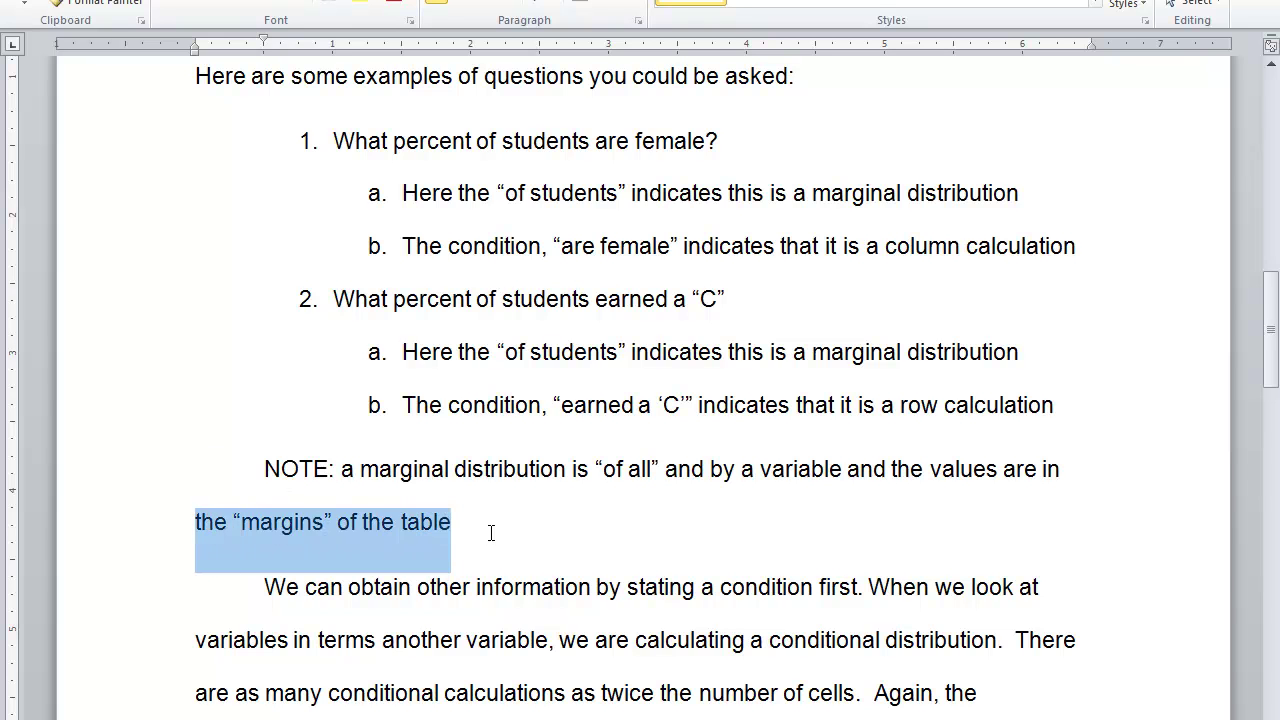
- End the NOTE paragraph with “. The calculation is reversed in StatCrunch, because you need a column for the margin of rows and vice versa.”
{"action": "left_click", "coordinate": [491, 531]}
{"action": "type", "text": ". "}
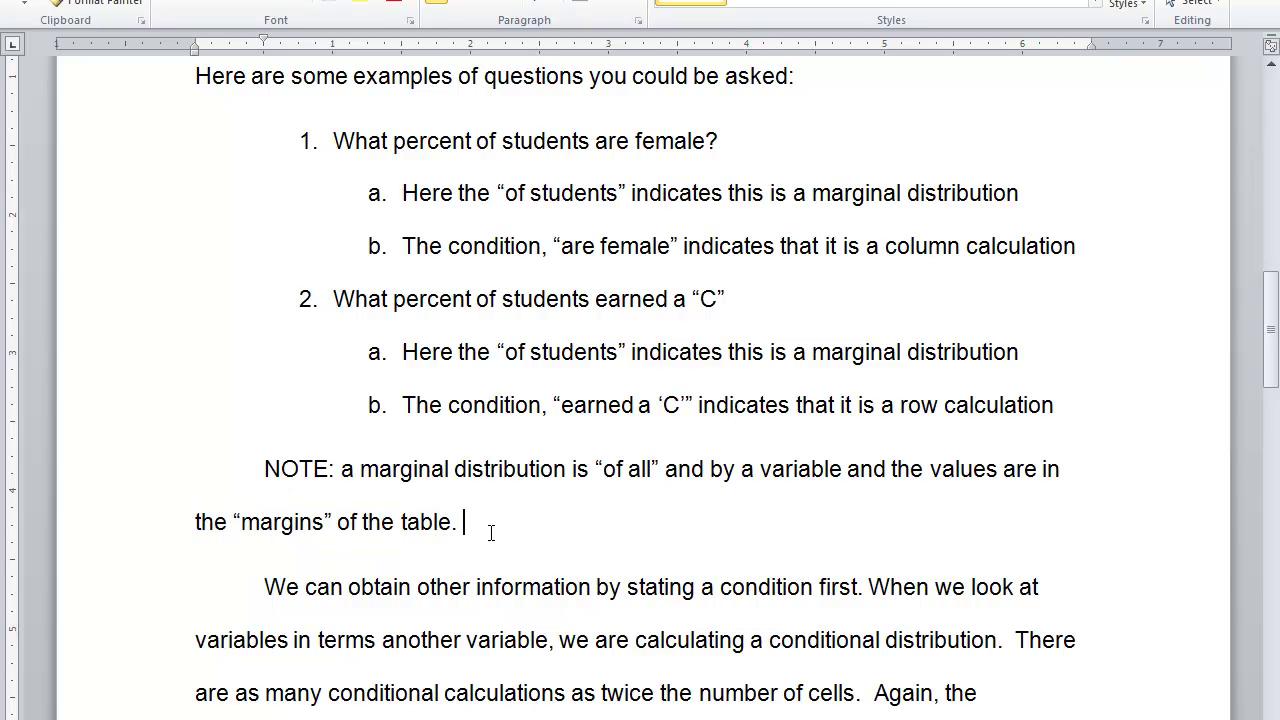
{"action": "type", "text": "The calculation"}
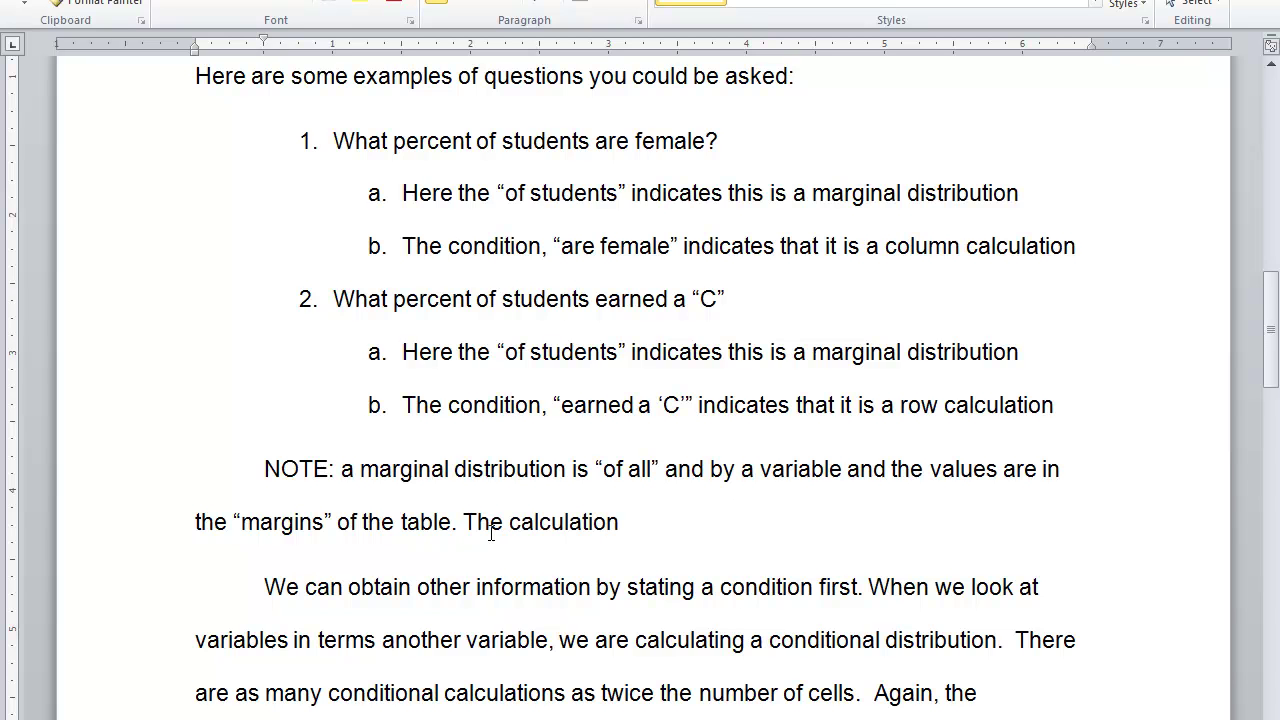
{"action": "type", "text": " is reversed in ST"}
{"action": "key", "text": "BackSpace"}
{"action": "type", "text": "tatCrunch, because you need"}
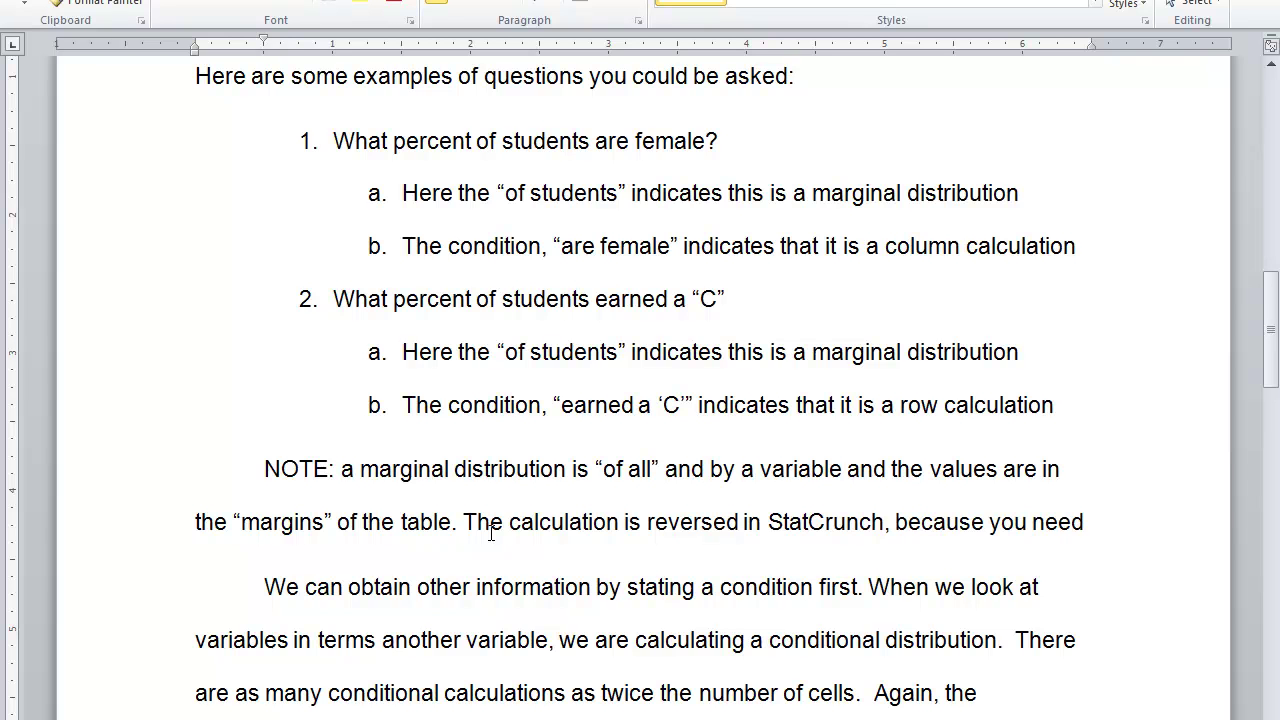
{"action": "type", "text": " a column for the margin of rows and "}
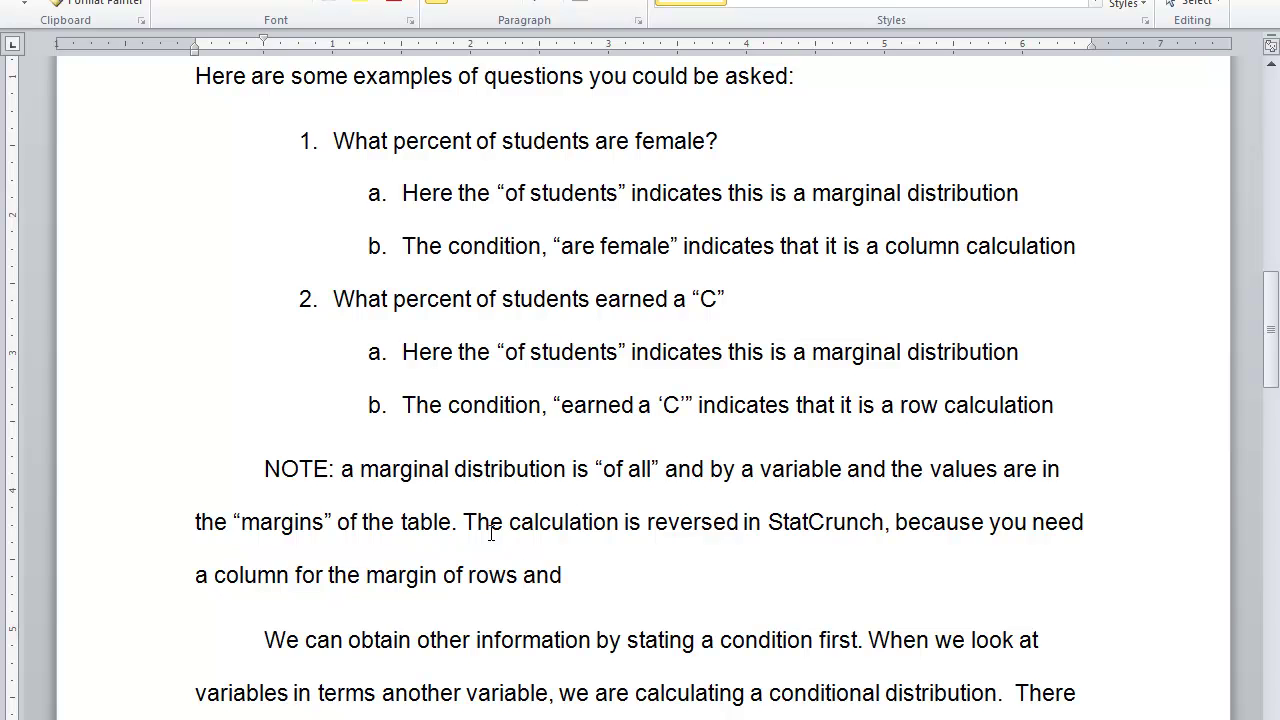
{"action": "type", "text": "vice versa."}
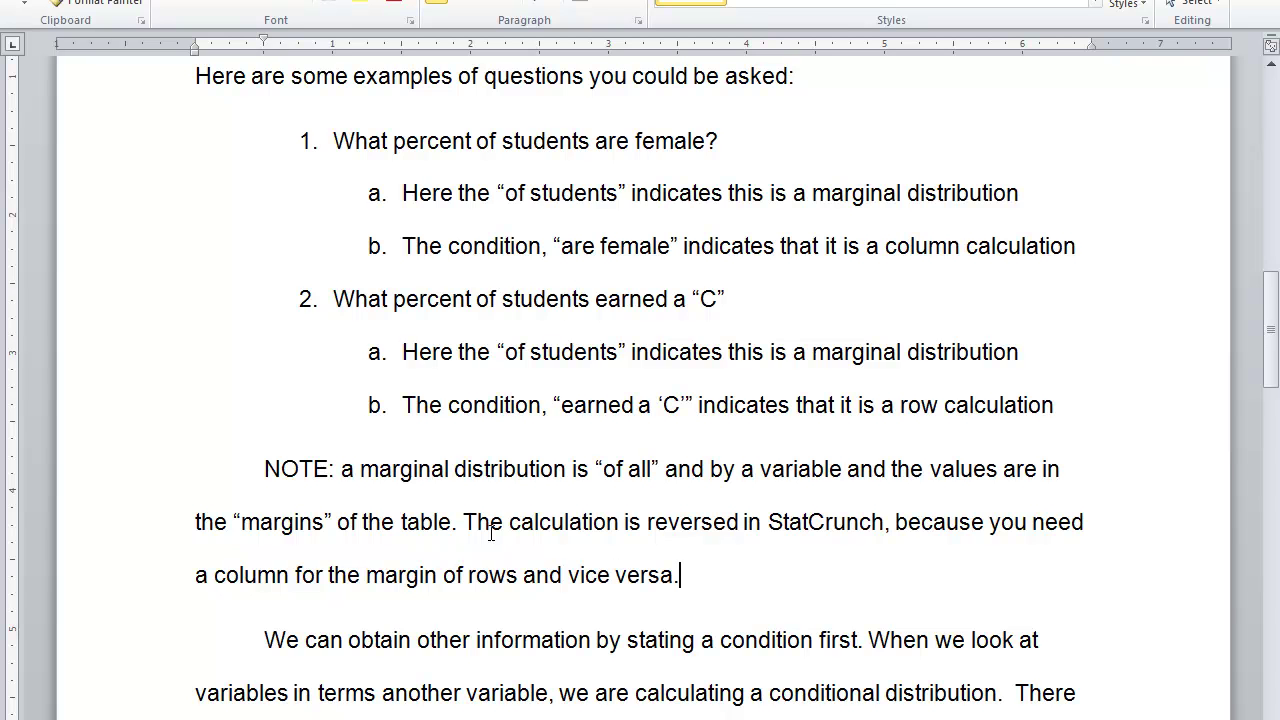
- Highlight the new StatCrunch sentence in the NOTE, “column calculation” under question 1 and “is a row calculation” under question 2
{"action": "left_click_drag", "start_coordinate": [464, 522], "coordinate": [687, 582]}
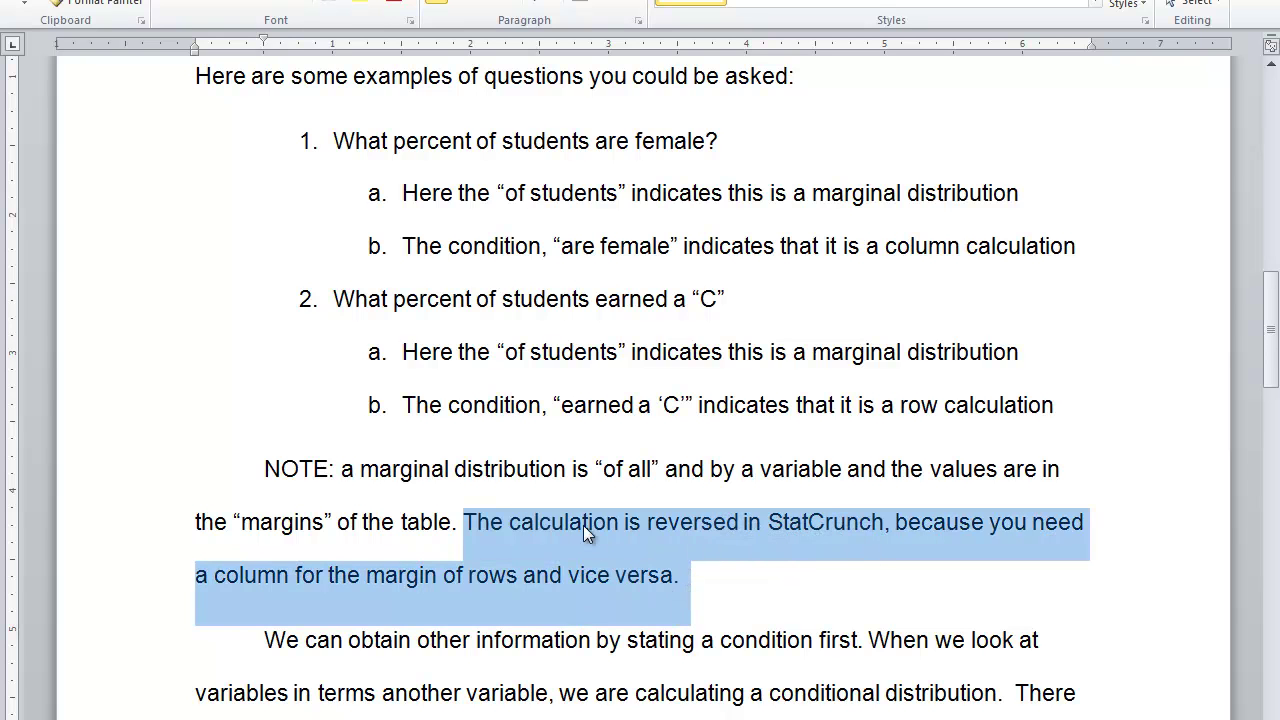
{"action": "left_click_drag", "start_coordinate": [887, 246], "coordinate": [997, 245]}
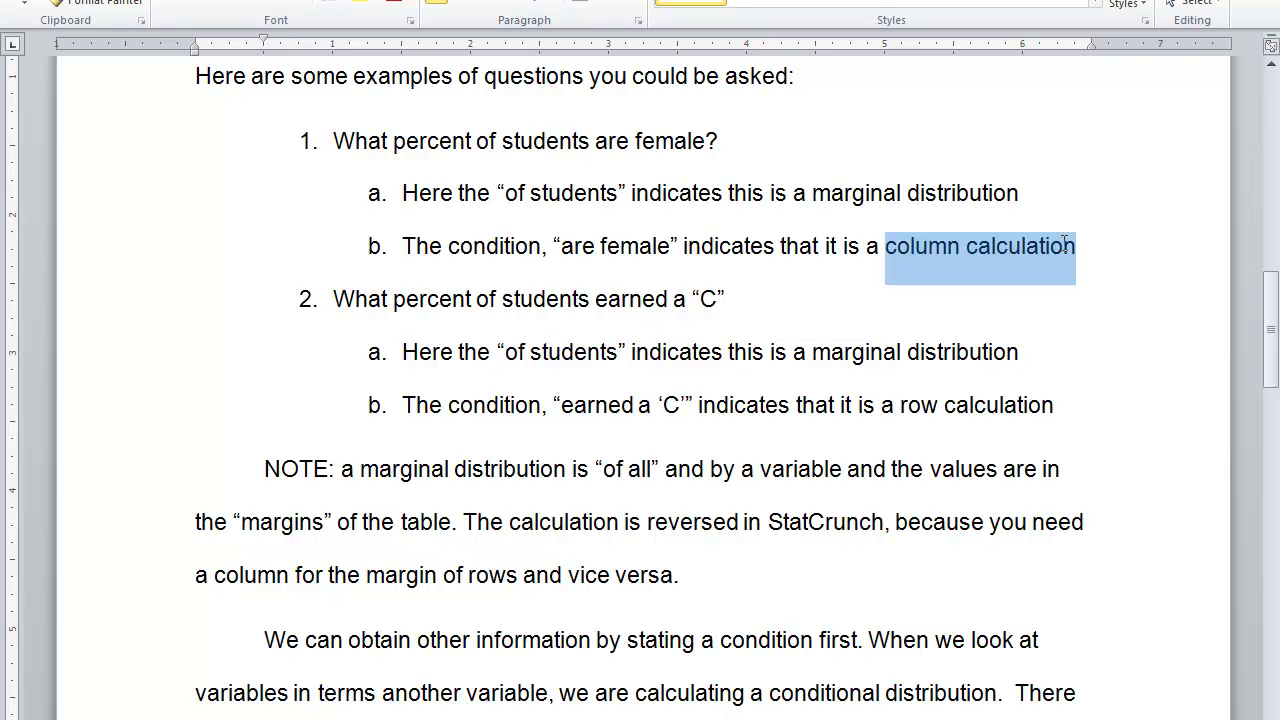
{"action": "left_click_drag", "start_coordinate": [860, 405], "coordinate": [1076, 404]}
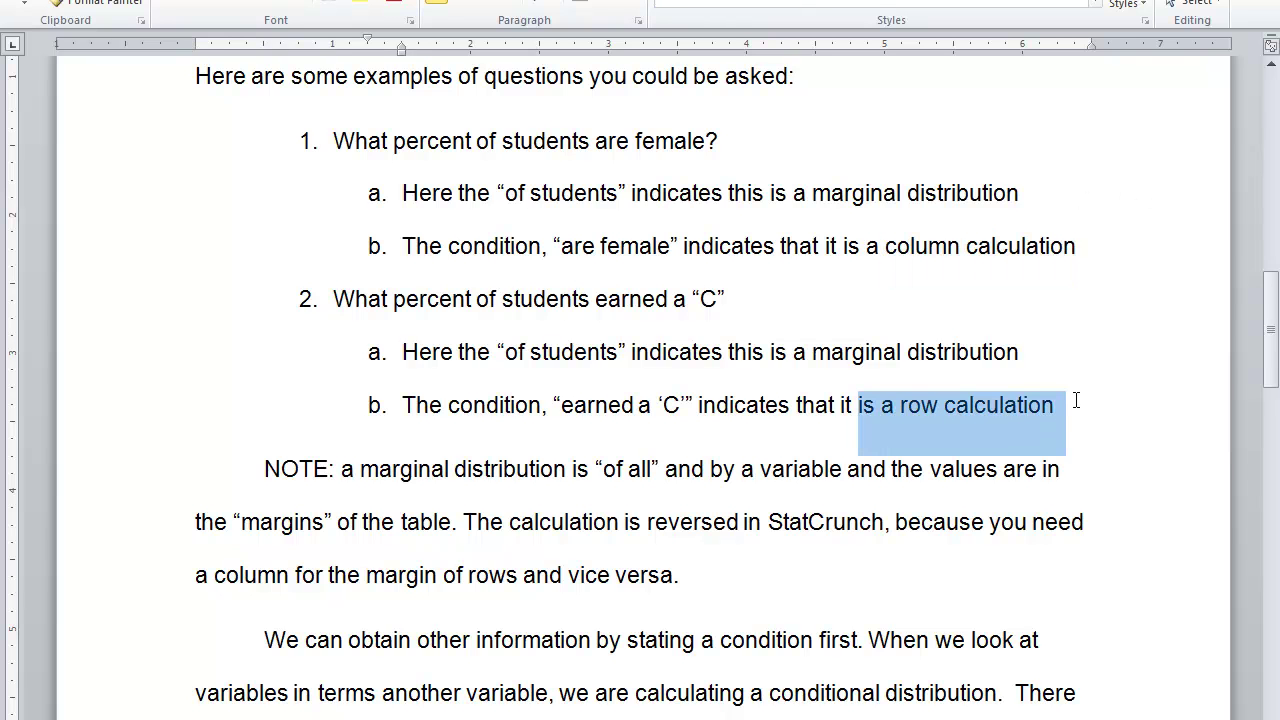
{"action": "left_click", "coordinate": [851, 540]}
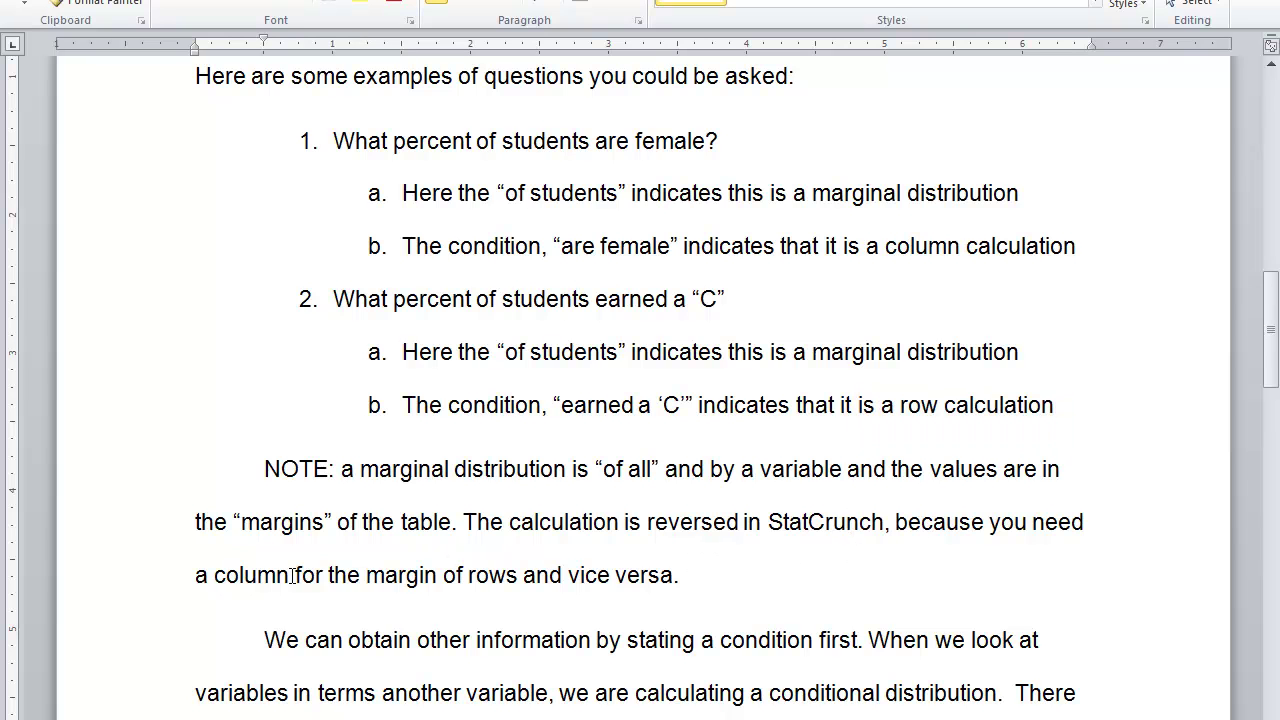
- Highlight “a column for the margin of rows” and “a column for” in the NOTE paragraph
{"action": "left_click_drag", "start_coordinate": [194, 575], "coordinate": [502, 566]}
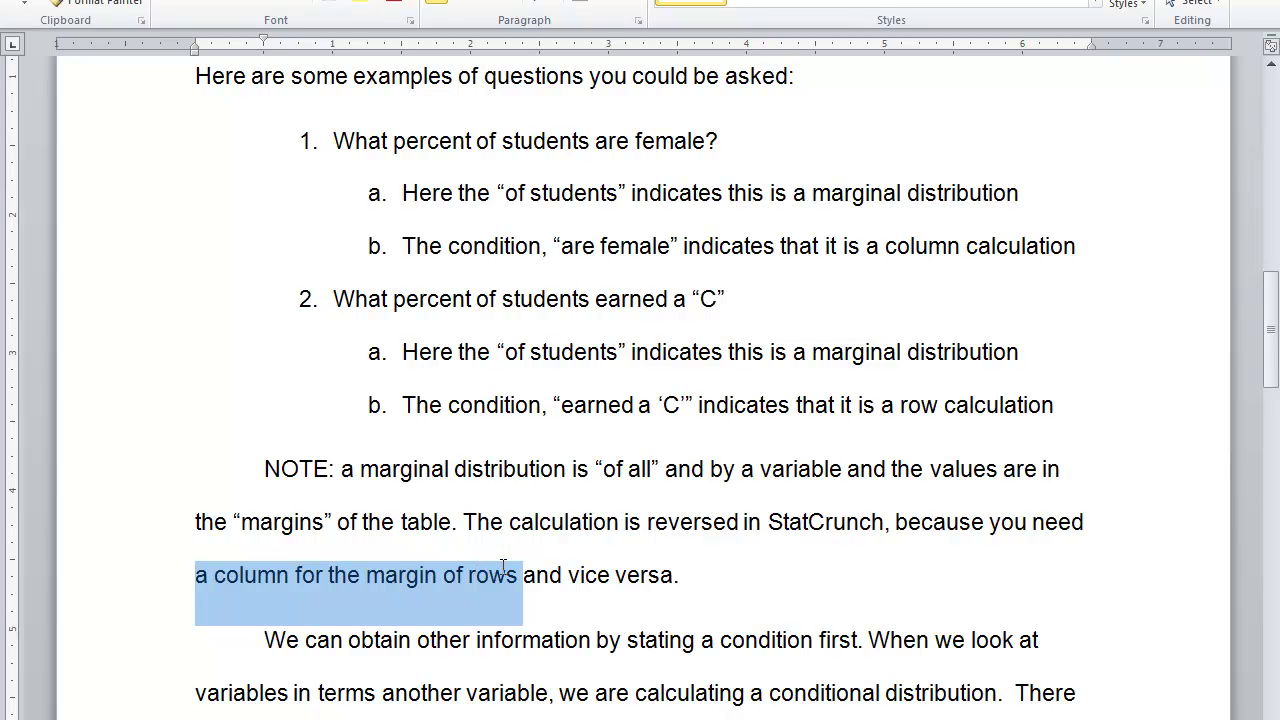
{"action": "left_click_drag", "start_coordinate": [520, 575], "coordinate": [453, 582]}
{"action": "left_click_drag", "start_coordinate": [197, 575], "coordinate": [314, 577]}
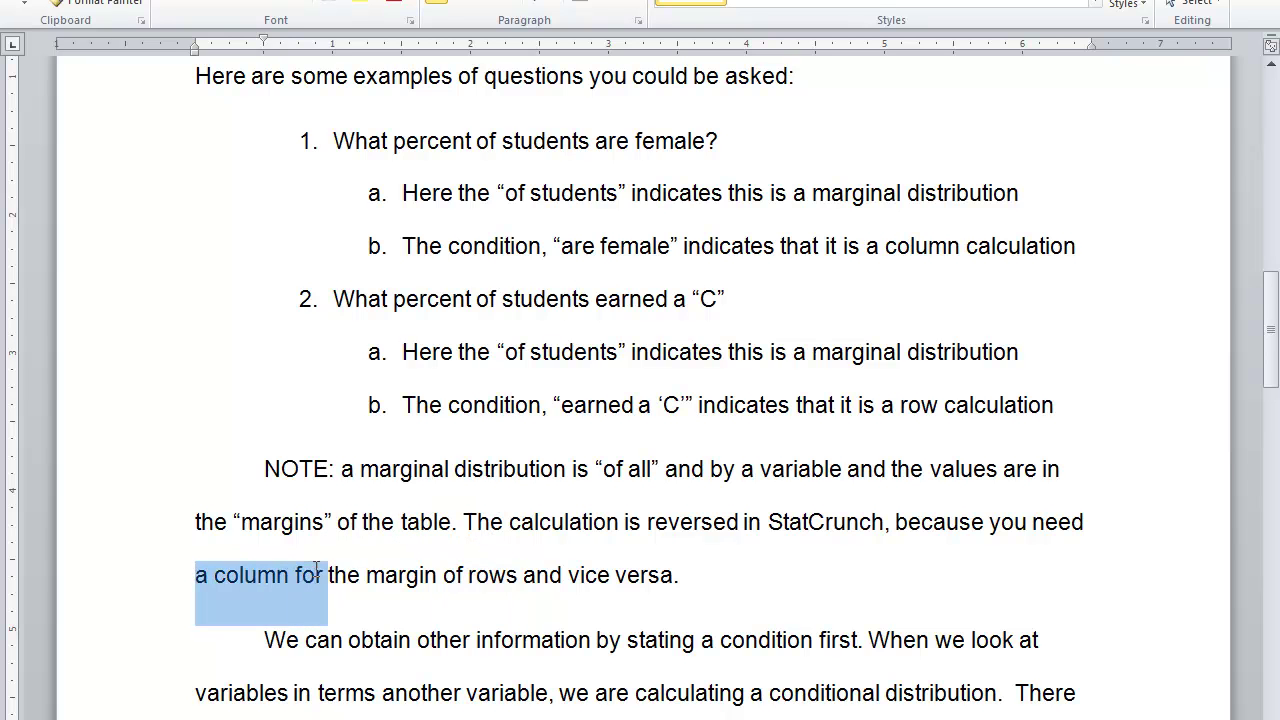
{"action": "left_click", "coordinate": [454, 541]}
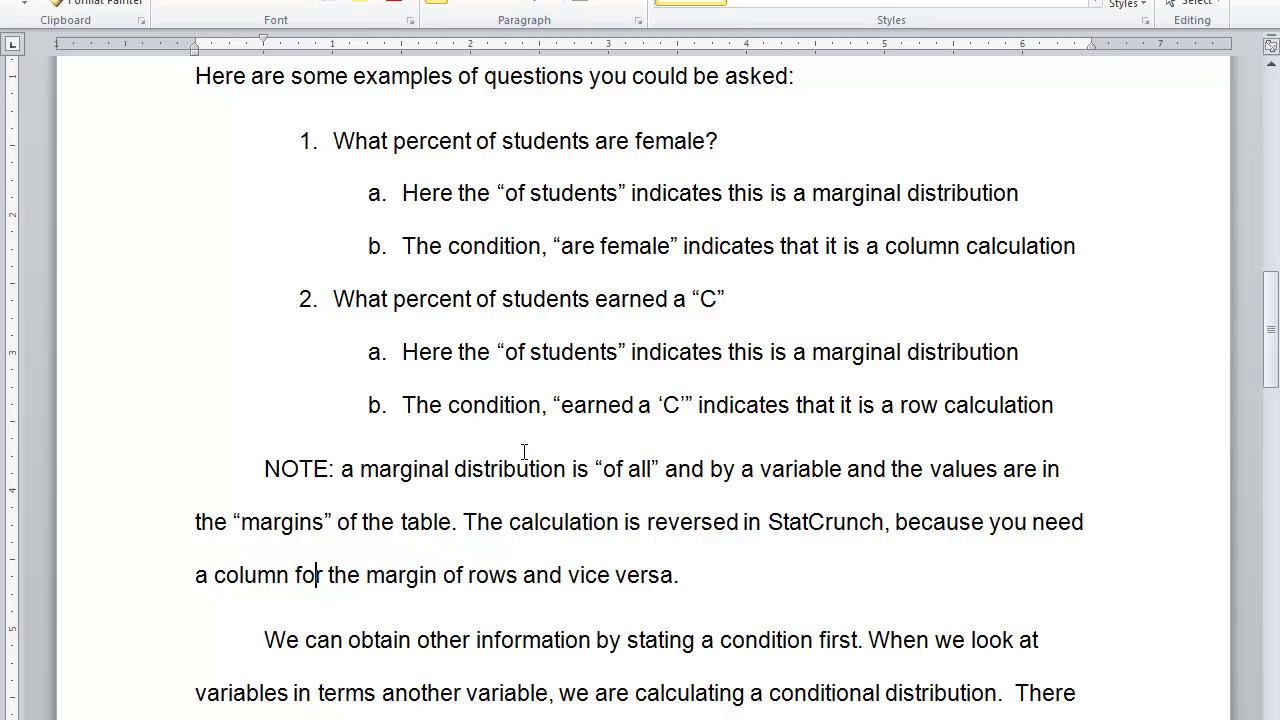
- In the paragraph below the NOTE, highlight “we are calculating a conditional distribution” and the words about stating a condition first
{"action": "scroll", "coordinate": [509, 611], "scroll_direction": "down", "scroll_amount": 3}
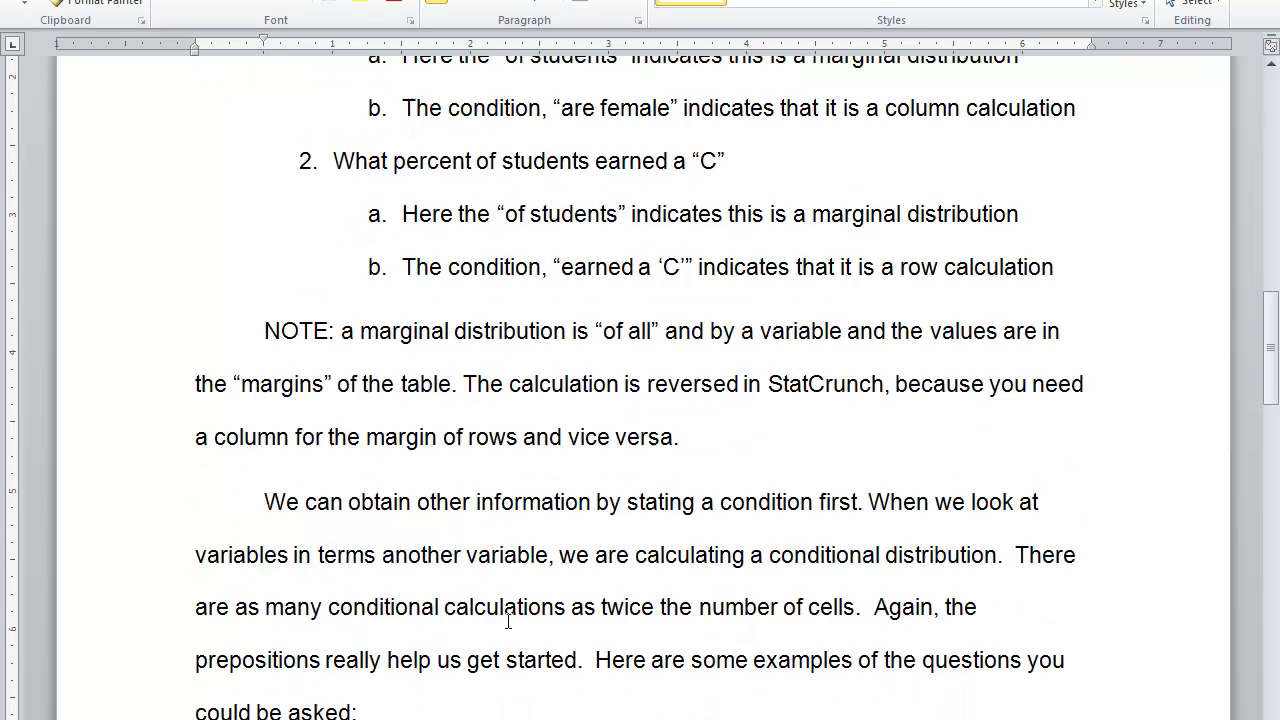
{"action": "left_click_drag", "start_coordinate": [265, 225], "coordinate": [907, 281]}
{"action": "left_click", "coordinate": [310, 283]}
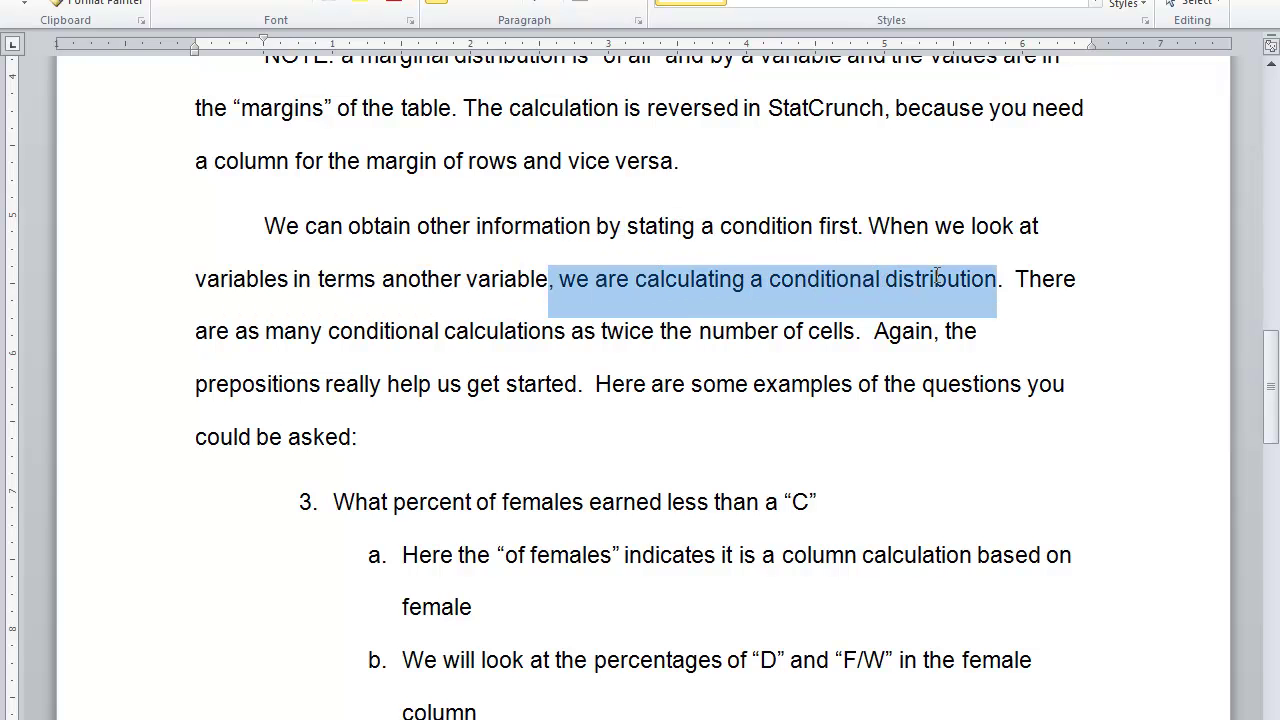
{"action": "left_click", "coordinate": [930, 277]}
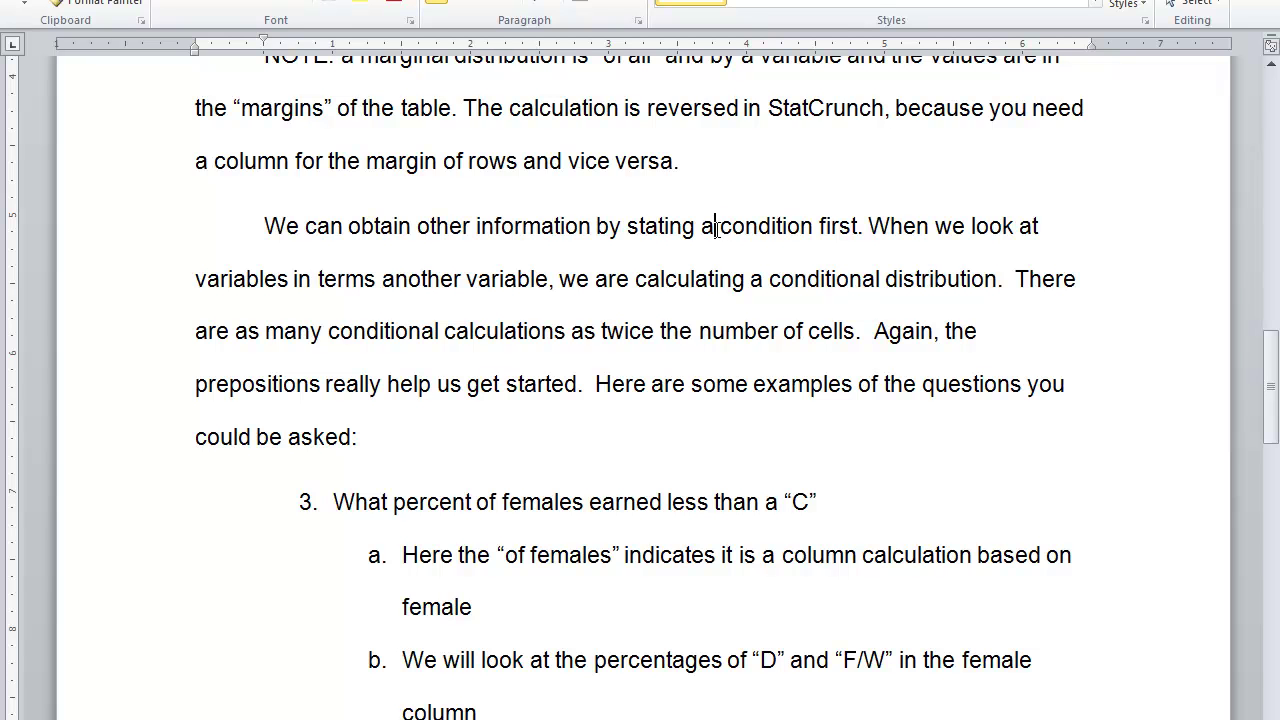
{"action": "left_click_drag", "start_coordinate": [702, 226], "coordinate": [822, 226]}
{"action": "left_click", "coordinate": [827, 226]}
- Highlight “as twice the number of cells”, the remark about prepositions and the sentence introducing the example questions
{"action": "left_click_drag", "start_coordinate": [1012, 278], "coordinate": [853, 331]}
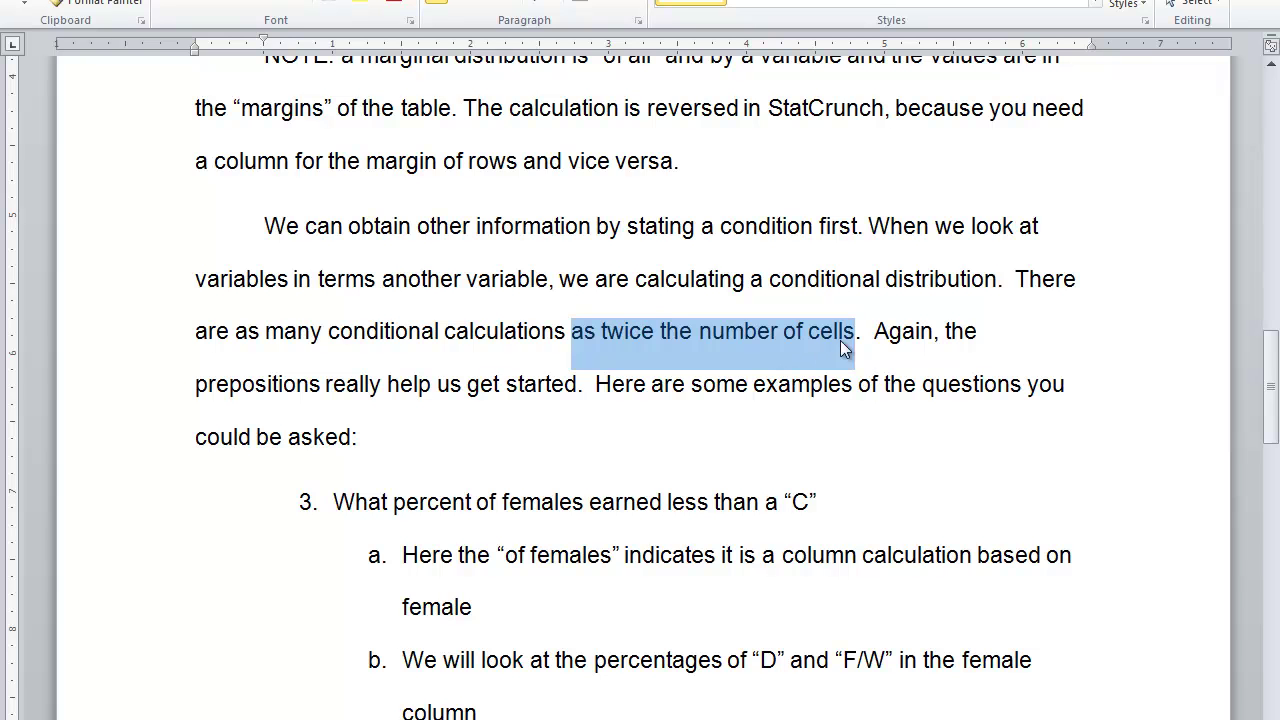
{"action": "left_click_drag", "start_coordinate": [875, 333], "coordinate": [984, 336]}
{"action": "left_click_drag", "start_coordinate": [195, 384], "coordinate": [1050, 395]}
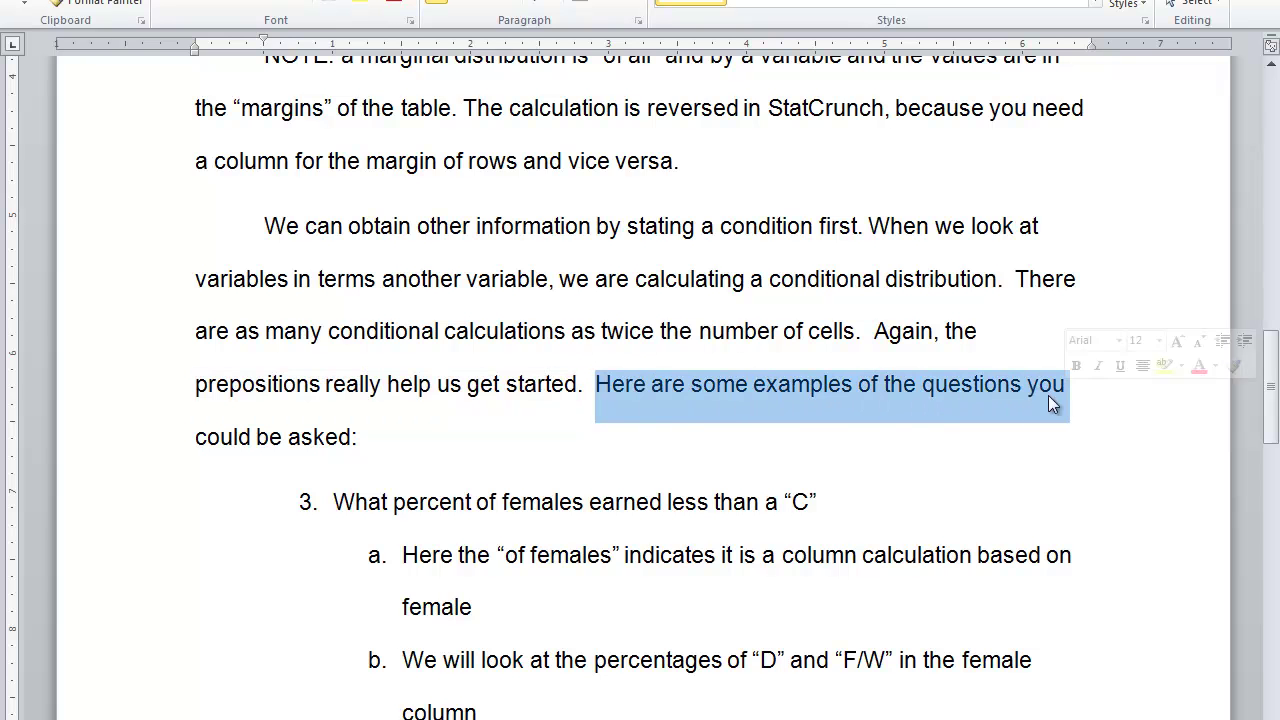
{"action": "left_click", "coordinate": [196, 438]}
{"action": "left_click_drag", "start_coordinate": [198, 438], "coordinate": [380, 443]}
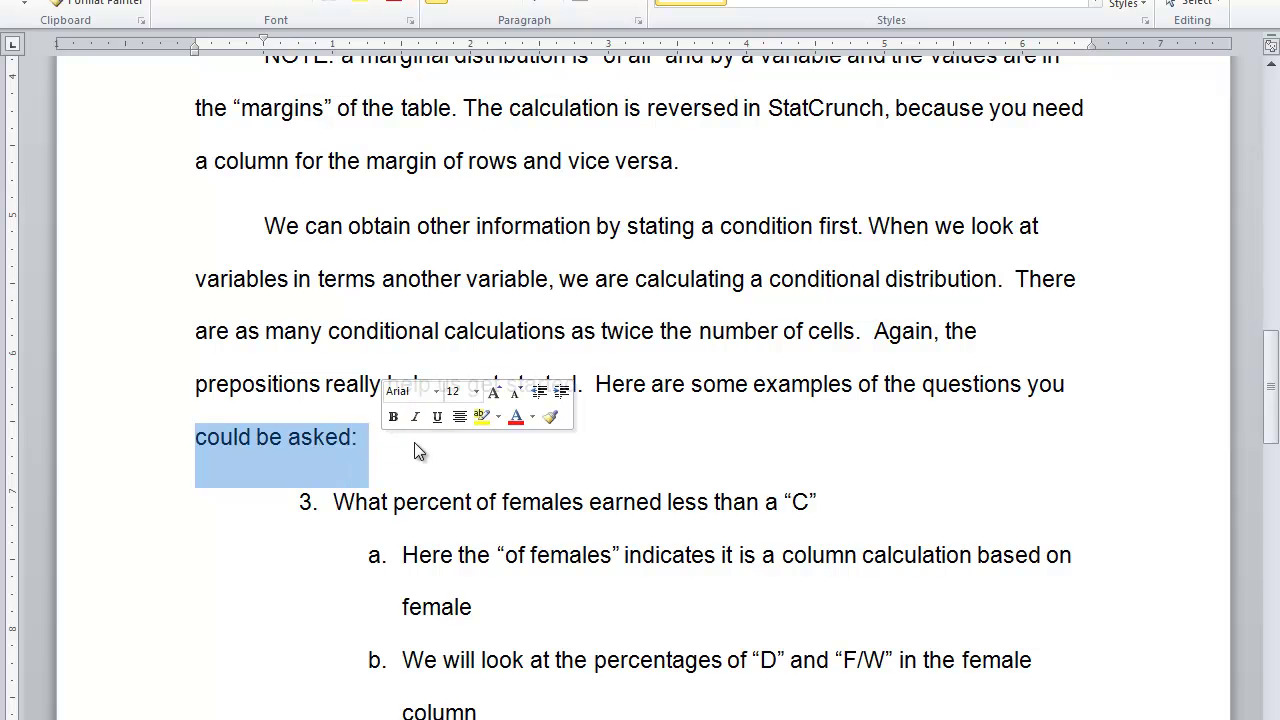
- Highlight question 3, “What percent of females earned less than a “C””, its “percent of females” wording and its sub-points a and b
{"action": "scroll", "coordinate": [406, 446], "scroll_direction": "down", "scroll_amount": 4}
{"action": "left_click", "coordinate": [473, 331]}
{"action": "left_click_drag", "start_coordinate": [334, 226], "coordinate": [833, 233]}
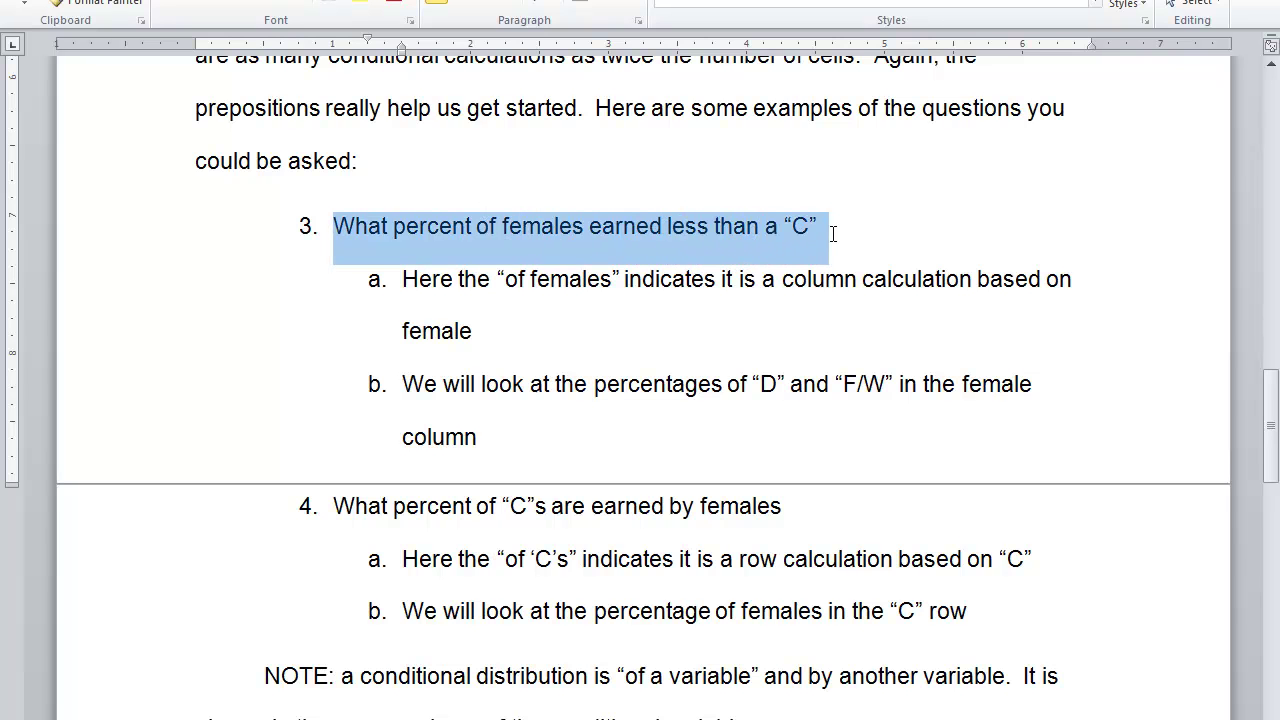
{"action": "left_click_drag", "start_coordinate": [401, 279], "coordinate": [476, 335]}
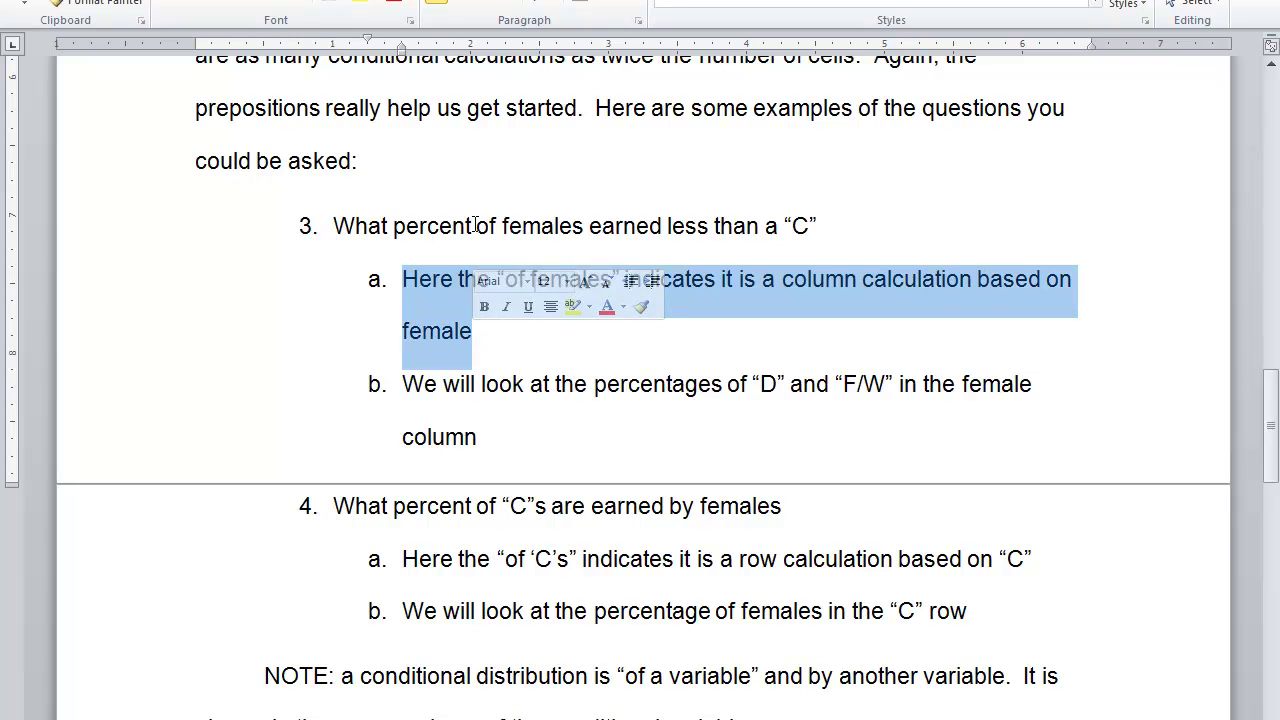
{"action": "left_click_drag", "start_coordinate": [471, 217], "coordinate": [516, 218]}
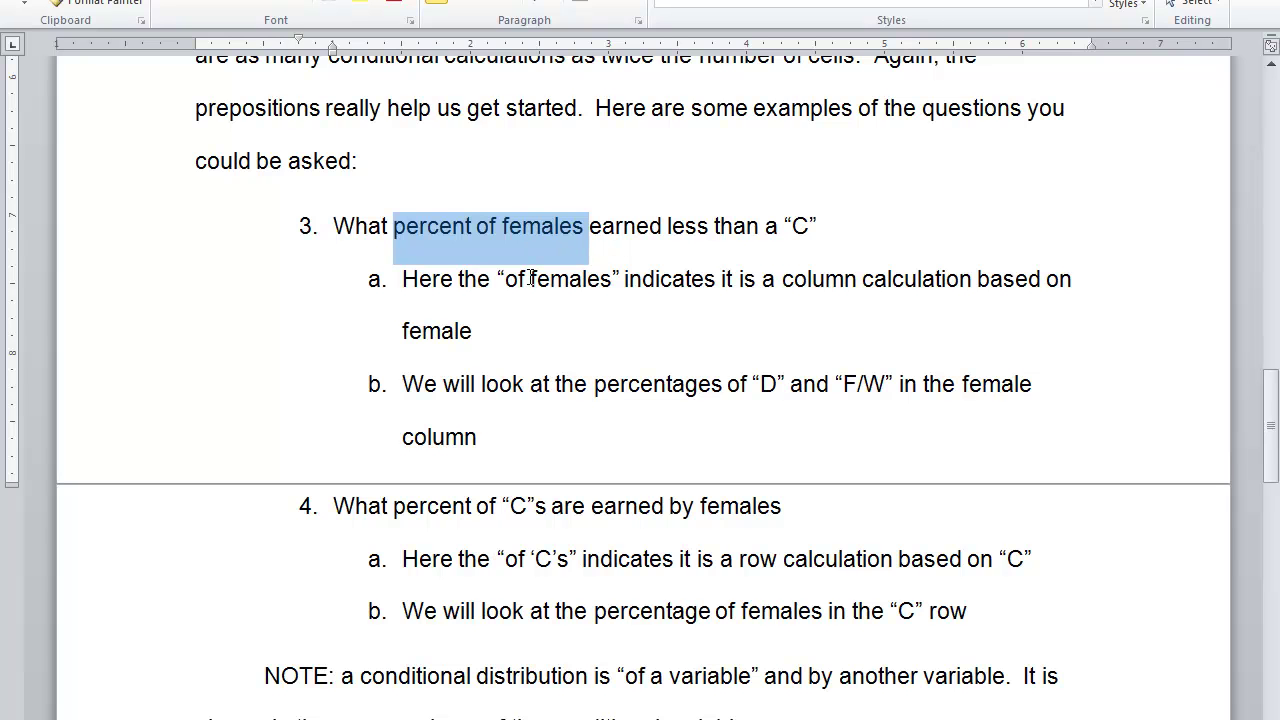
{"action": "left_click_drag", "start_coordinate": [405, 384], "coordinate": [482, 431]}
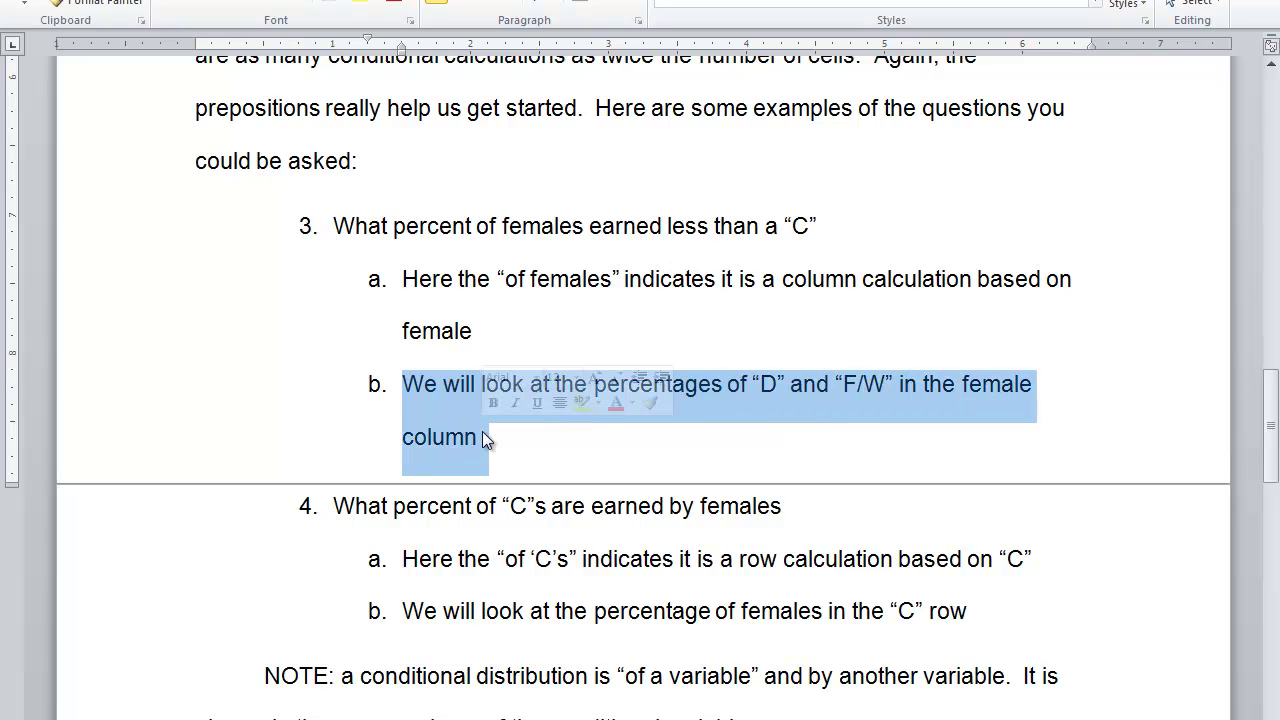
- Switch to StatCrunch and highlight the Female column heading and that column's total percentage in the contingency table
{"action": "key", "text": "alt+Tab"}
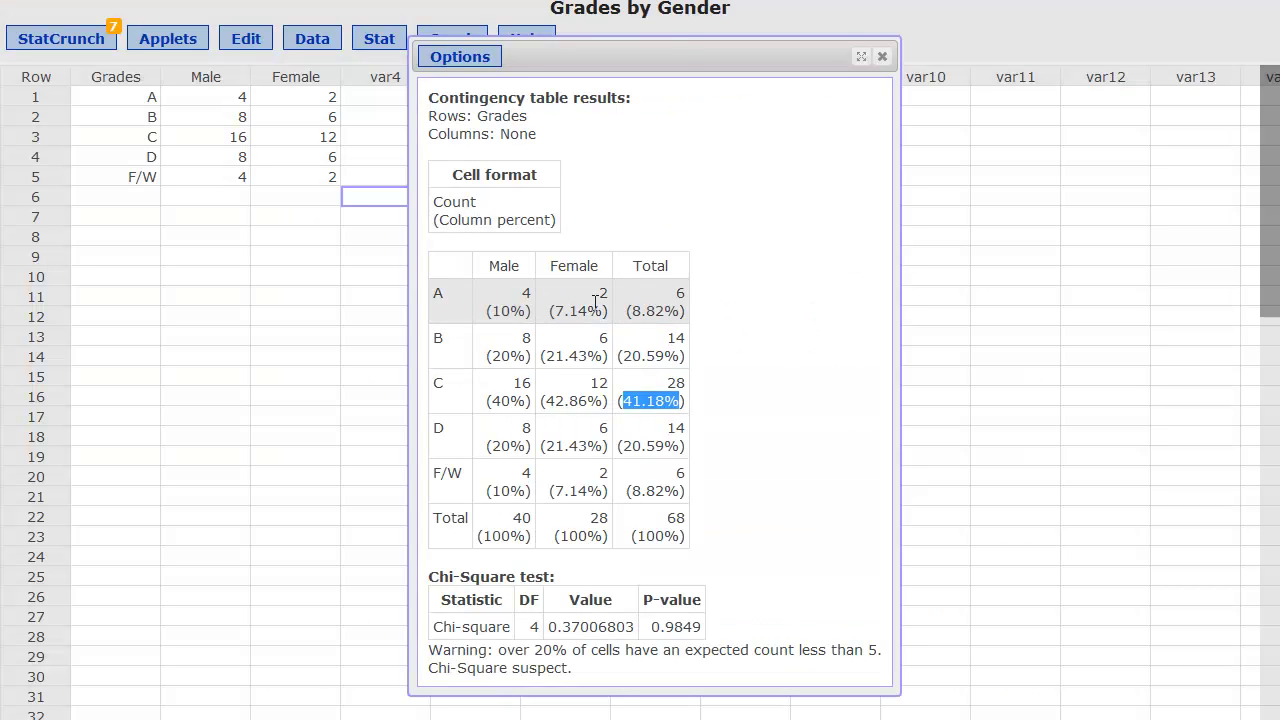
{"action": "left_click_drag", "start_coordinate": [558, 266], "coordinate": [604, 266]}
{"action": "left_click", "coordinate": [557, 300]}
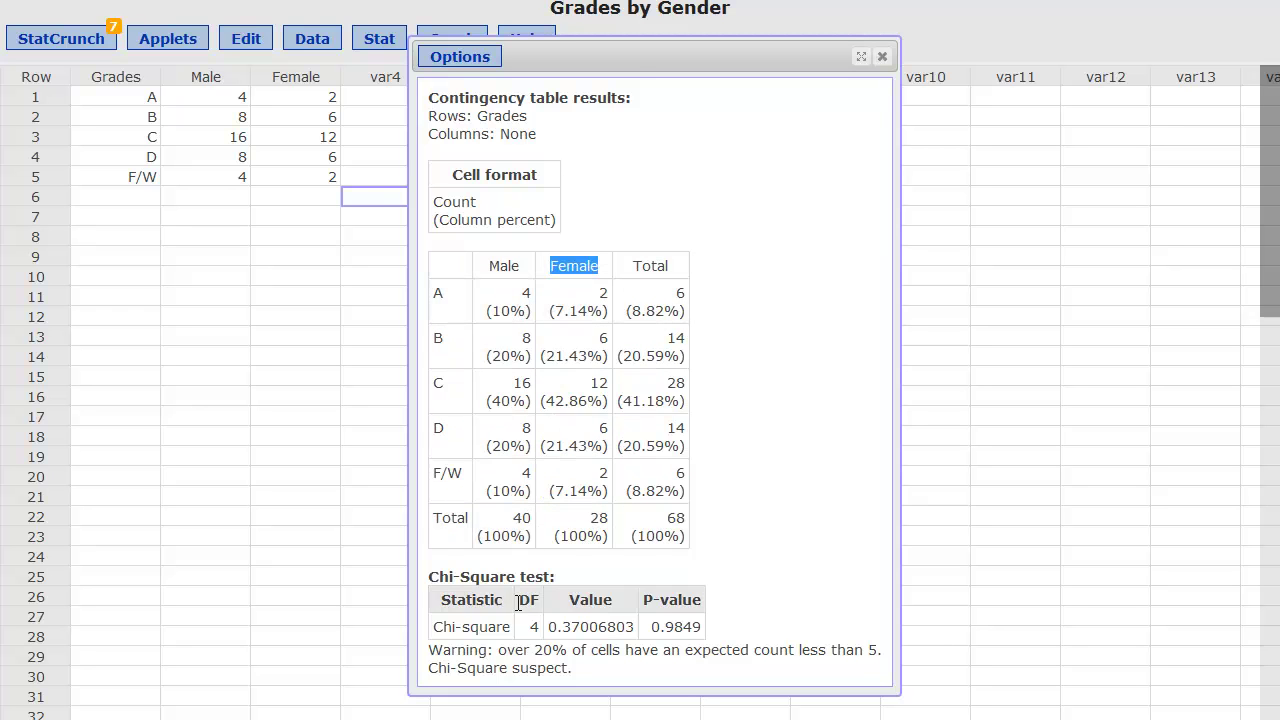
{"action": "left_click_drag", "start_coordinate": [548, 535], "coordinate": [610, 530]}
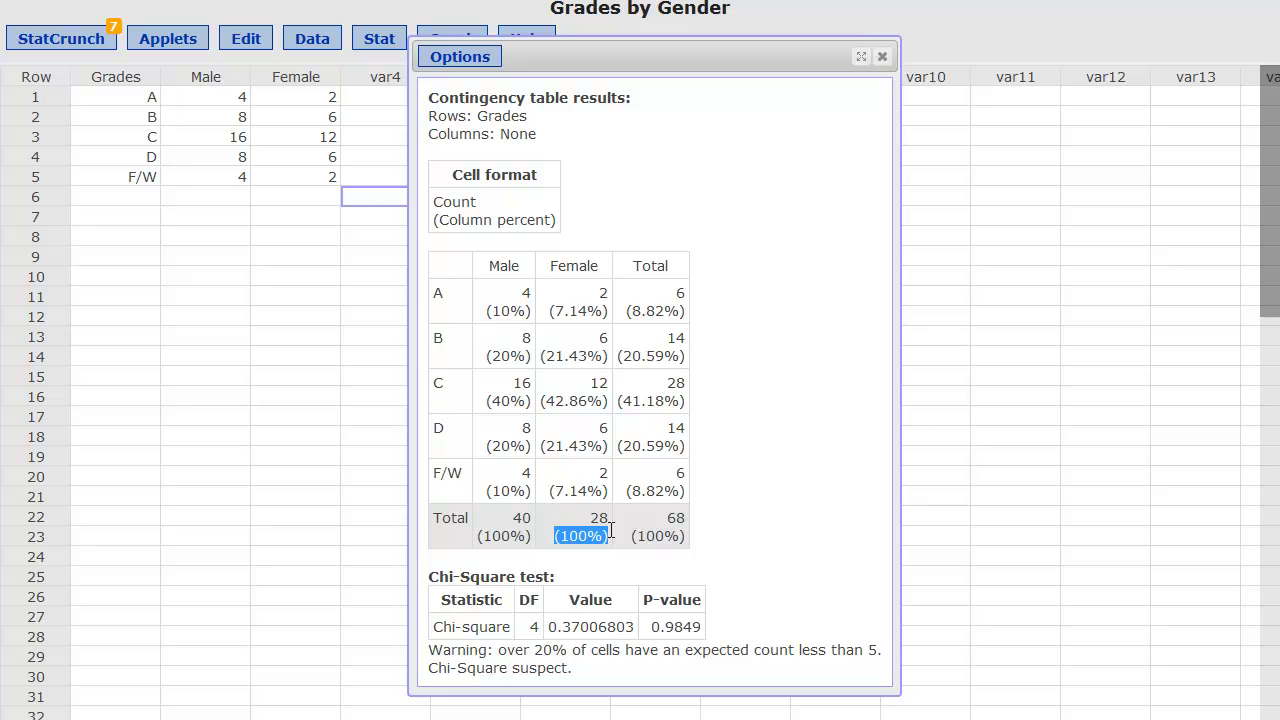
- Highlight the Female column's percentages from grade A downward, ending with those for D and F/W
{"action": "left_click_drag", "start_coordinate": [550, 310], "coordinate": [607, 356]}
{"action": "left_click_drag", "start_coordinate": [545, 400], "coordinate": [604, 399]}
{"action": "left_click_drag", "start_coordinate": [545, 445], "coordinate": [605, 445]}
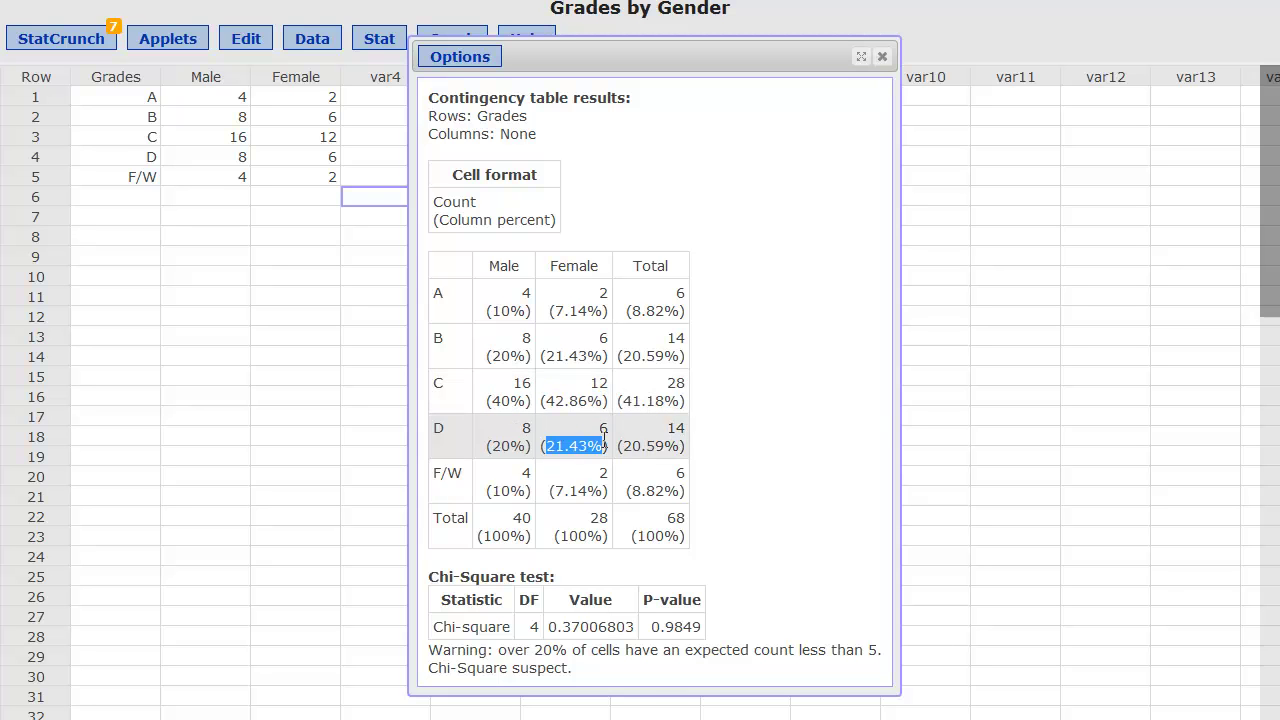
{"action": "left_click_drag", "start_coordinate": [553, 490], "coordinate": [603, 486]}
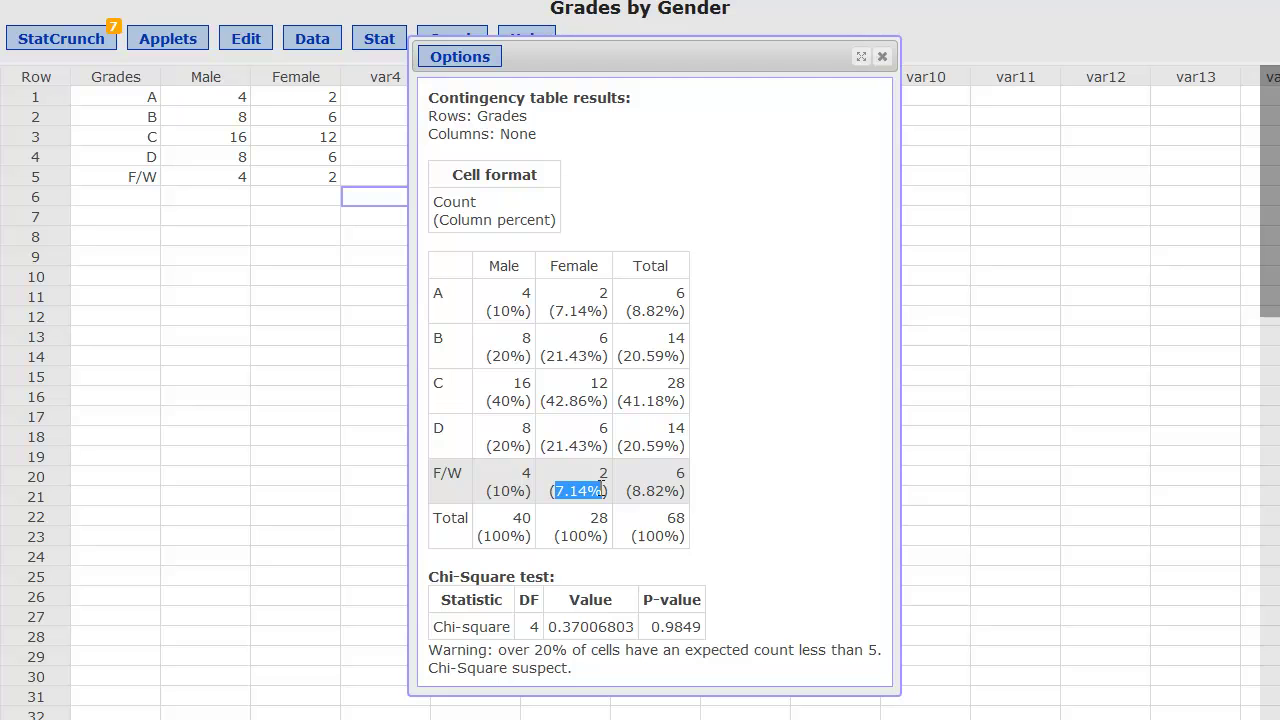
- Highlight the Female column percentages again one at a time for grades A, B, C, D and F/W
{"action": "left_click_drag", "start_coordinate": [550, 311], "coordinate": [600, 311]}
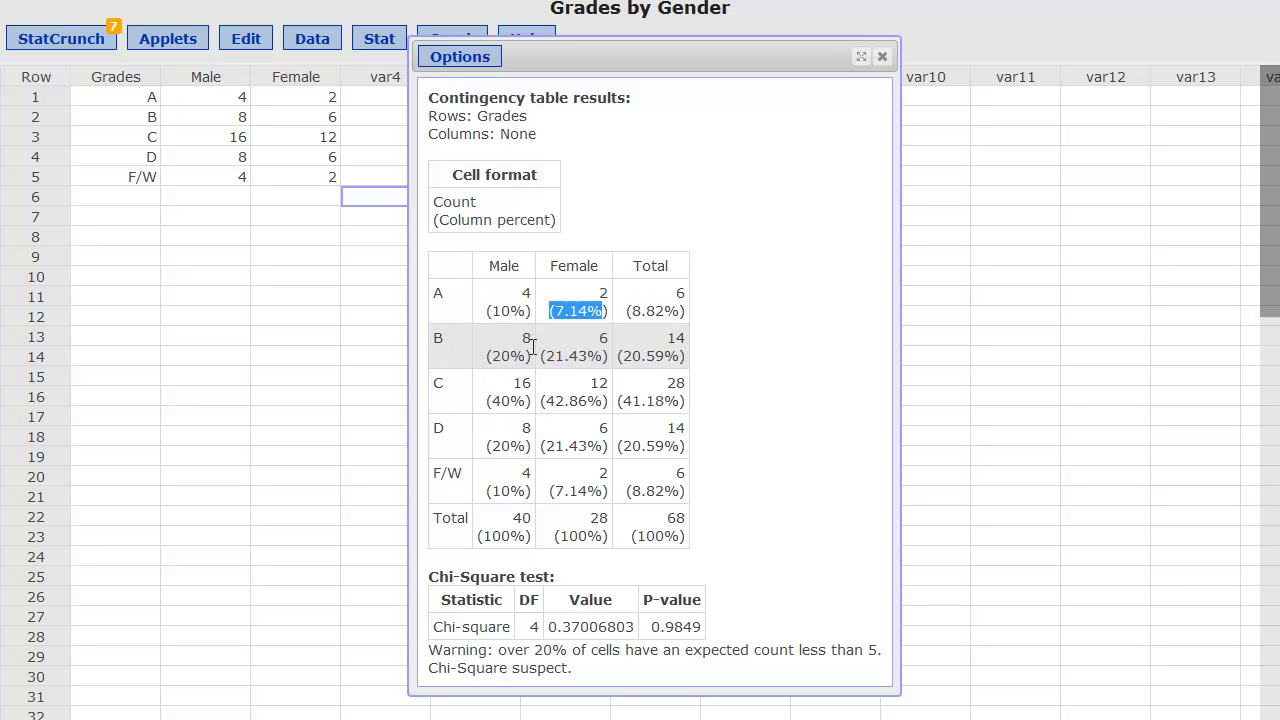
{"action": "left_click_drag", "start_coordinate": [545, 356], "coordinate": [601, 350]}
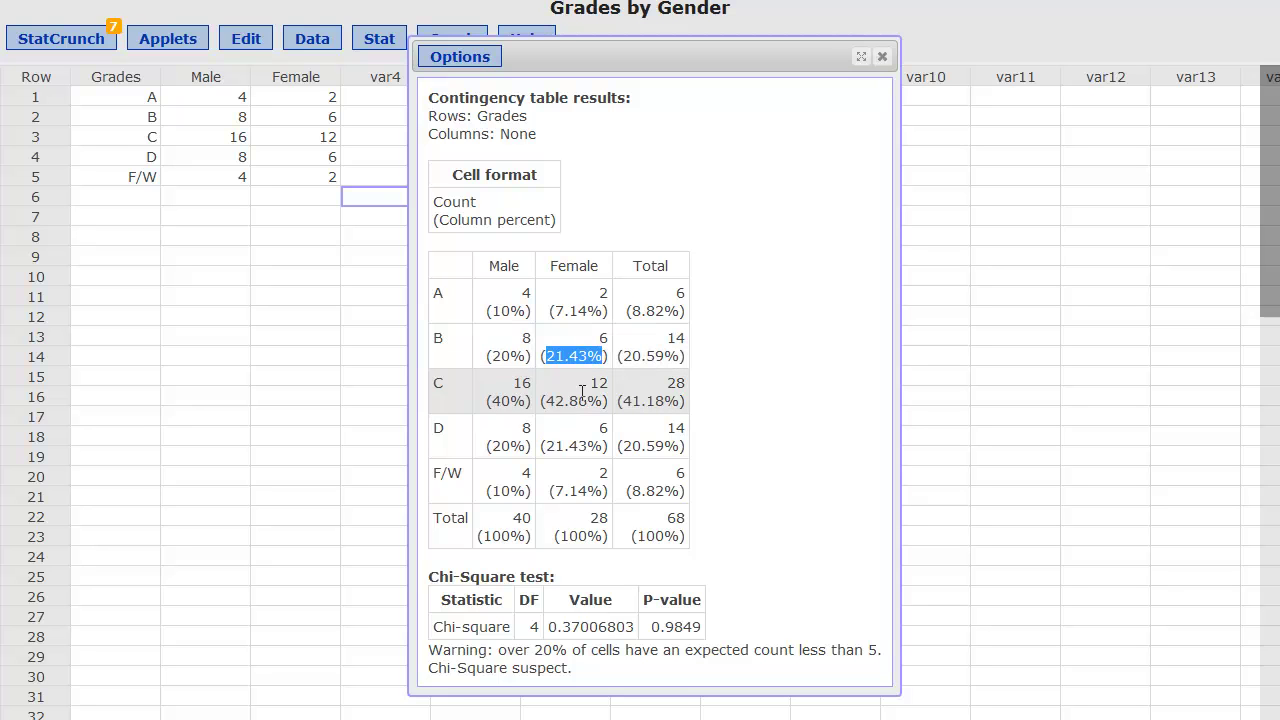
{"action": "left_click_drag", "start_coordinate": [545, 400], "coordinate": [590, 398]}
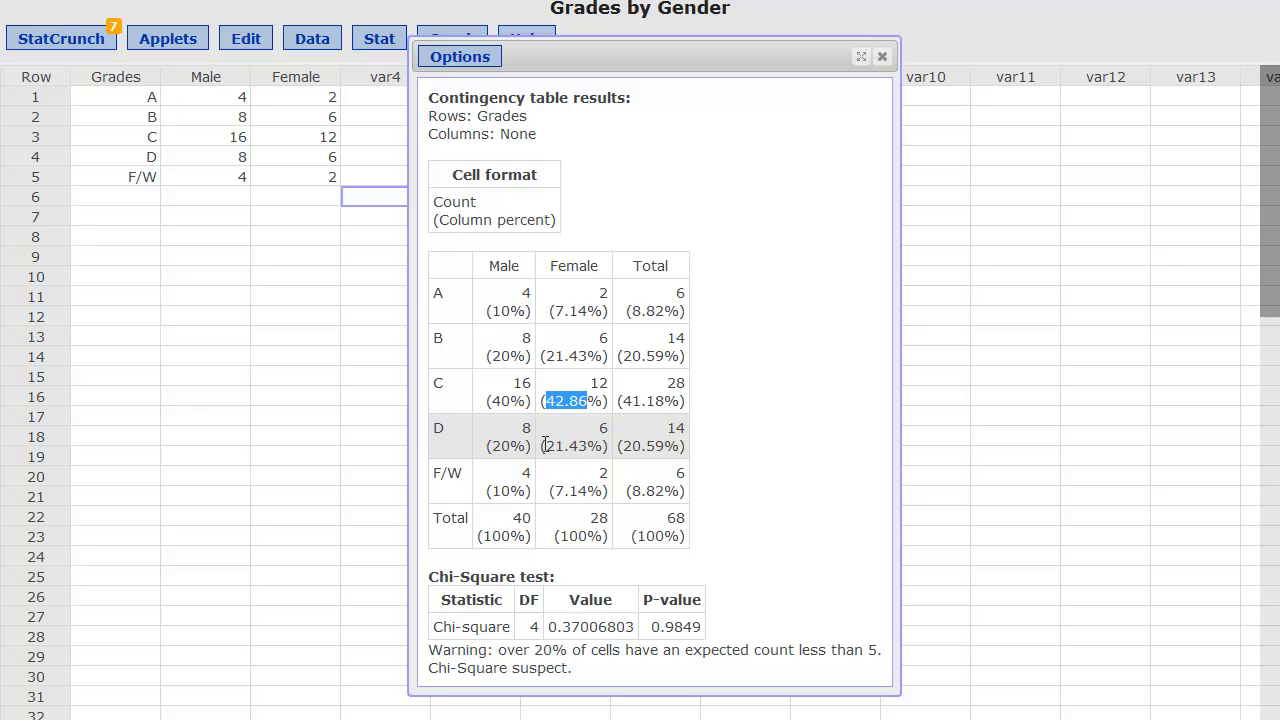
{"action": "left_click_drag", "start_coordinate": [545, 444], "coordinate": [589, 445]}
{"action": "left_click_drag", "start_coordinate": [552, 490], "coordinate": [594, 484]}
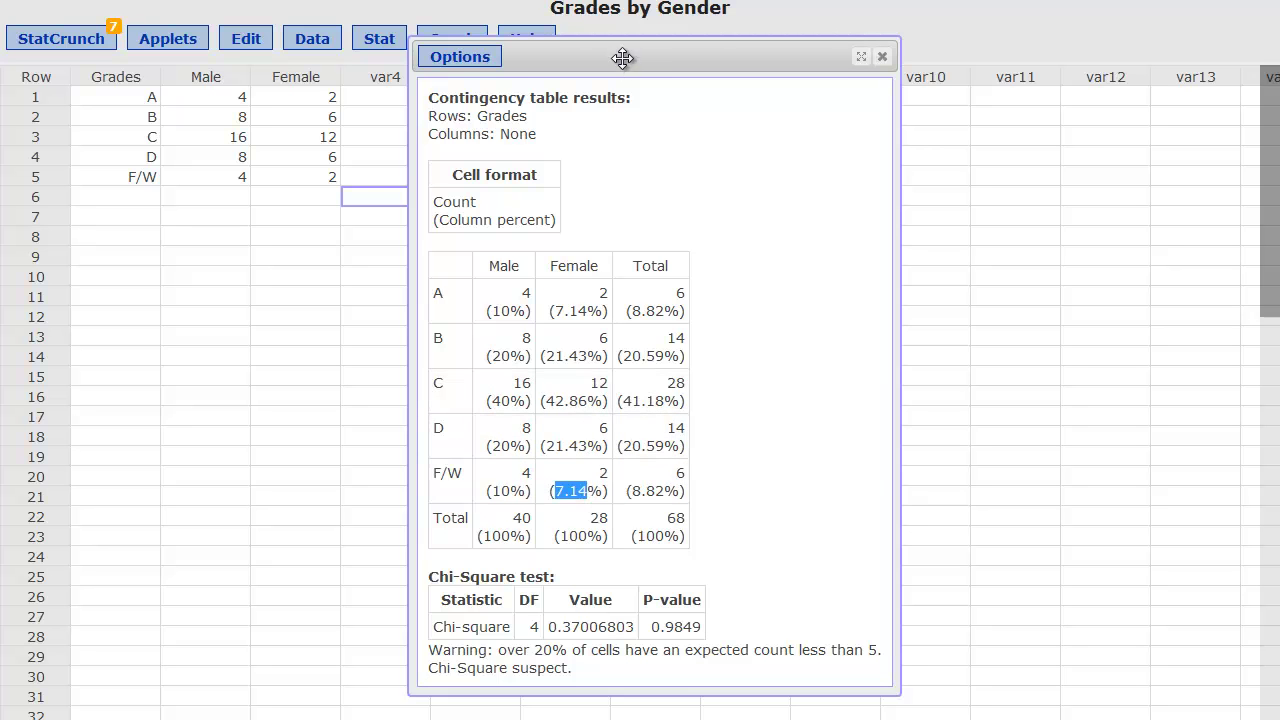
- Compute a new column labelled “less than C” from the expression 21.43+7.14 and widen that column to fit its label
{"action": "left_click_drag", "start_coordinate": [628, 56], "coordinate": [883, 75]}
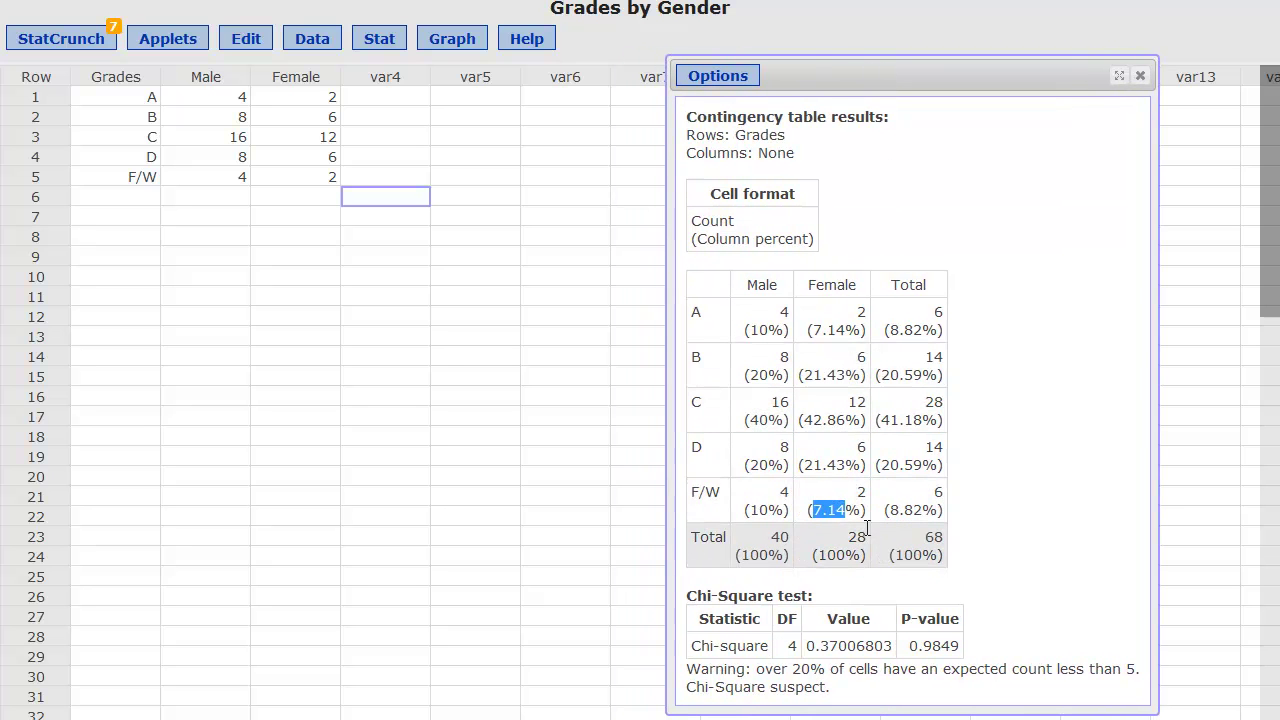
{"action": "left_click", "coordinate": [310, 47]}
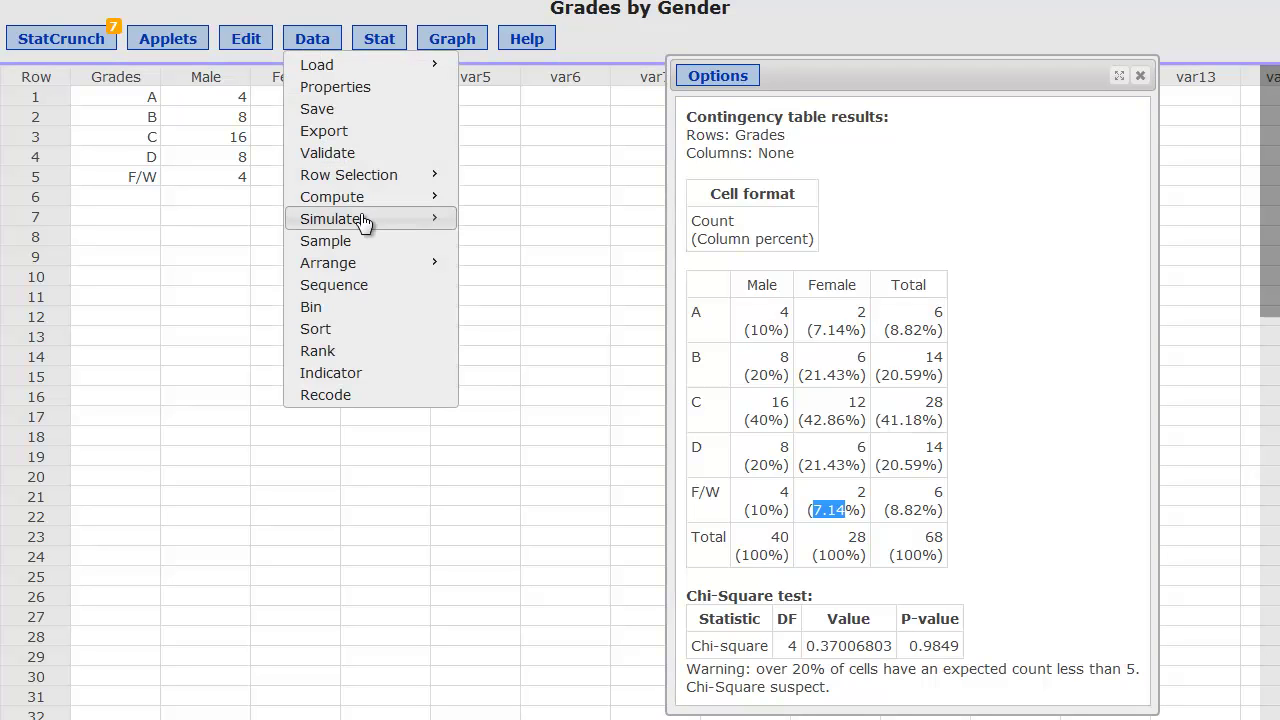
{"action": "mouse_move", "coordinate": [365, 205]}
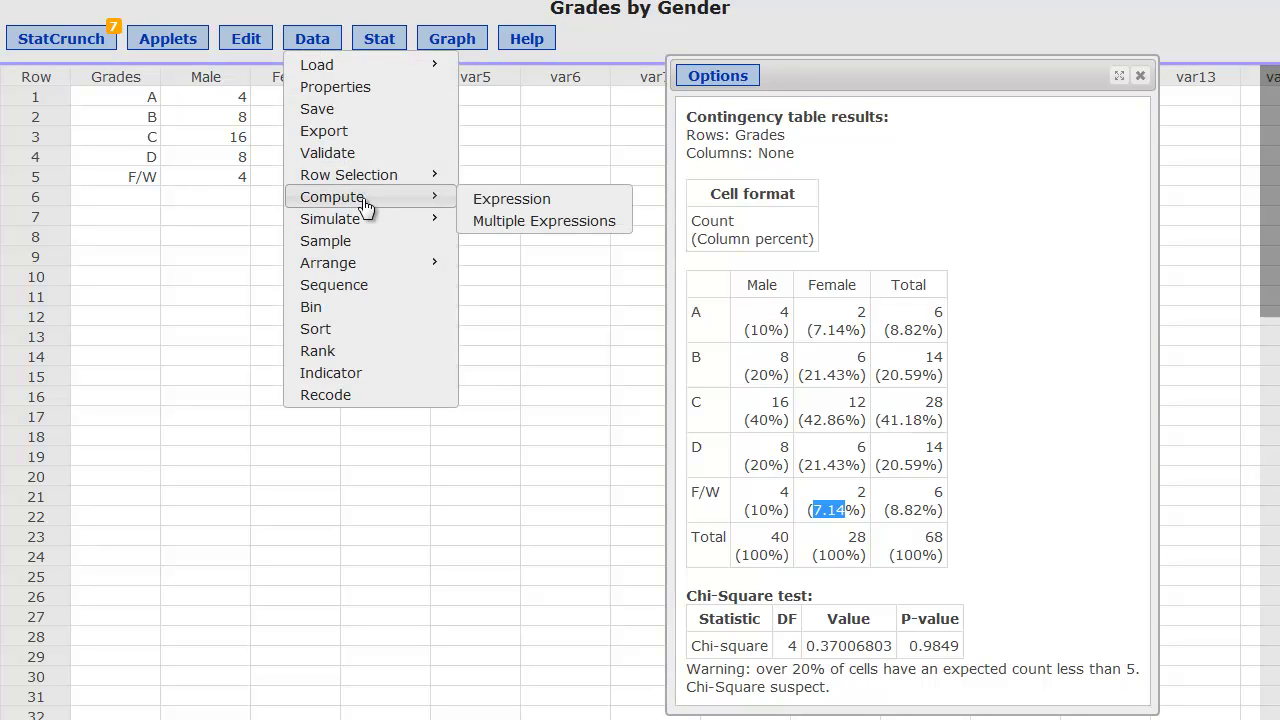
{"action": "left_click", "coordinate": [512, 199]}
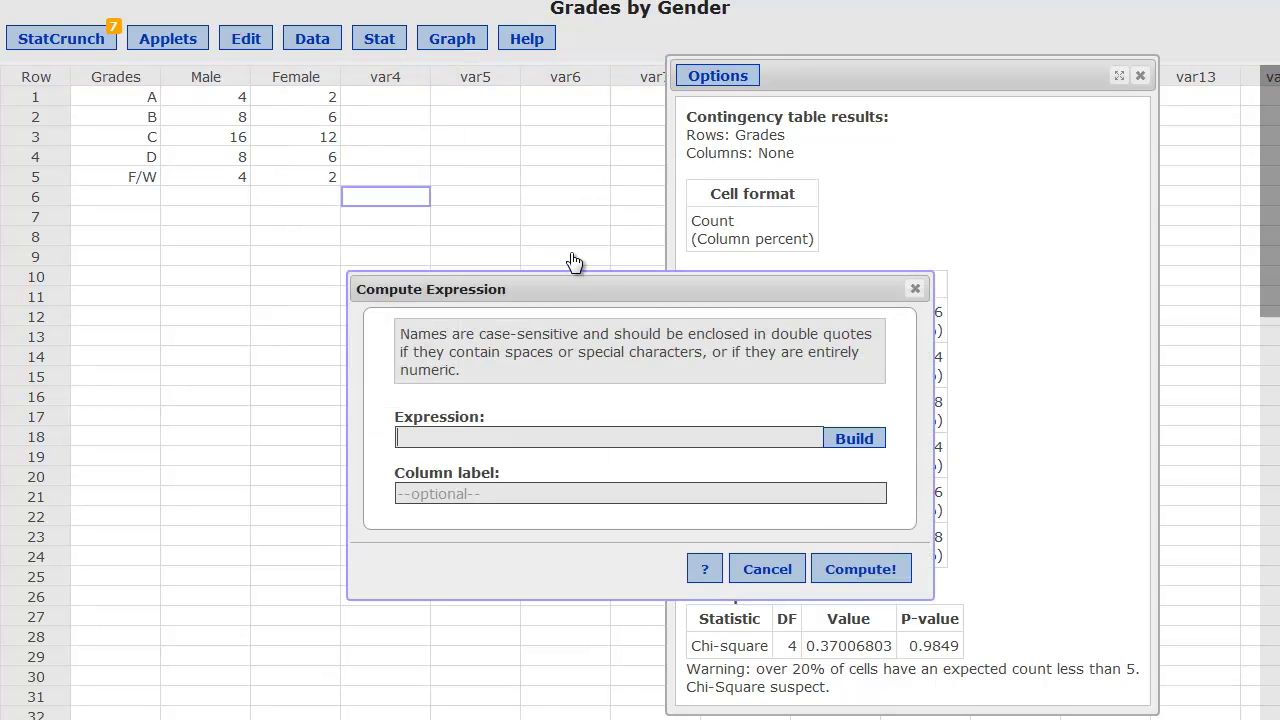
{"action": "left_click_drag", "start_coordinate": [586, 289], "coordinate": [320, 234]}
{"action": "type", "text": "21."}
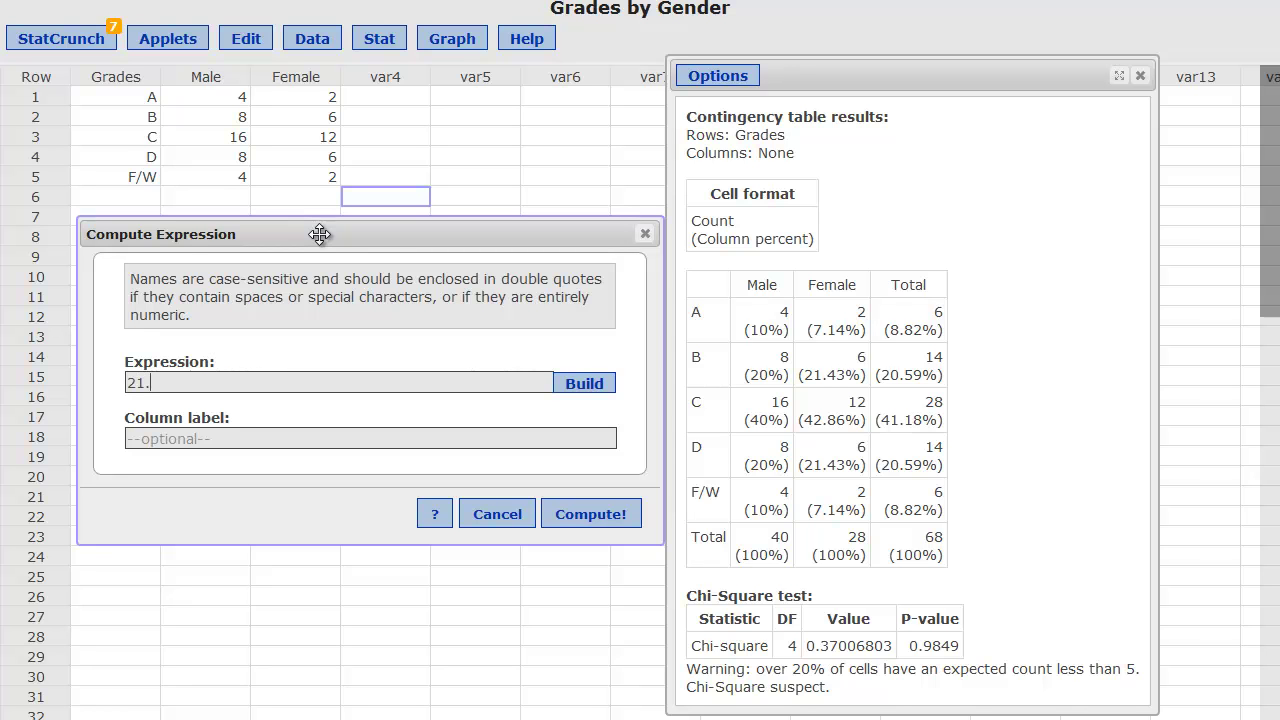
{"action": "type", "text": "43+7.14"}
{"action": "left_click", "coordinate": [314, 438]}
{"action": "type", "text": "less than C"}
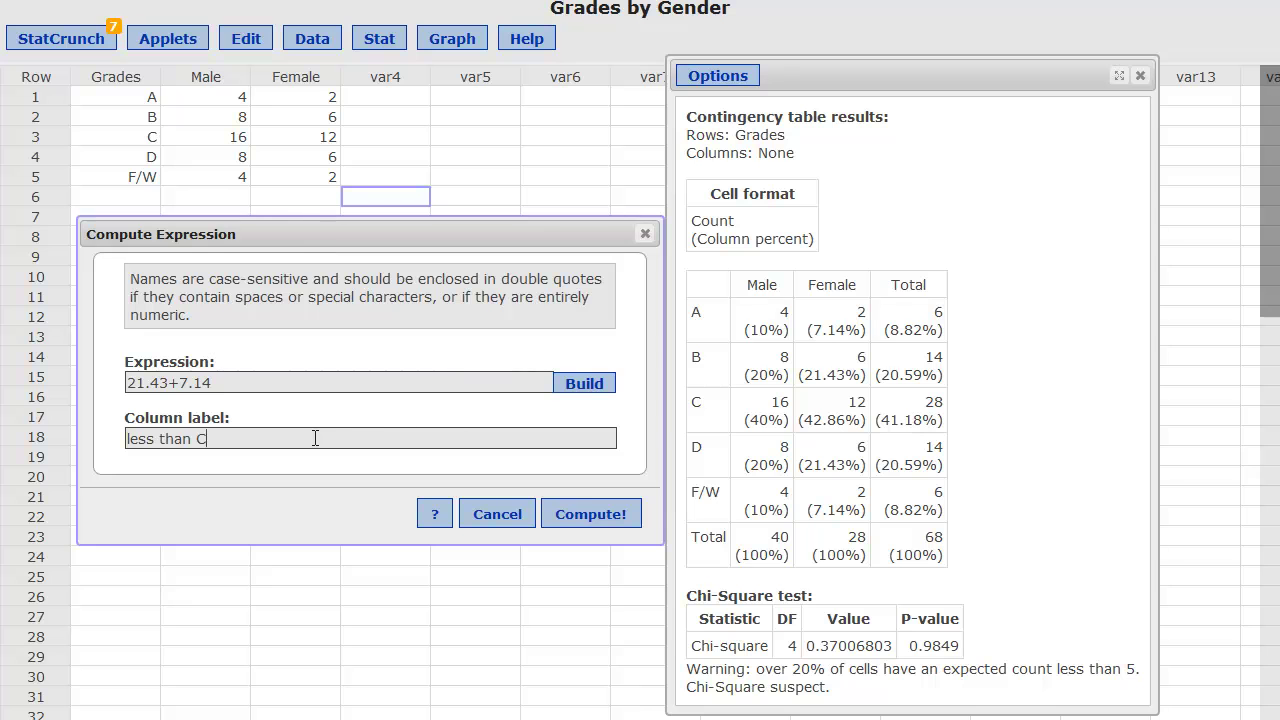
{"action": "left_click", "coordinate": [605, 517]}
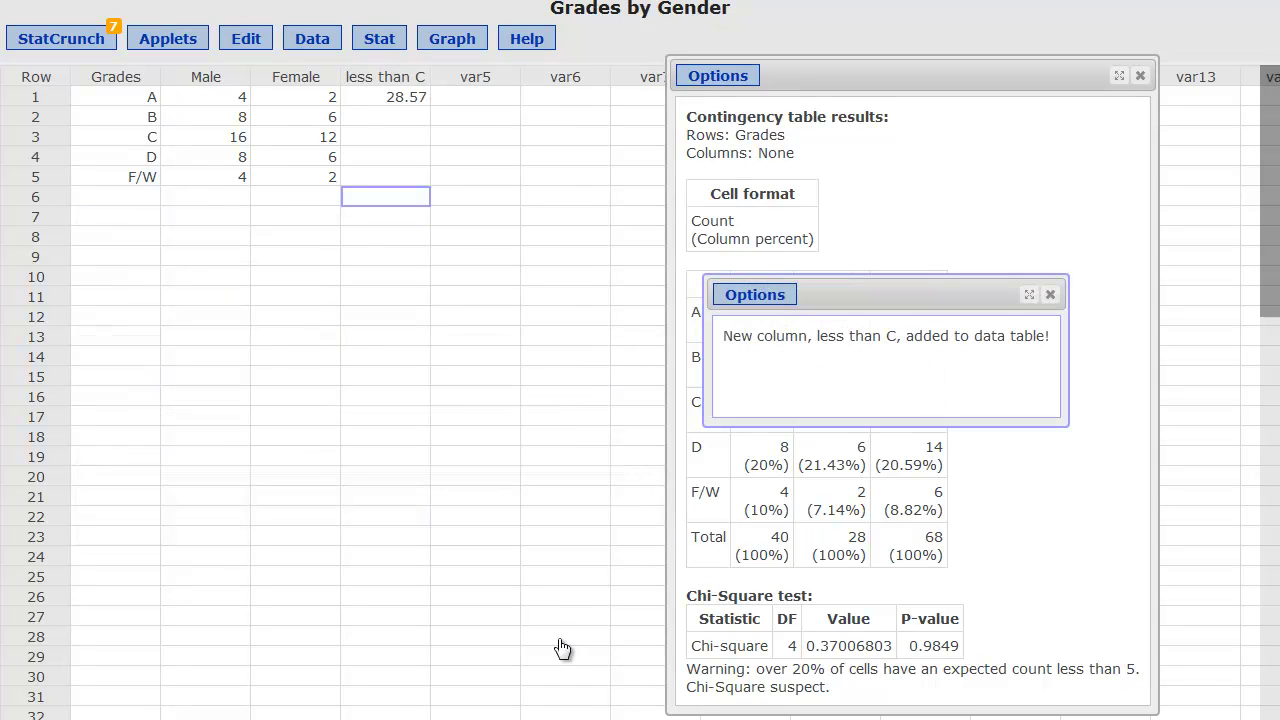
{"action": "left_click_drag", "start_coordinate": [431, 76], "coordinate": [486, 78]}
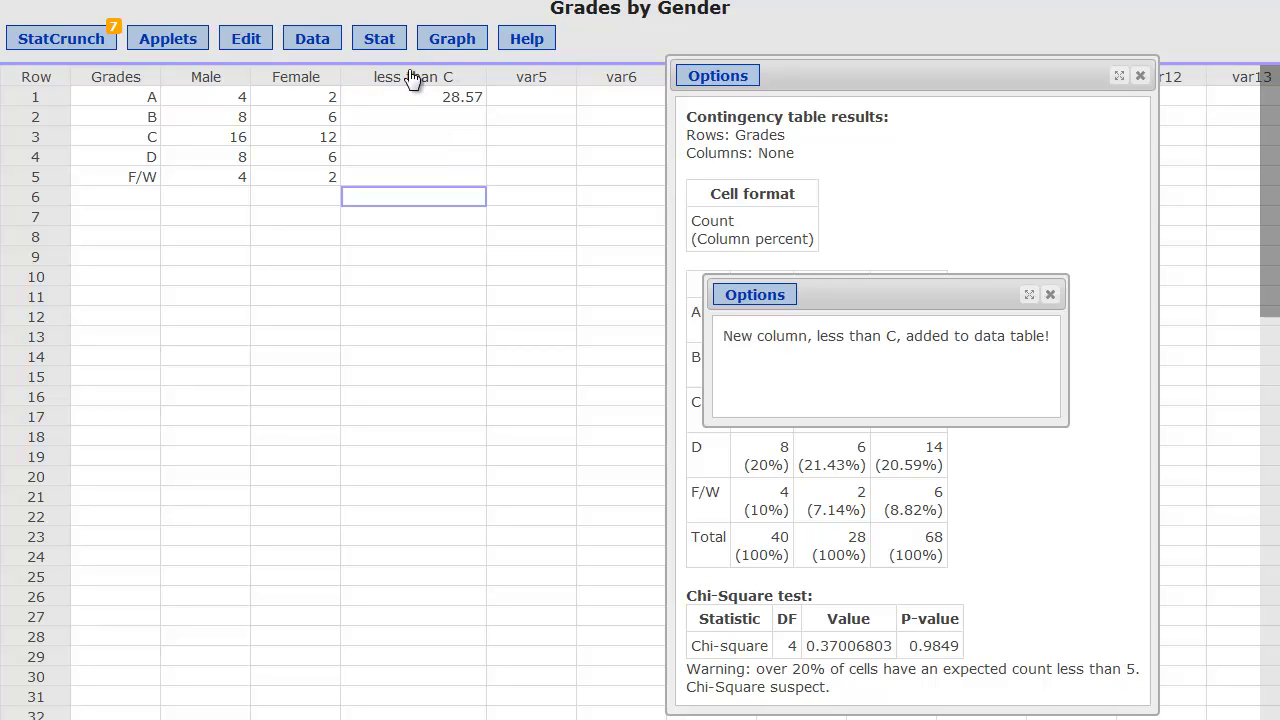
{"action": "left_click", "coordinate": [1046, 300]}
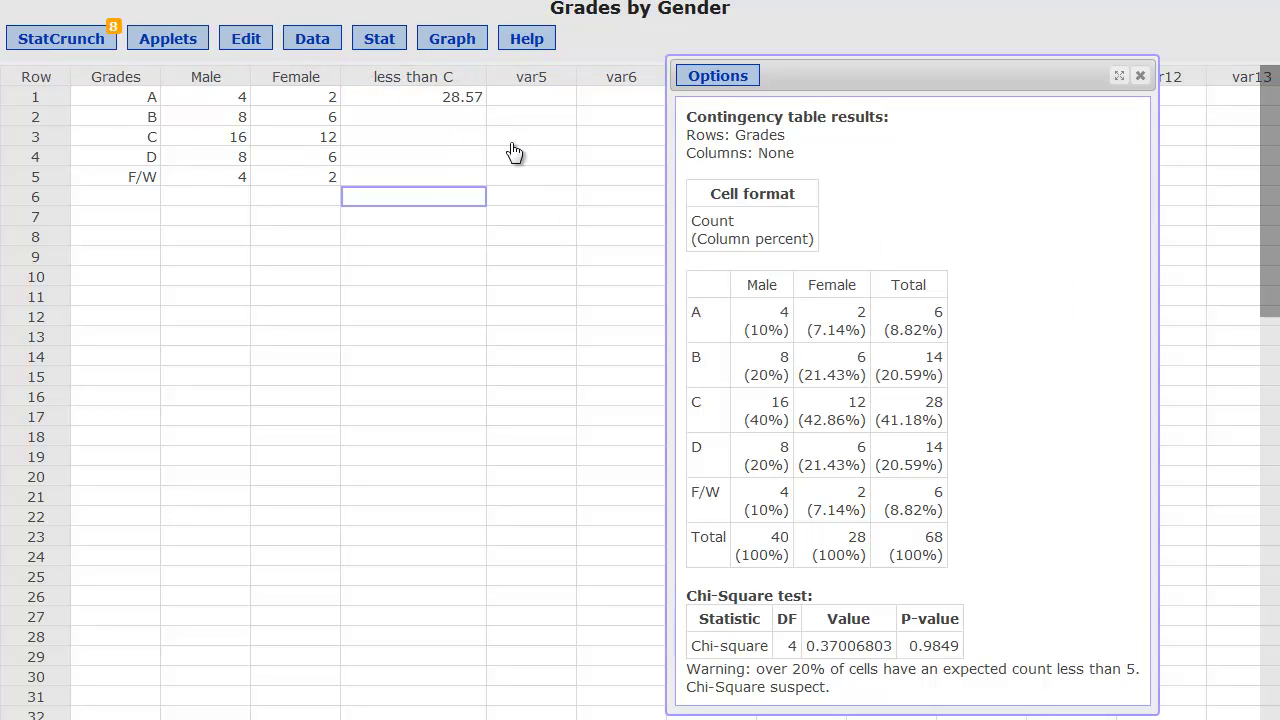
- Highlight the Female column percentages for D and F/W, select the computed “less than C” value, and return to question 3 in Word
{"action": "left_click_drag", "start_coordinate": [805, 466], "coordinate": [845, 468]}
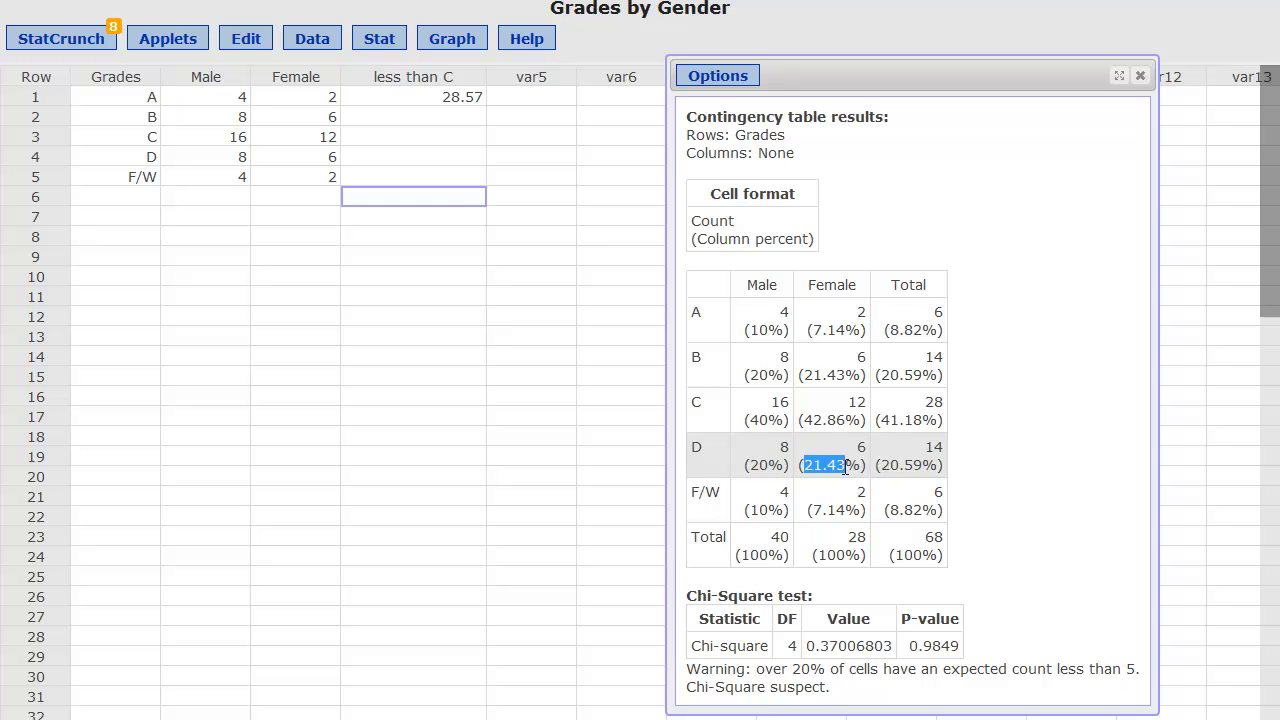
{"action": "left_click_drag", "start_coordinate": [811, 509], "coordinate": [847, 510]}
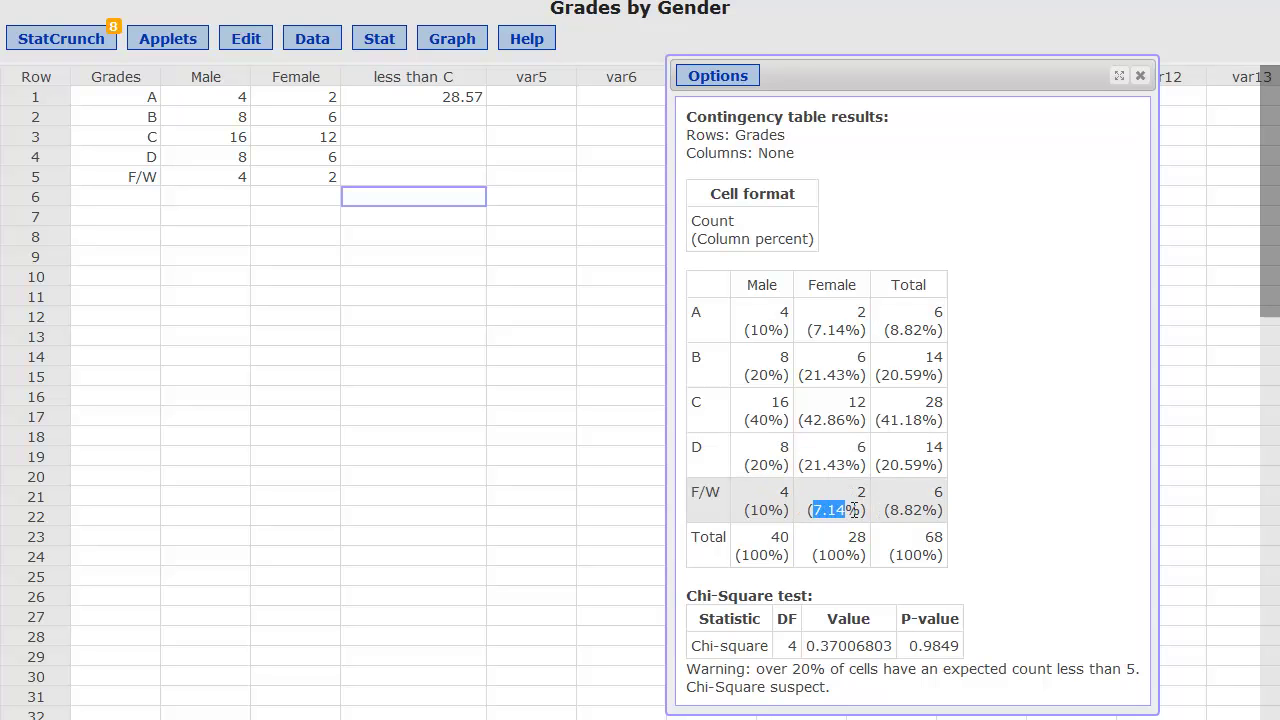
{"action": "left_click", "coordinate": [438, 97]}
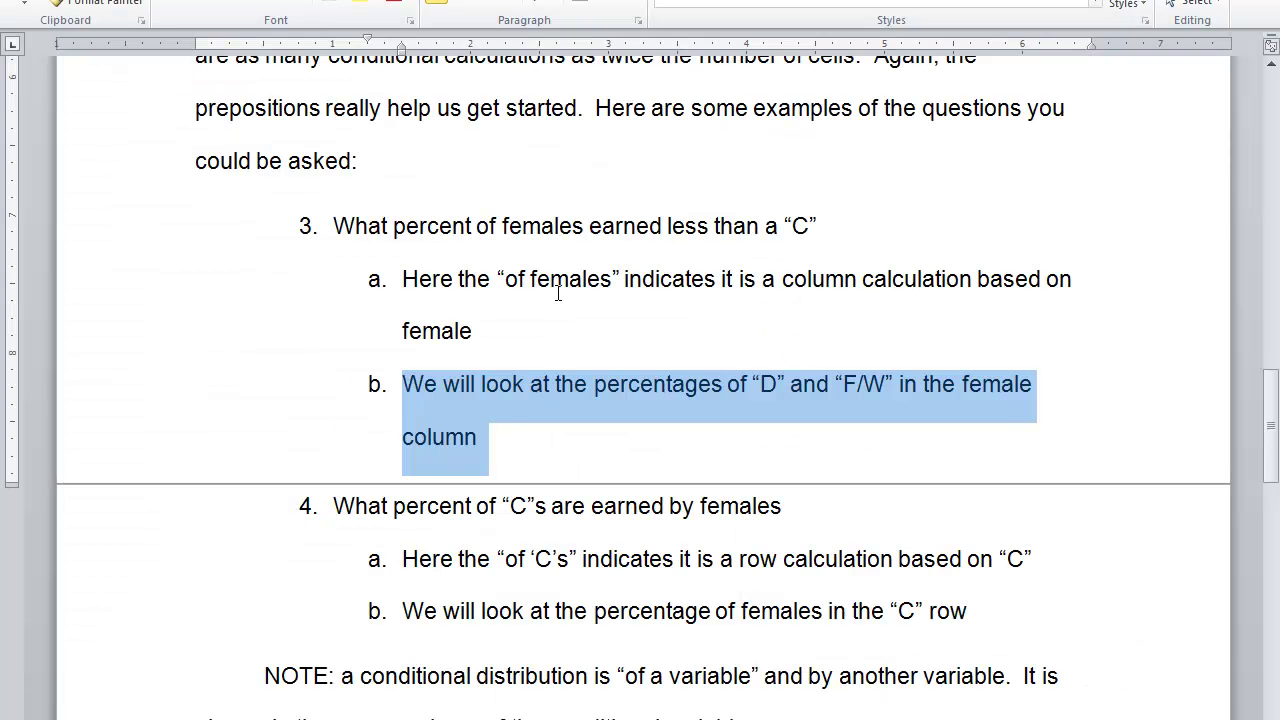
{"action": "left_click", "coordinate": [558, 290]}
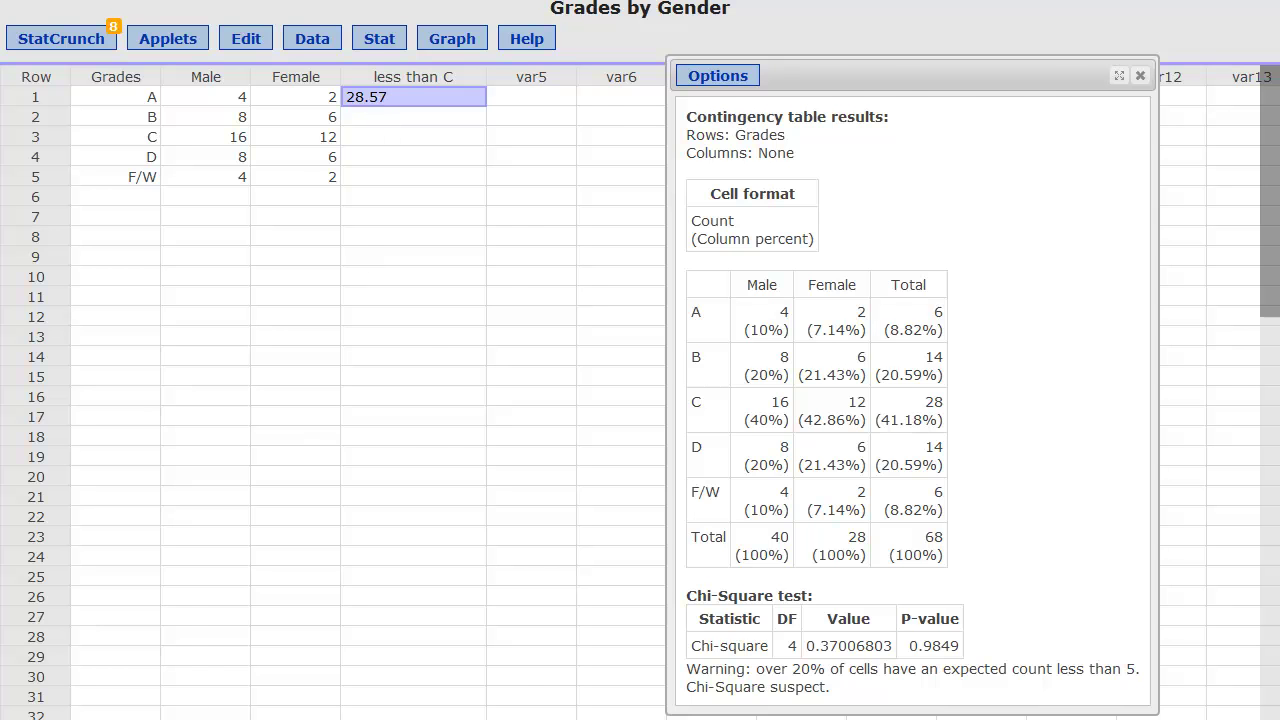
{"action": "key", "text": "alt+Tab"}
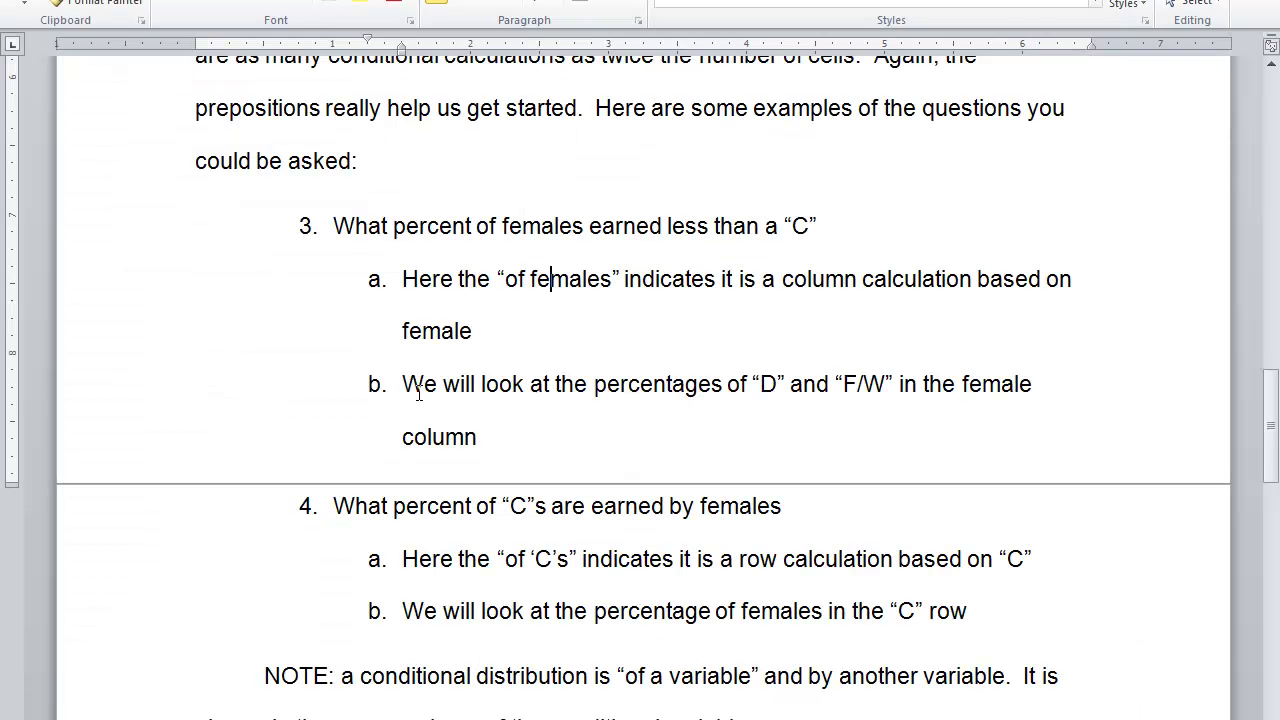
- Highlight question 4, “What percent of “C”s are earned by females”, its “of “C”s” and “females” wording, and its sub-points a and b
{"action": "scroll", "coordinate": [428, 385], "scroll_direction": "down", "scroll_amount": 1}
{"action": "scroll", "coordinate": [428, 385], "scroll_direction": "down", "scroll_amount": 3}
{"action": "left_click_drag", "start_coordinate": [330, 226], "coordinate": [716, 238]}
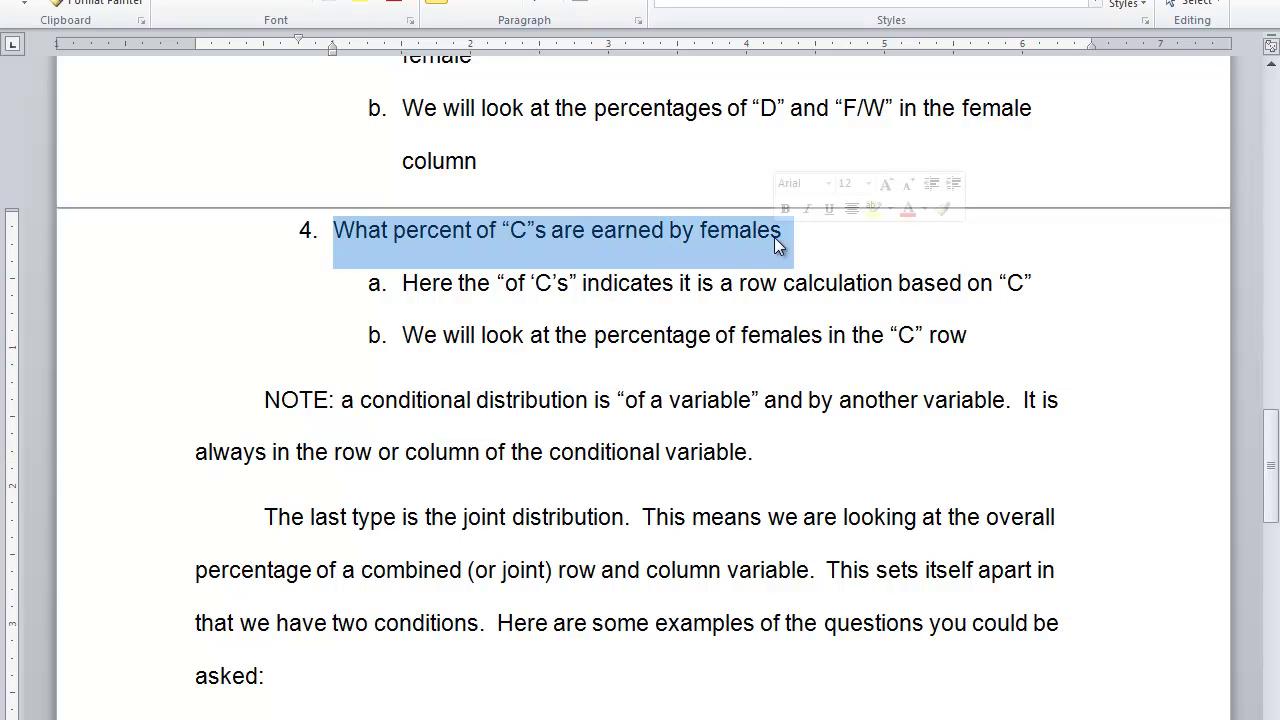
{"action": "left_click_drag", "start_coordinate": [403, 285], "coordinate": [1035, 281]}
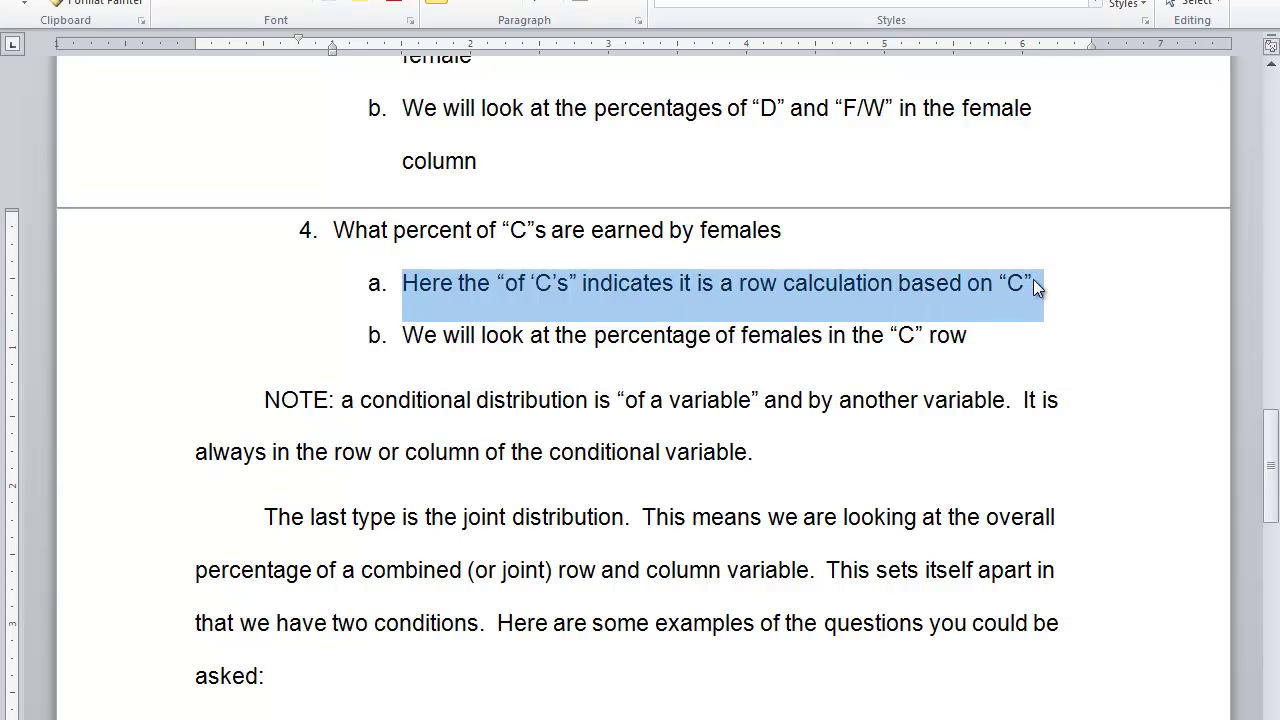
{"action": "left_click_drag", "start_coordinate": [477, 229], "coordinate": [550, 228]}
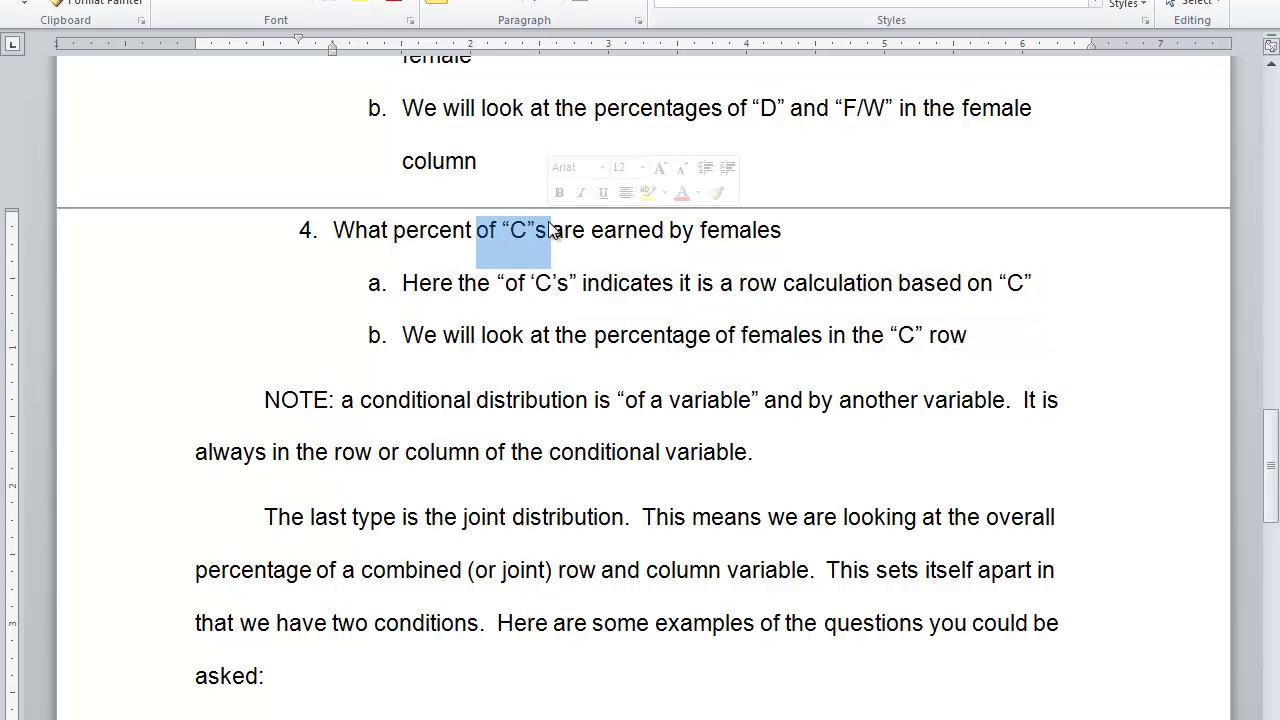
{"action": "left_click_drag", "start_coordinate": [698, 231], "coordinate": [777, 240]}
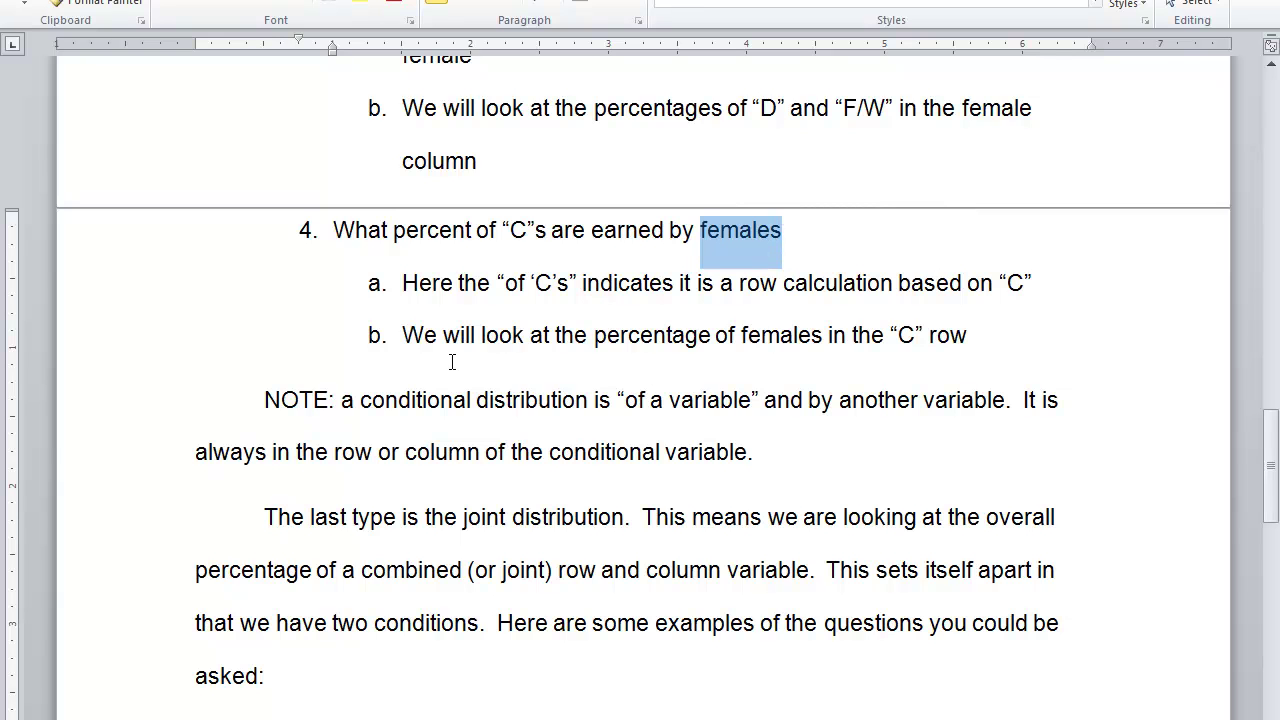
{"action": "left_click_drag", "start_coordinate": [402, 335], "coordinate": [986, 341]}
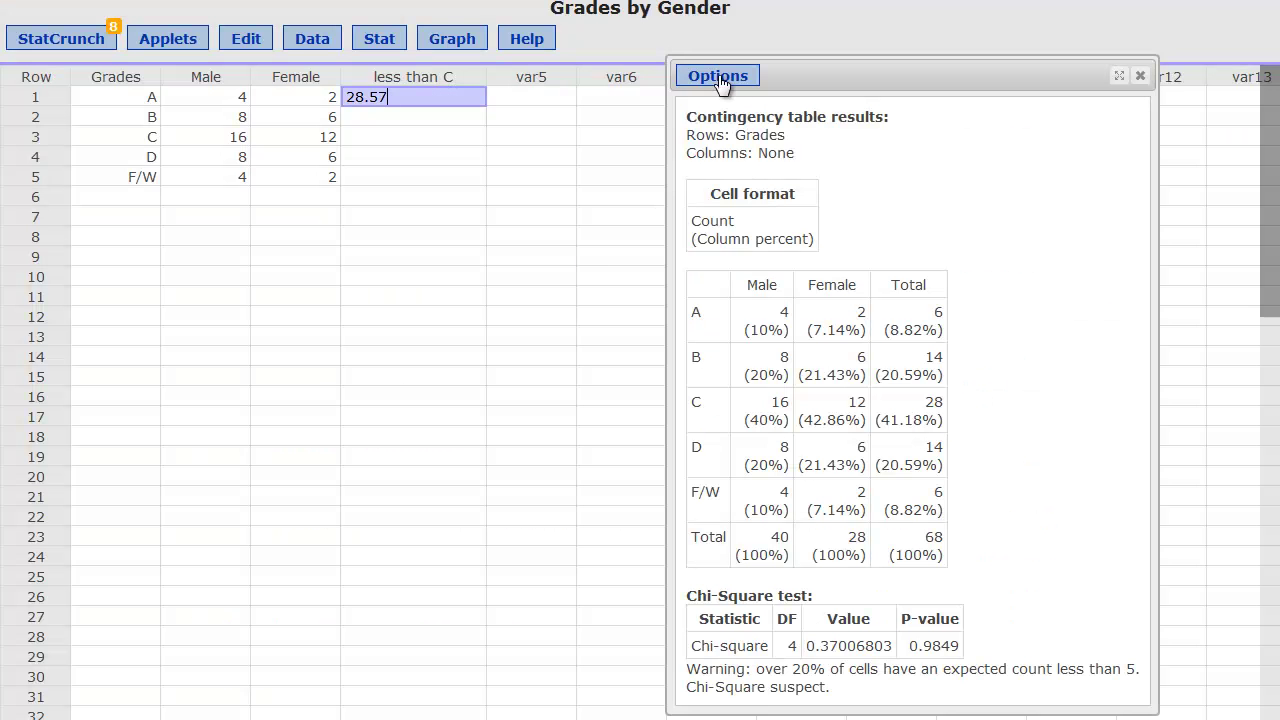
- Switch to StatCrunch and recompute the contingency table with Row percent displayed instead of Column percent, placing the results window higher
{"action": "left_click", "coordinate": [718, 76]}
{"action": "left_click", "coordinate": [713, 100]}
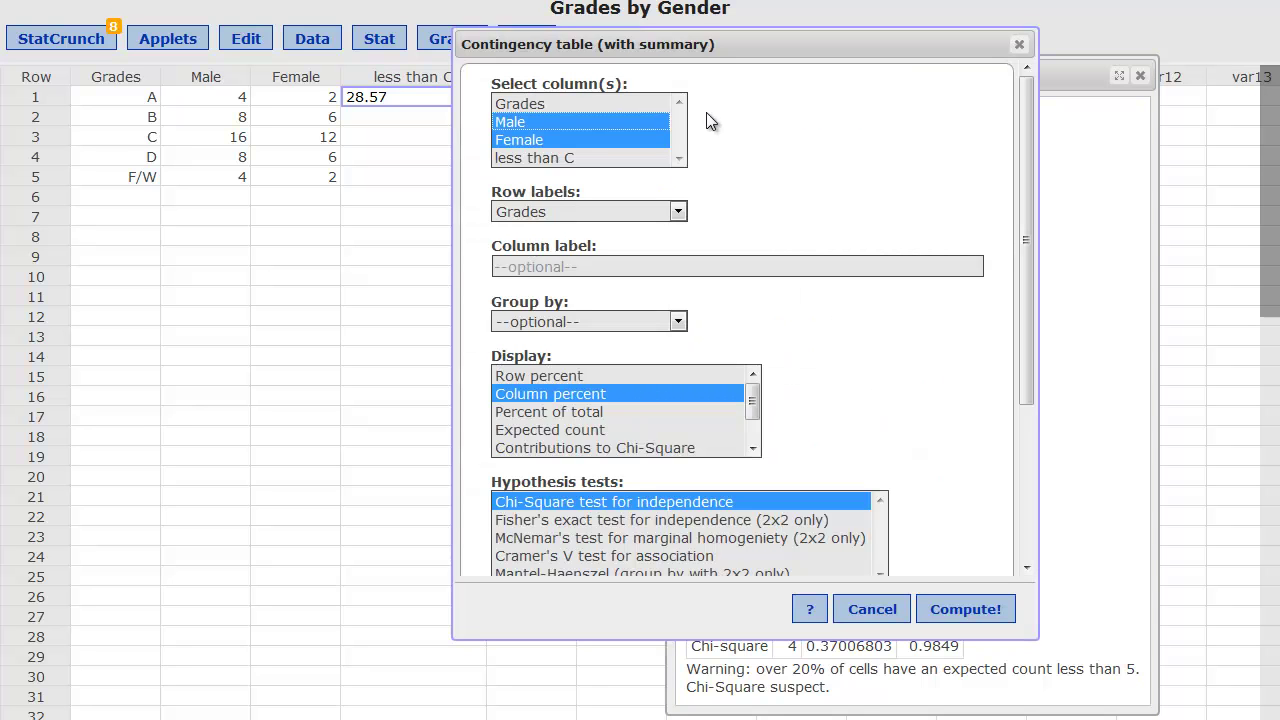
{"action": "left_click", "coordinate": [553, 378]}
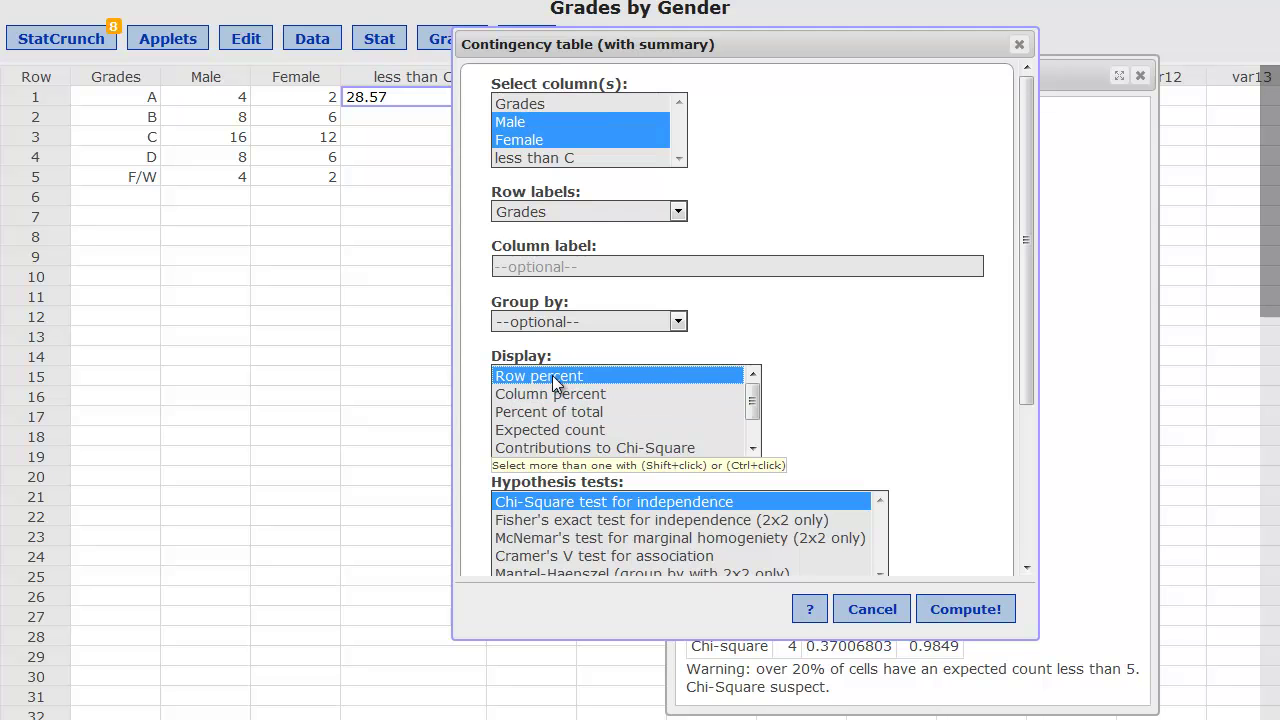
{"action": "left_click", "coordinate": [965, 610]}
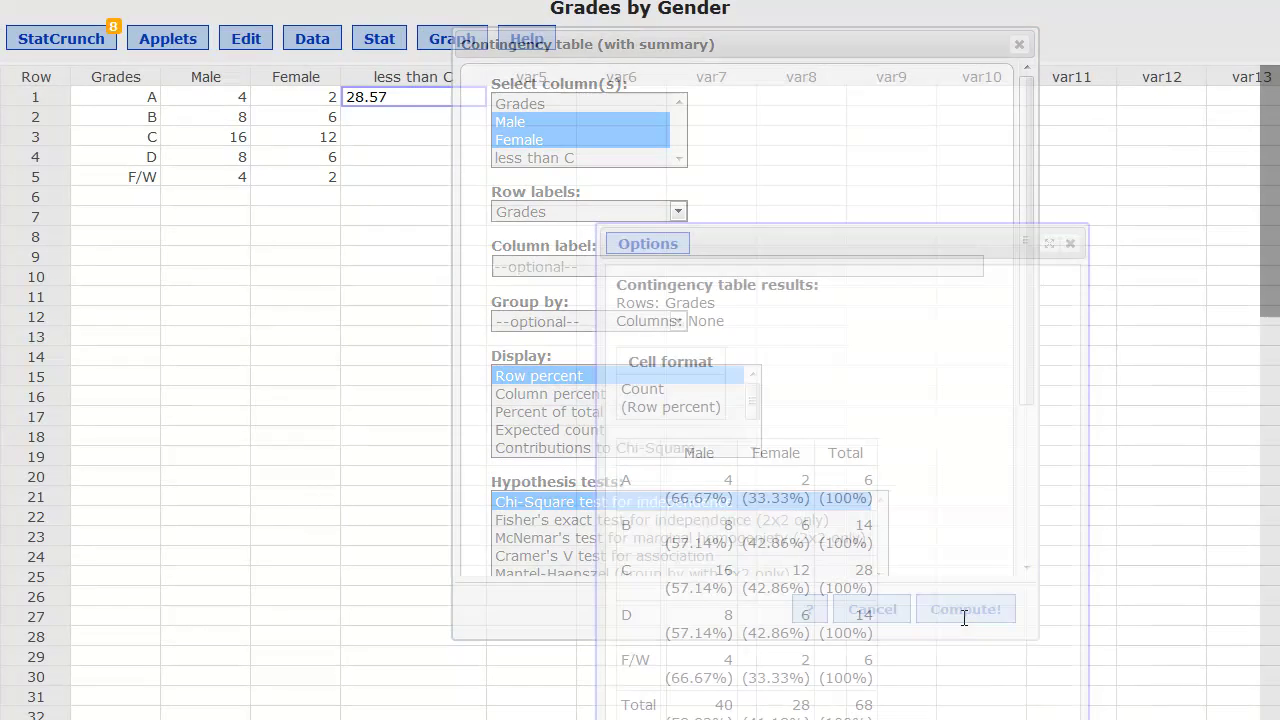
{"action": "left_click_drag", "start_coordinate": [773, 249], "coordinate": [667, 60]}
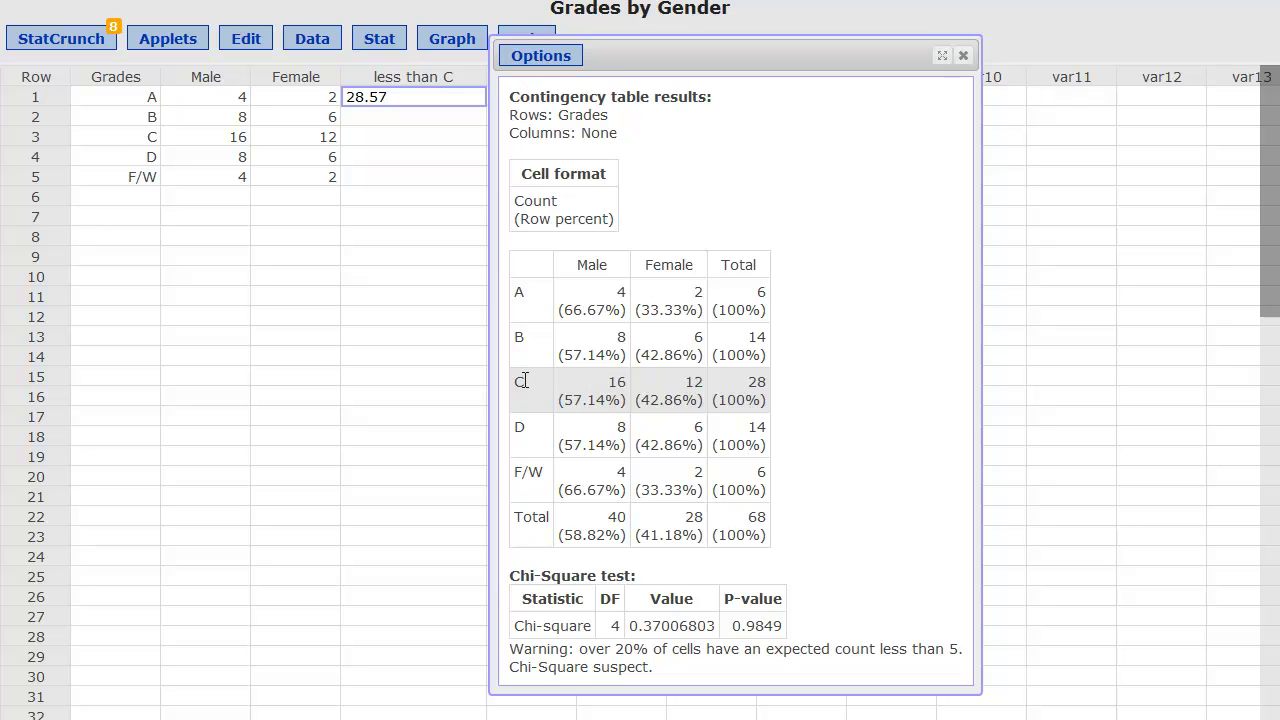
- Highlight the C row, its label and its Male and Female percentages in the contingency table, rereading question 4 in Word along the way
{"action": "left_click_drag", "start_coordinate": [518, 381], "coordinate": [767, 401]}
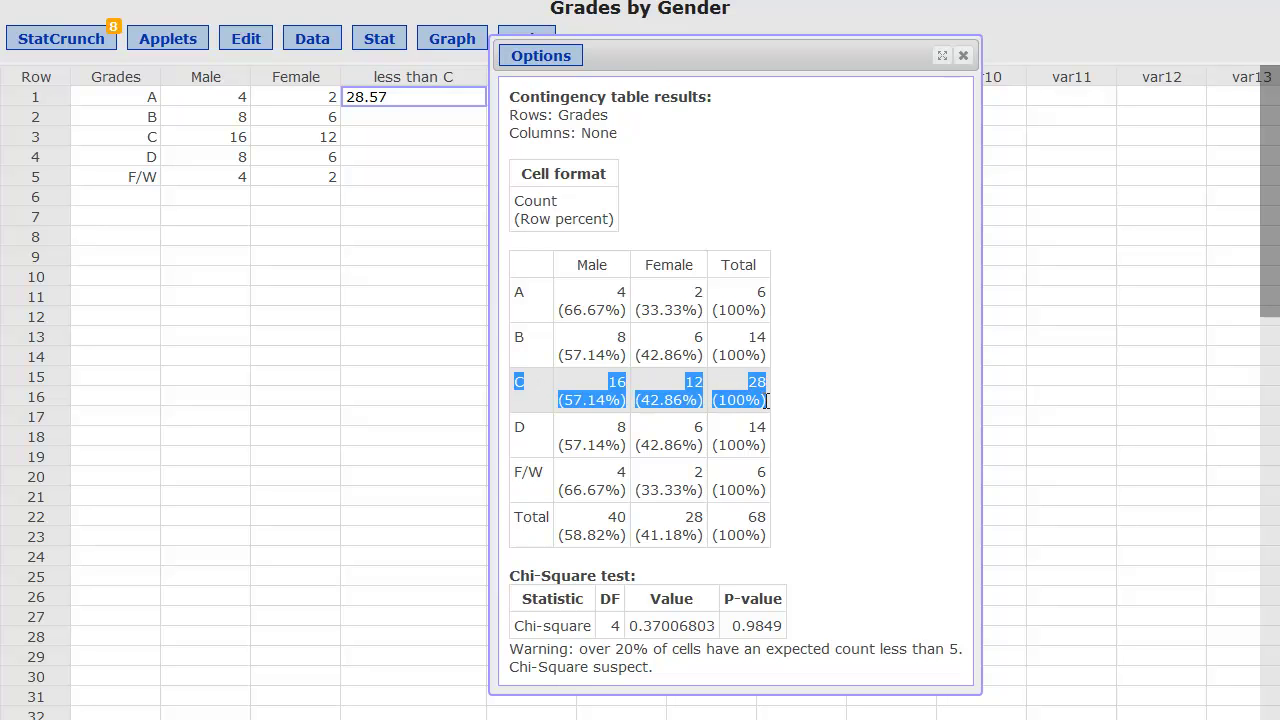
{"action": "left_click", "coordinate": [685, 396]}
{"action": "left_click_drag", "start_coordinate": [641, 400], "coordinate": [697, 396]}
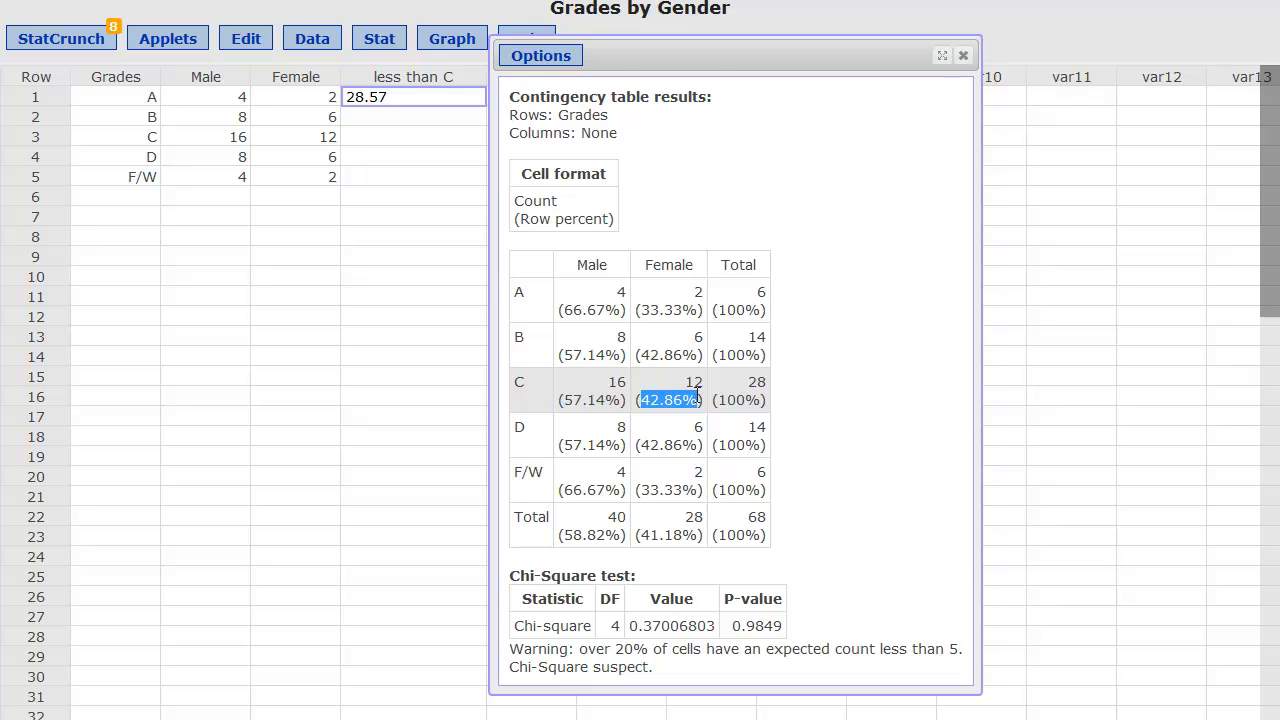
{"action": "double_click", "coordinate": [518, 383]}
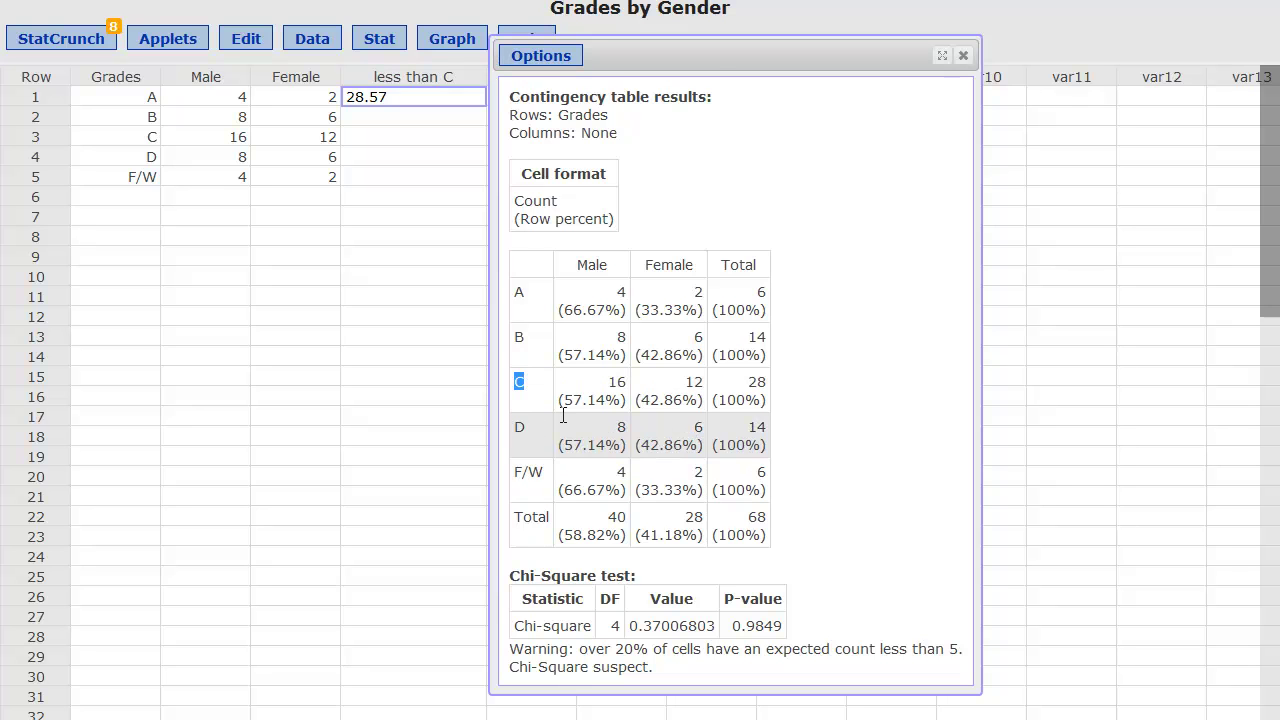
{"action": "left_click_drag", "start_coordinate": [562, 400], "coordinate": [610, 400]}
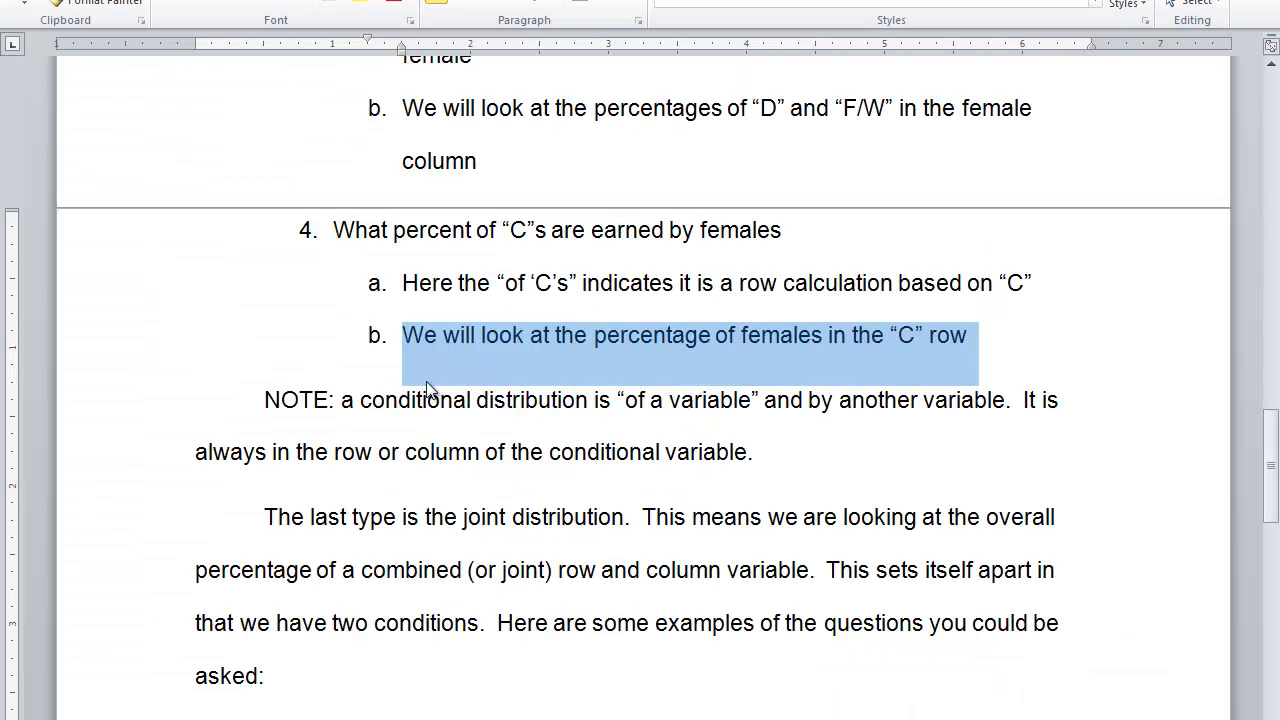
{"action": "left_click_drag", "start_coordinate": [332, 230], "coordinate": [764, 225]}
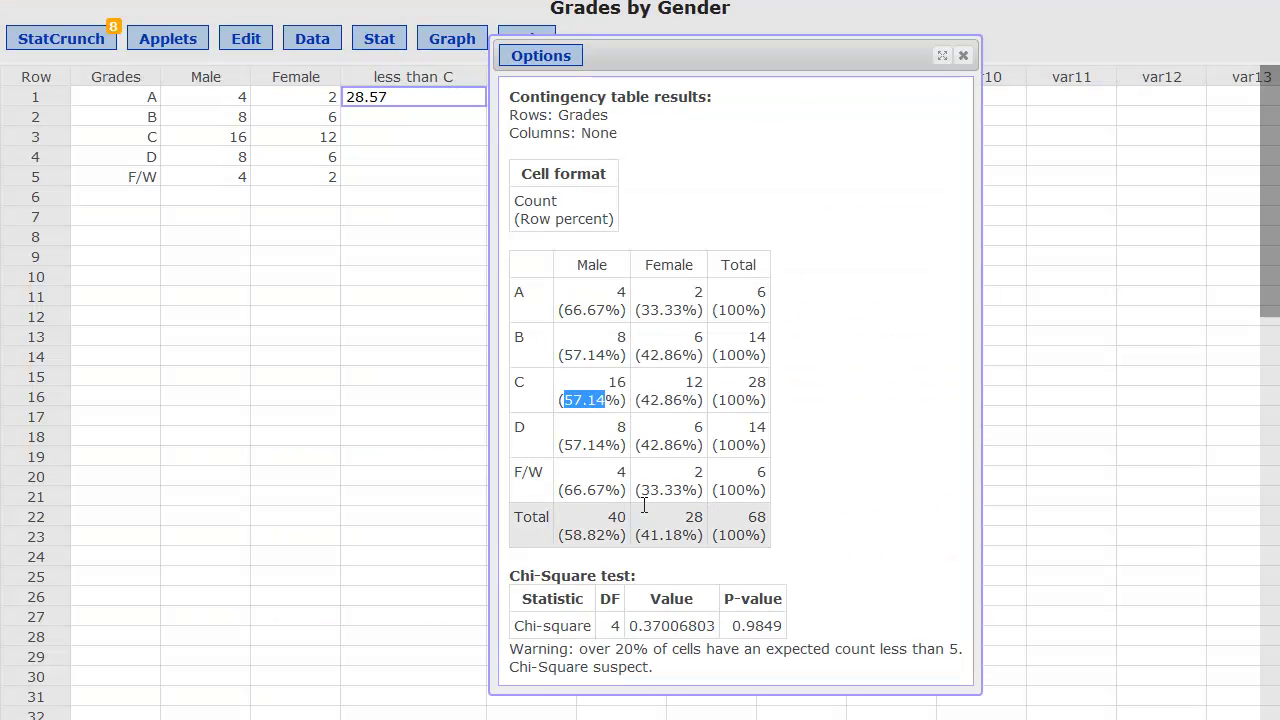
{"action": "left_click_drag", "start_coordinate": [643, 401], "coordinate": [684, 400]}
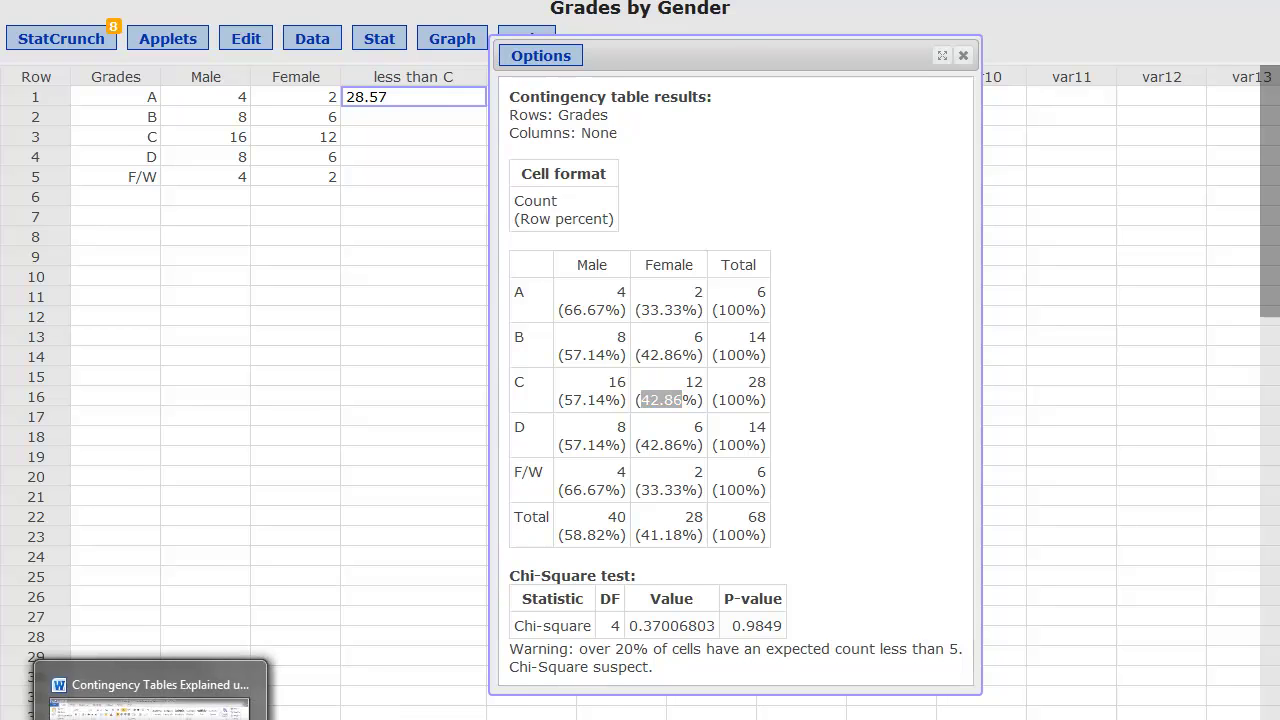
- Switch to Word and highlight the NOTE's definition of a conditional distribution, plus “of ‘C’s” in question 4 and “of females” in question 3
{"action": "left_click", "coordinate": [150, 685]}
{"action": "left_click", "coordinate": [447, 430]}
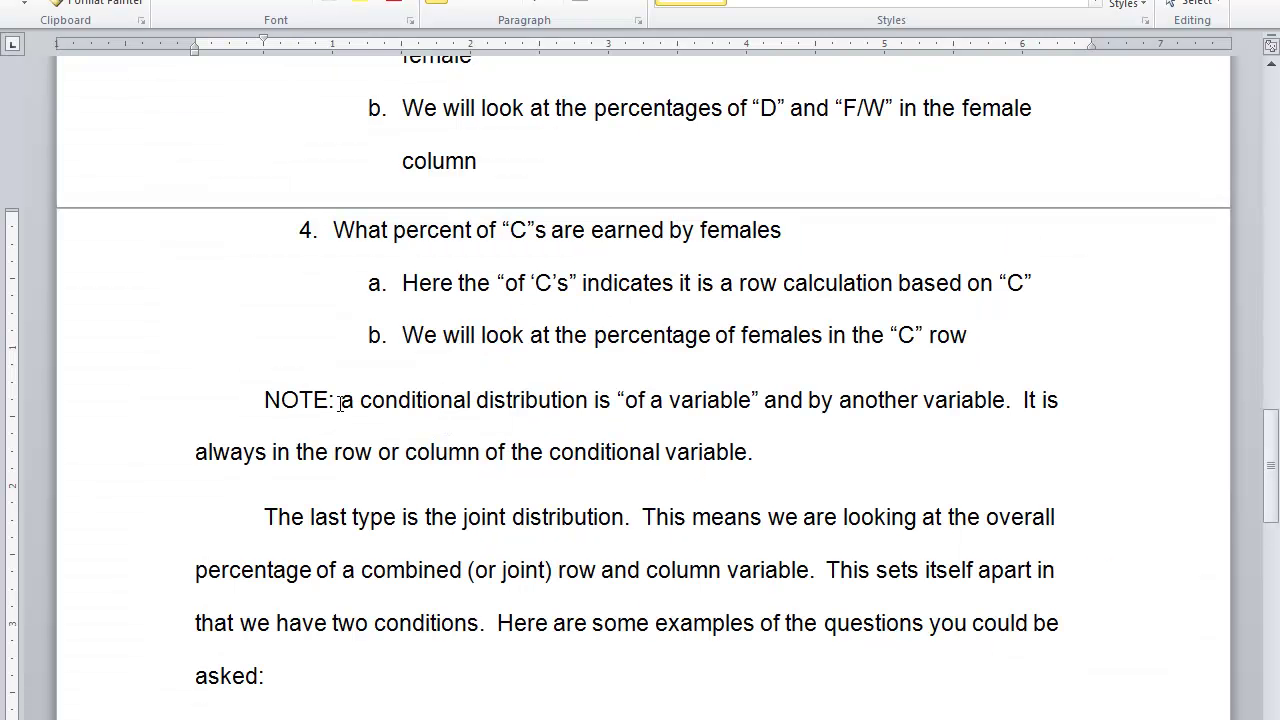
{"action": "left_click_drag", "start_coordinate": [341, 402], "coordinate": [997, 401]}
{"action": "left_click_drag", "start_coordinate": [508, 281], "coordinate": [569, 283]}
{"action": "scroll", "coordinate": [559, 294], "scroll_direction": "up", "scroll_amount": 3}
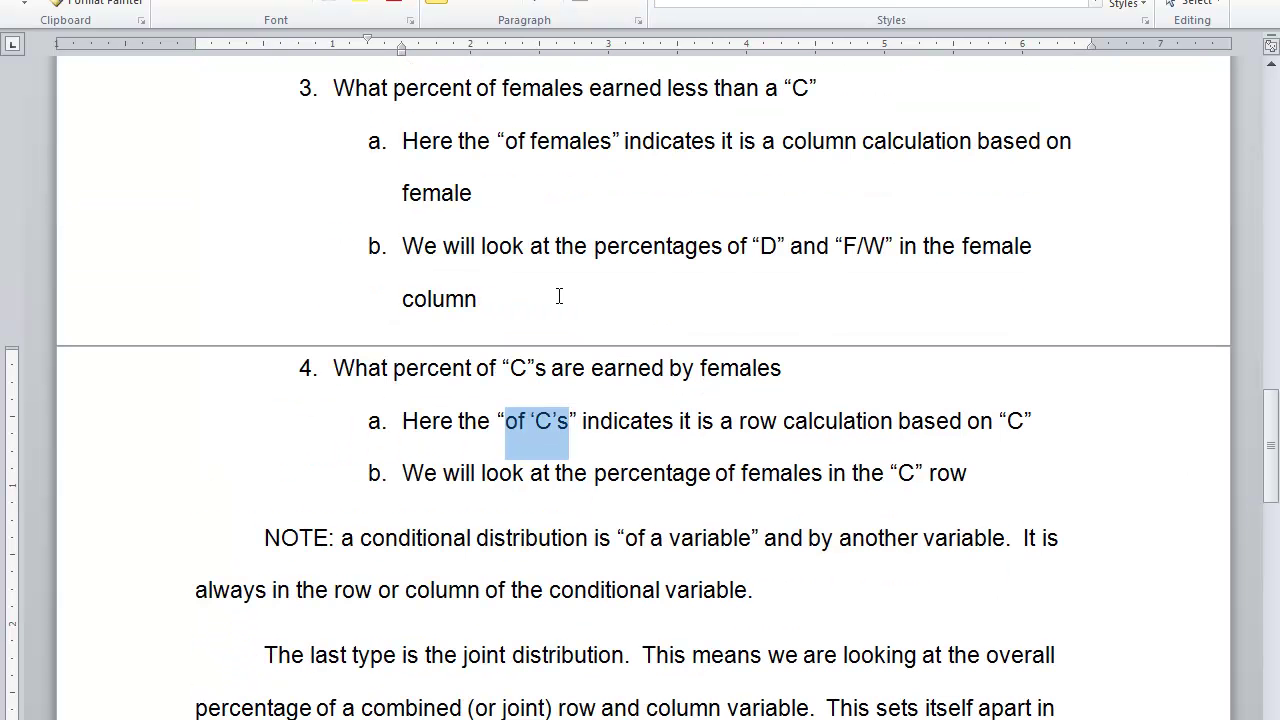
{"action": "scroll", "coordinate": [559, 296], "scroll_direction": "up", "scroll_amount": 2}
{"action": "left_click_drag", "start_coordinate": [505, 210], "coordinate": [611, 212]}
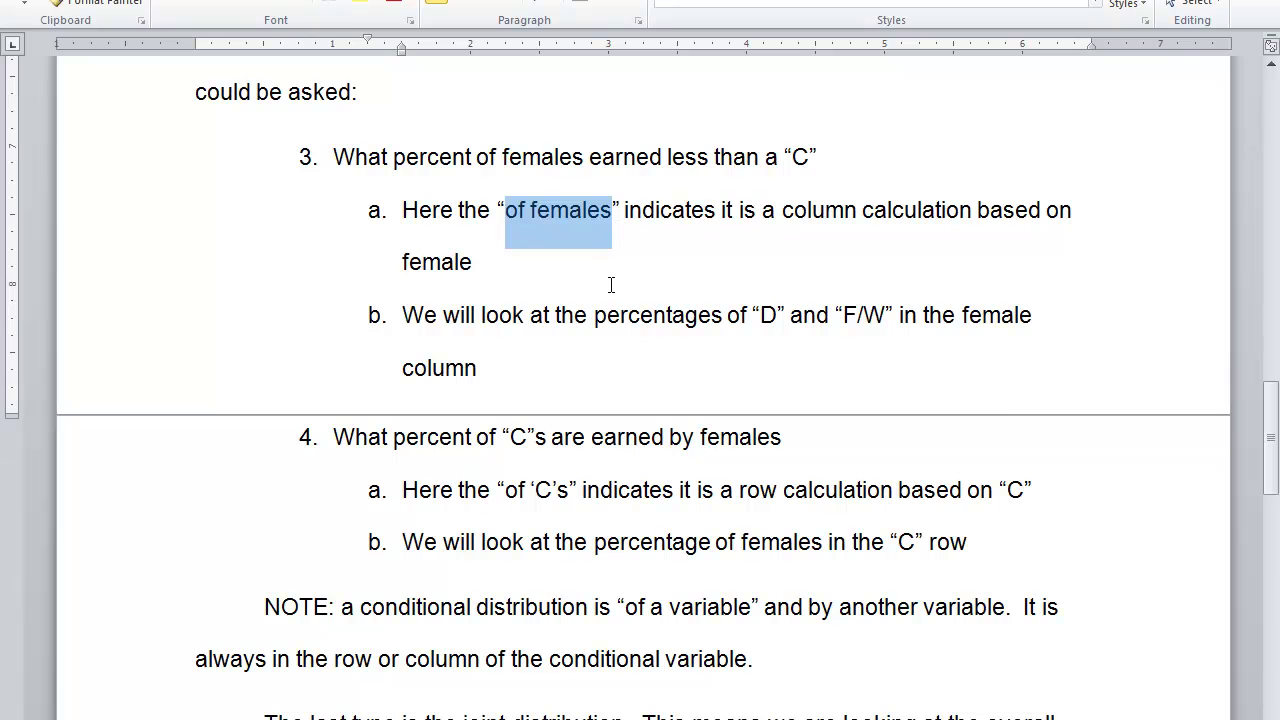
- Highlight “of a variable” and by another variable” in the NOTE and bring the joint distribution paragraph and question 5 into view
{"action": "scroll", "coordinate": [608, 281], "scroll_direction": "down", "scroll_amount": 1}
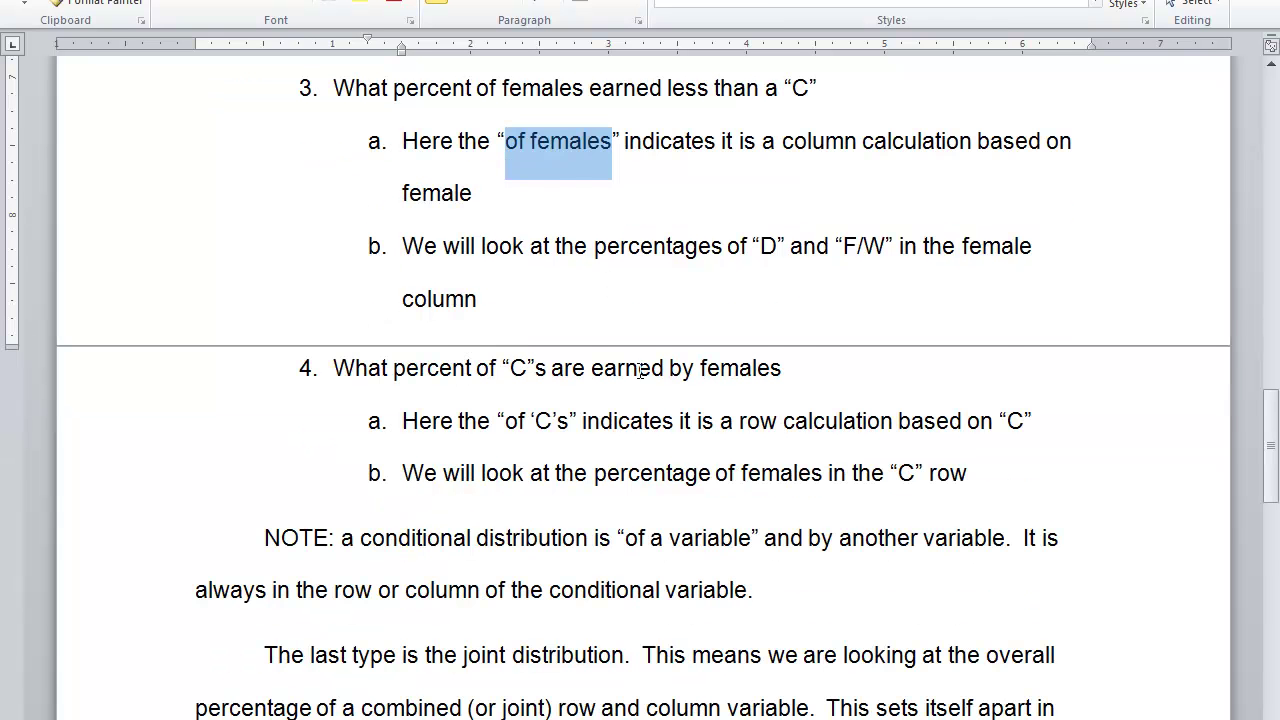
{"action": "scroll", "coordinate": [638, 477], "scroll_direction": "down", "scroll_amount": 2}
{"action": "scroll", "coordinate": [632, 480], "scroll_direction": "down", "scroll_amount": 2}
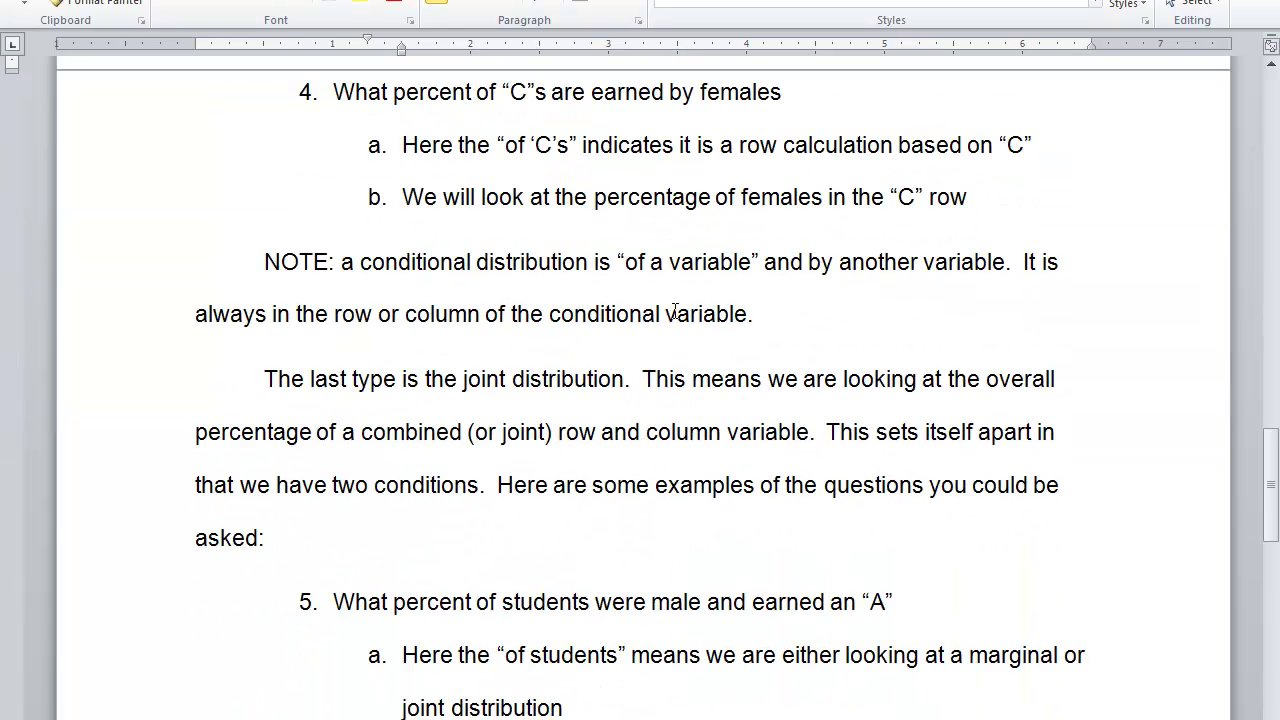
{"action": "left_click_drag", "start_coordinate": [626, 265], "coordinate": [991, 265]}
{"action": "scroll", "coordinate": [470, 540], "scroll_direction": "down", "scroll_amount": 3}
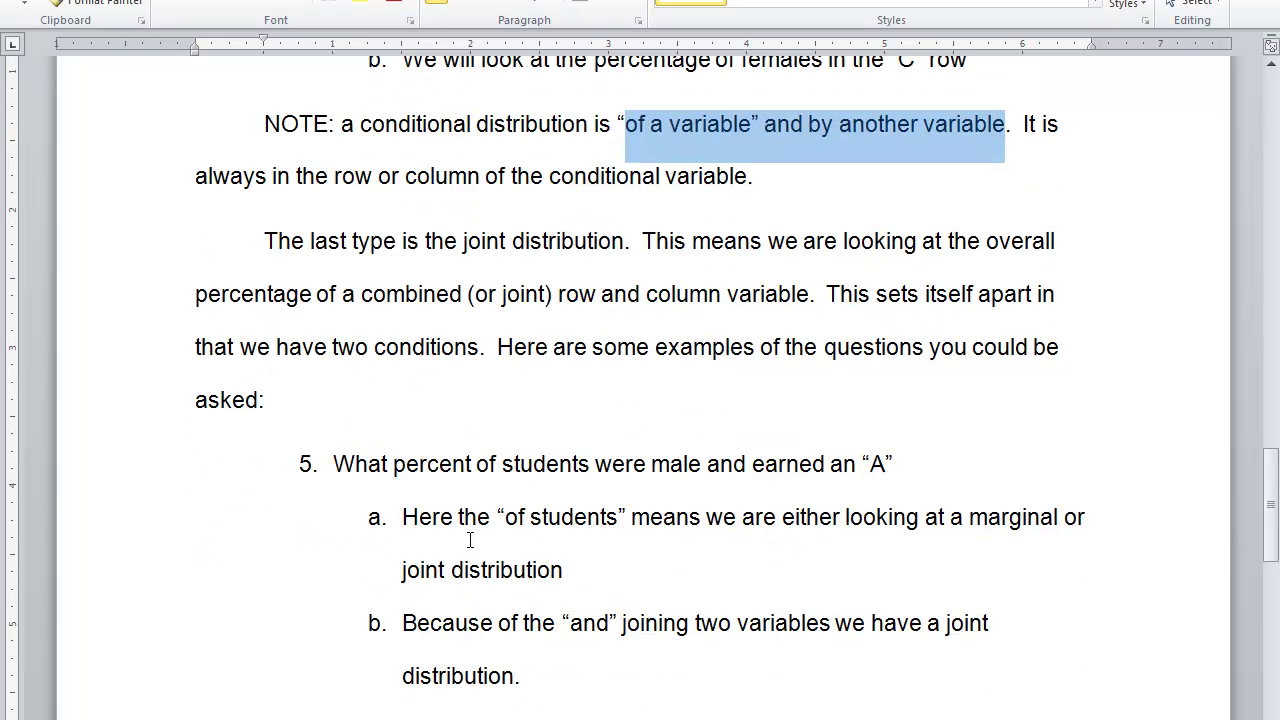
- Highlight the joint distribution paragraph line by line, from “The last type is the joint distribution” through “asked:”
{"action": "left_click_drag", "start_coordinate": [282, 178], "coordinate": [1048, 174]}
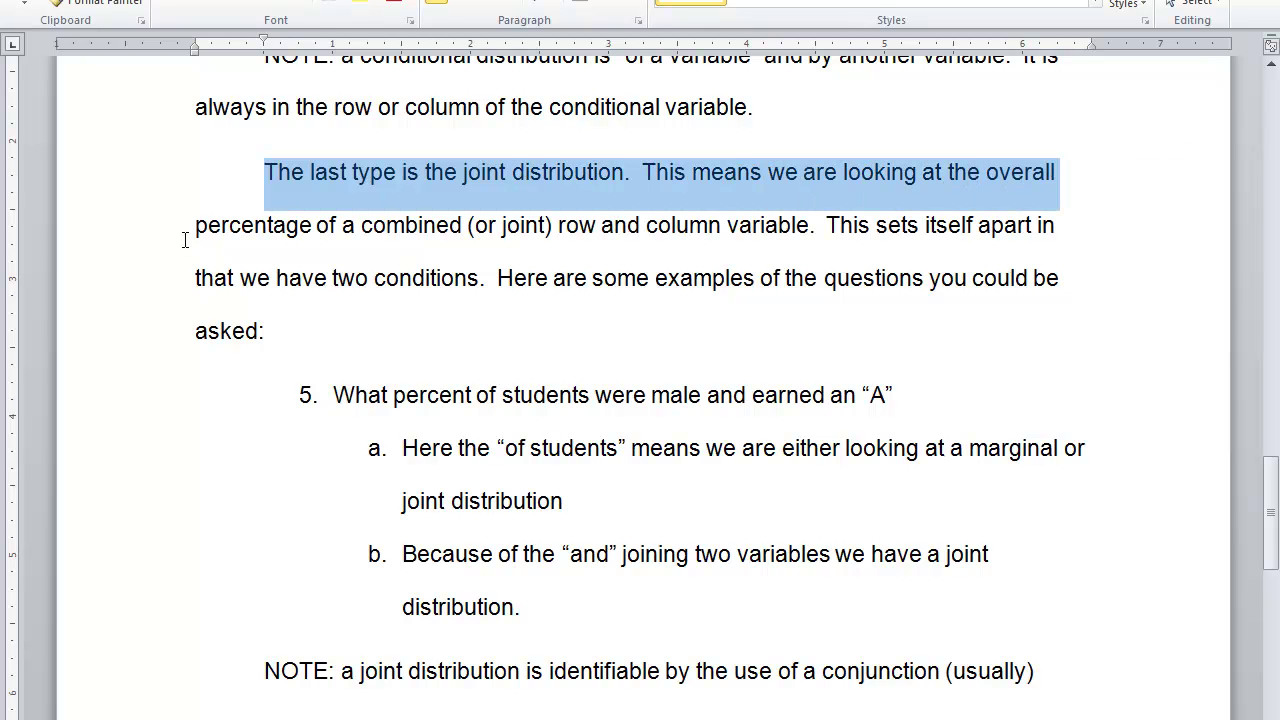
{"action": "left_click_drag", "start_coordinate": [198, 222], "coordinate": [1055, 236]}
{"action": "left_click_drag", "start_coordinate": [199, 280], "coordinate": [1079, 305]}
{"action": "left_click_drag", "start_coordinate": [198, 328], "coordinate": [266, 328]}
{"action": "left_click", "coordinate": [320, 365]}
- Highlight question 5 and its explanations a and b, singling out “and” as the word joining the two variables
{"action": "left_click_drag", "start_coordinate": [333, 395], "coordinate": [896, 396]}
{"action": "left_click_drag", "start_coordinate": [401, 449], "coordinate": [563, 501]}
{"action": "left_click", "coordinate": [430, 554]}
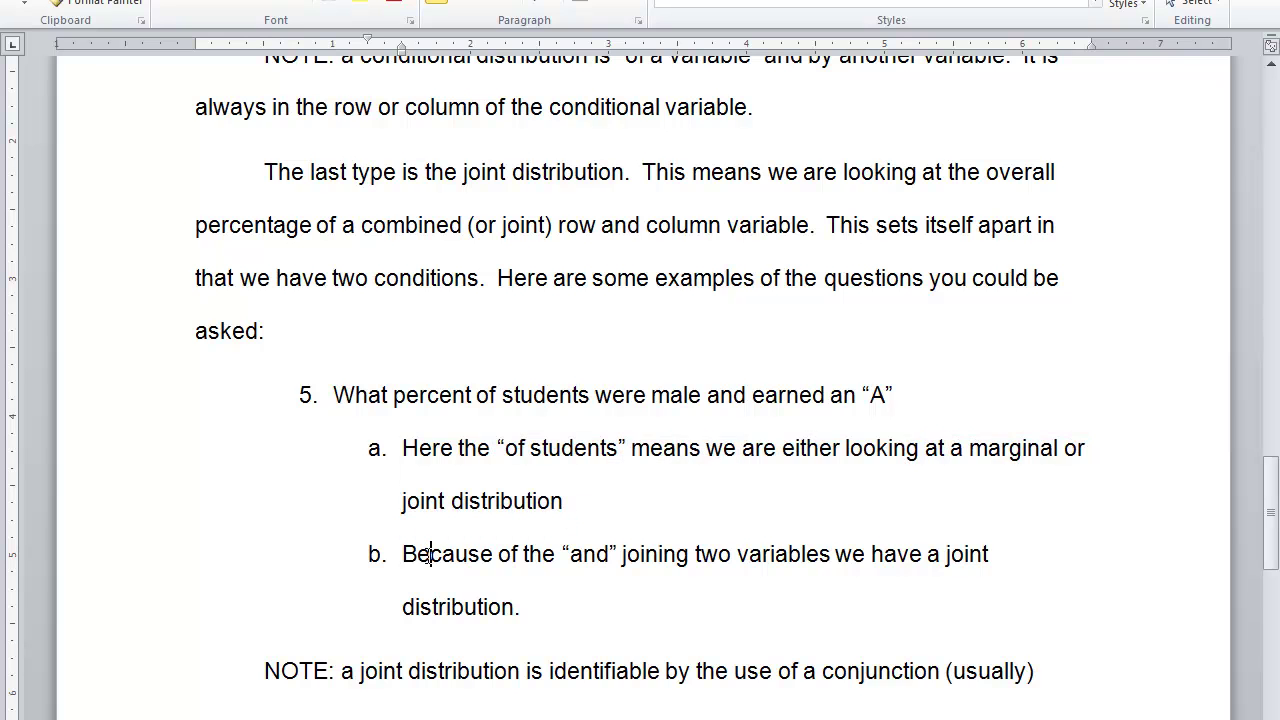
{"action": "left_click_drag", "start_coordinate": [402, 554], "coordinate": [983, 554]}
{"action": "left_click_drag", "start_coordinate": [410, 607], "coordinate": [520, 607]}
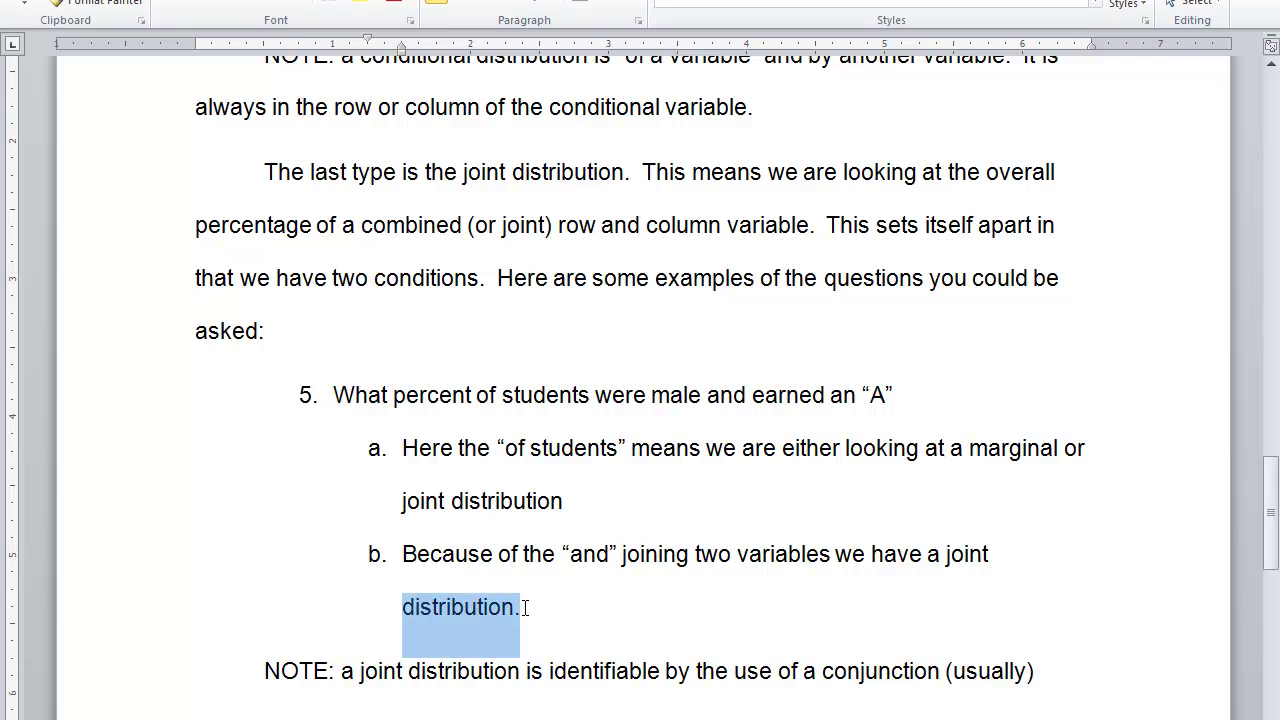
{"action": "left_click", "coordinate": [594, 533]}
{"action": "left_click_drag", "start_coordinate": [570, 558], "coordinate": [620, 556]}
{"action": "left_click", "coordinate": [558, 625]}
{"action": "scroll", "coordinate": [546, 627], "scroll_direction": "down", "scroll_amount": 3}
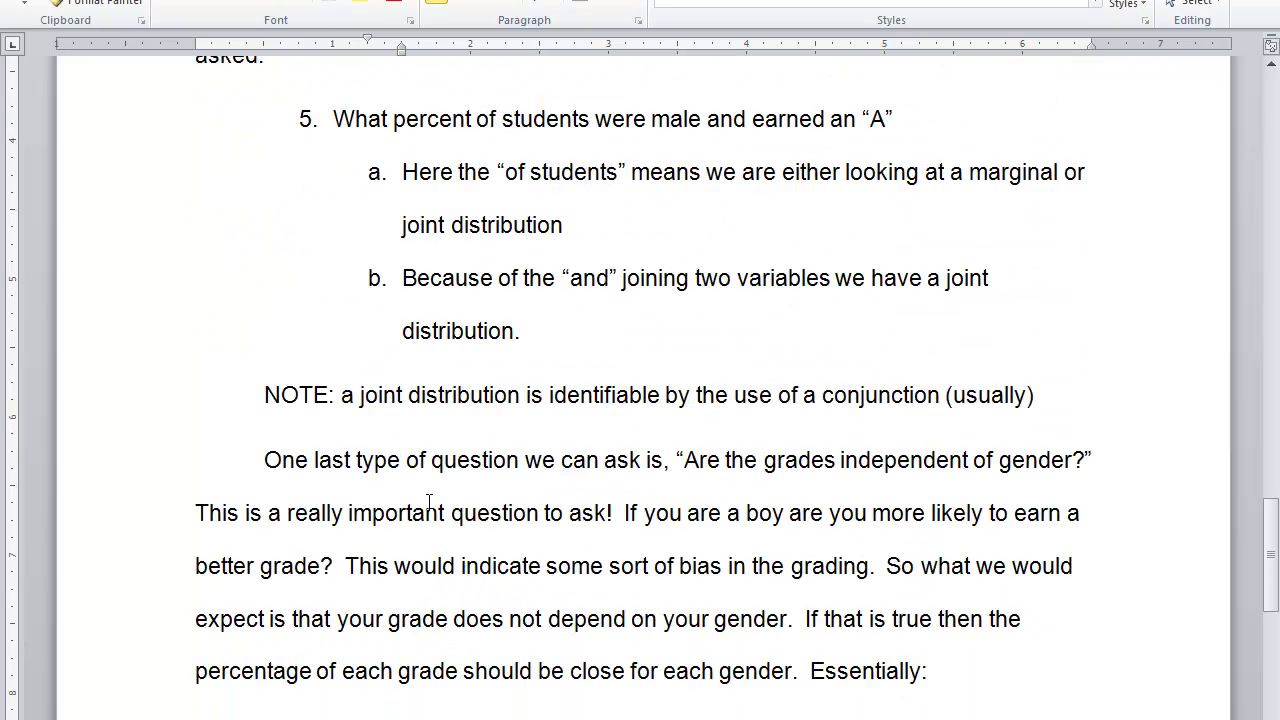
{"action": "scroll", "coordinate": [478, 350], "scroll_direction": "up", "scroll_amount": 1}
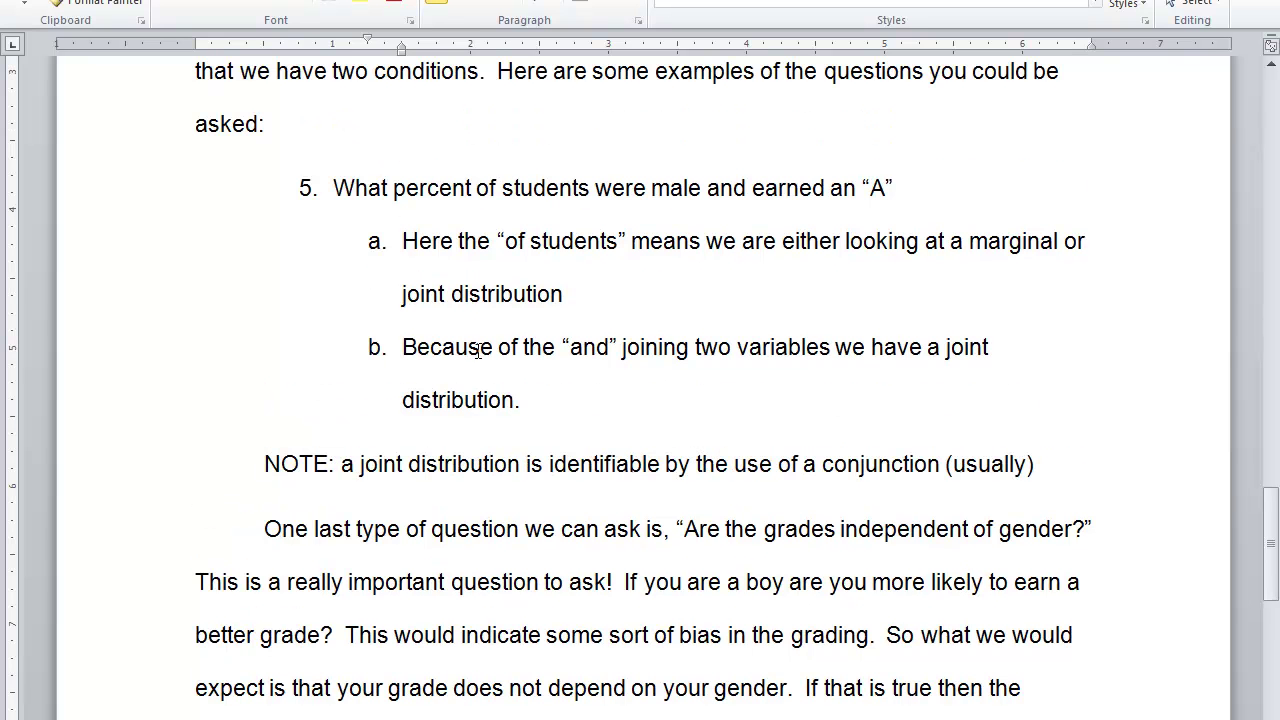
- Switch to StatCrunch and recompute the contingency table with Percent of total displayed instead of Row percent, placing the results window higher
{"action": "key", "text": "alt+Tab"}
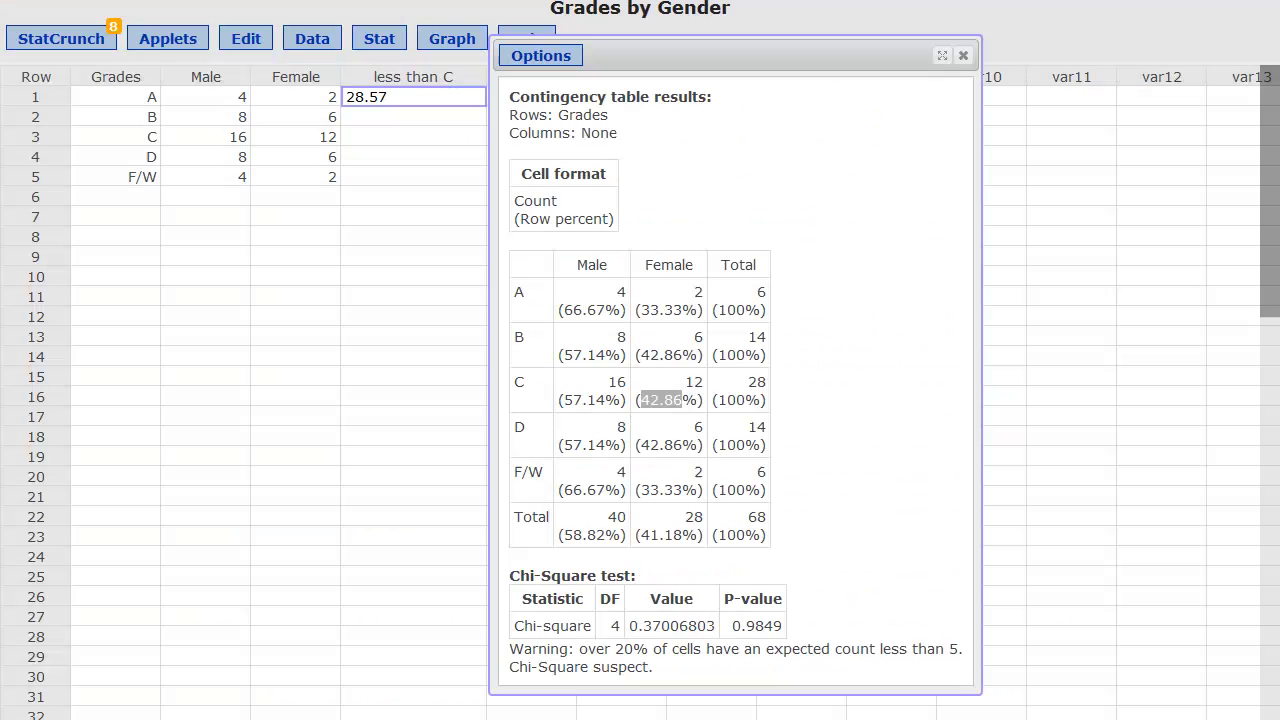
{"action": "left_click", "coordinate": [530, 64]}
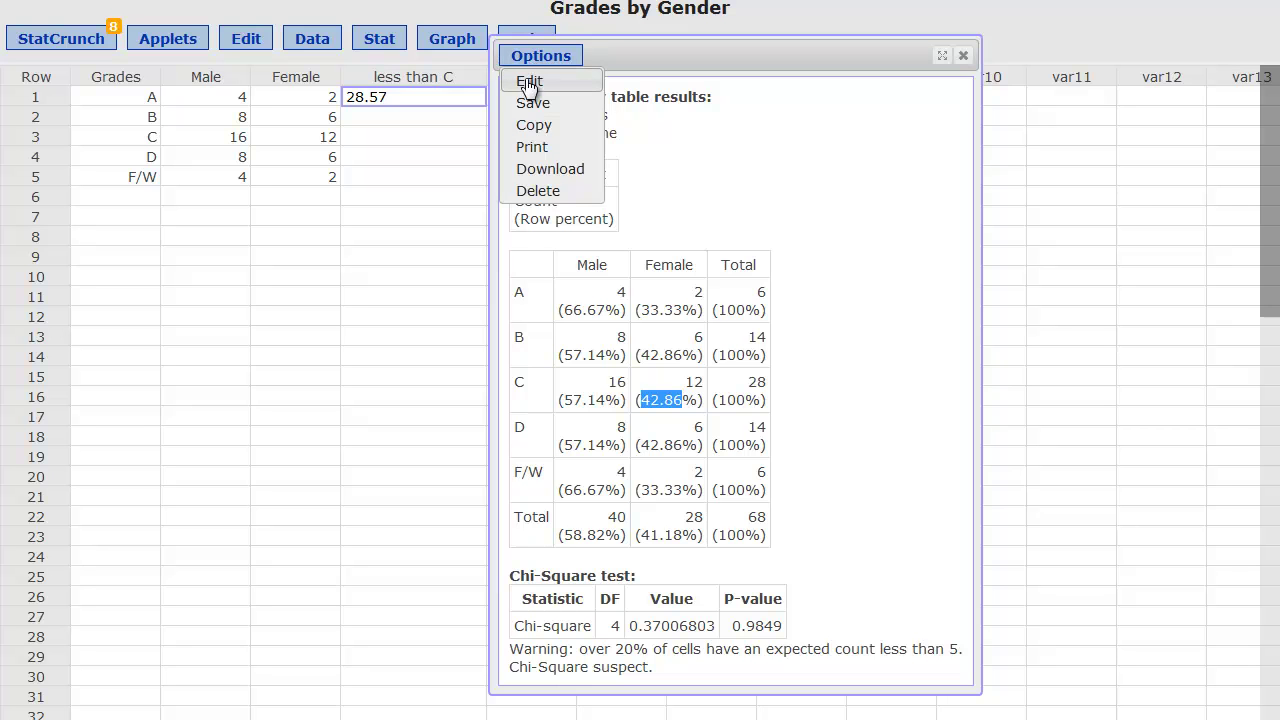
{"action": "left_click", "coordinate": [529, 84]}
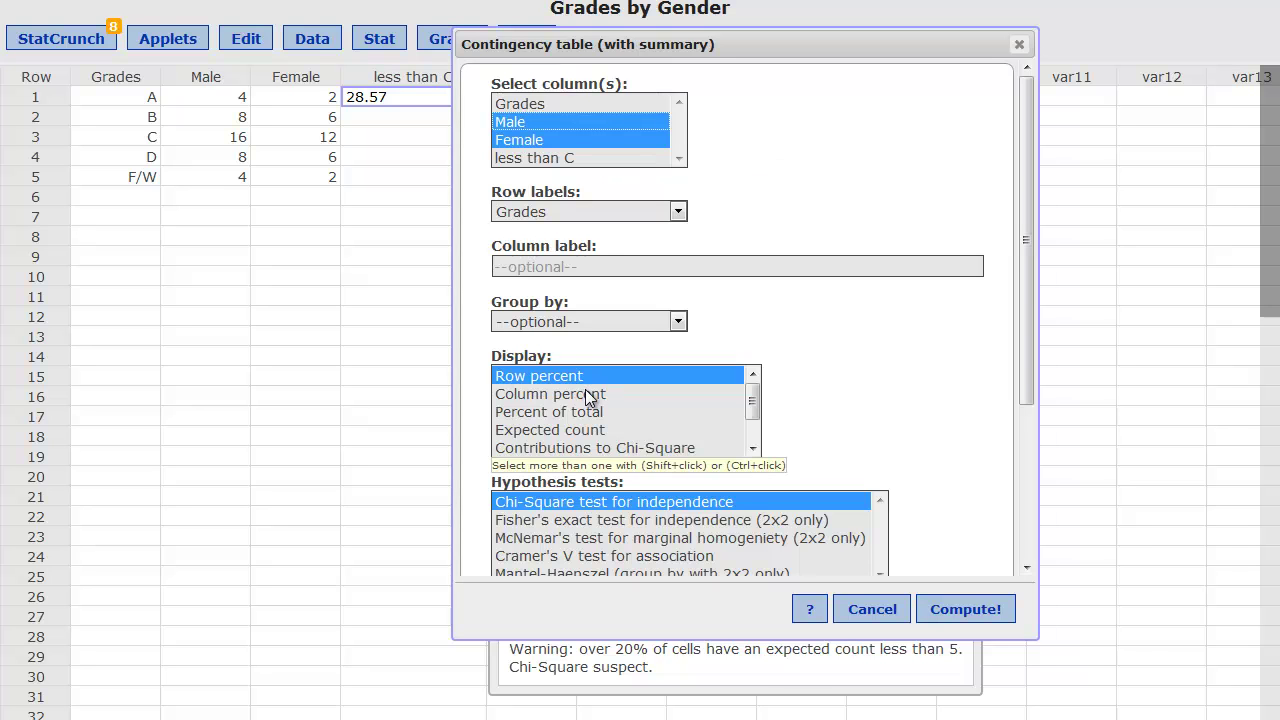
{"action": "left_click", "coordinate": [512, 412]}
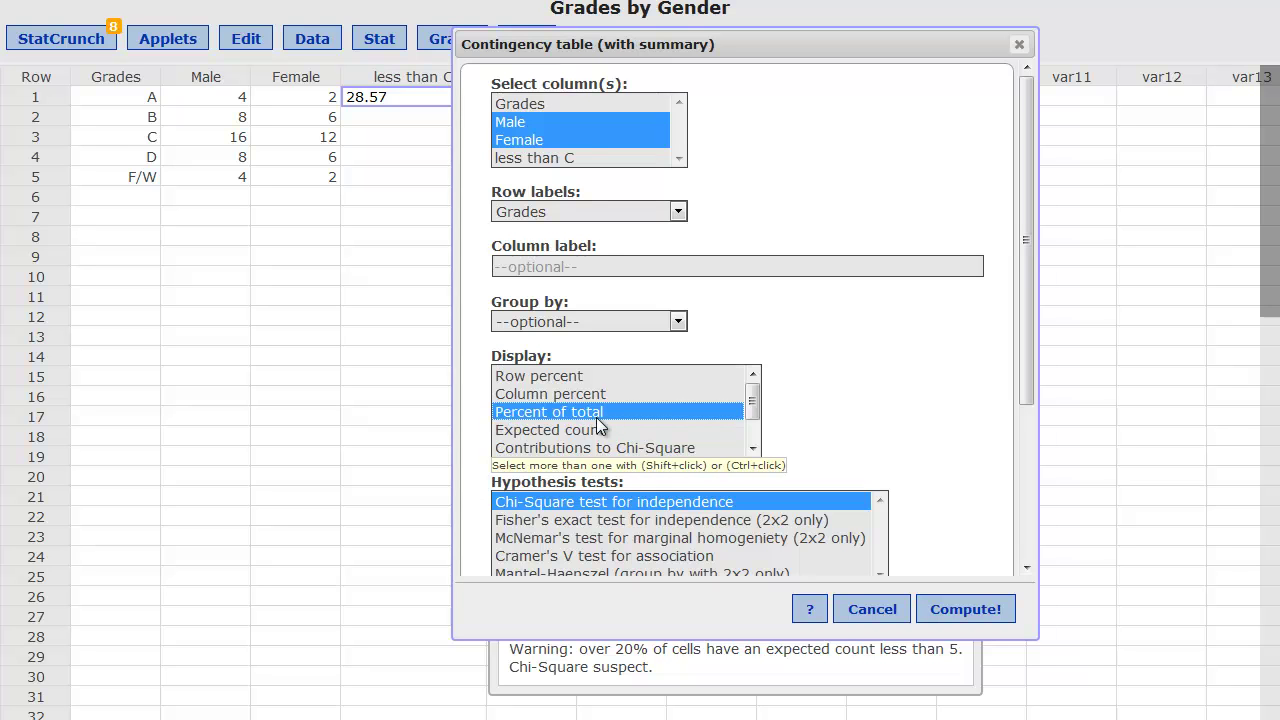
{"action": "left_click", "coordinate": [945, 610]}
{"action": "left_click_drag", "start_coordinate": [823, 240], "coordinate": [713, 72]}
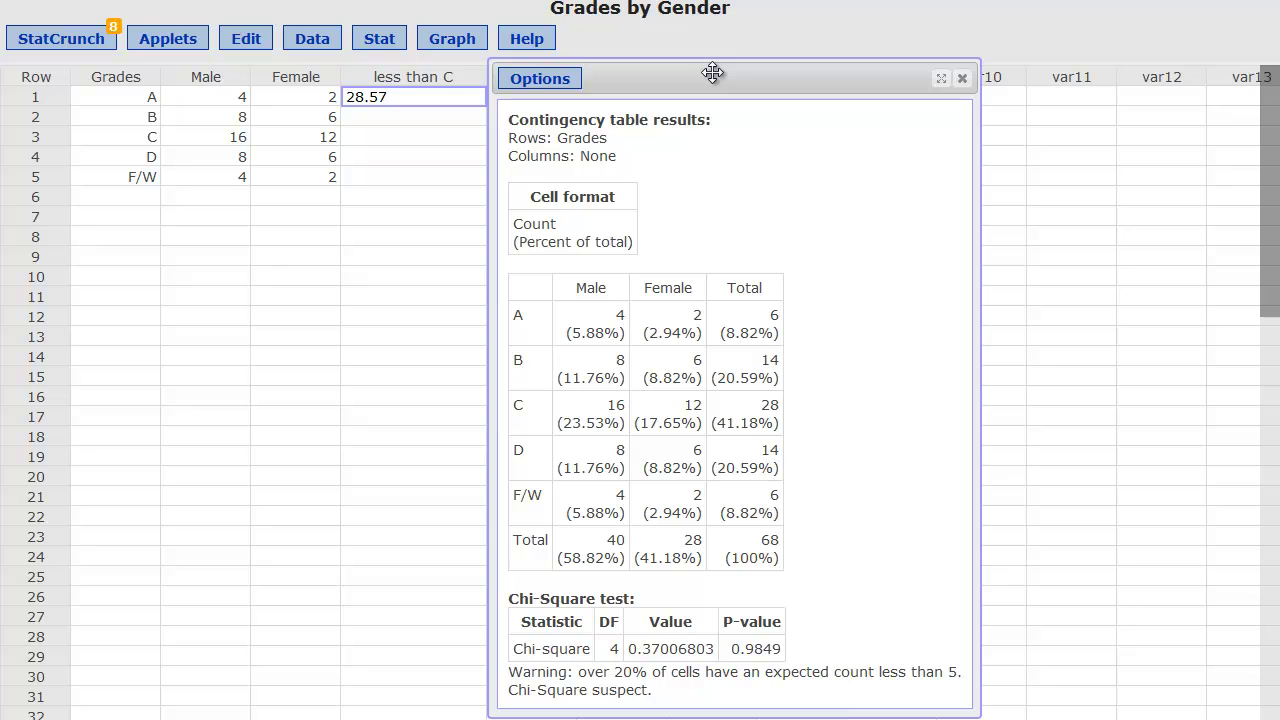
- Highlight the Male A count and percentage, the grand total, and the C and Female total percentages, rereading question 5 in Word along the way
{"action": "double_click", "coordinate": [620, 314]}
{"action": "left_click_drag", "start_coordinate": [759, 540], "coordinate": [777, 537]}
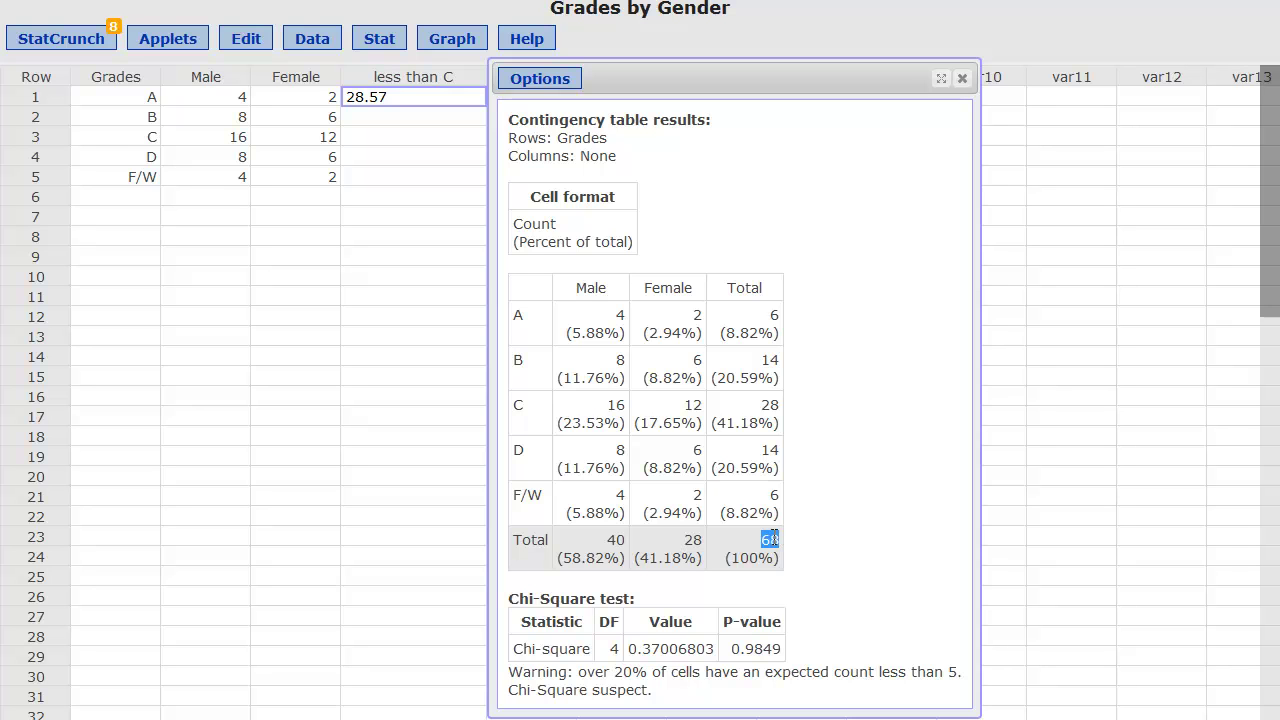
{"action": "left_click", "coordinate": [582, 335]}
{"action": "left_click_drag", "start_coordinate": [582, 335], "coordinate": [618, 337]}
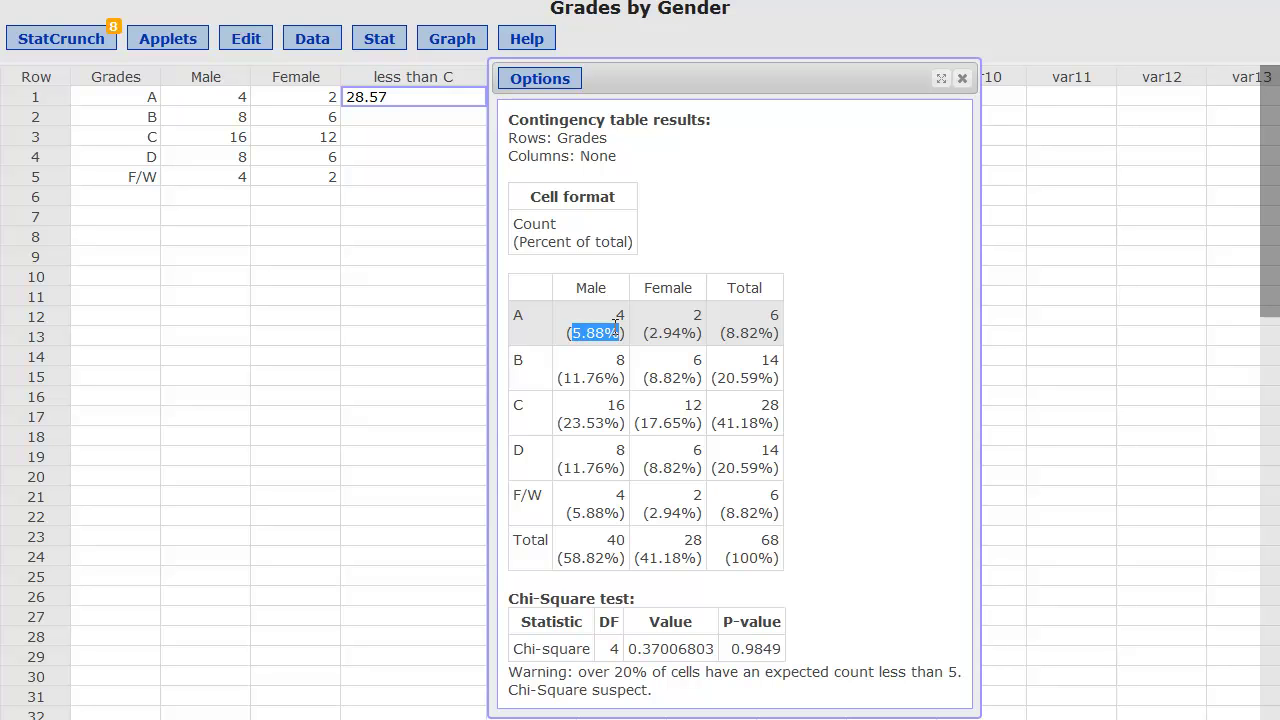
{"action": "left_click_drag", "start_coordinate": [727, 545], "coordinate": [780, 550]}
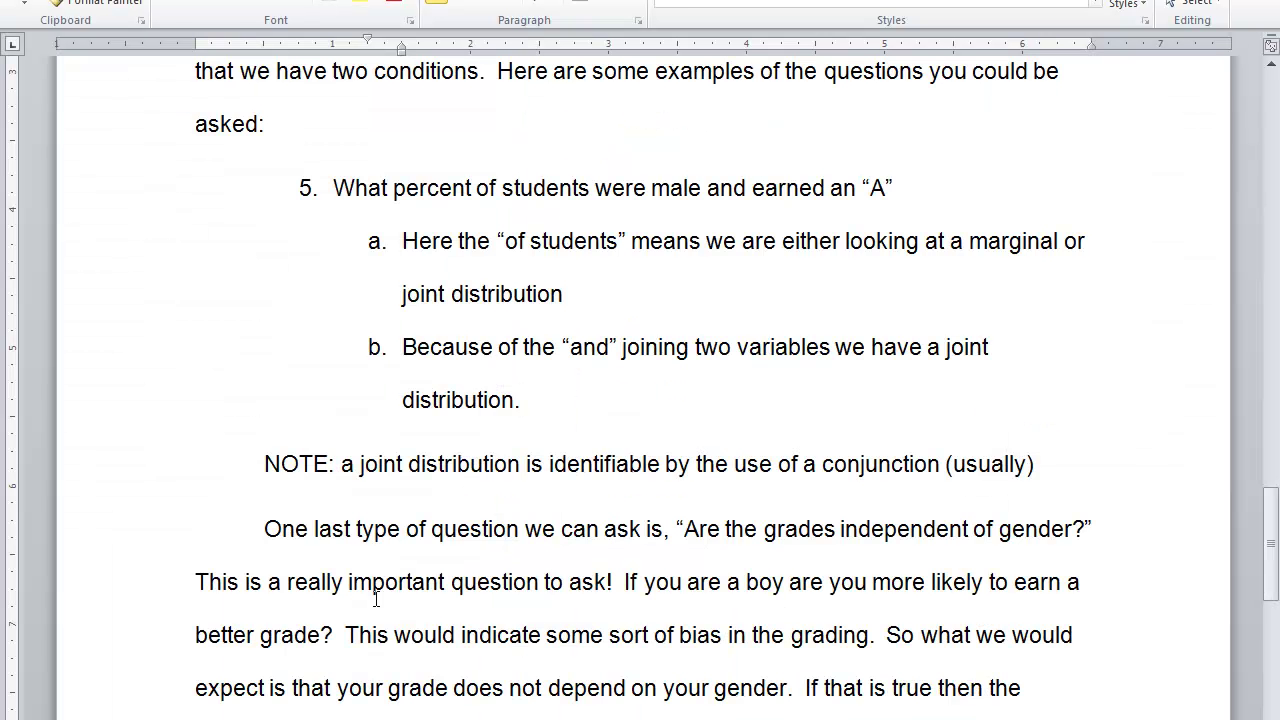
{"action": "left_click_drag", "start_coordinate": [340, 188], "coordinate": [897, 213]}
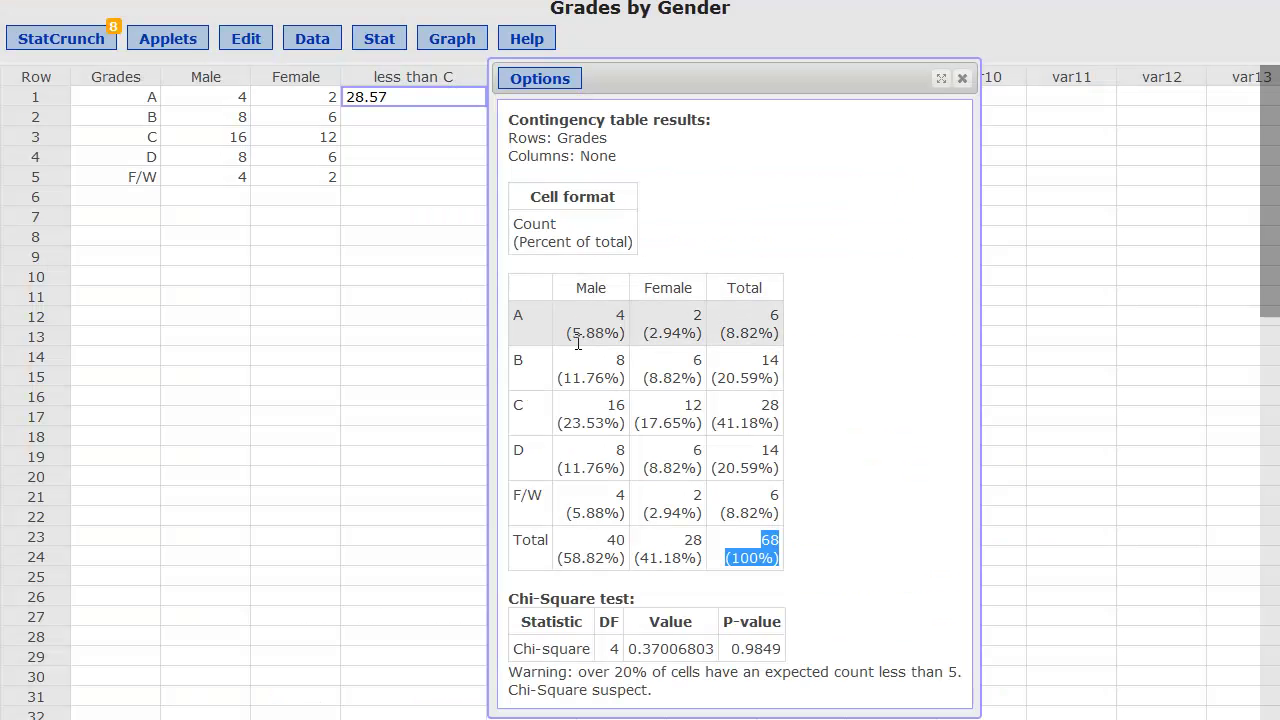
{"action": "left_click_drag", "start_coordinate": [575, 343], "coordinate": [623, 333]}
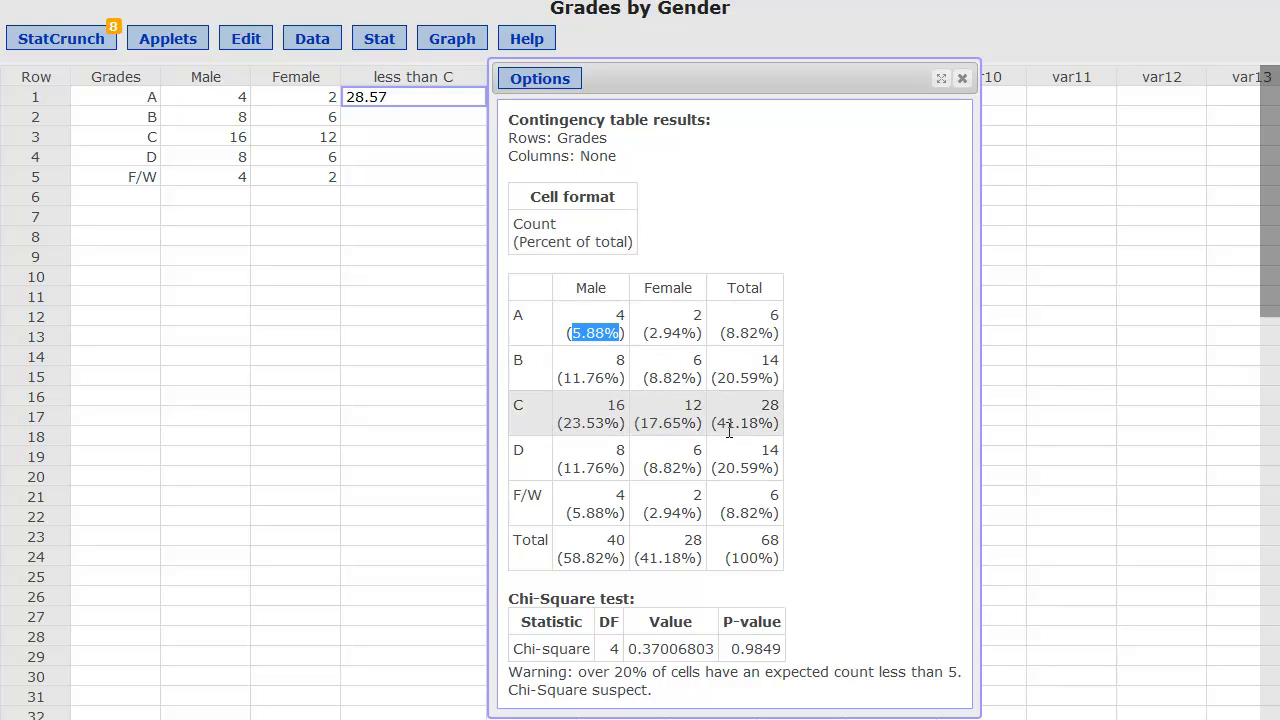
{"action": "left_click_drag", "start_coordinate": [718, 422], "coordinate": [760, 422]}
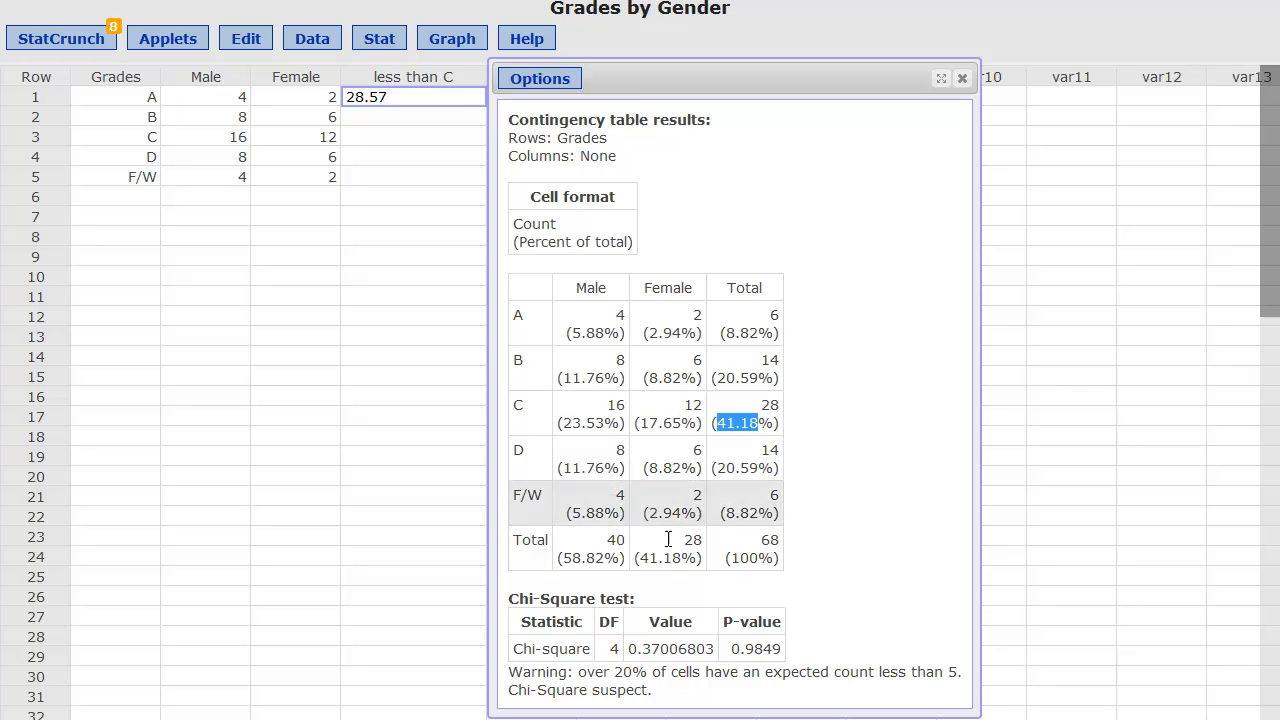
{"action": "left_click_drag", "start_coordinate": [642, 558], "coordinate": [684, 562]}
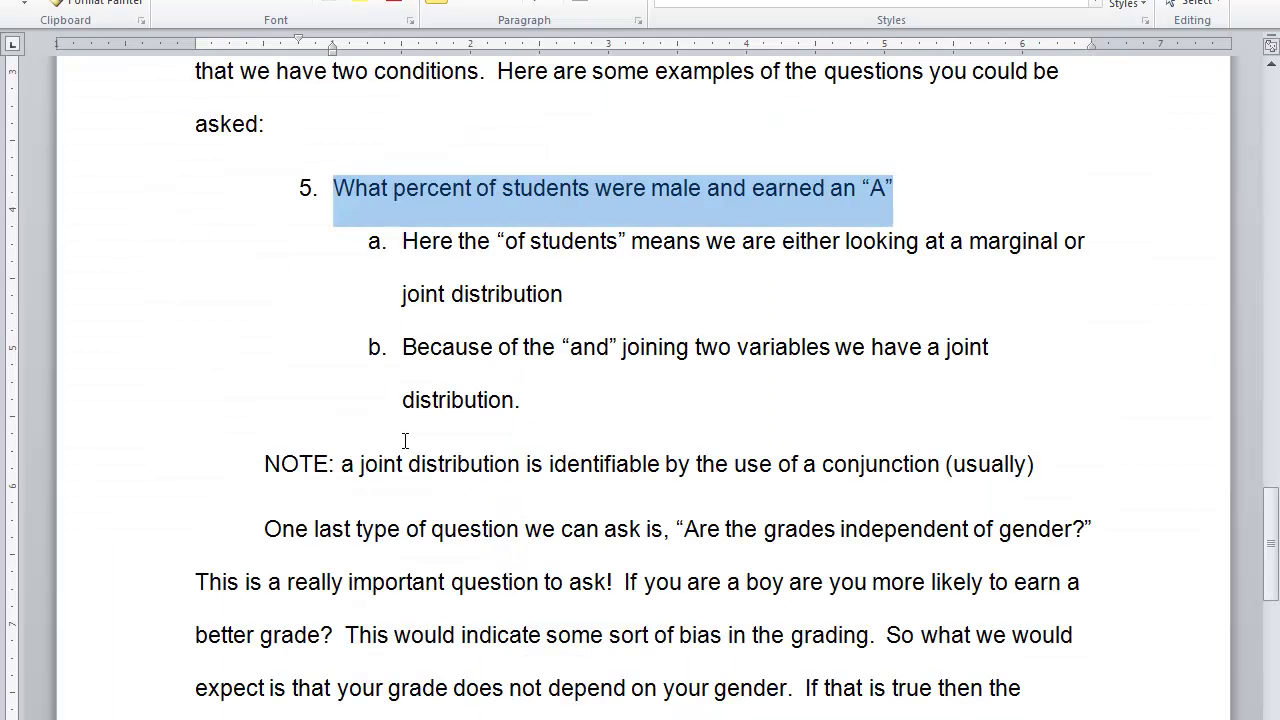
- Switch to Word and highlight the NOTE on identifying a joint distribution, singling out “a conjunction”
{"action": "scroll", "coordinate": [640, 400], "scroll_direction": "down", "scroll_amount": 1}
{"action": "left_click", "coordinate": [384, 395]}
{"action": "left_click_drag", "start_coordinate": [357, 393], "coordinate": [1037, 385]}
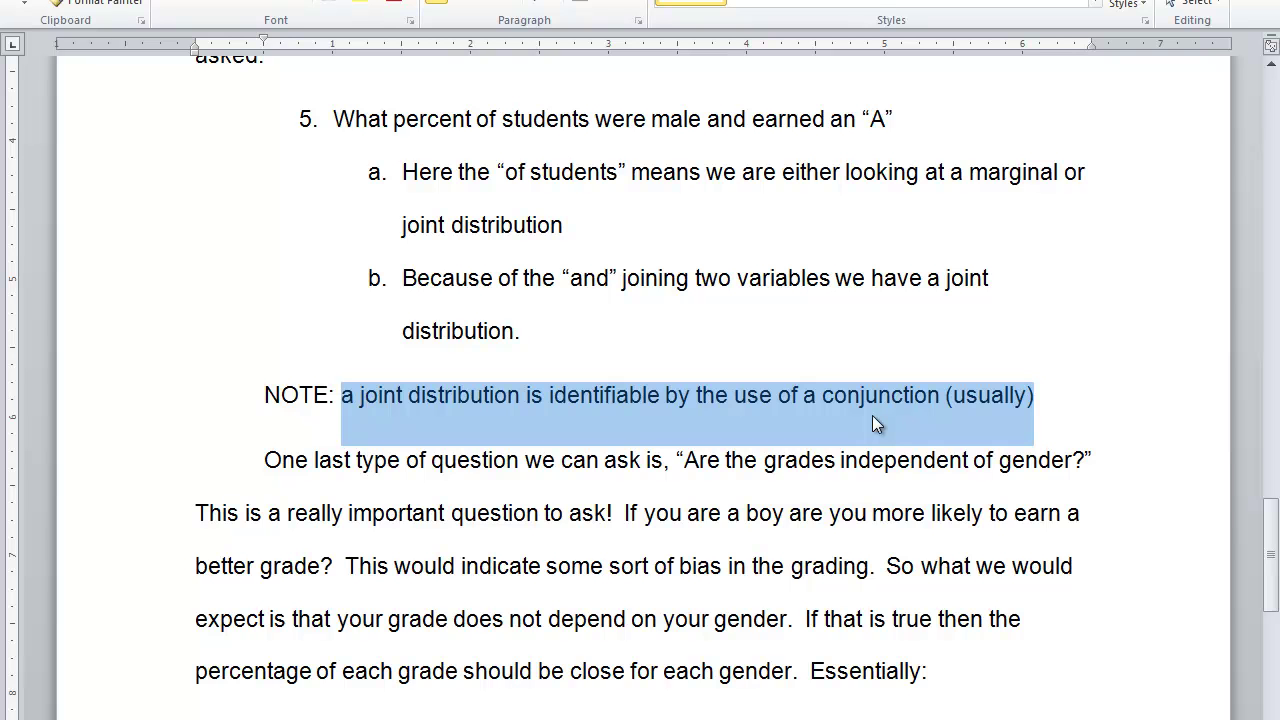
{"action": "left_click", "coordinate": [822, 398]}
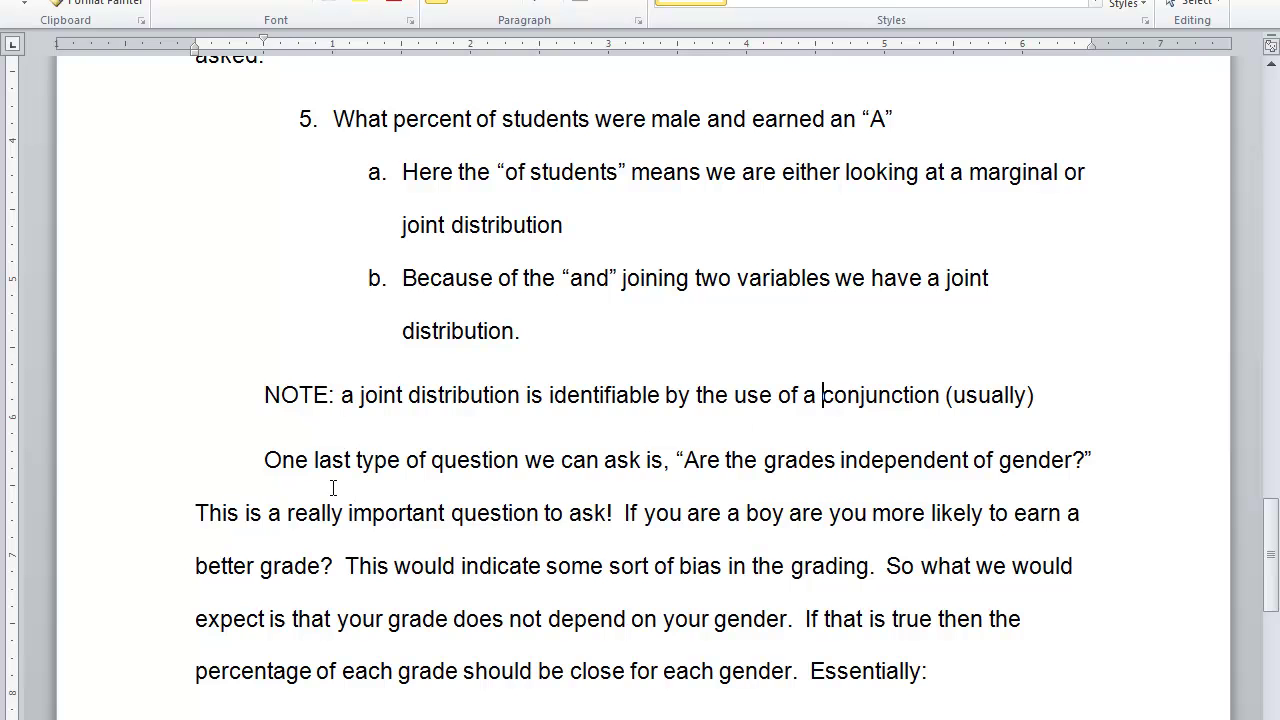
{"action": "left_click_drag", "start_coordinate": [804, 398], "coordinate": [946, 394]}
{"action": "left_click", "coordinate": [660, 405]}
{"action": "left_click_drag", "start_coordinate": [341, 395], "coordinate": [1076, 399]}
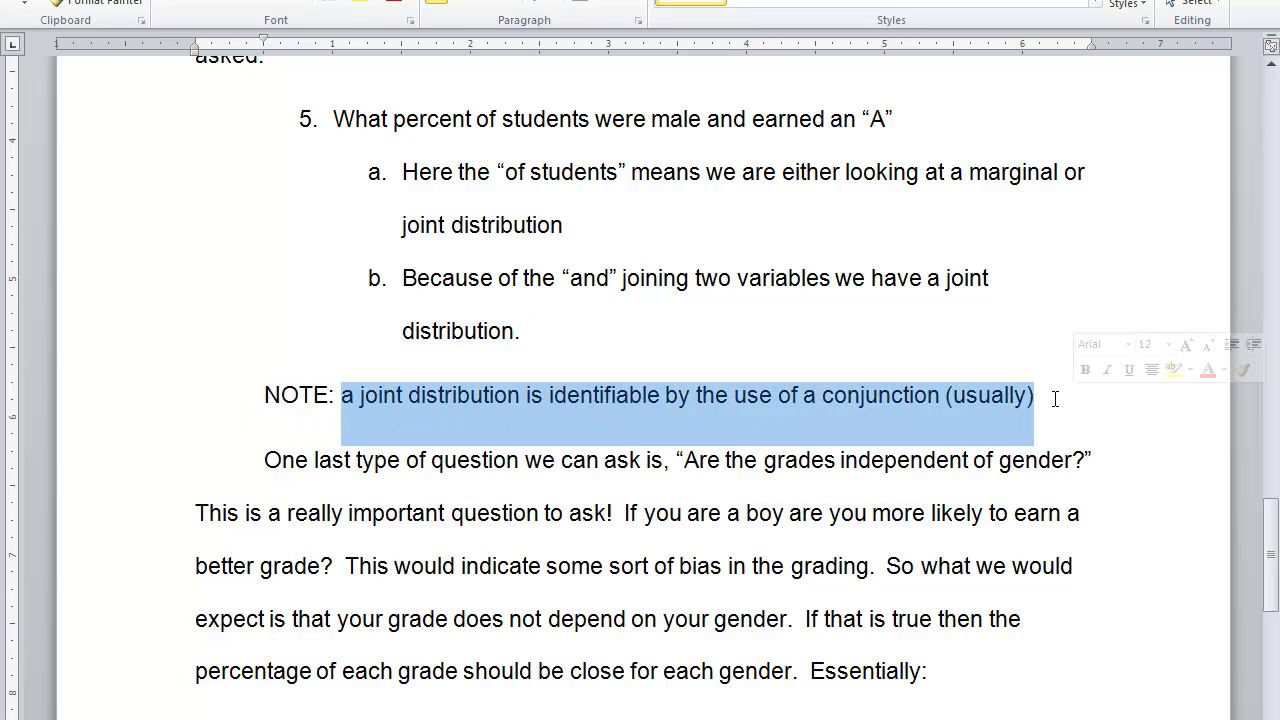
- Highlight the question “Are the grades independent of gender?” and the sentences after it, through “some sort of bias in the grading”
{"action": "left_click", "coordinate": [447, 474]}
{"action": "left_click_drag", "start_coordinate": [263, 464], "coordinate": [1103, 461]}
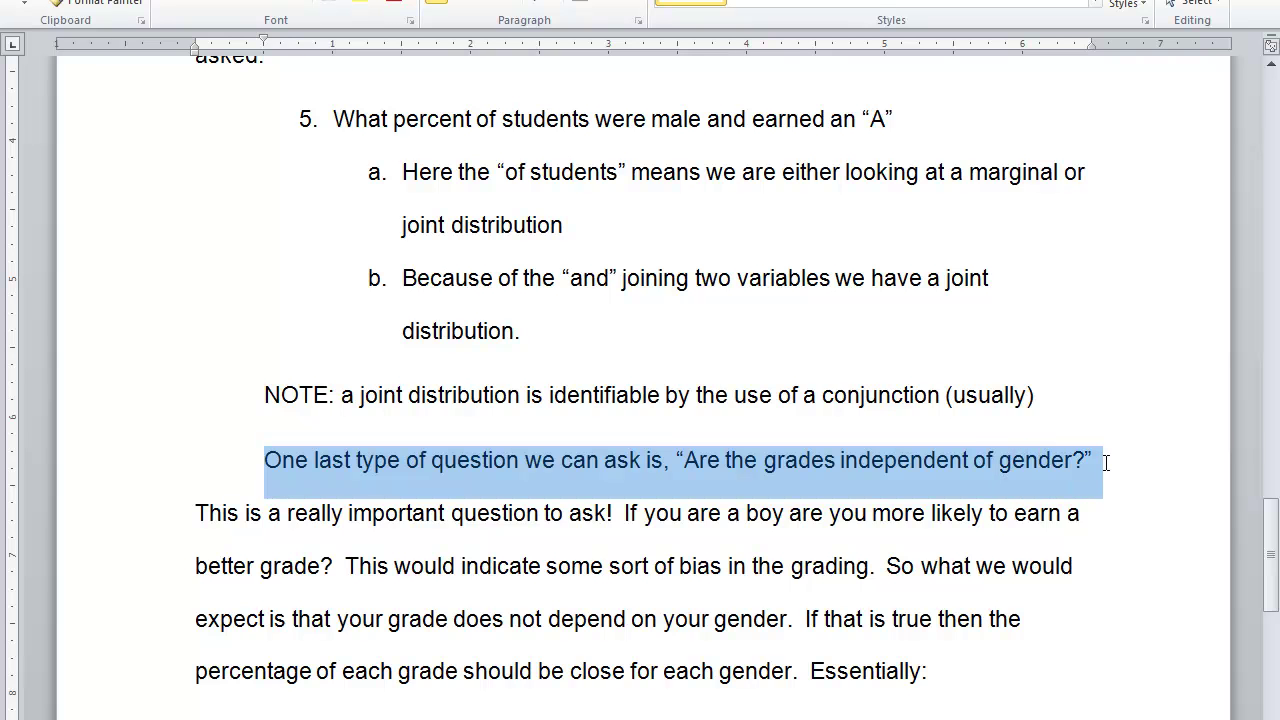
{"action": "left_click_drag", "start_coordinate": [195, 512], "coordinate": [618, 511]}
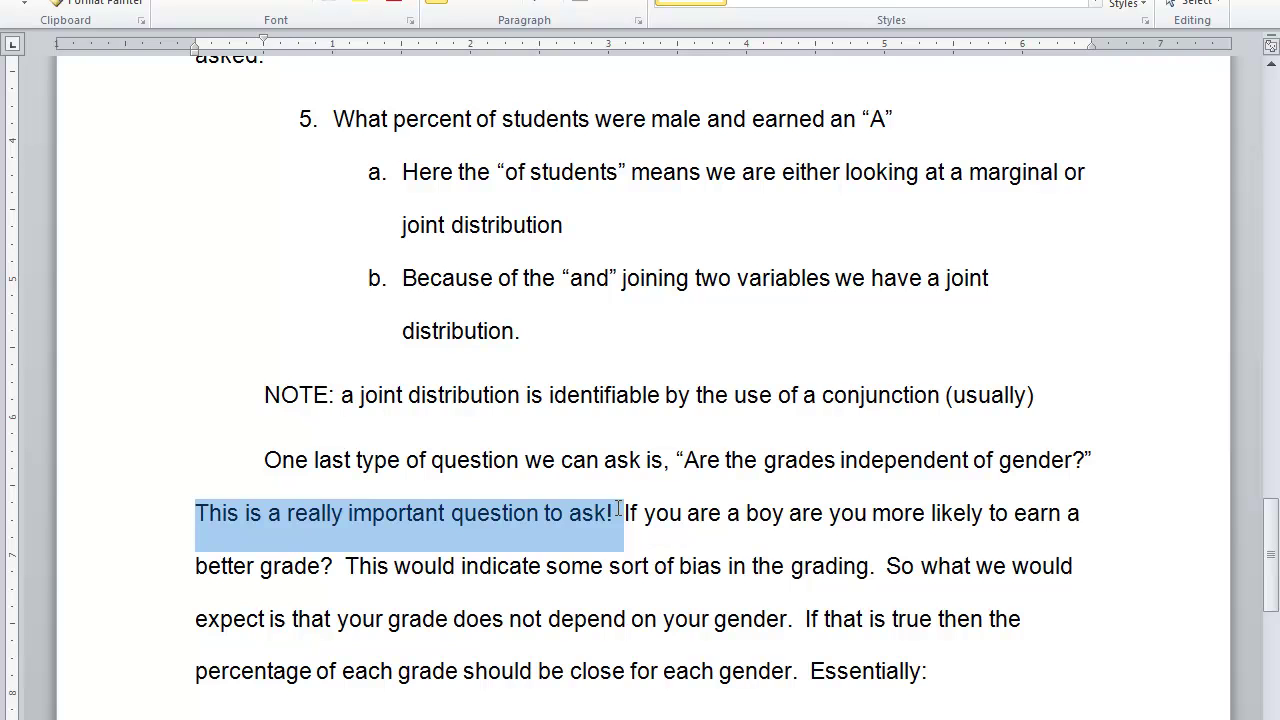
{"action": "left_click_drag", "start_coordinate": [624, 512], "coordinate": [1097, 516]}
{"action": "left_click_drag", "start_coordinate": [193, 560], "coordinate": [849, 584]}
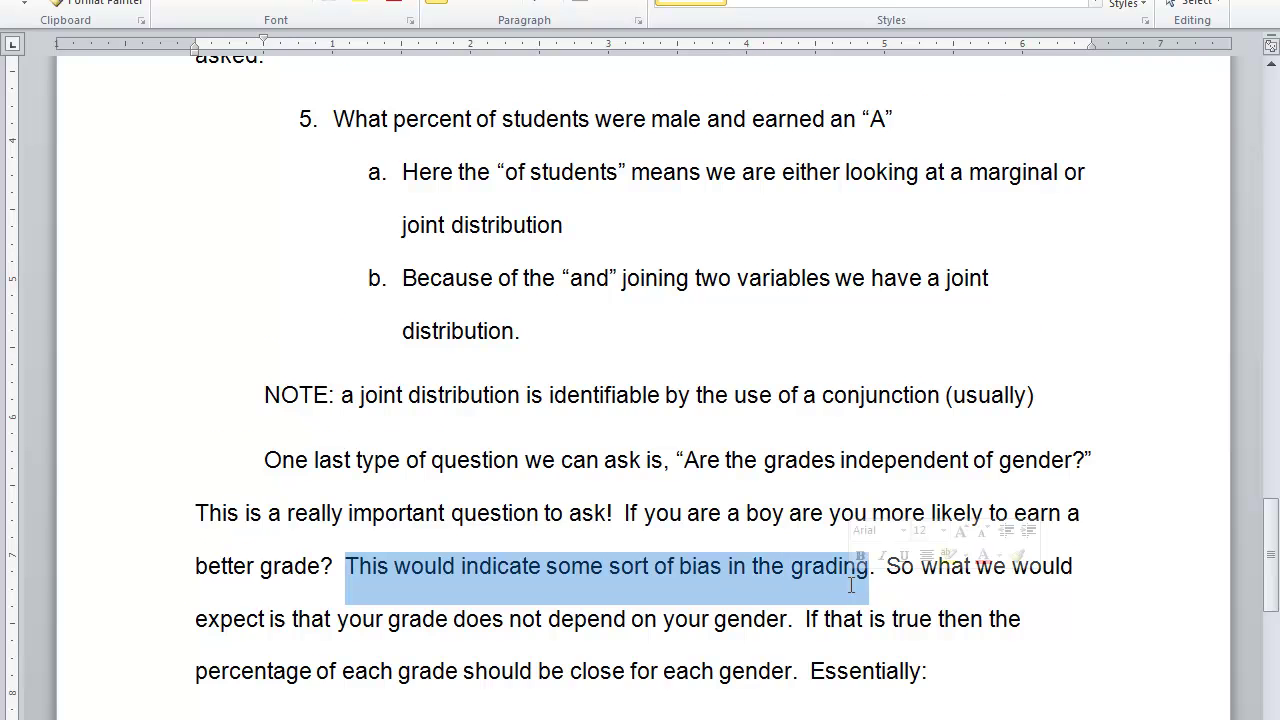
- Highlight the rest of the independence paragraph, from “So what we would expect” through “Essentially:”, revisiting the bias wording
{"action": "scroll", "coordinate": [849, 584], "scroll_direction": "down", "scroll_amount": 2}
{"action": "scroll", "coordinate": [851, 585], "scroll_direction": "down", "scroll_amount": 1}
{"action": "left_click_drag", "start_coordinate": [888, 290], "coordinate": [1075, 290]}
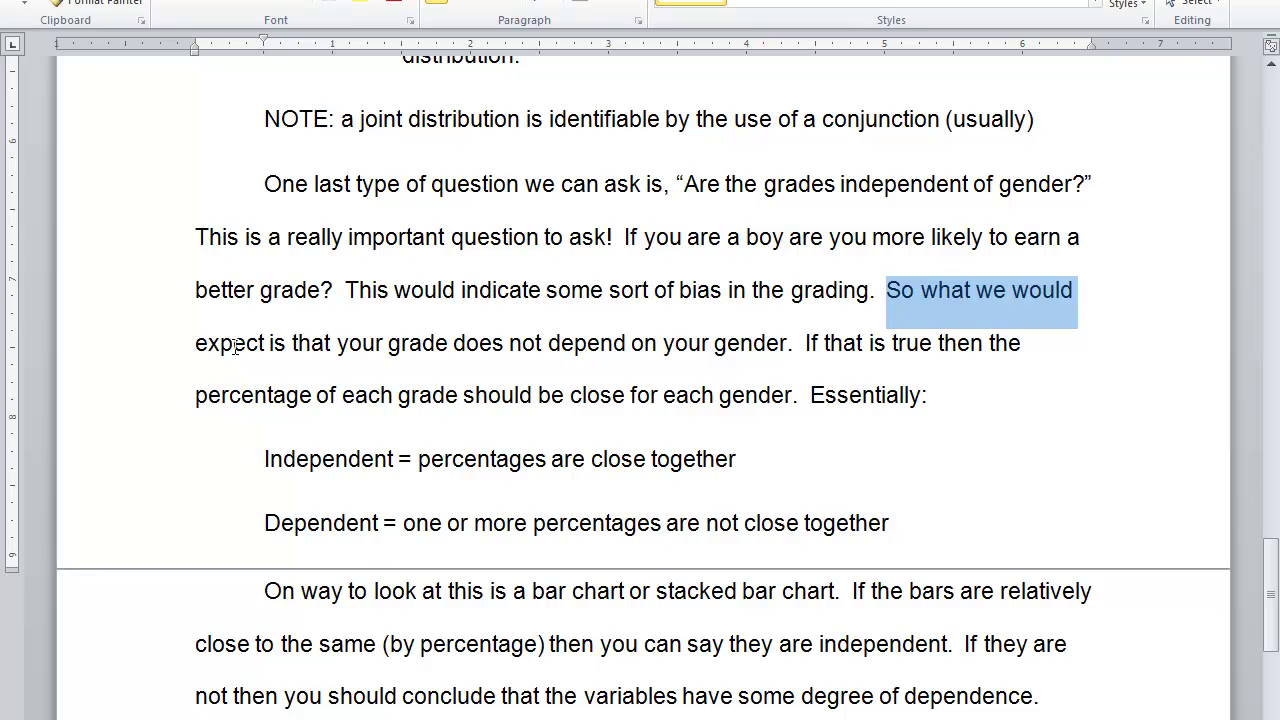
{"action": "left_click", "coordinate": [966, 290]}
{"action": "left_click_drag", "start_coordinate": [890, 290], "coordinate": [1071, 290]}
{"action": "left_click_drag", "start_coordinate": [197, 343], "coordinate": [764, 346]}
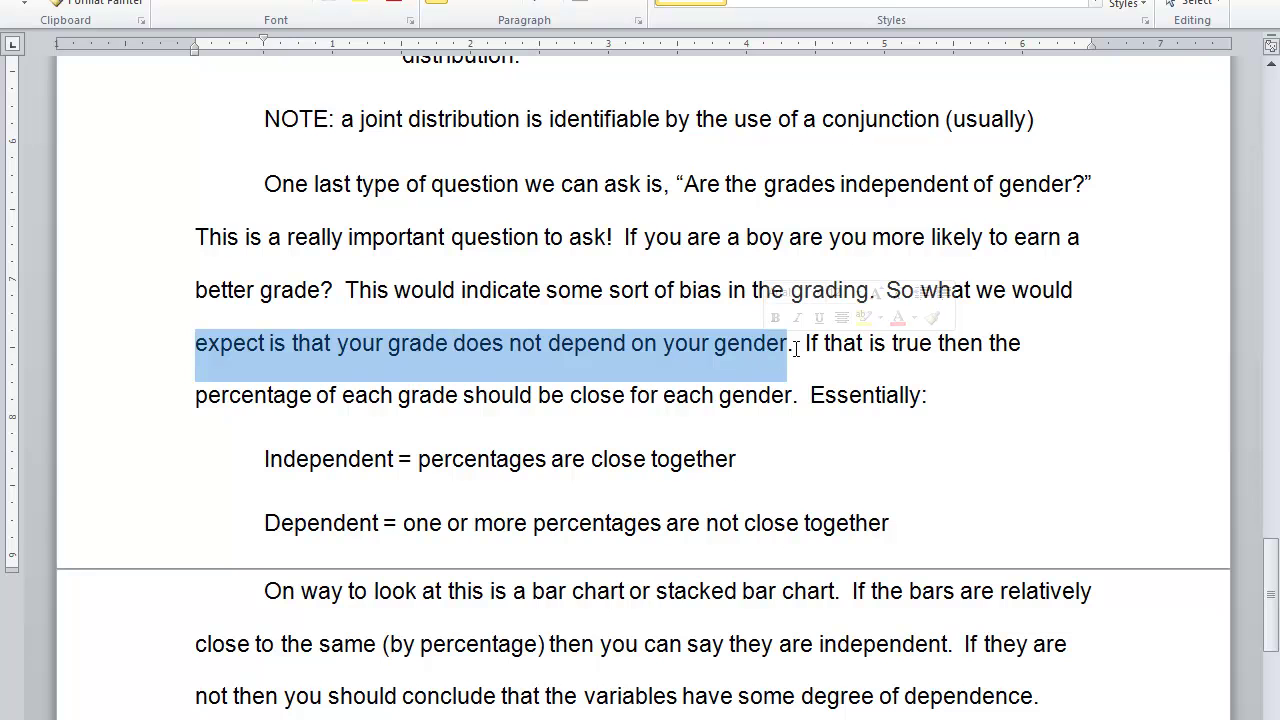
{"action": "key", "text": "Right"}
{"action": "left_click_drag", "start_coordinate": [610, 290], "coordinate": [728, 290]}
{"action": "left_click_drag", "start_coordinate": [338, 350], "coordinate": [1020, 358]}
{"action": "left_click_drag", "start_coordinate": [195, 395], "coordinate": [902, 400]}
- Highlight the definition line for Independent and the one for Dependent below it
{"action": "left_click", "coordinate": [704, 450]}
{"action": "left_click_drag", "start_coordinate": [264, 458], "coordinate": [396, 456]}
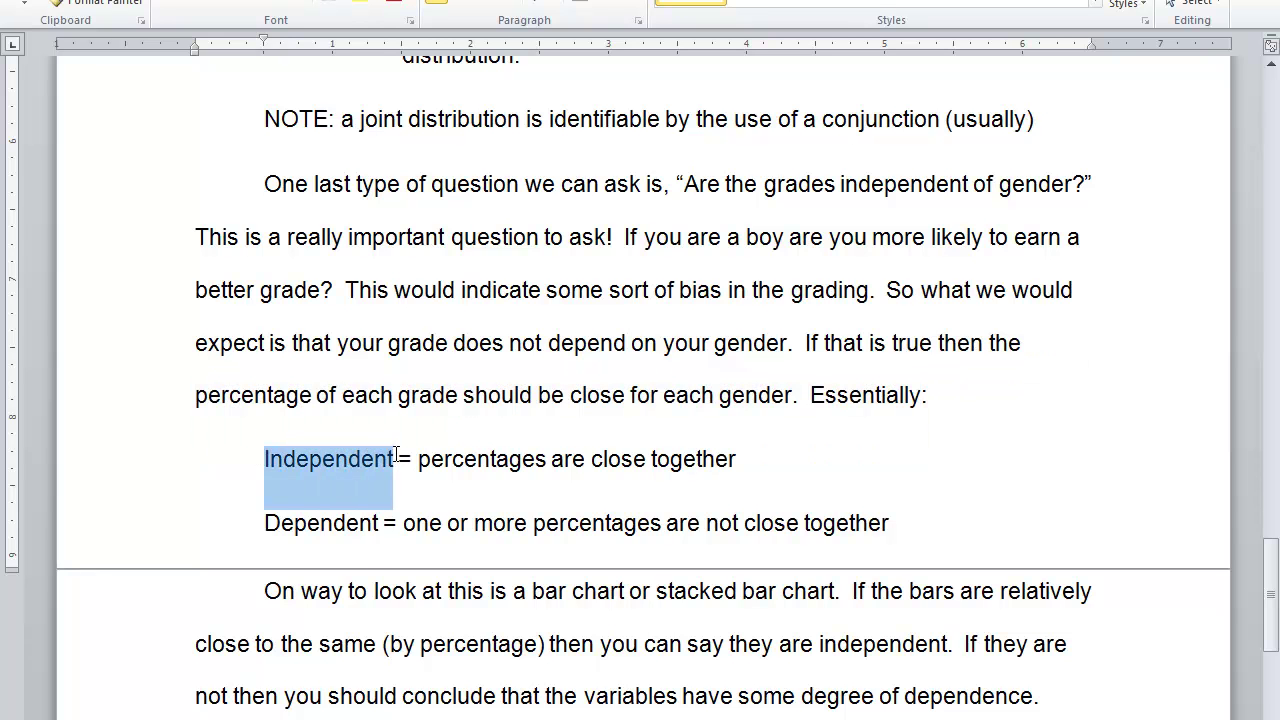
{"action": "left_click_drag", "start_coordinate": [396, 456], "coordinate": [721, 490]}
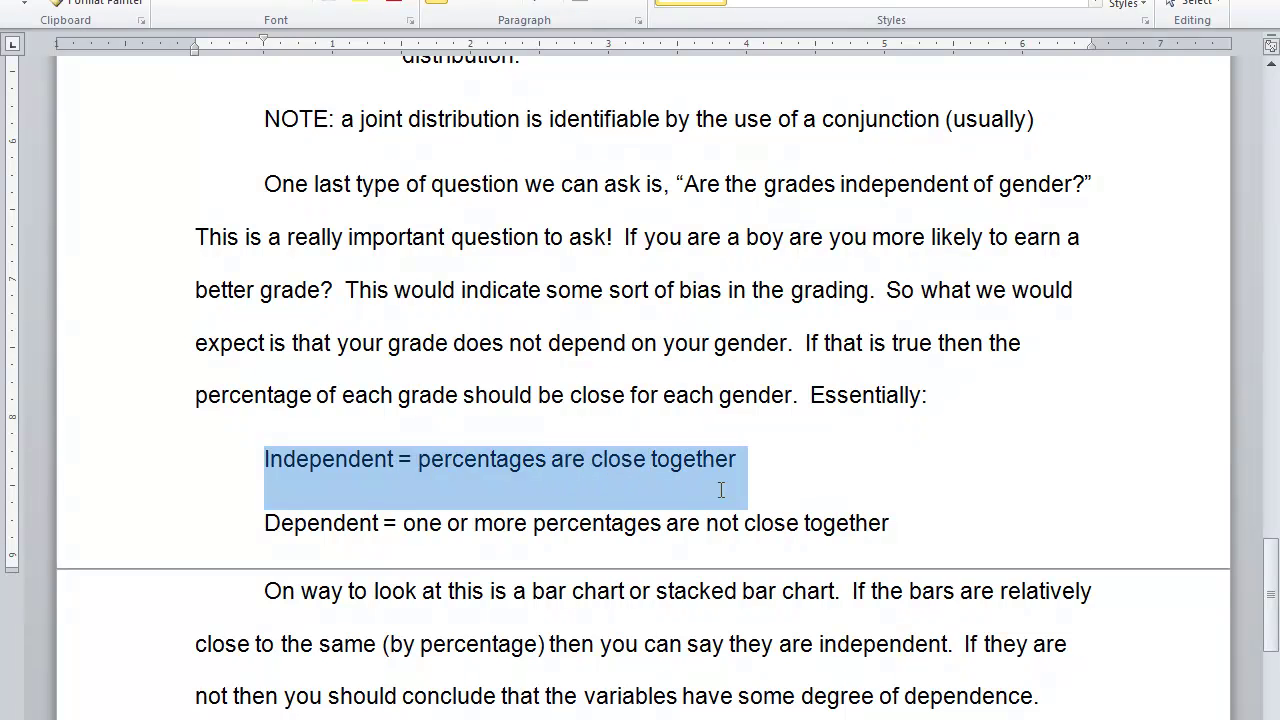
{"action": "left_click", "coordinate": [263, 523]}
{"action": "left_click_drag", "start_coordinate": [263, 523], "coordinate": [860, 538]}
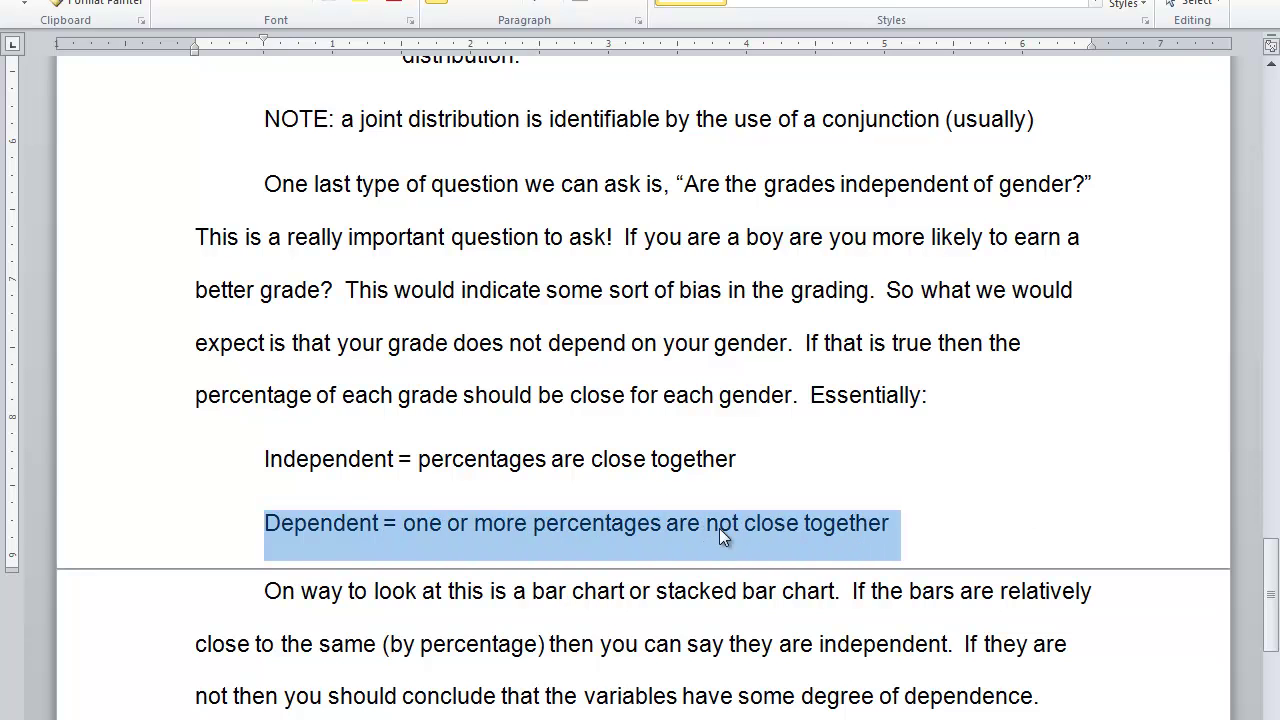
- Highlight “your grade”, “your gender” and “depend on your gender” in the paragraph, plus “percentages are not close together” in the Dependent definition
{"action": "left_click_drag", "start_coordinate": [390, 343], "coordinate": [762, 346]}
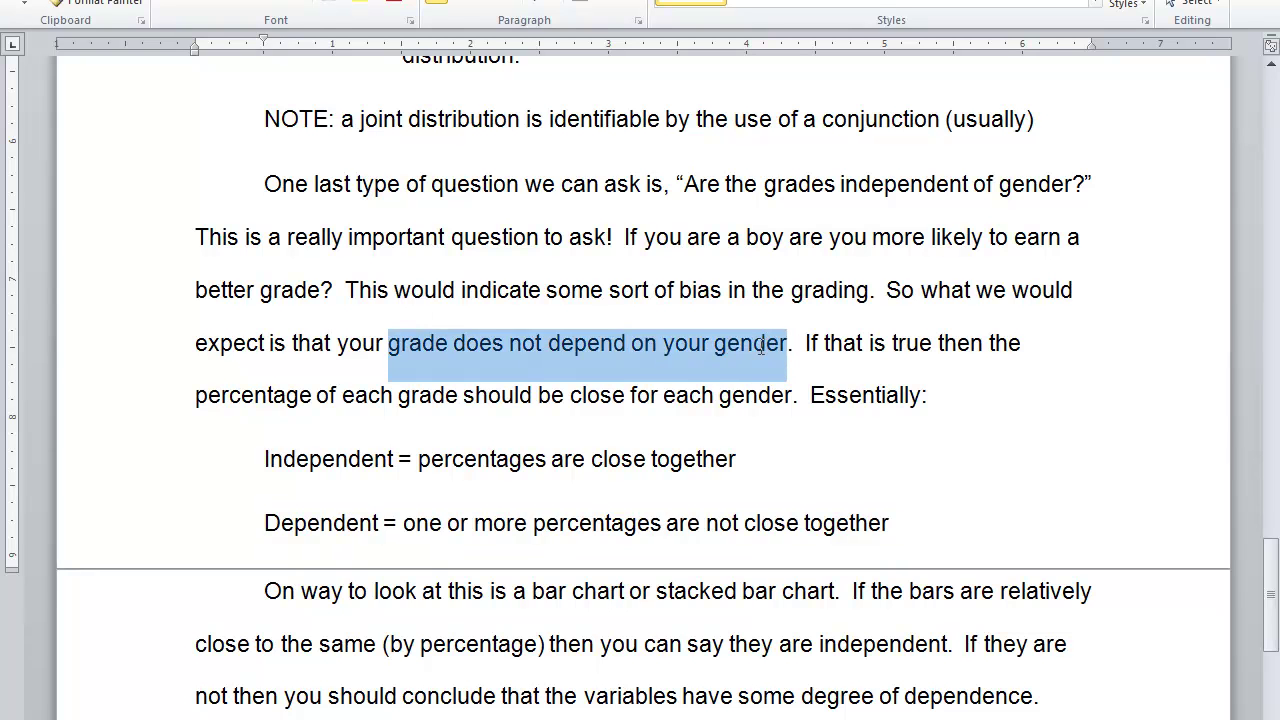
{"action": "left_click", "coordinate": [706, 343]}
{"action": "left_click_drag", "start_coordinate": [664, 343], "coordinate": [760, 343]}
{"action": "left_click_drag", "start_coordinate": [340, 343], "coordinate": [440, 348]}
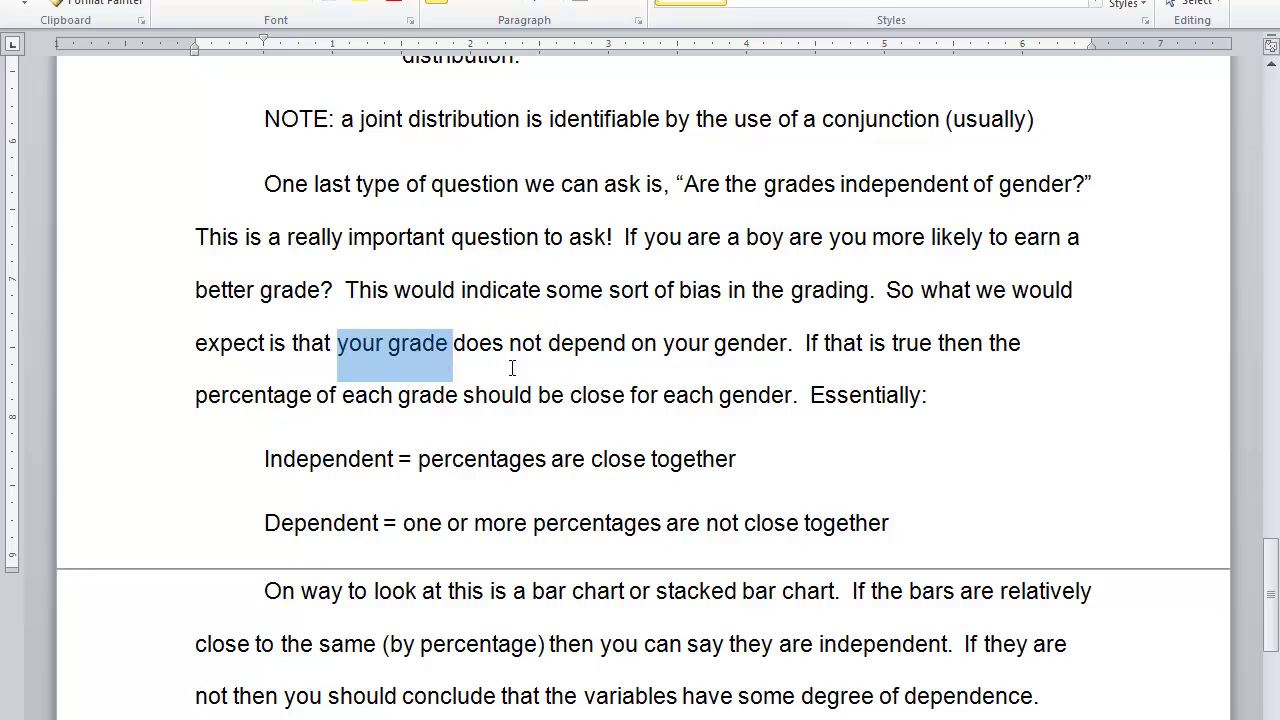
{"action": "left_click_drag", "start_coordinate": [666, 346], "coordinate": [778, 348]}
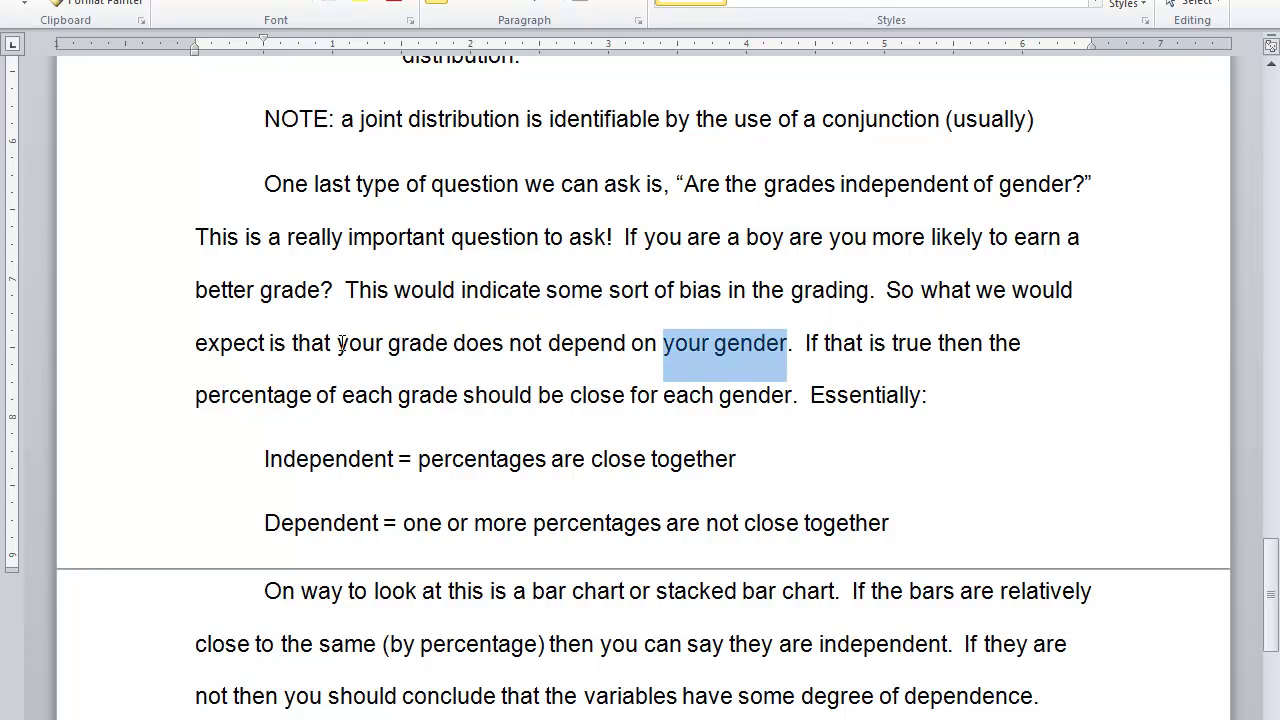
{"action": "left_click_drag", "start_coordinate": [340, 343], "coordinate": [437, 343]}
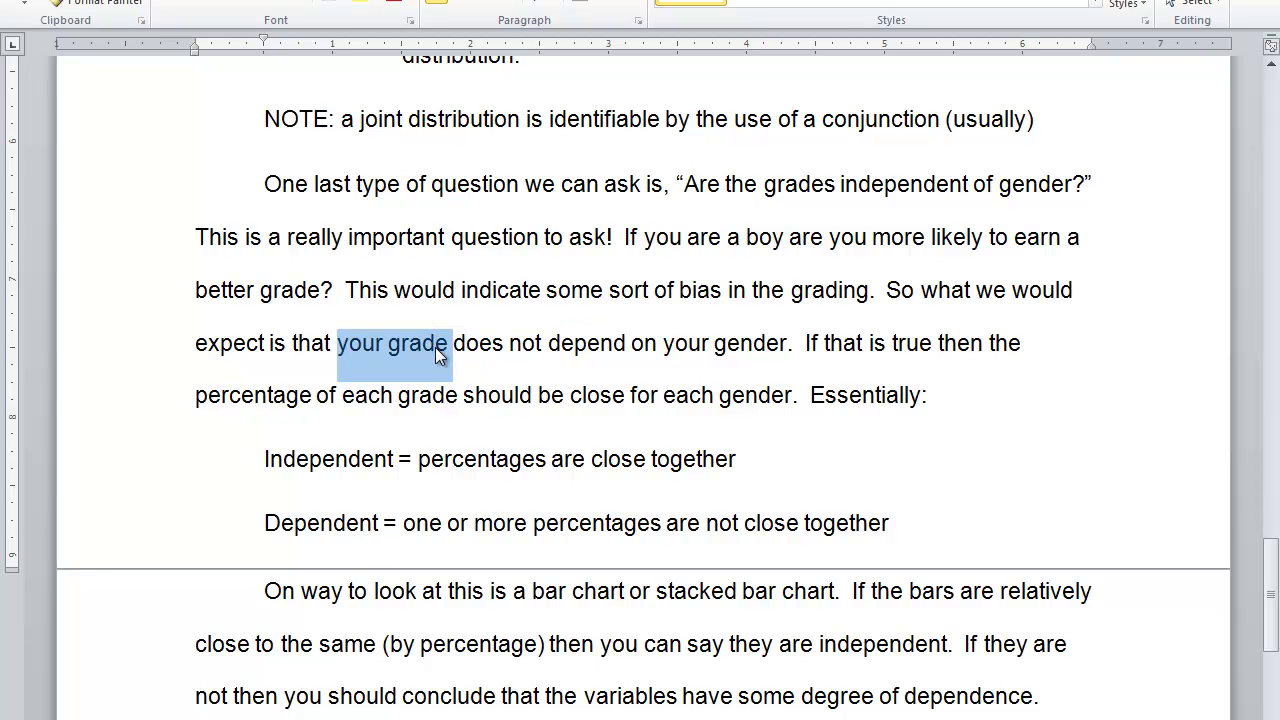
{"action": "left_click", "coordinate": [522, 344]}
{"action": "left_click_drag", "start_coordinate": [550, 344], "coordinate": [757, 337]}
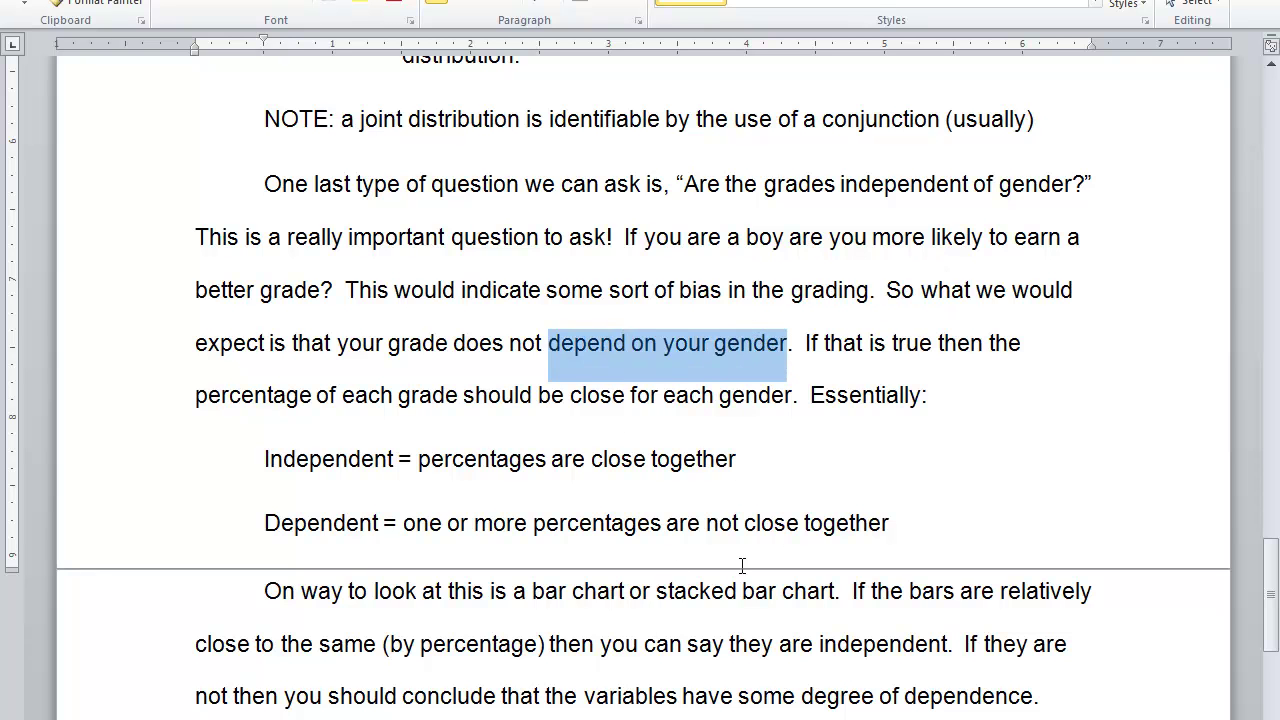
{"action": "left_click_drag", "start_coordinate": [661, 523], "coordinate": [858, 521]}
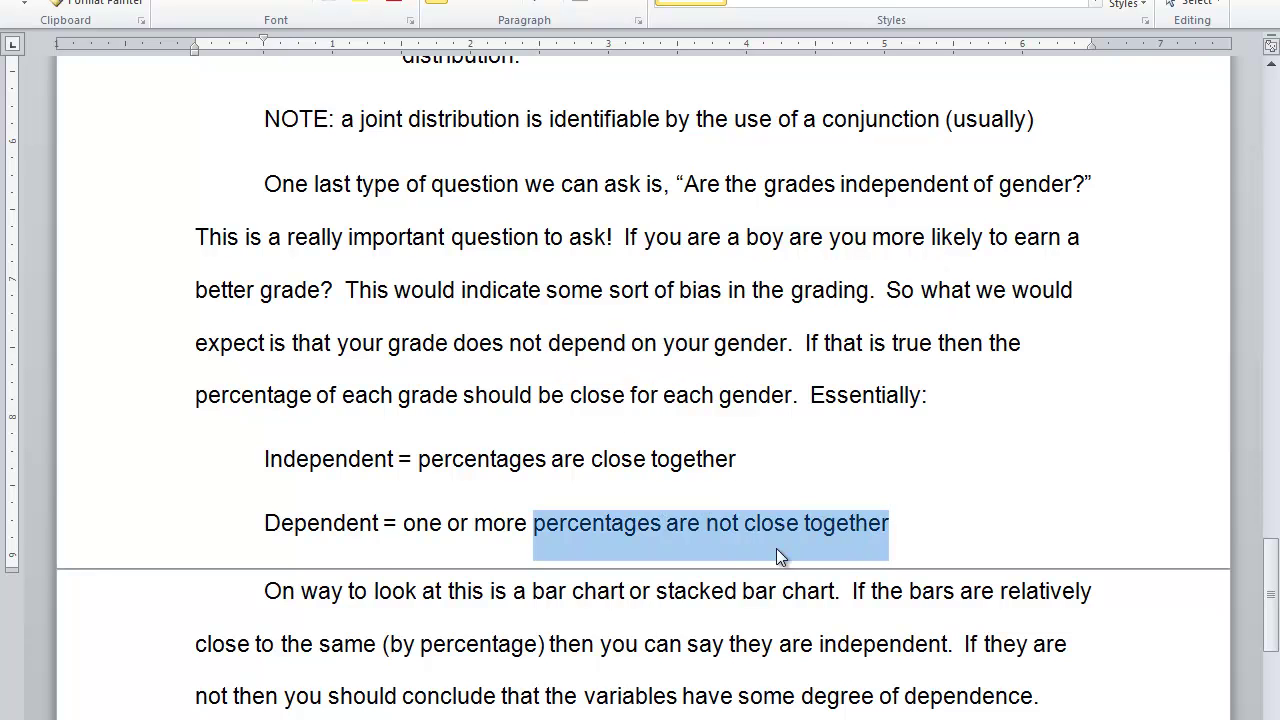
- Bring the closing paragraph on bar charts and stacked bar charts into view and highlight its opening words “On way to look”
{"action": "scroll", "coordinate": [759, 552], "scroll_direction": "down", "scroll_amount": 3}
{"action": "left_click", "coordinate": [384, 437]}
{"action": "left_click_drag", "start_coordinate": [295, 387], "coordinate": [418, 386]}
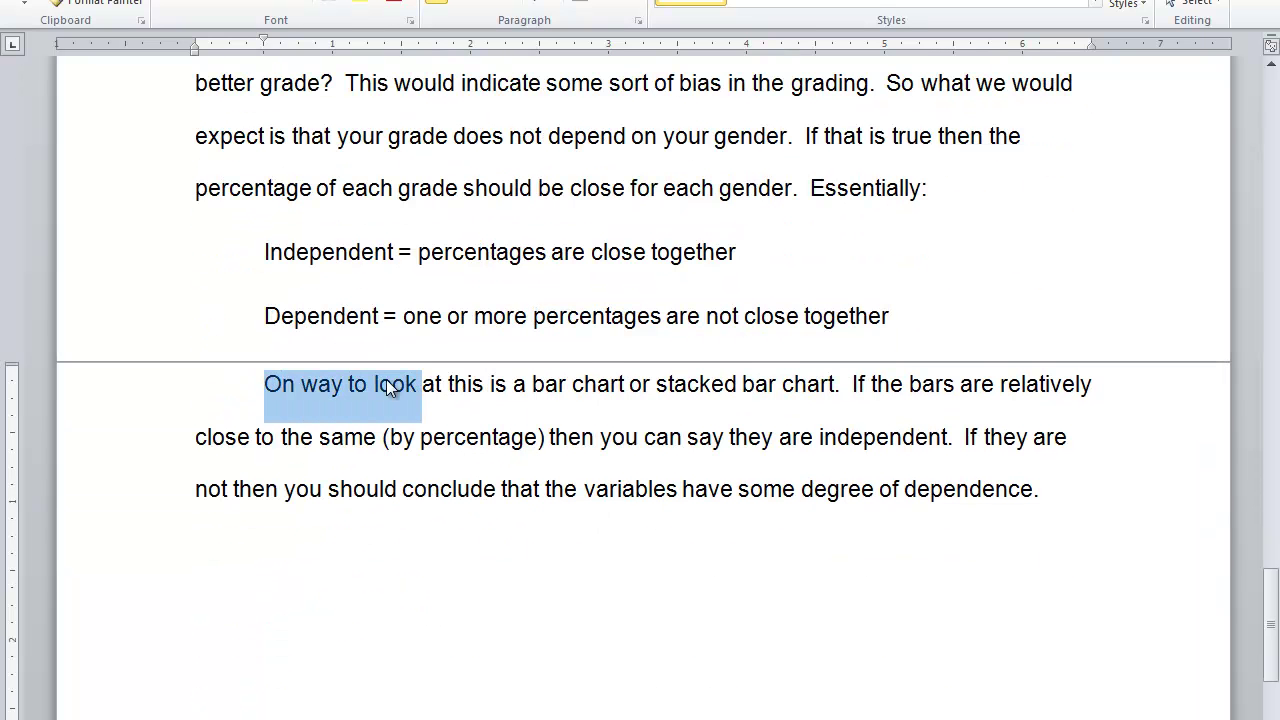
- Correct “On” to “One” at the start of the closing paragraph and highlight its wording from “If the bars are” through “independent”
{"action": "left_click", "coordinate": [295, 387]}
{"action": "type", "text": "e"}
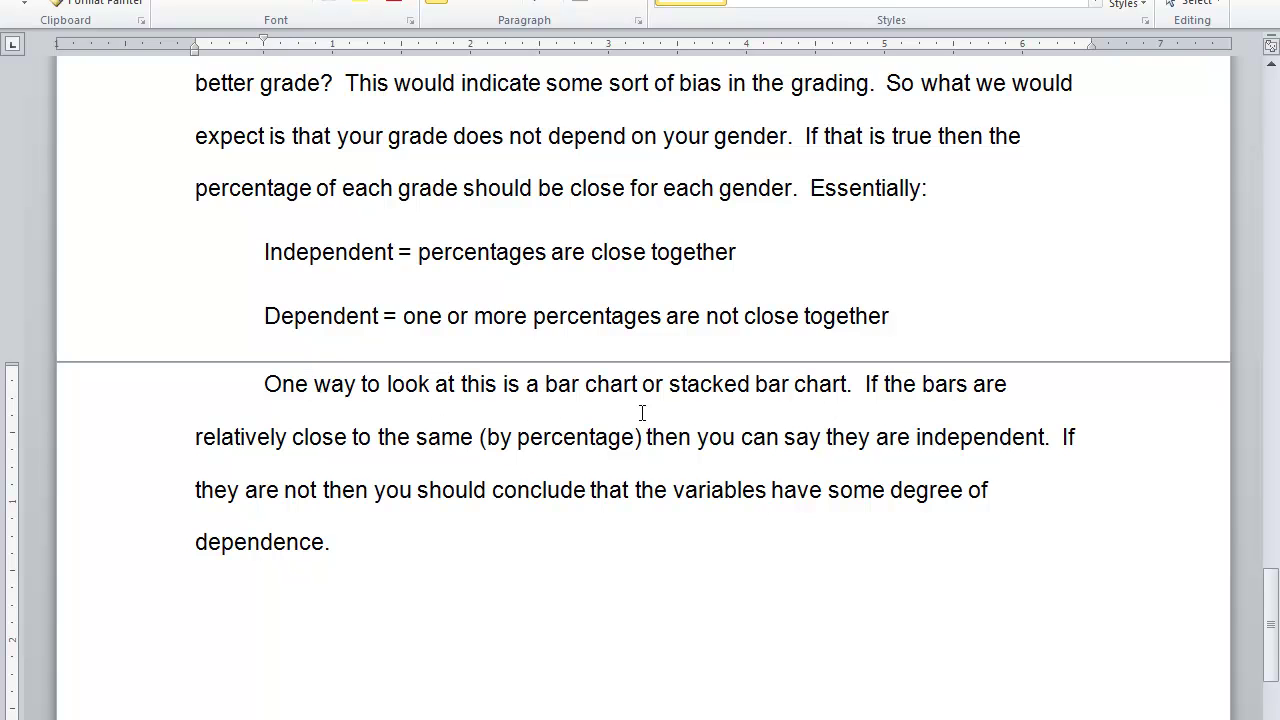
{"action": "left_click_drag", "start_coordinate": [650, 388], "coordinate": [1013, 385]}
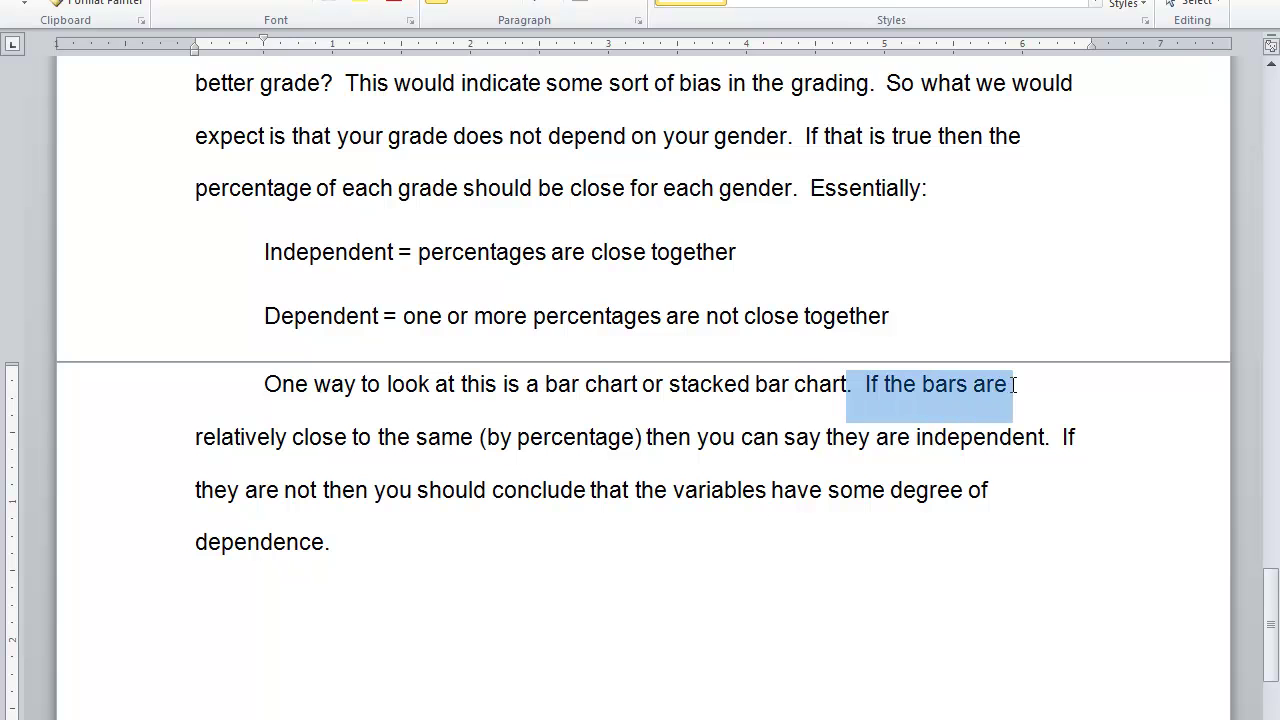
{"action": "left_click_drag", "start_coordinate": [197, 437], "coordinate": [998, 453]}
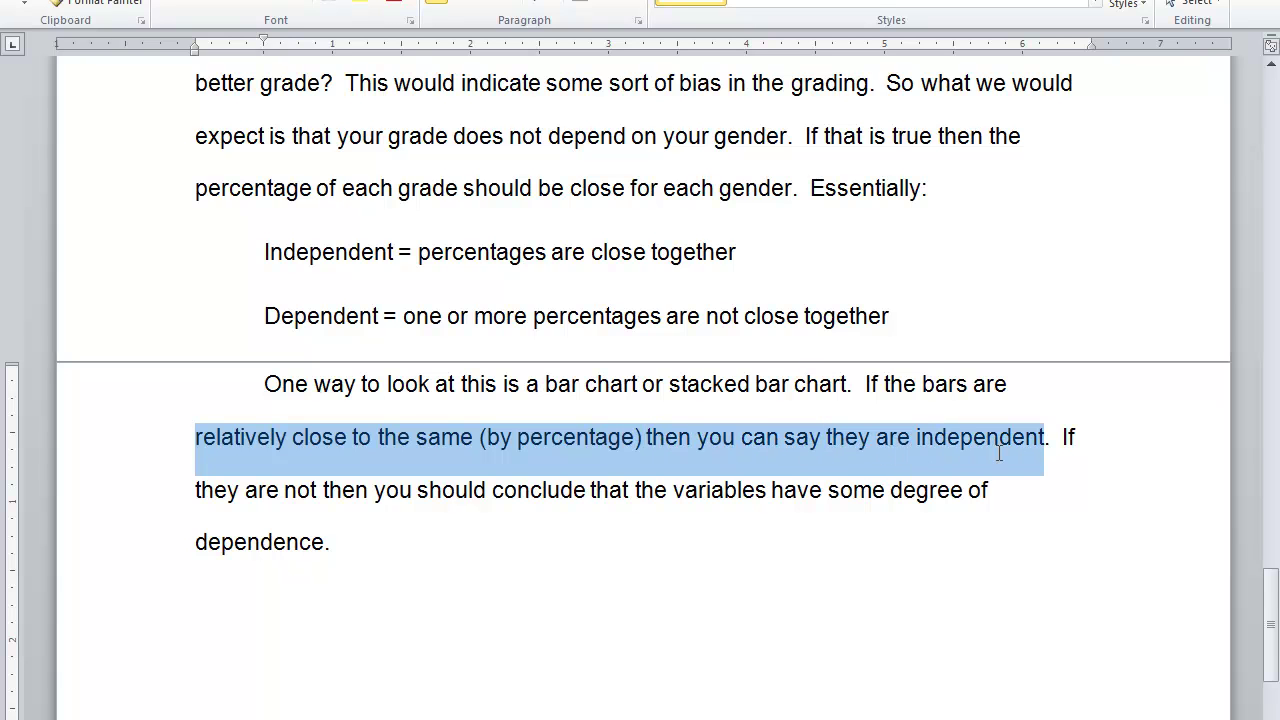
- Highlight the closing sentence from “If they are not” through “dependence”, along with “percentages are not close together” in the Dependent definition
{"action": "left_click_drag", "start_coordinate": [188, 490], "coordinate": [335, 540]}
{"action": "left_click_drag", "start_coordinate": [1046, 437], "coordinate": [1104, 436]}
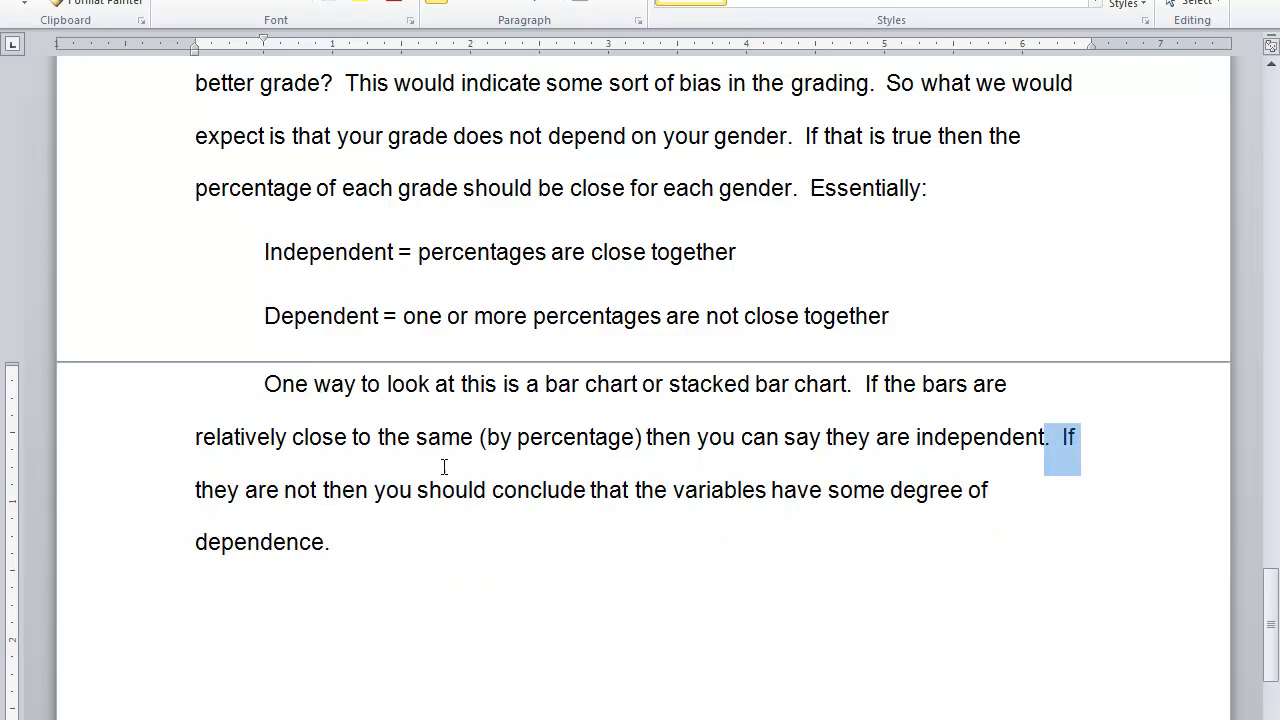
{"action": "left_click_drag", "start_coordinate": [196, 490], "coordinate": [322, 497]}
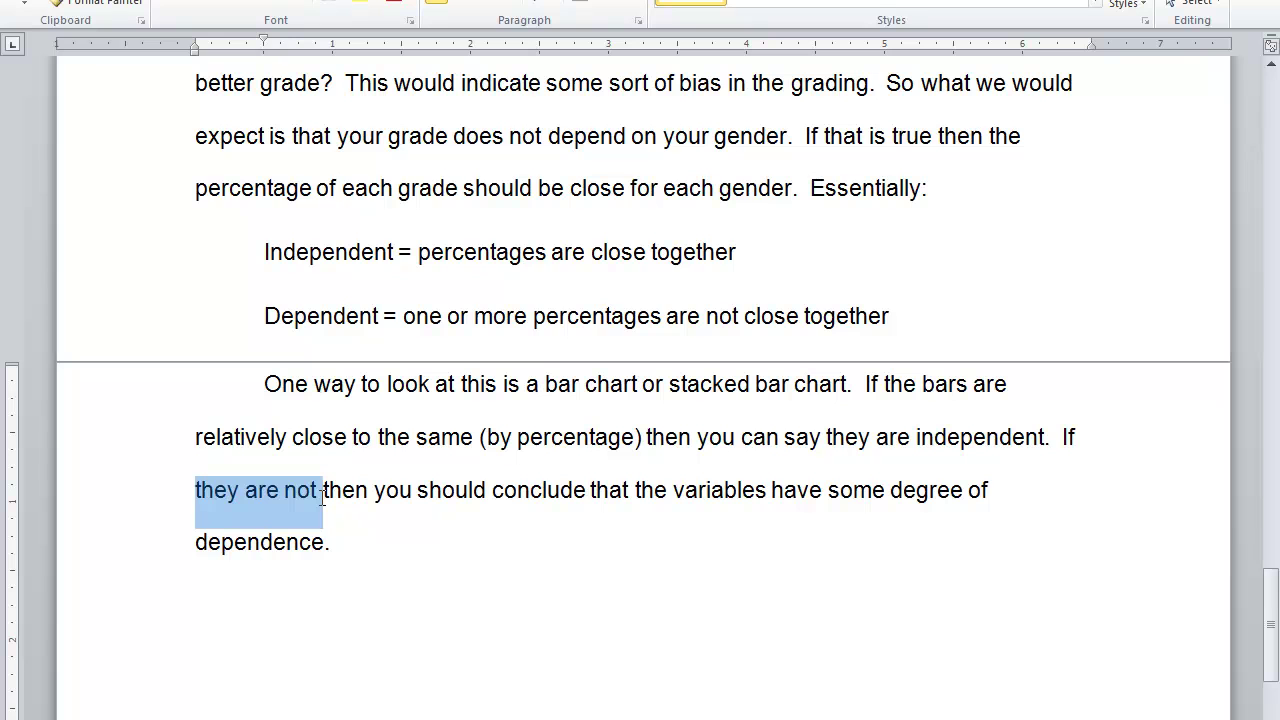
{"action": "left_click_drag", "start_coordinate": [535, 310], "coordinate": [872, 312]}
{"action": "left_click_drag", "start_coordinate": [376, 492], "coordinate": [1000, 492]}
{"action": "left_click_drag", "start_coordinate": [169, 541], "coordinate": [196, 545]}
{"action": "left_click", "coordinate": [281, 535]}
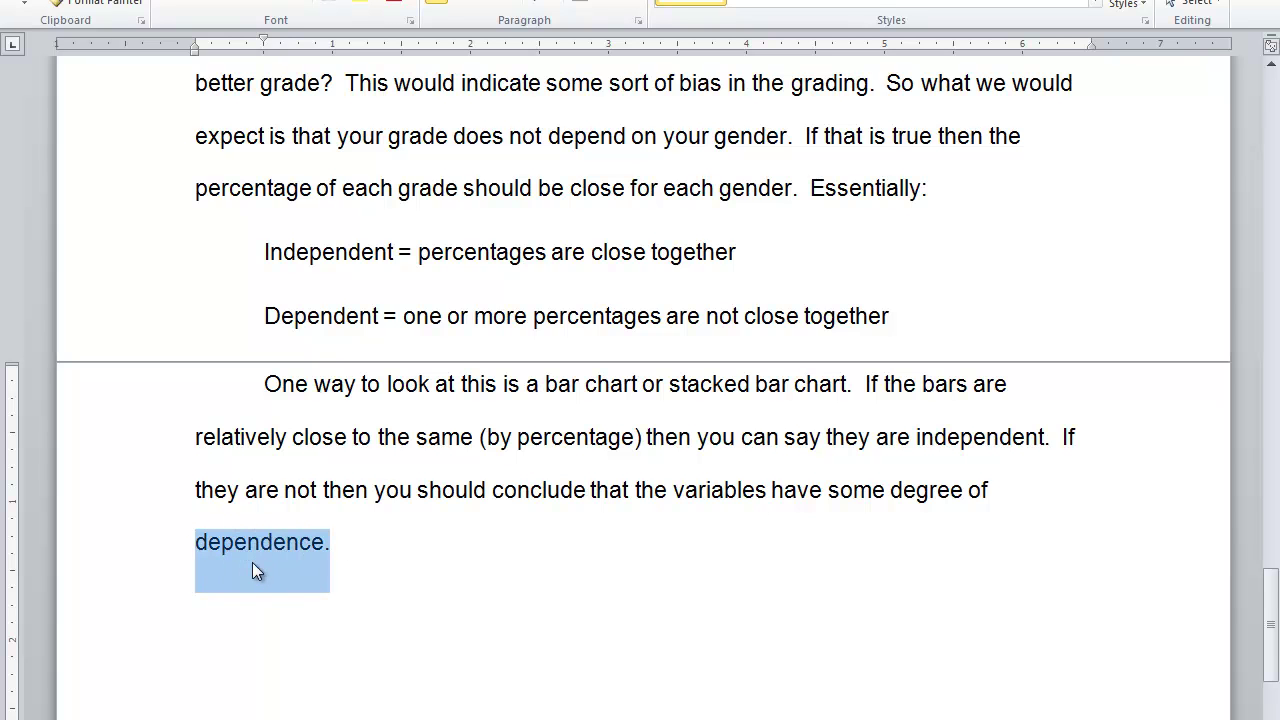
{"action": "left_click", "coordinate": [245, 552]}
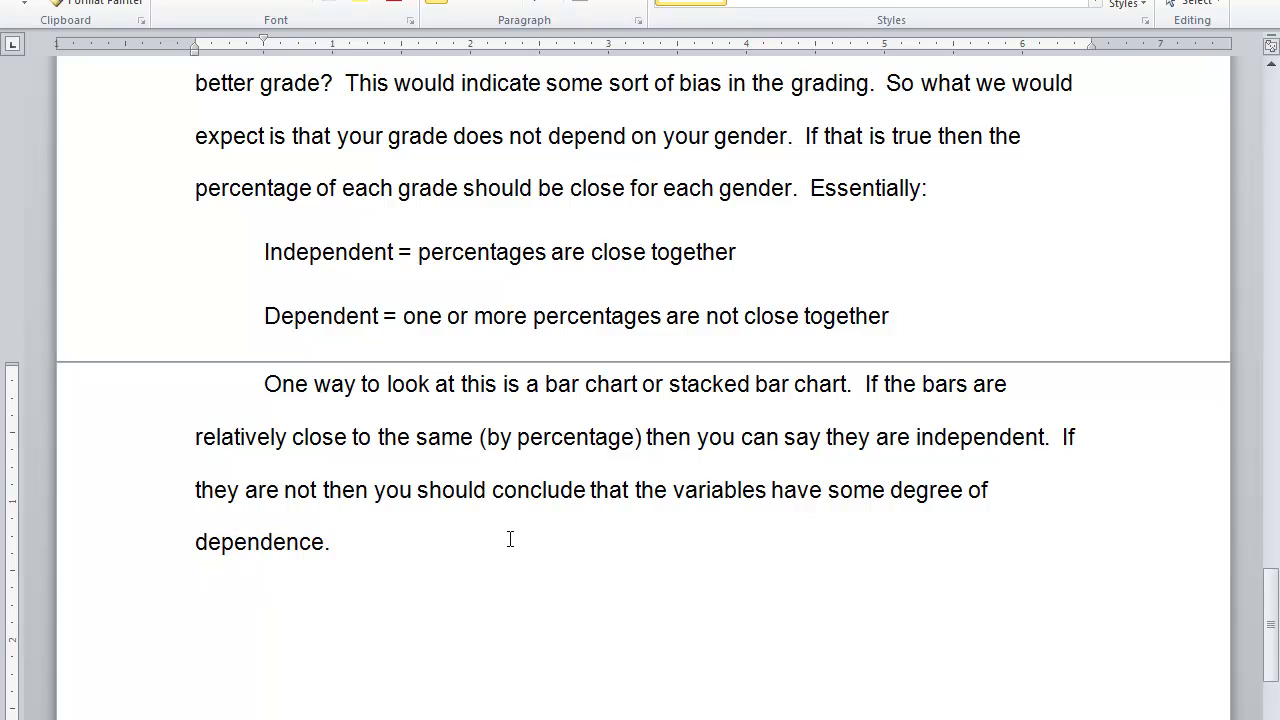
- Switch to StatCrunch and move the contingency table results clear of the worksheet's data columns
{"action": "key", "text": "alt+Tab"}
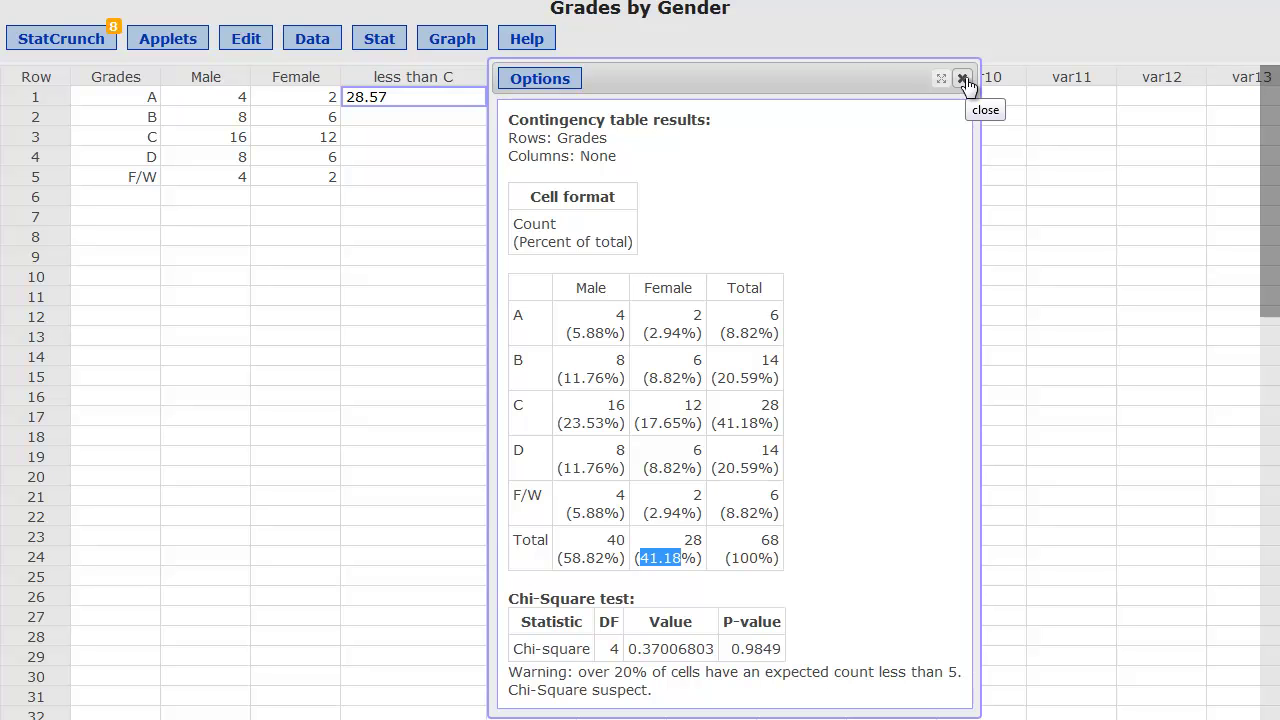
{"action": "left_click_drag", "start_coordinate": [671, 79], "coordinate": [916, 103]}
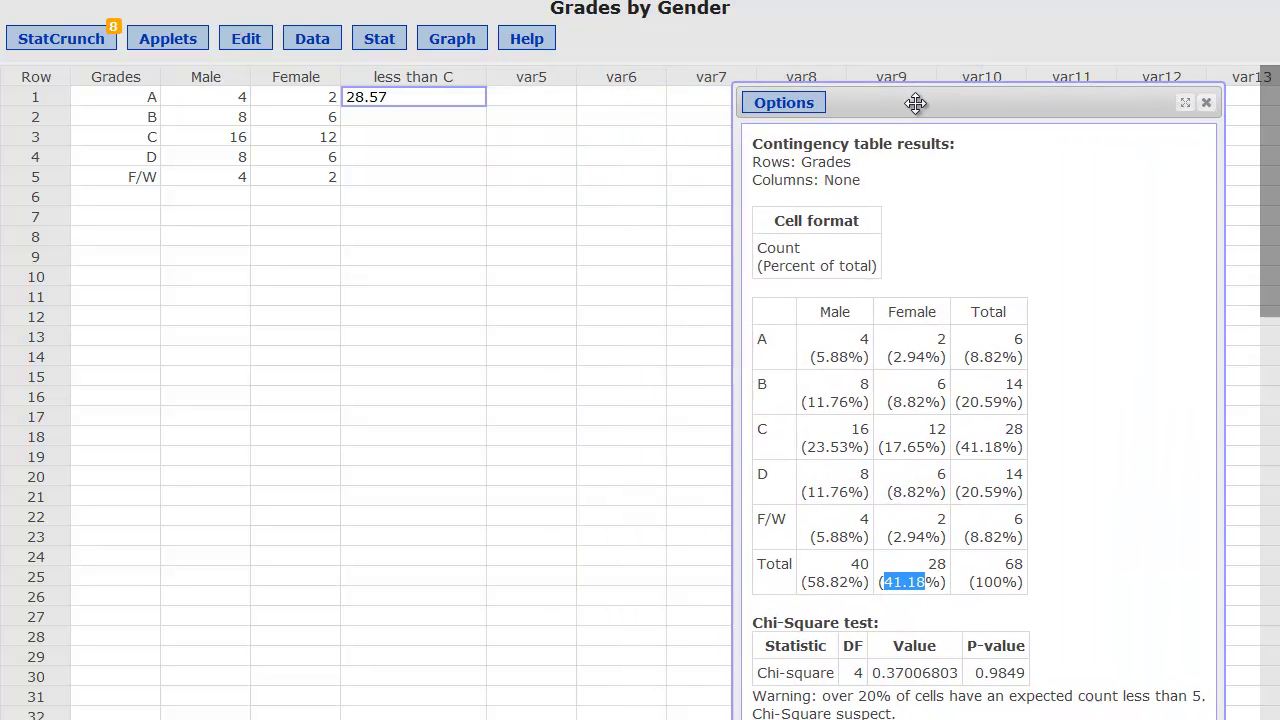
{"action": "left_click", "coordinate": [446, 42]}
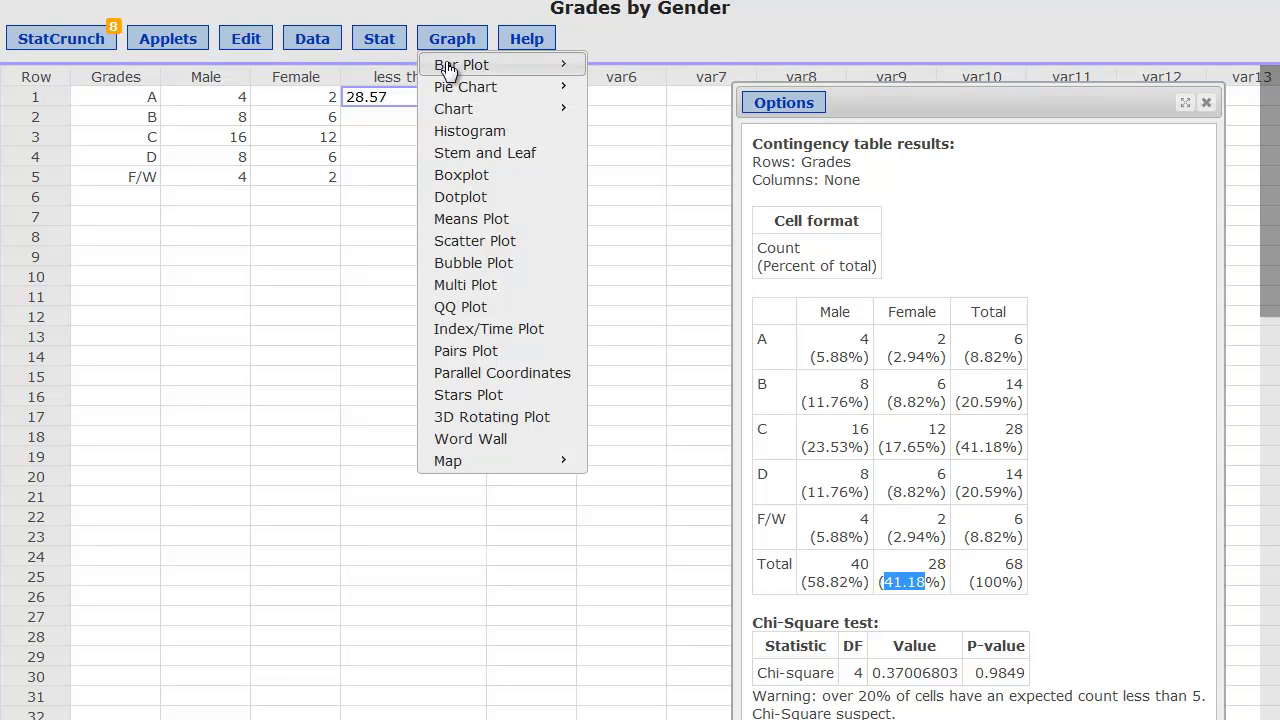
{"action": "mouse_move", "coordinate": [449, 76]}
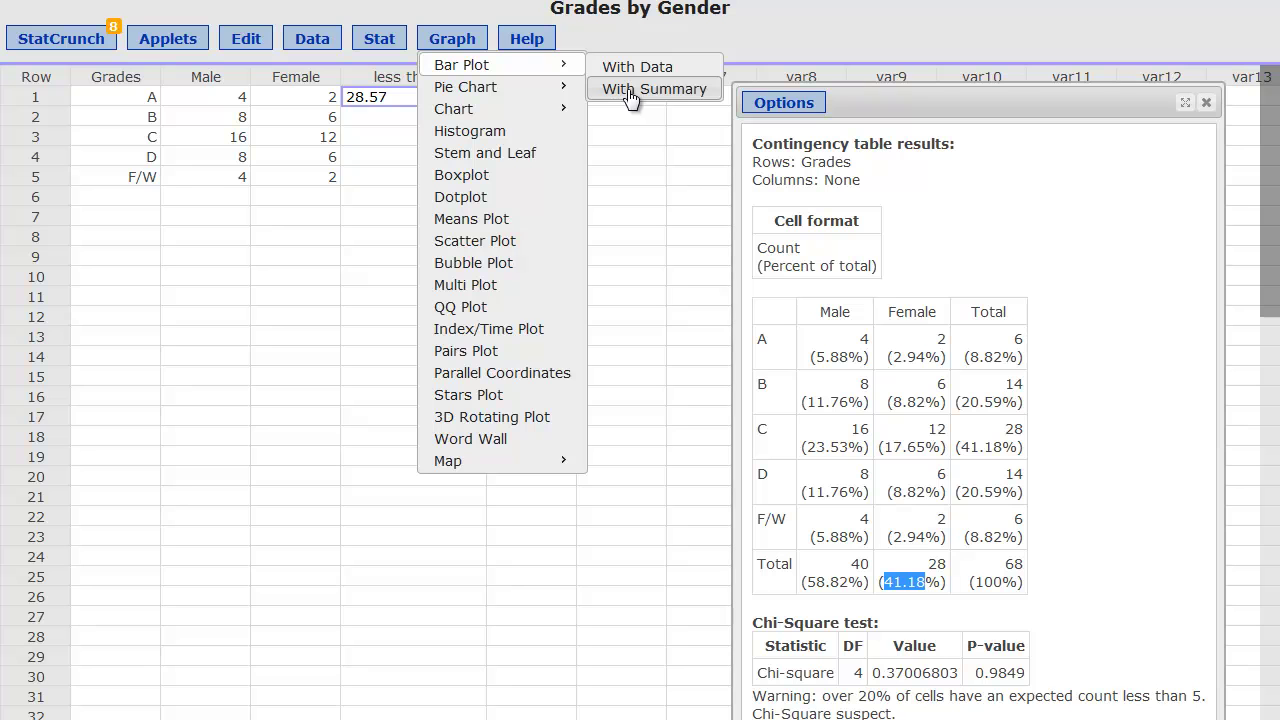
{"action": "left_click", "coordinate": [216, 86]}
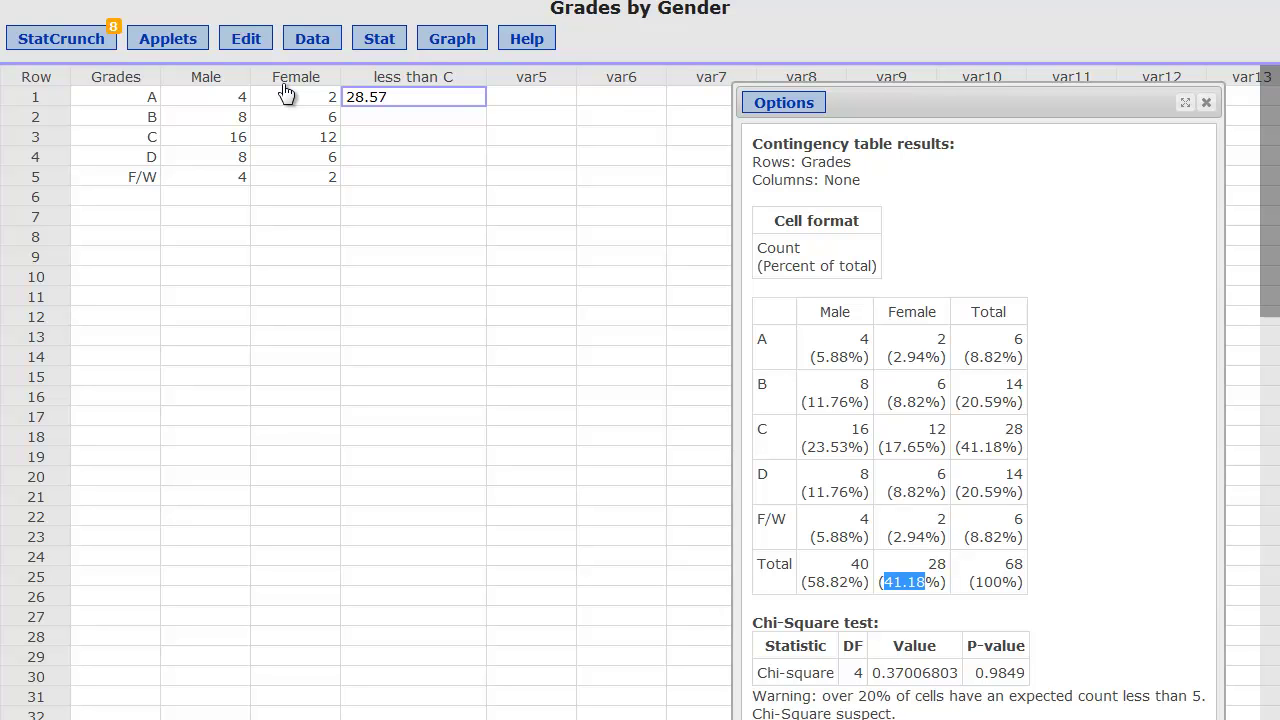
- Set up a column chart of Male and Female with row labels taken from Grades
{"action": "left_click", "coordinate": [452, 44]}
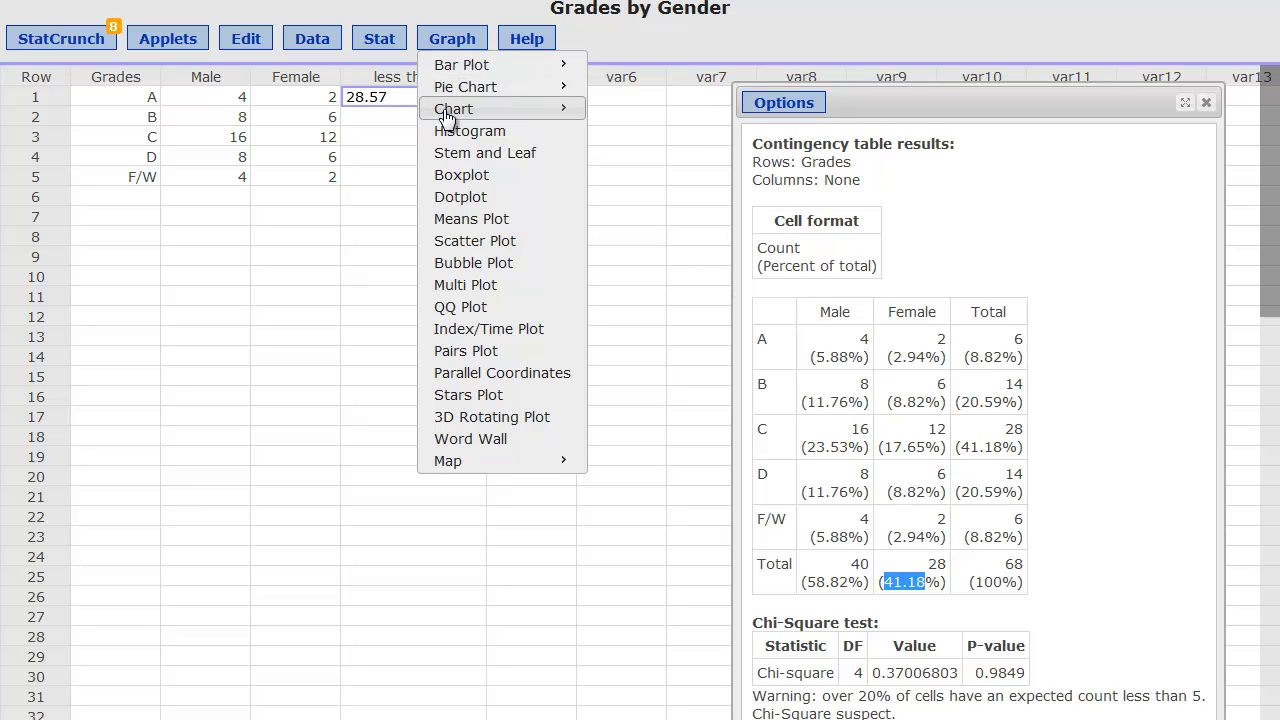
{"action": "mouse_move", "coordinate": [447, 118]}
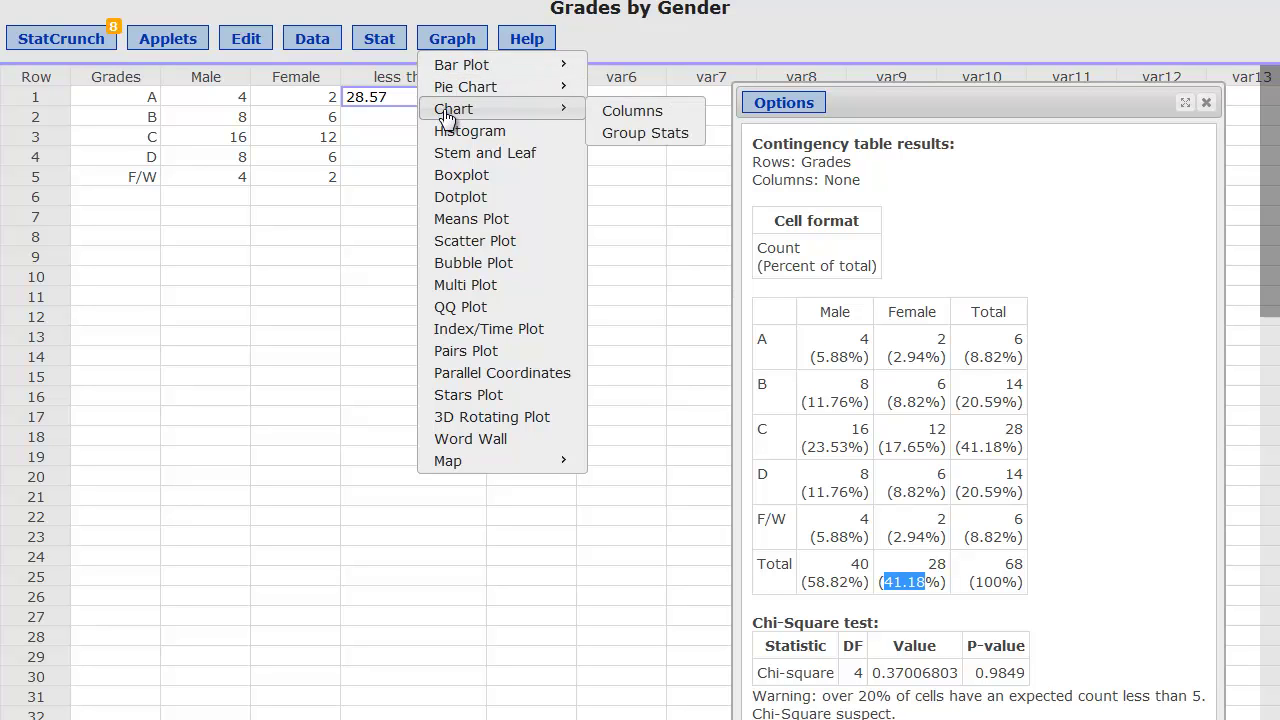
{"action": "left_click", "coordinate": [632, 112]}
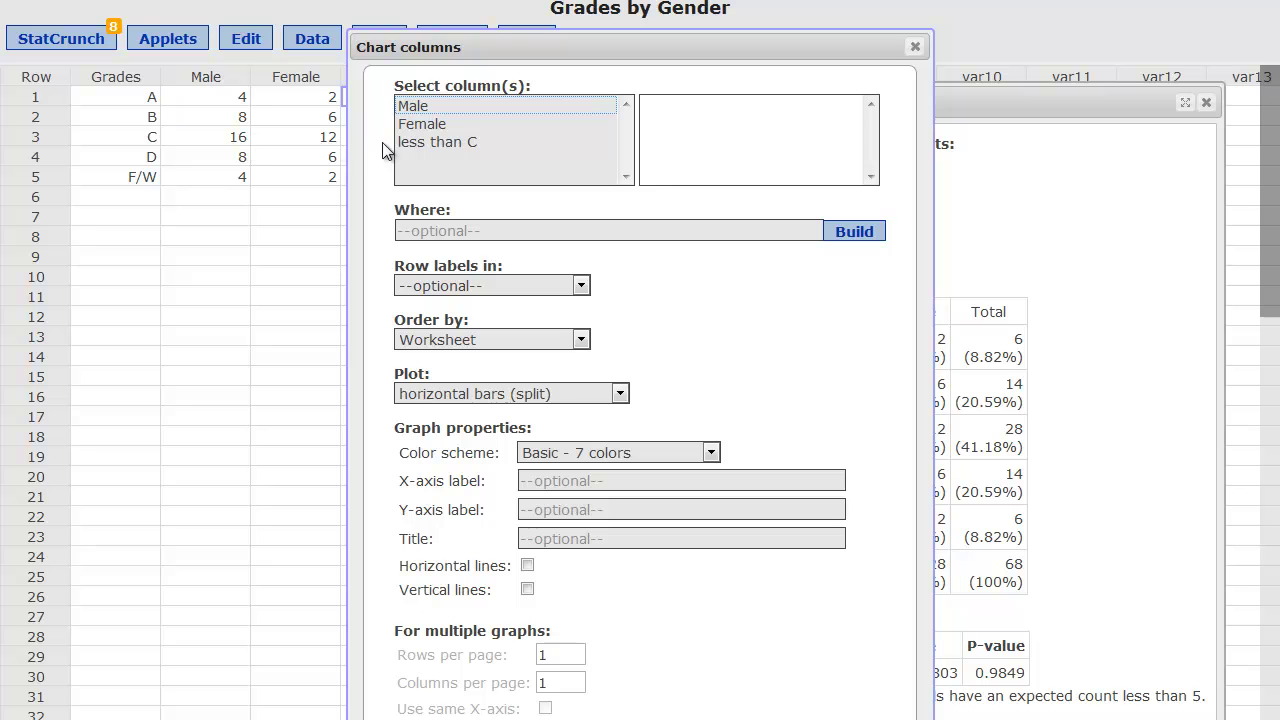
{"action": "left_click", "coordinate": [417, 108]}
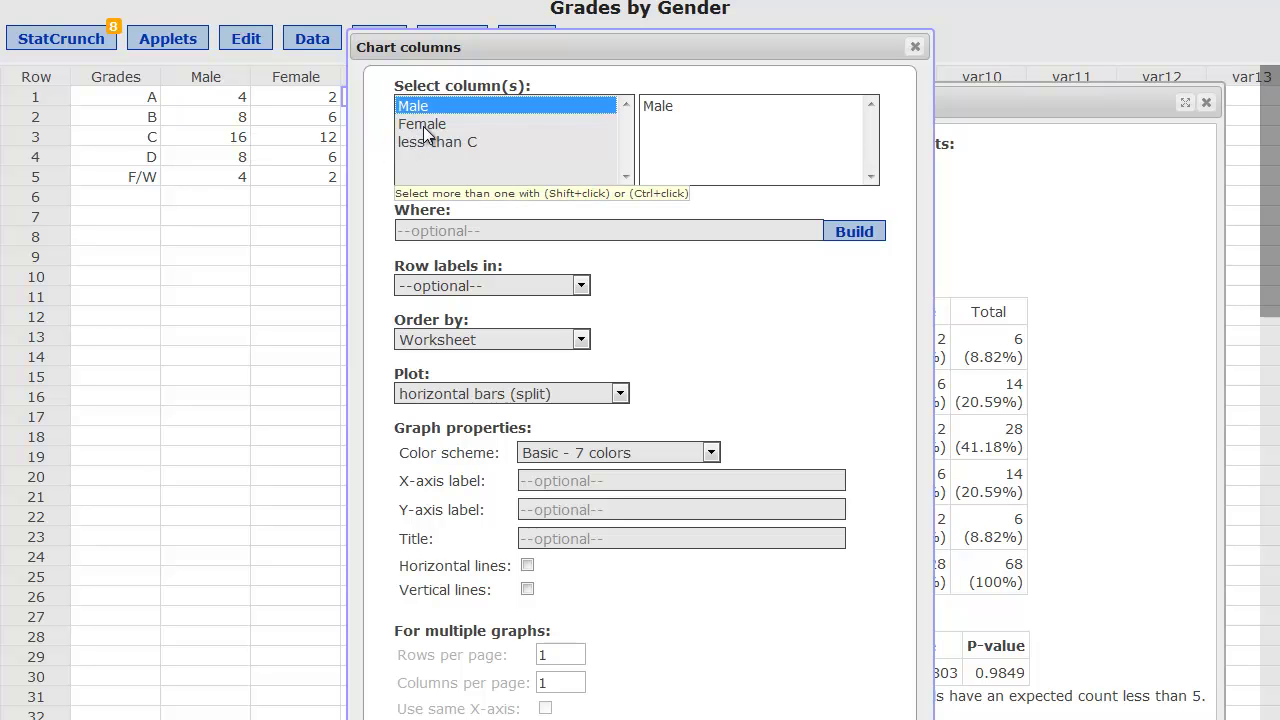
{"action": "left_click", "coordinate": [424, 126], "text": "ctrl"}
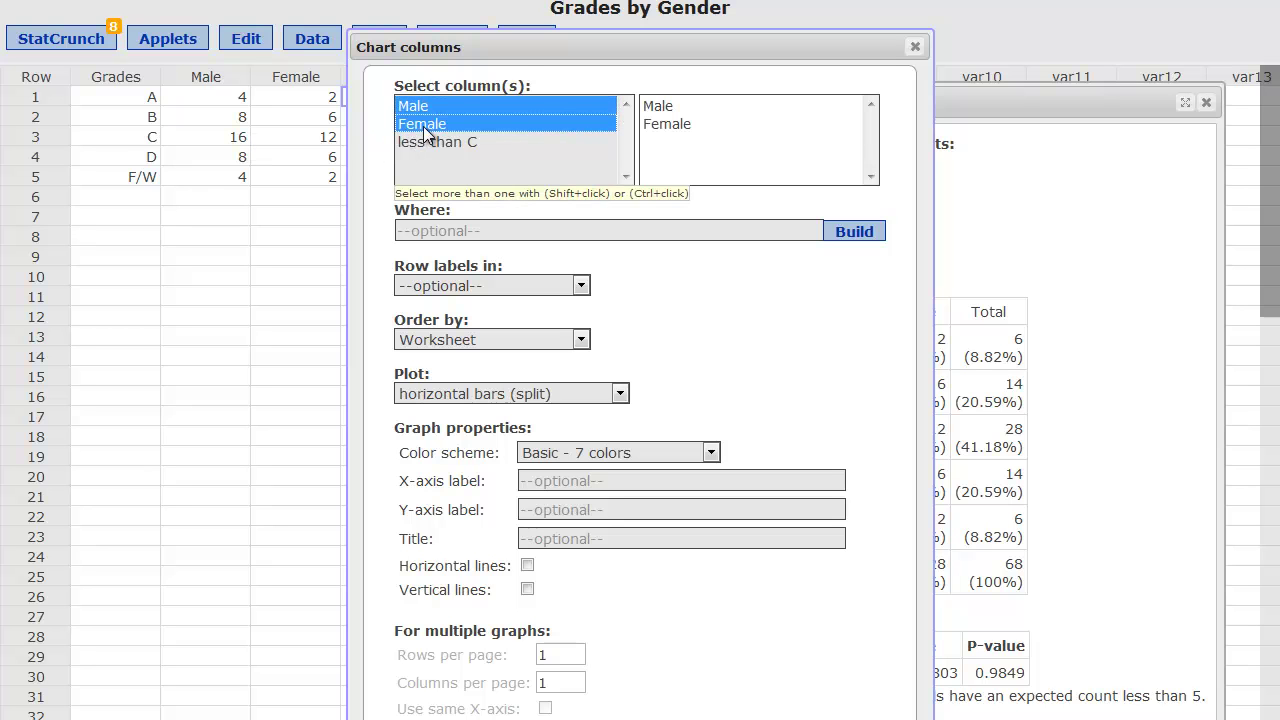
{"action": "left_click", "coordinate": [454, 285]}
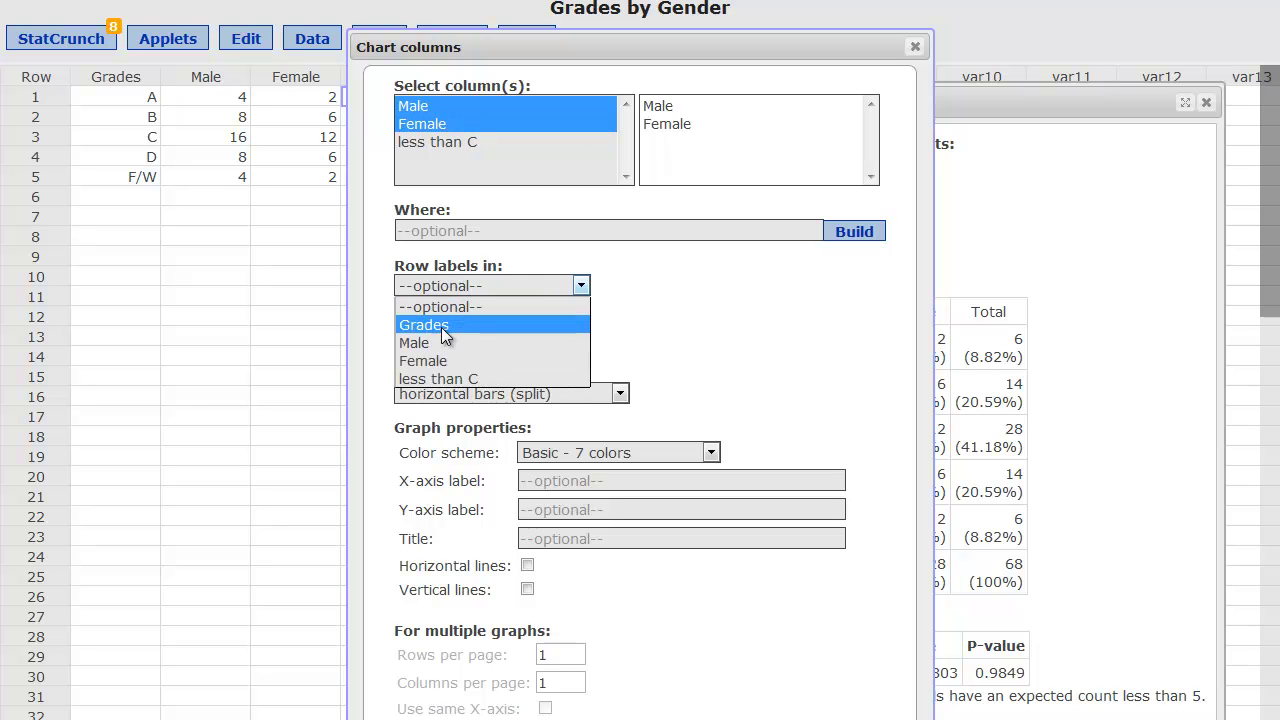
{"action": "left_click", "coordinate": [446, 334]}
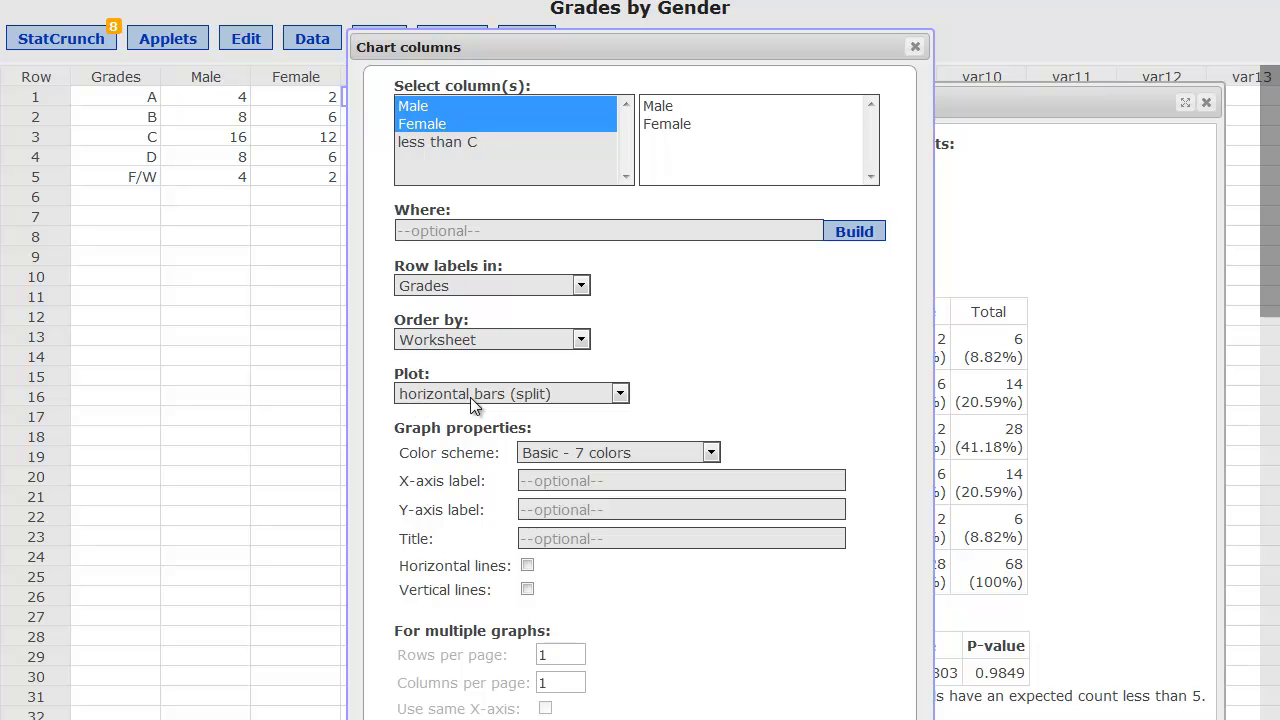
- Generate the chart as vertical bars (split) and position it beside the contingency table to compare the male and female bars
{"action": "left_click", "coordinate": [619, 394]}
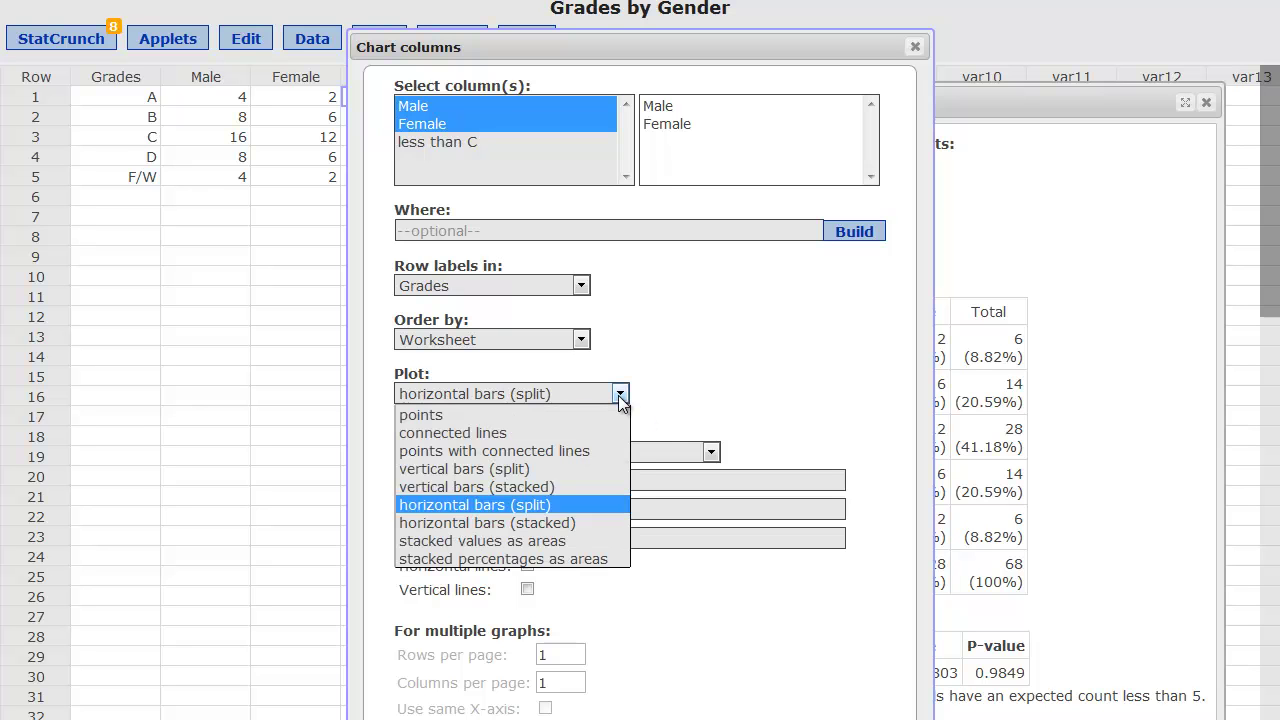
{"action": "left_click", "coordinate": [517, 470]}
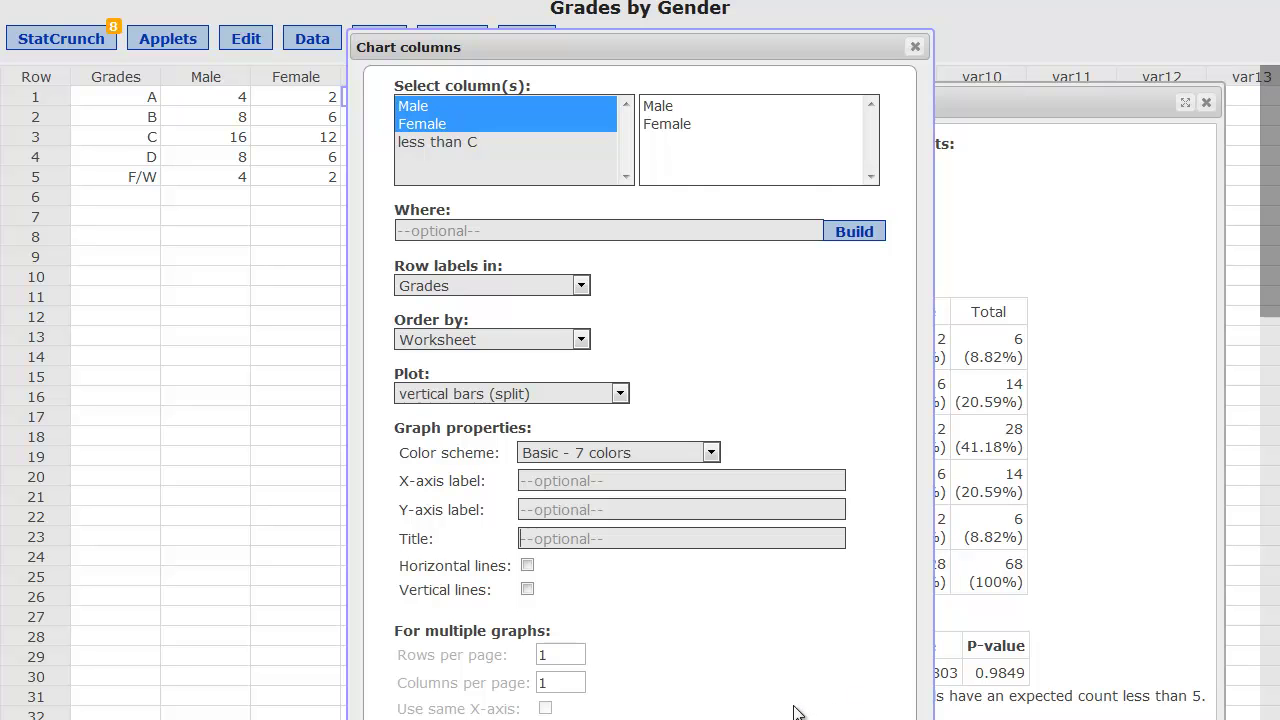
{"action": "left_click", "coordinate": [554, 481]}
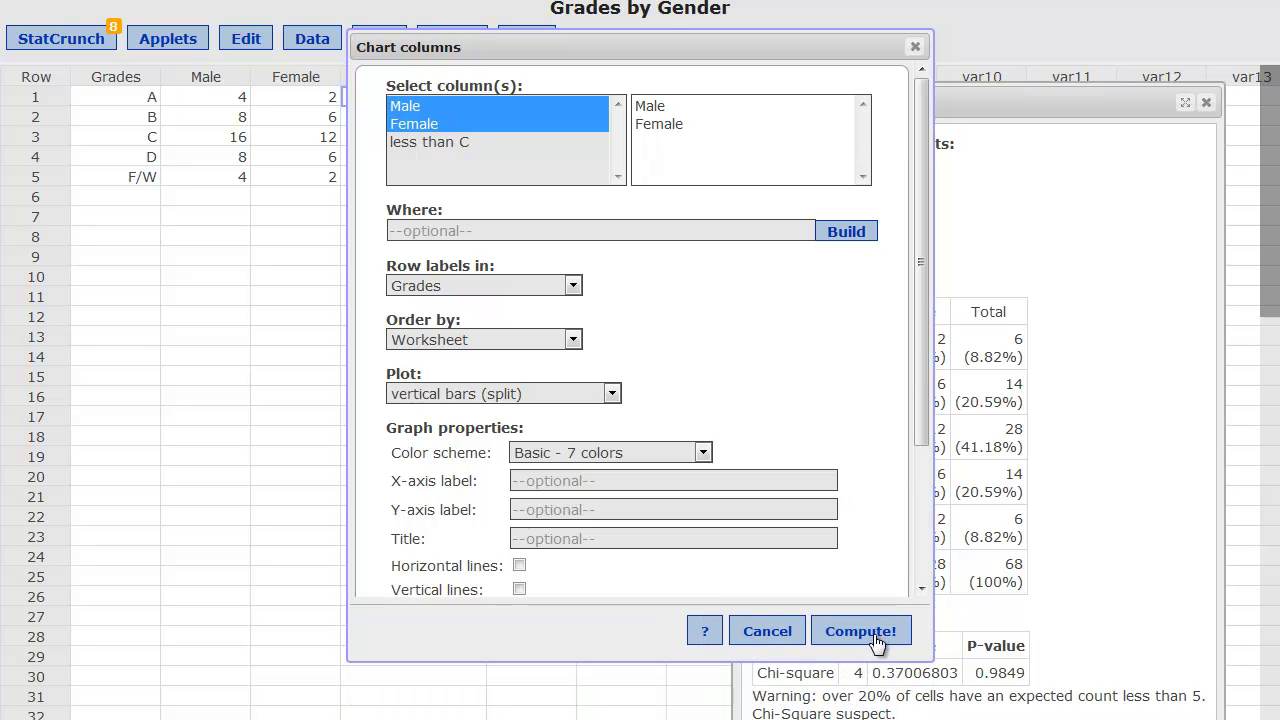
{"action": "left_click", "coordinate": [876, 638]}
{"action": "left_click_drag", "start_coordinate": [760, 274], "coordinate": [513, 89]}
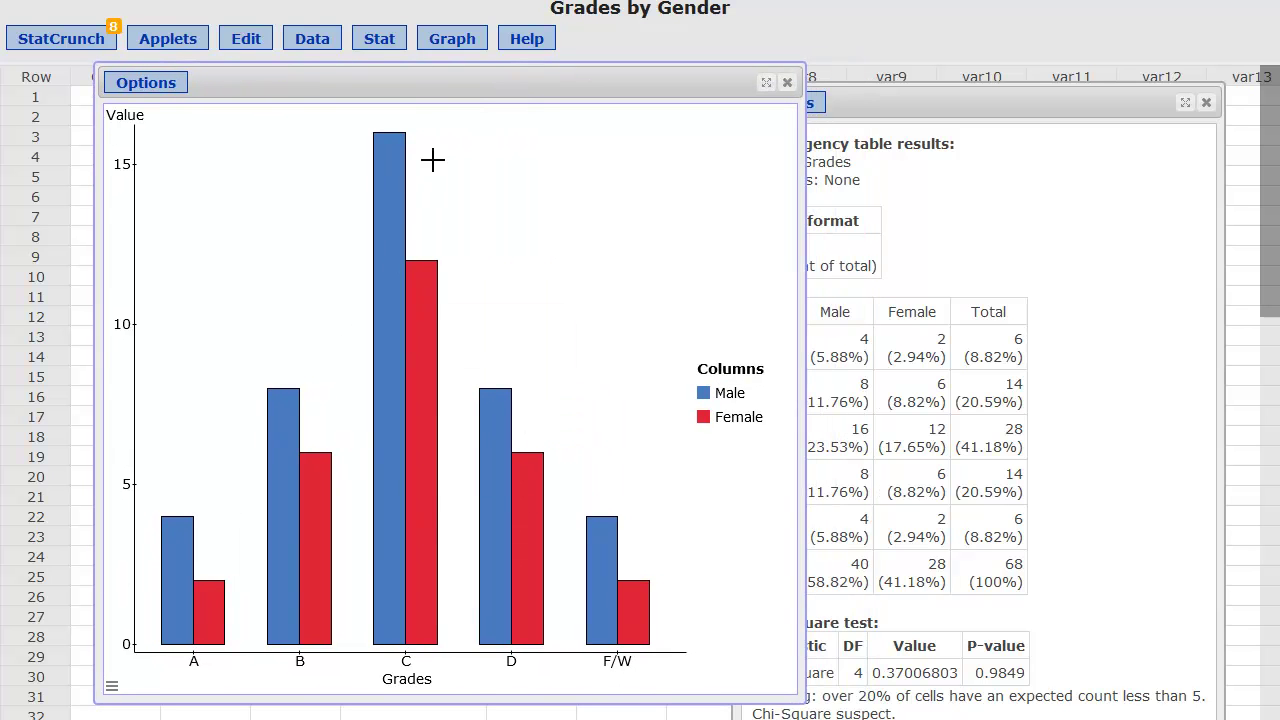
{"action": "mouse_move", "coordinate": [609, 535]}
{"action": "mouse_move", "coordinate": [195, 560]}
- Switch to the Word document and highlight “one or more percentages are” in the Dependent definition and “same (by percentage)” in the closing paragraph
{"action": "key", "text": "alt+Tab"}
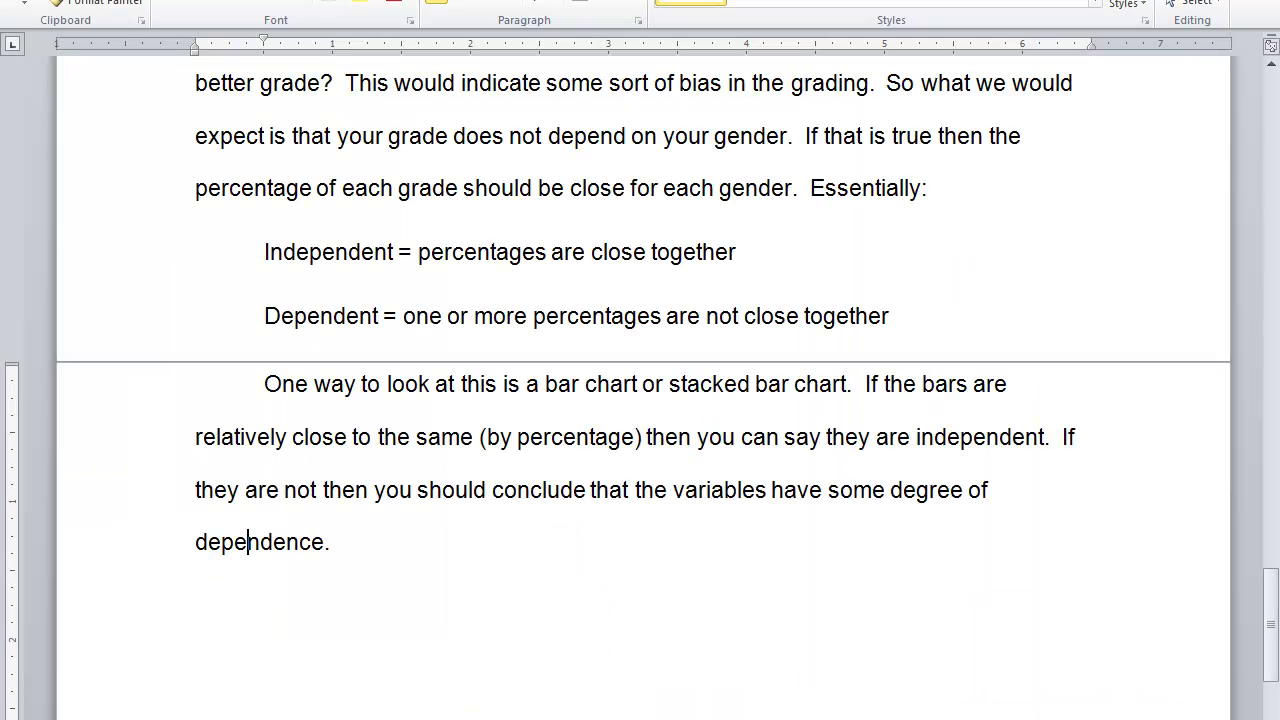
{"action": "left_click_drag", "start_coordinate": [441, 320], "coordinate": [704, 320]}
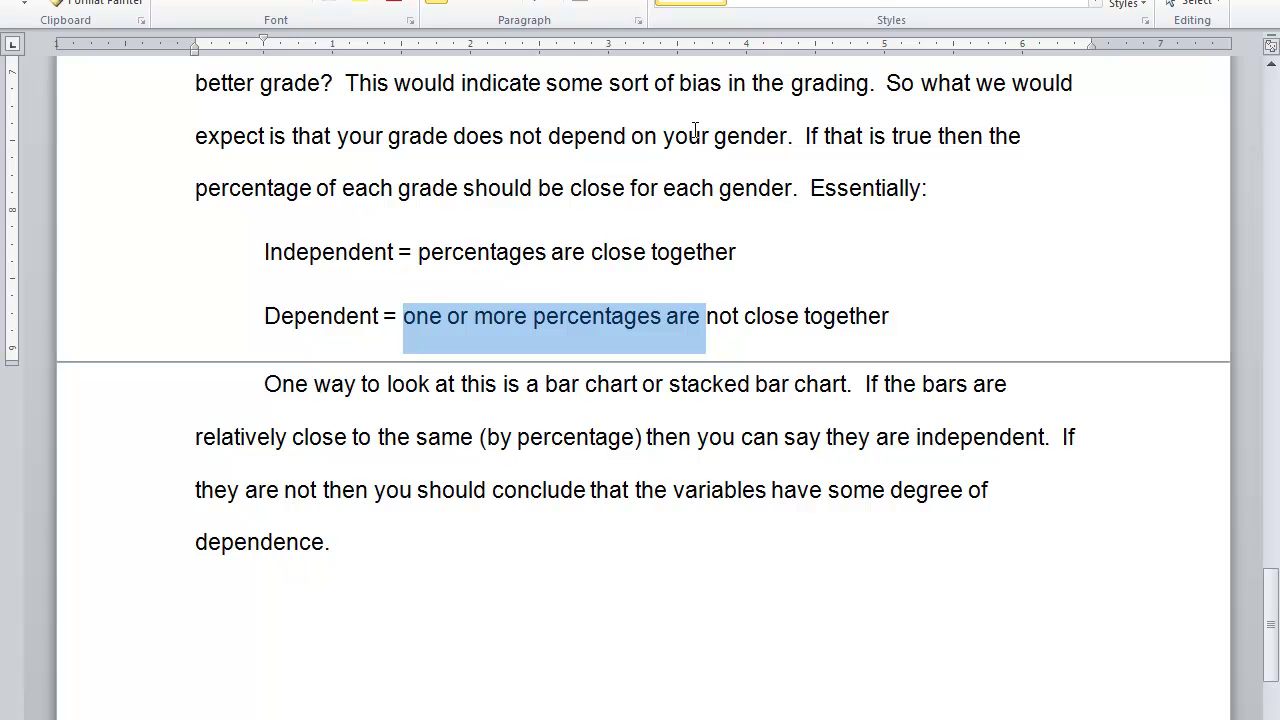
{"action": "left_click", "coordinate": [645, 180]}
{"action": "scroll", "coordinate": [630, 240], "scroll_direction": "up", "scroll_amount": 2}
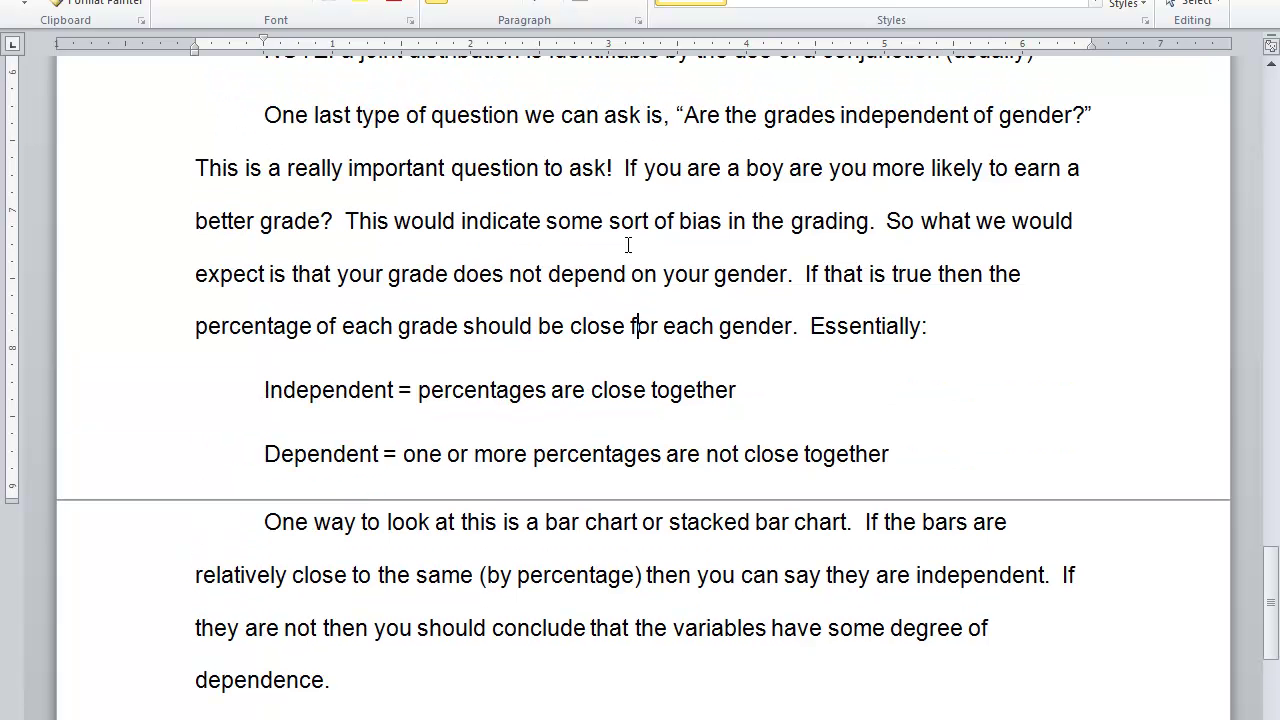
{"action": "scroll", "coordinate": [610, 268], "scroll_direction": "down", "scroll_amount": 2}
{"action": "left_click_drag", "start_coordinate": [420, 440], "coordinate": [626, 452]}
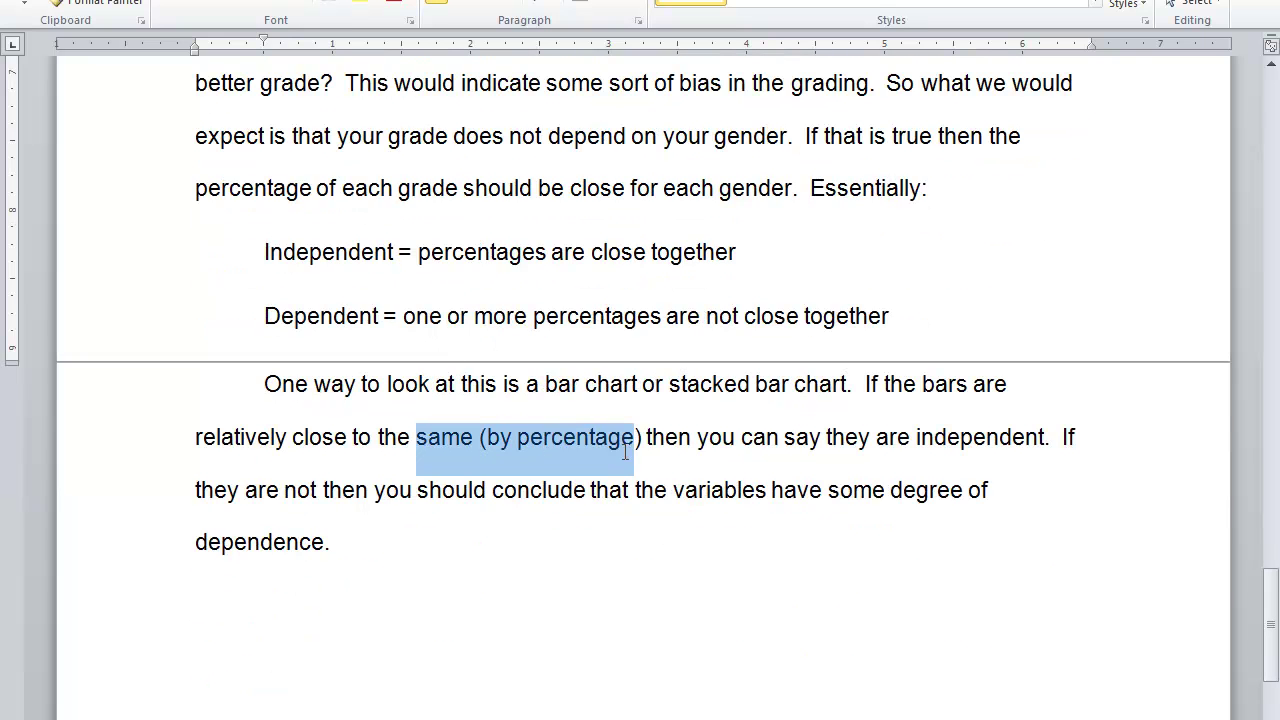
{"action": "left_click", "coordinate": [499, 470]}
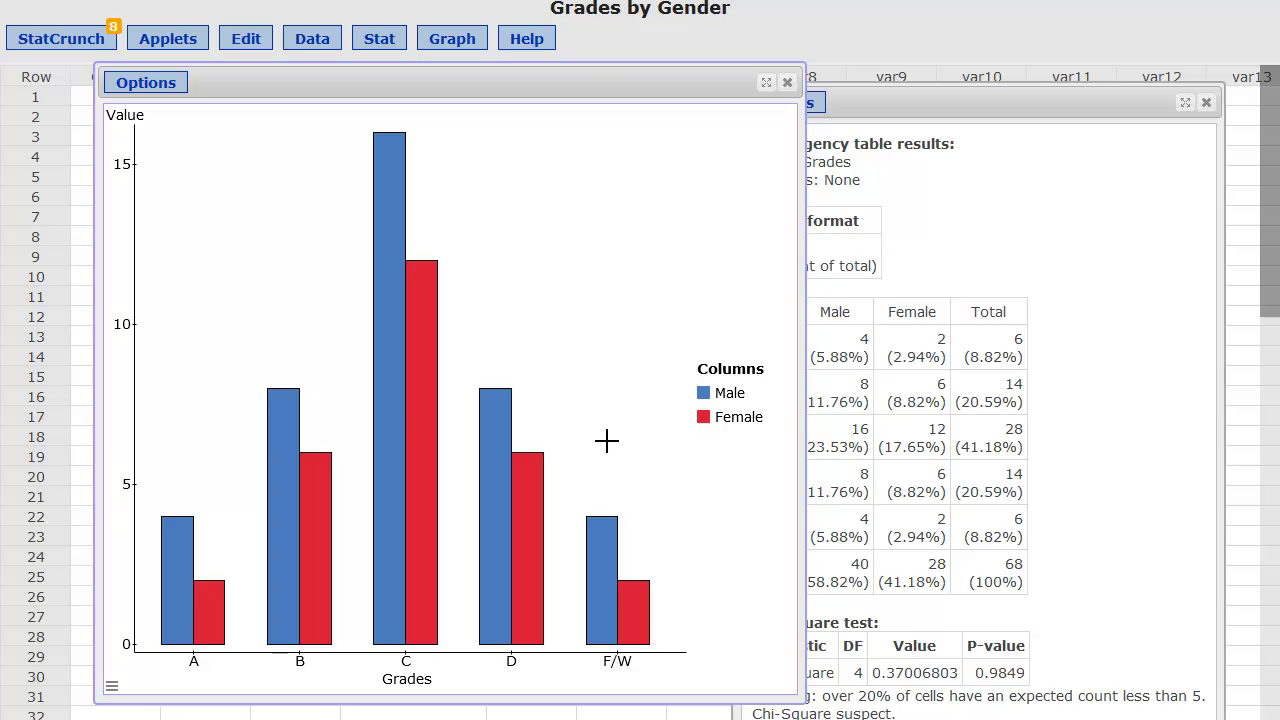
- Close the bar chart in StatCrunch and delete the “less than C” column from the worksheet
{"action": "left_click", "coordinate": [787, 82]}
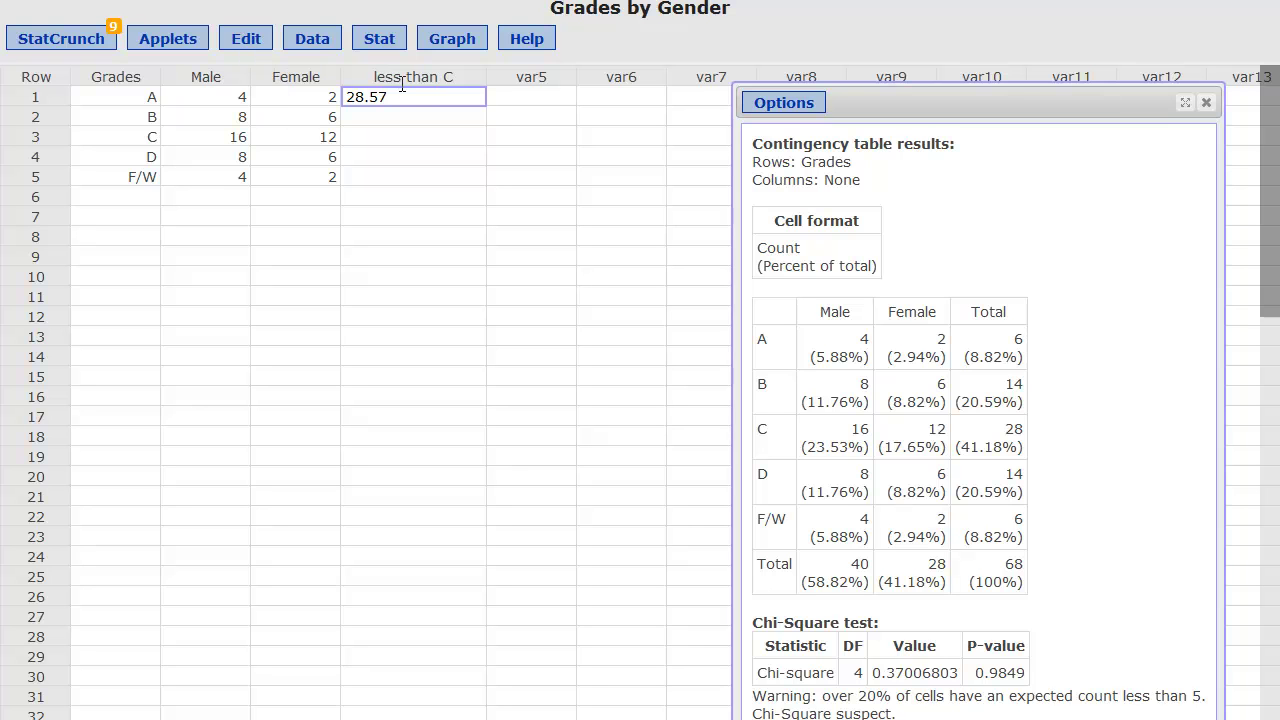
{"action": "left_click", "coordinate": [250, 48]}
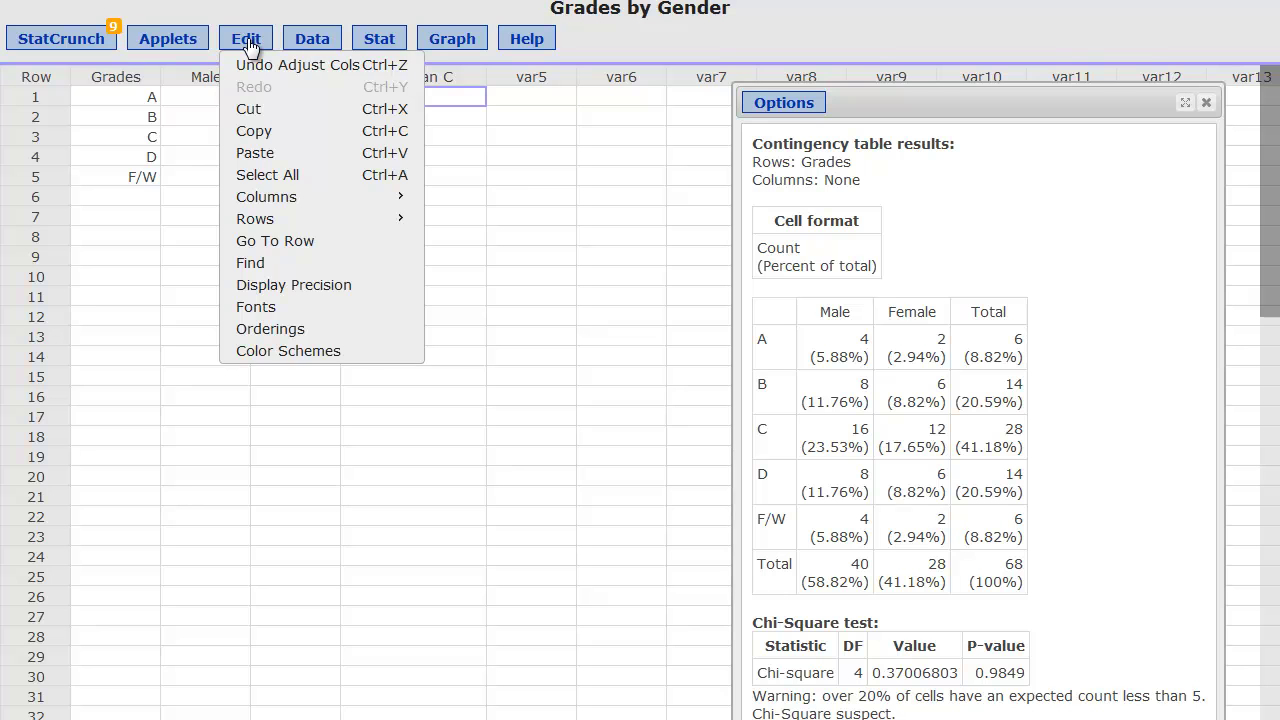
{"action": "mouse_move", "coordinate": [268, 200]}
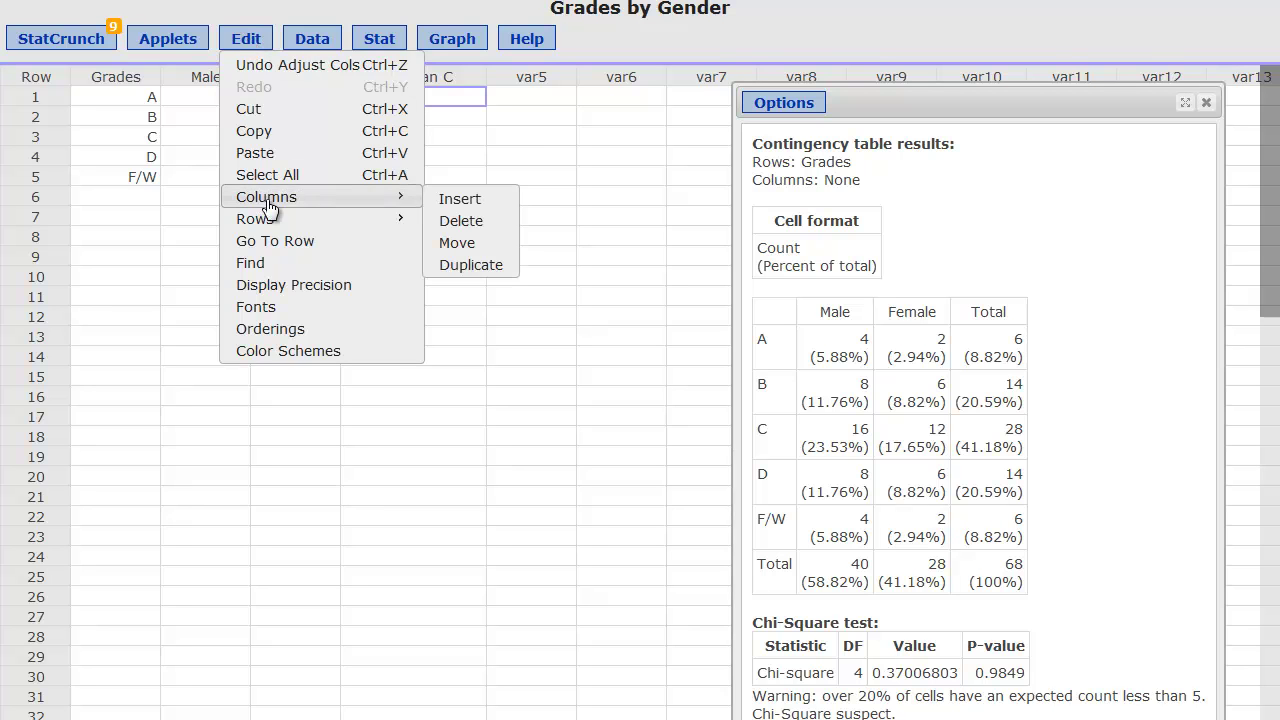
{"action": "left_click", "coordinate": [450, 228]}
{"action": "left_click", "coordinate": [448, 441]}
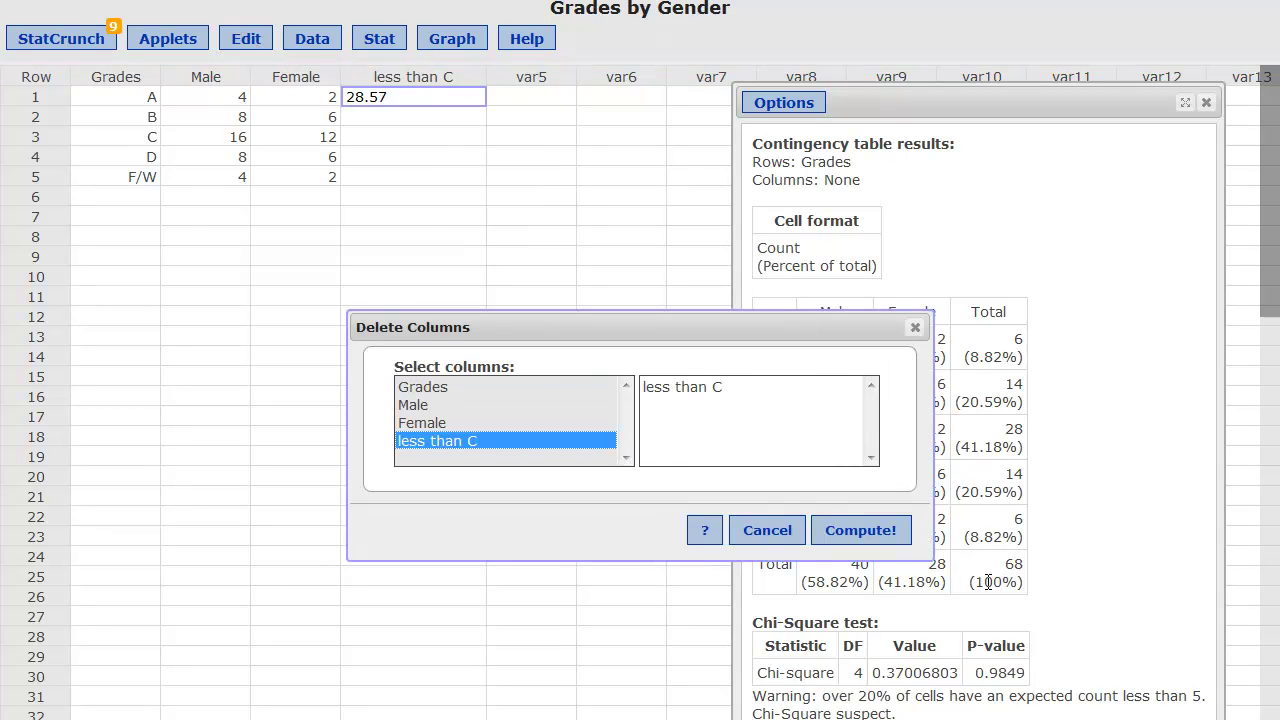
{"action": "left_click", "coordinate": [842, 532]}
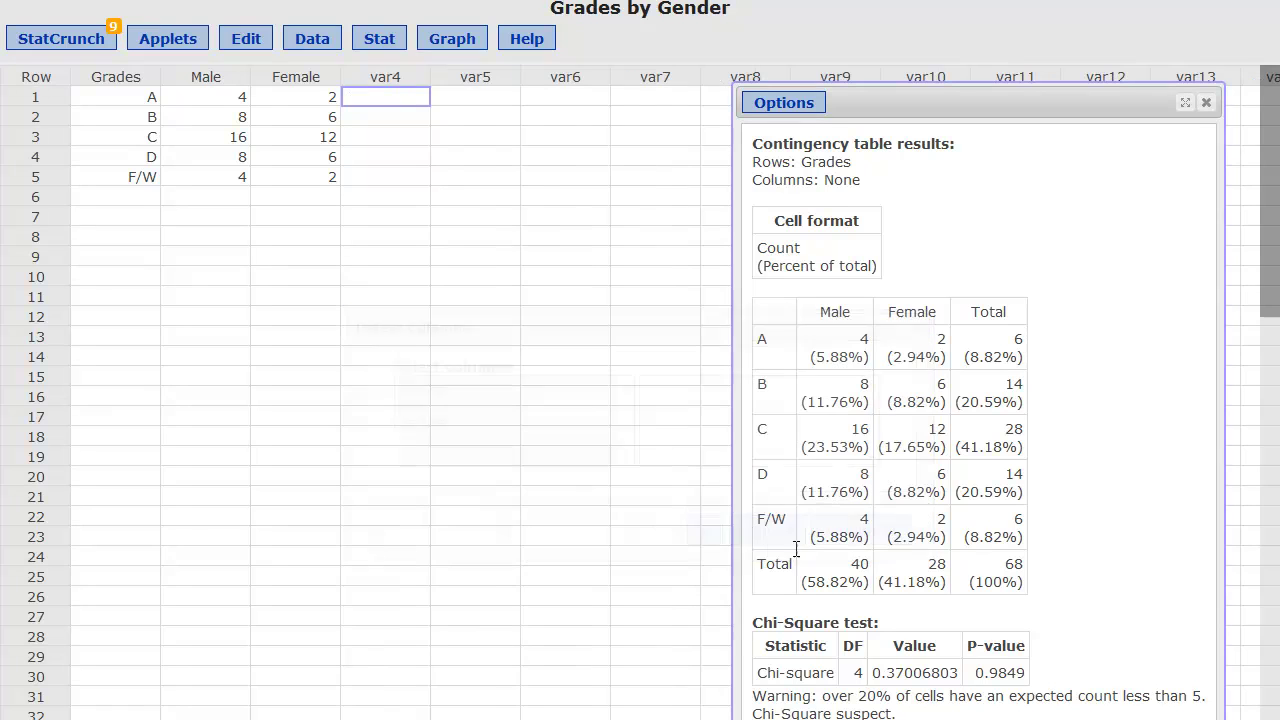
- Name the two empty columns after Female “Males (%)” and “Females (%)”, and widen the Females (%) column slightly to fit its heading
{"action": "left_click", "coordinate": [415, 77]}
{"action": "key", "text": "BackSpace"}
{"action": "key", "text": "BackSpace"}
{"action": "key", "text": "BackSpace"}
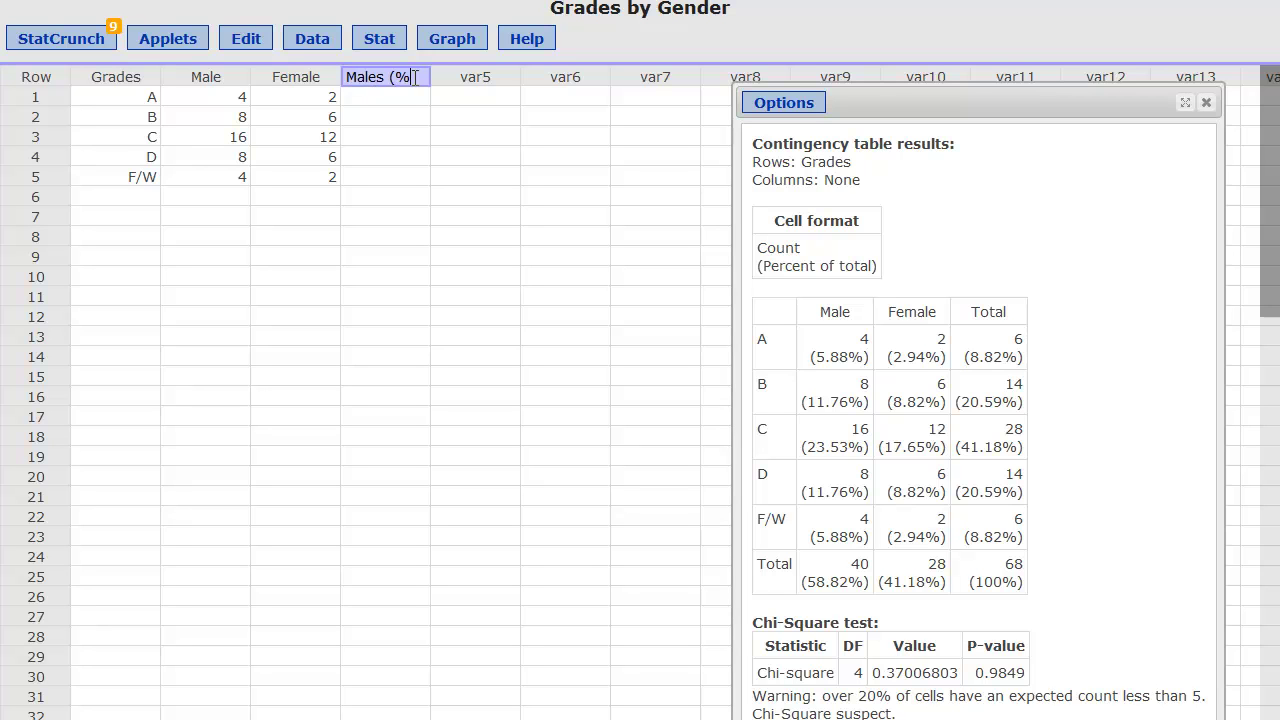
{"action": "key", "text": "Tab"}
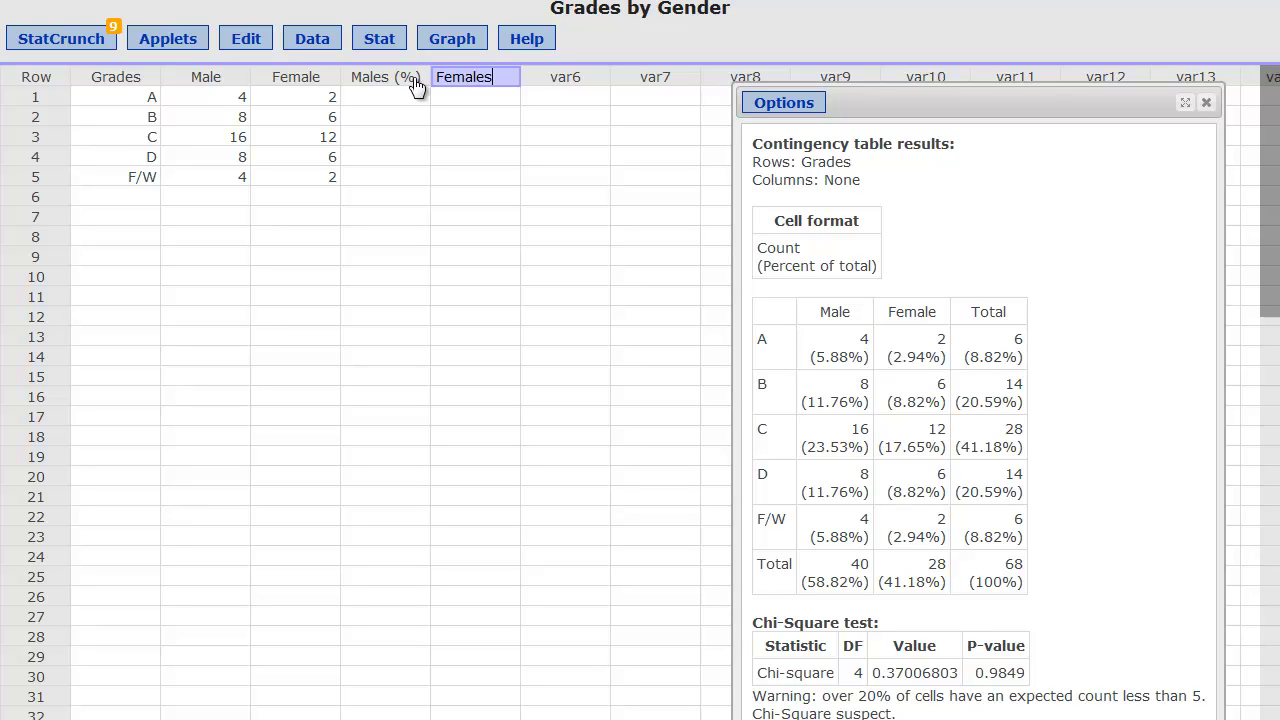
{"action": "type", "text": "Females (%)"}
{"action": "left_click", "coordinate": [592, 138]}
{"action": "left_click_drag", "start_coordinate": [520, 78], "coordinate": [532, 78]}
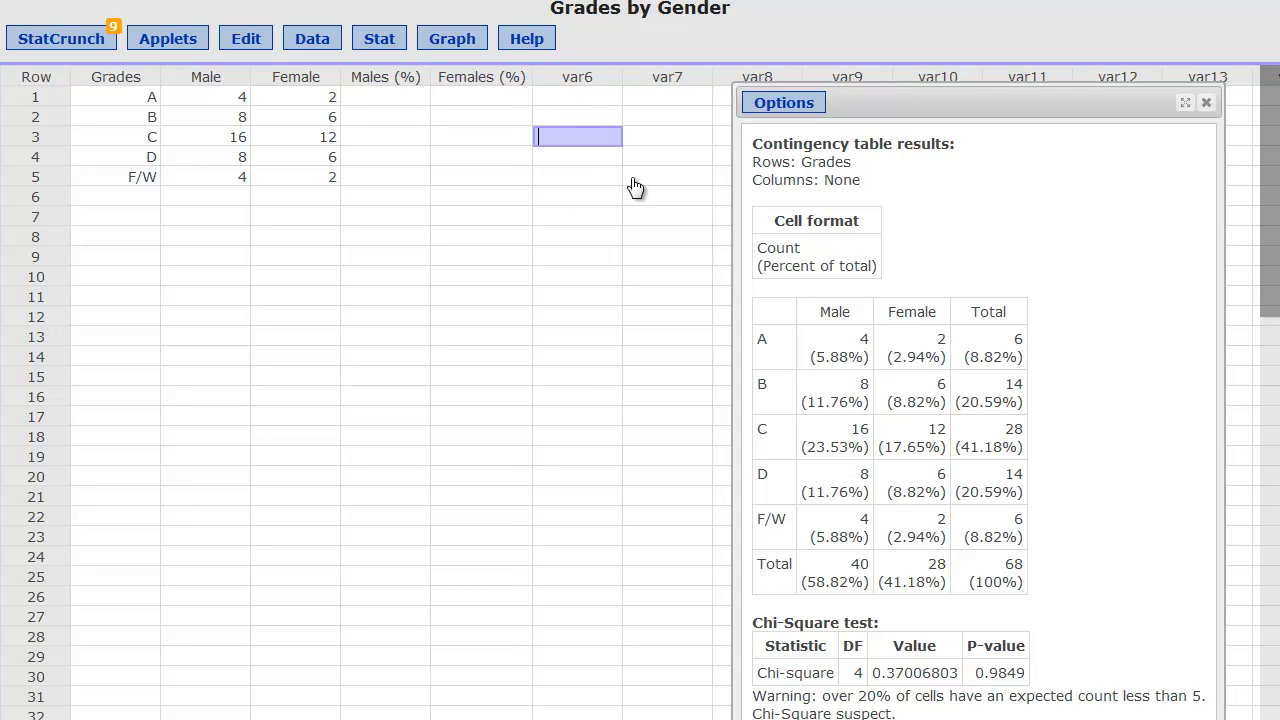
- Recompute the contingency table to display Row percent instead of Percent of total, and move the results clear of the worksheet data
{"action": "left_click_drag", "start_coordinate": [760, 248], "coordinate": [880, 266]}
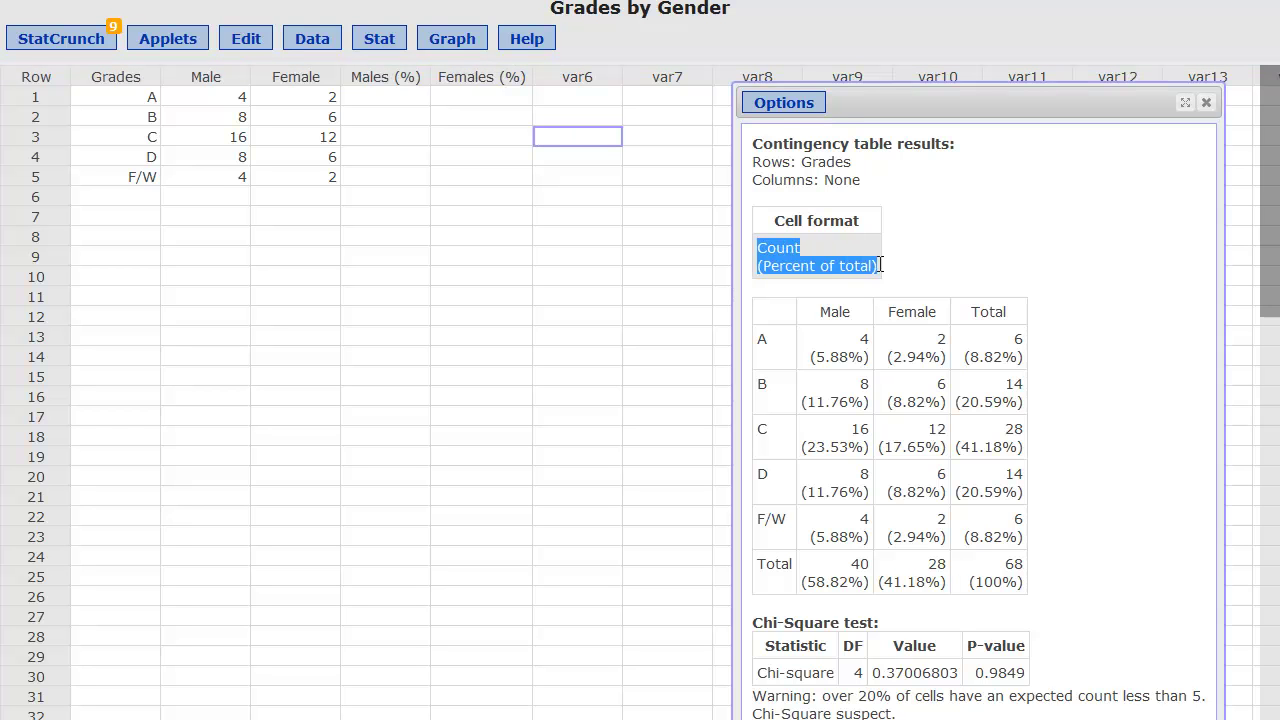
{"action": "left_click", "coordinate": [785, 106]}
{"action": "left_click", "coordinate": [775, 127]}
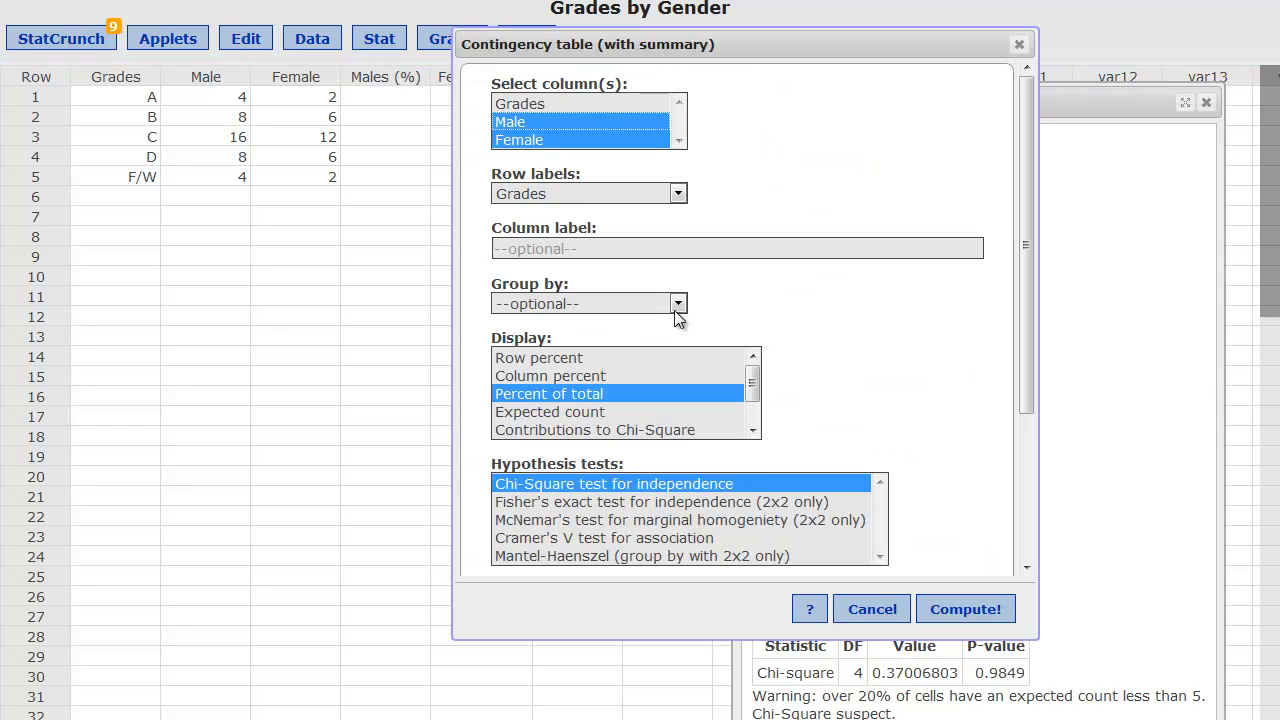
{"action": "left_click", "coordinate": [557, 364]}
{"action": "left_click", "coordinate": [965, 612]}
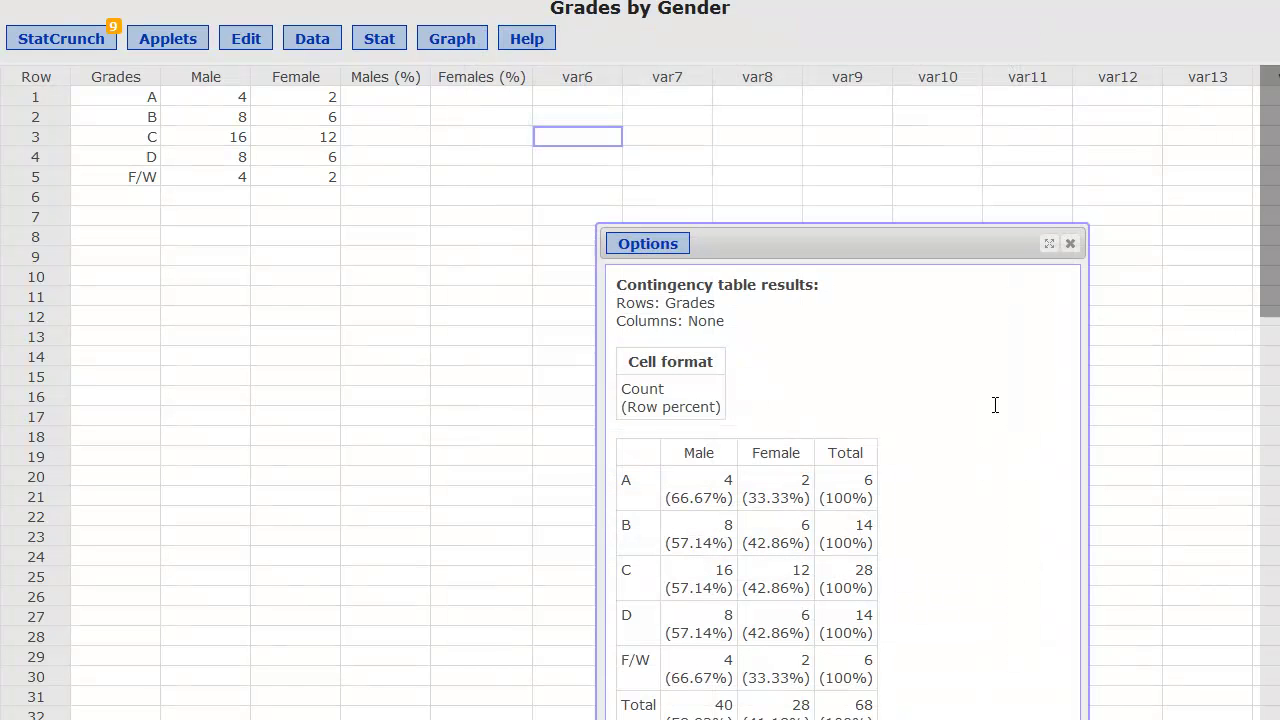
{"action": "left_click_drag", "start_coordinate": [840, 251], "coordinate": [867, 81]}
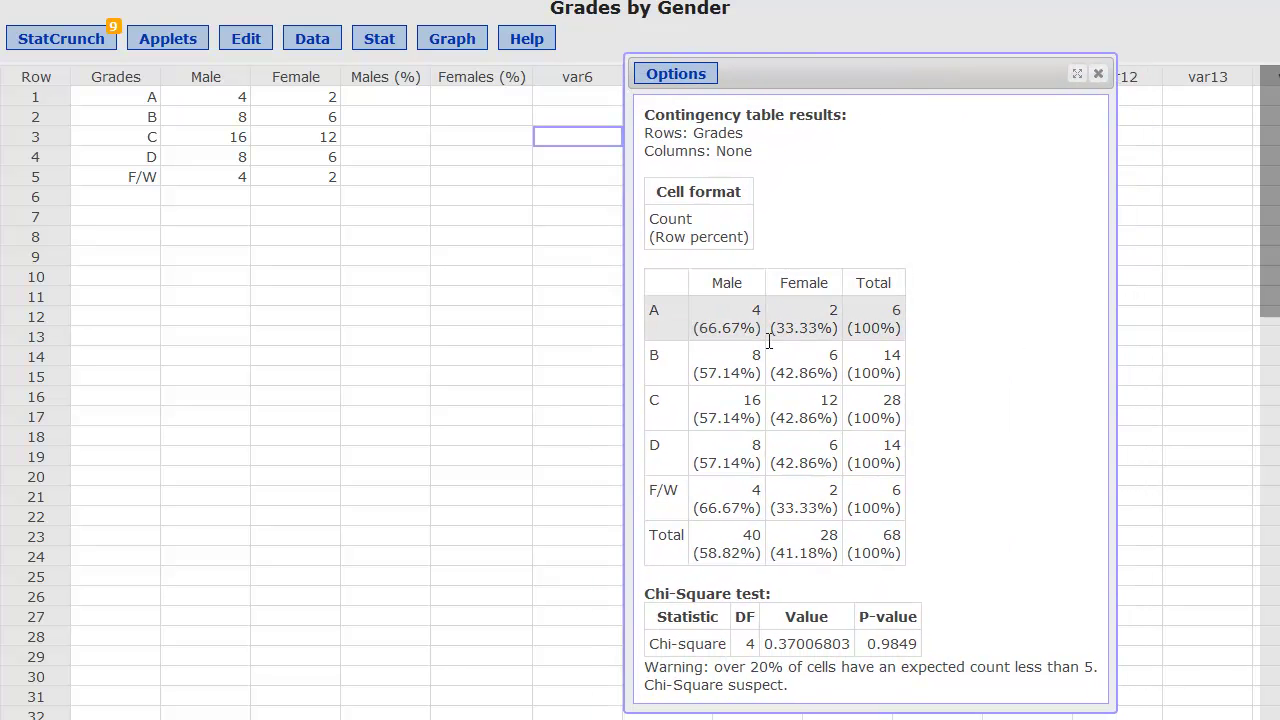
- Highlight the row percentages for grades A, B and C in the contingency table to examine how each row adds up
{"action": "left_click_drag", "start_coordinate": [694, 328], "coordinate": [897, 329]}
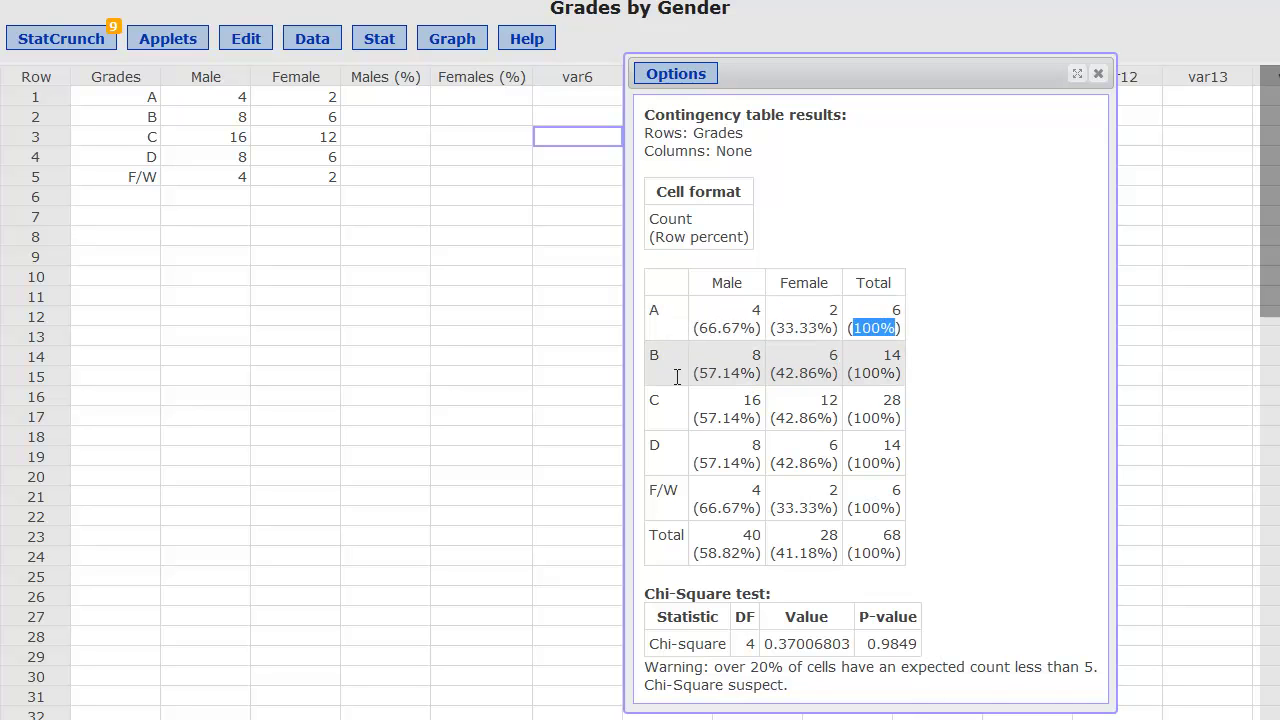
{"action": "left_click_drag", "start_coordinate": [703, 372], "coordinate": [890, 365]}
{"action": "left_click_drag", "start_coordinate": [708, 417], "coordinate": [865, 417]}
{"action": "left_click", "coordinate": [663, 450]}
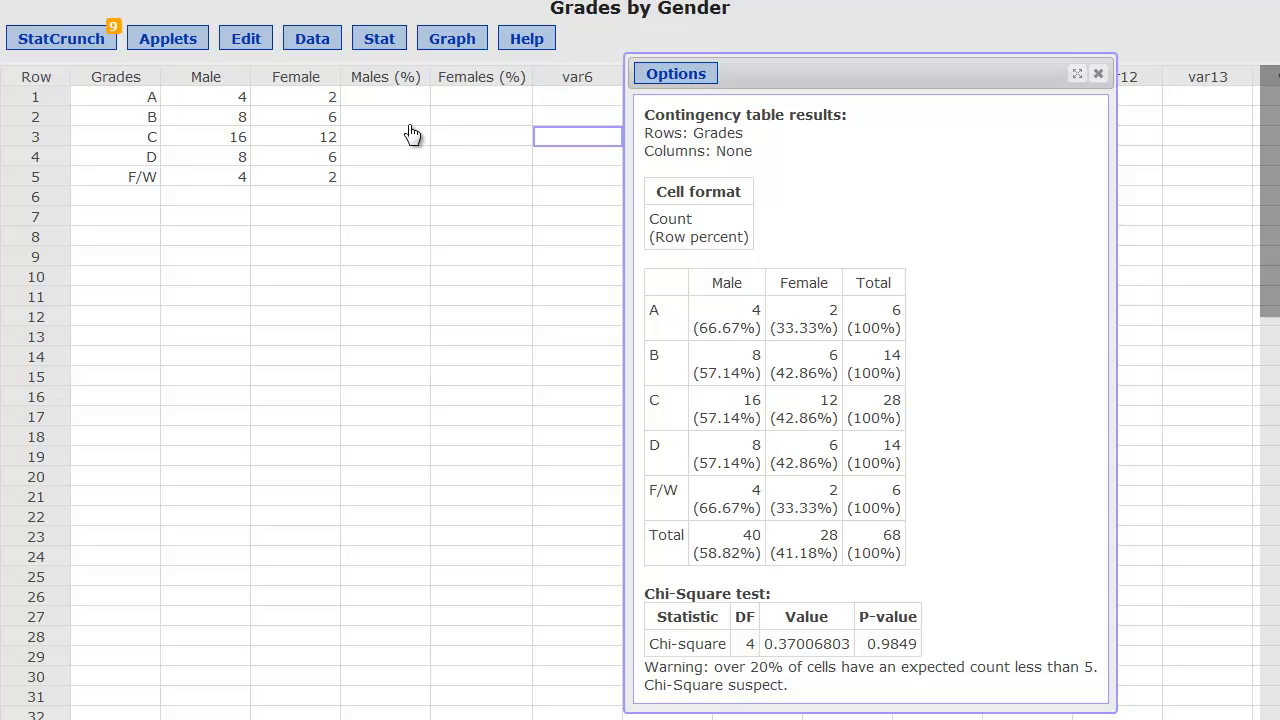
- Fill the Males (%) column for grades A through F/W with 67, 57, 57, 57 and 67
{"action": "left_click", "coordinate": [401, 97]}
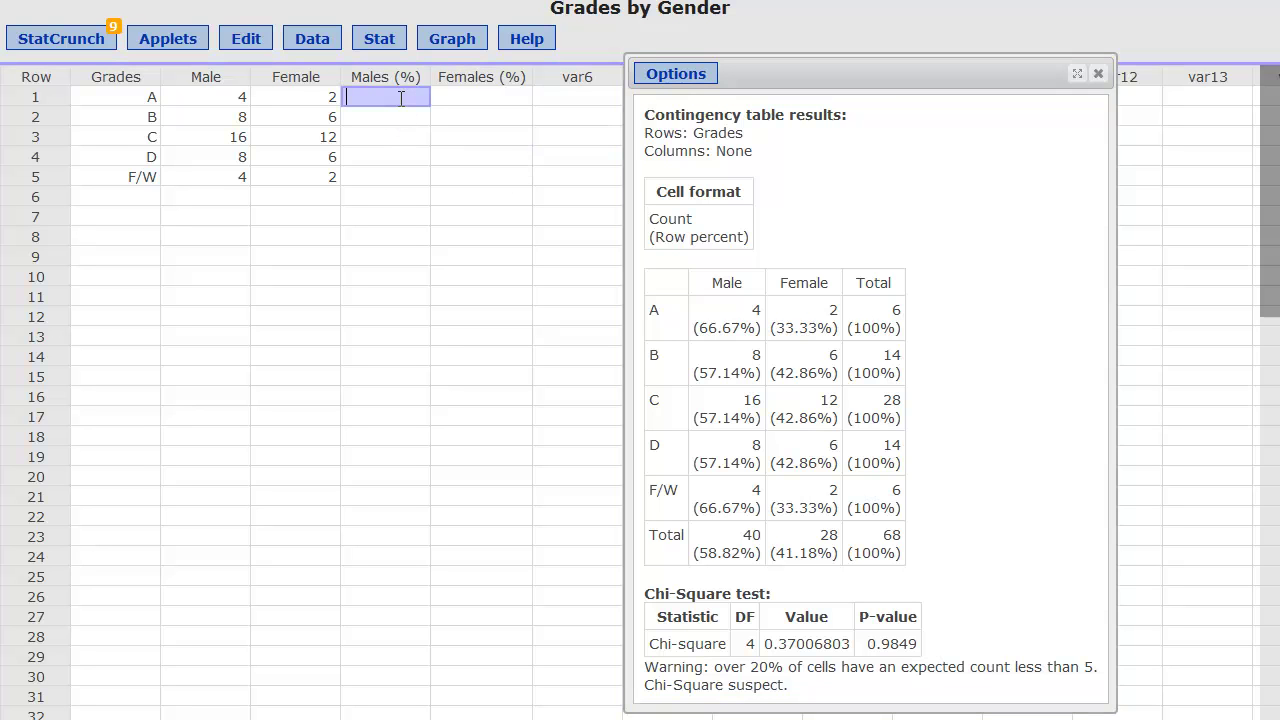
{"action": "key", "text": "Return"}
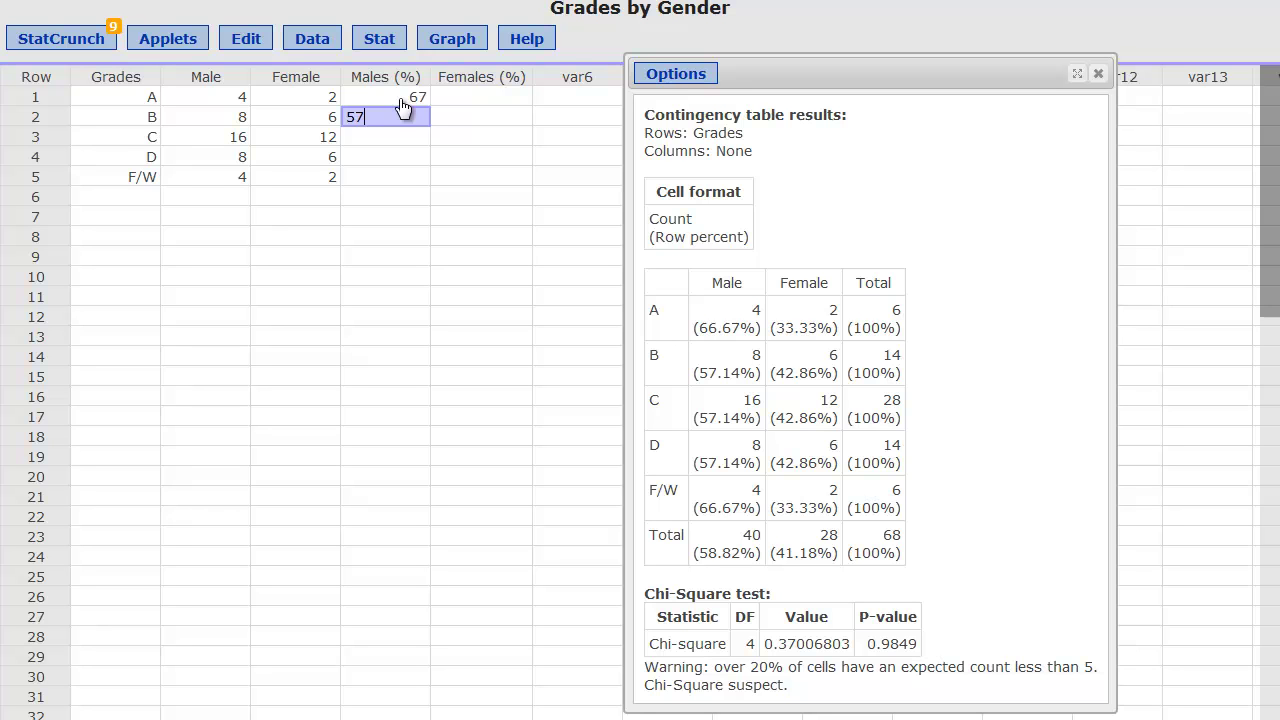
{"action": "key", "text": "Return"}
{"action": "key", "text": "Return"}
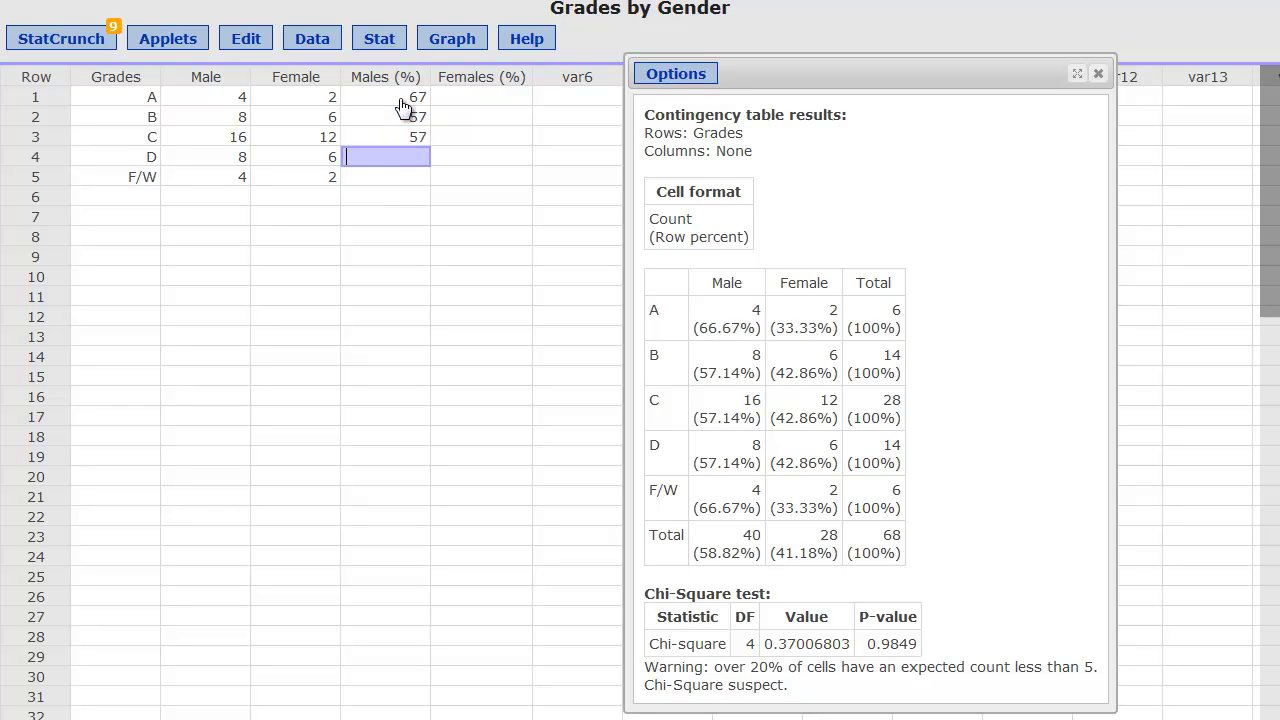
{"action": "key", "text": "Return"}
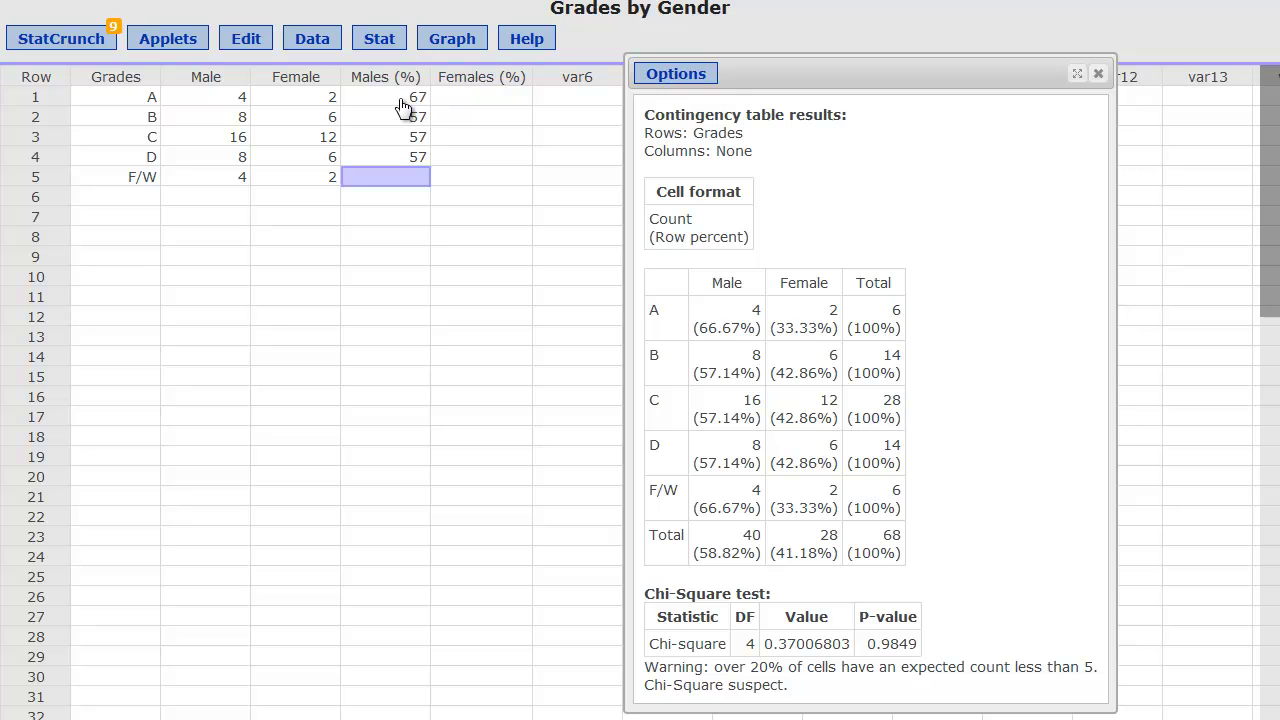
{"action": "key", "text": "Return"}
- Fill the Females (%) column for grades A through F/W with 33, 43, 43, 43 and 41
{"action": "left_click", "coordinate": [468, 97]}
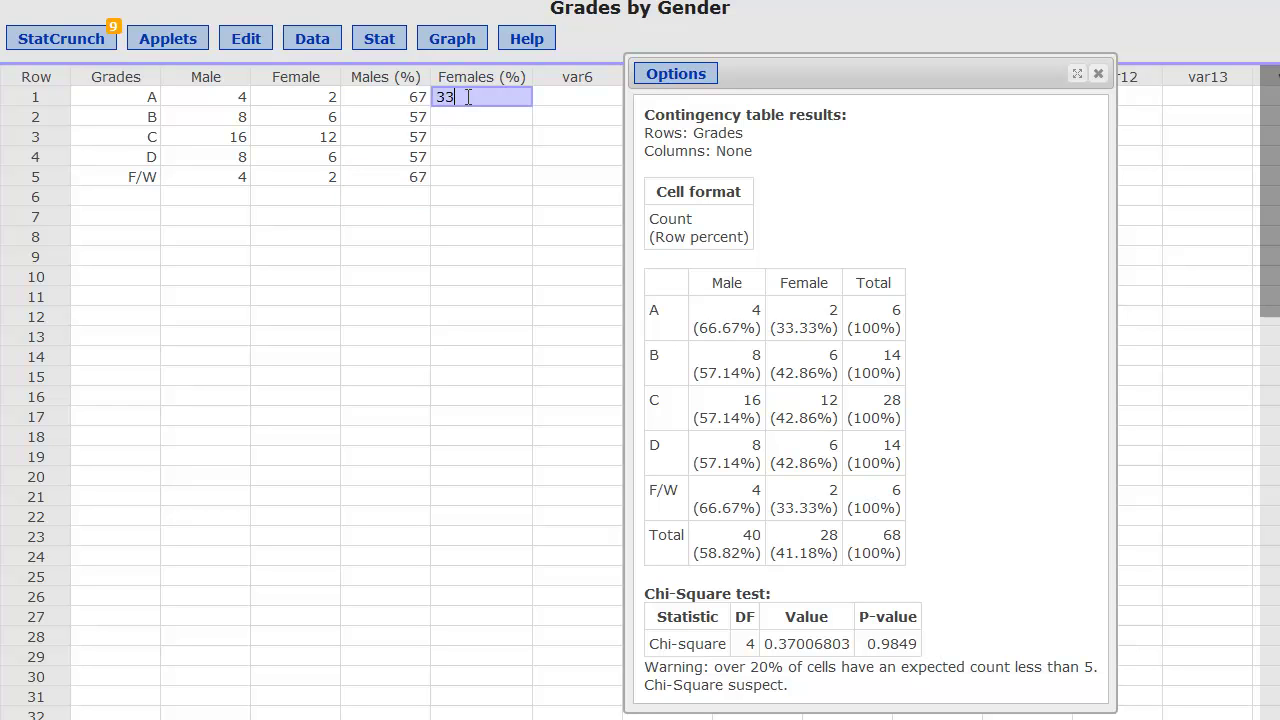
{"action": "key", "text": "Return"}
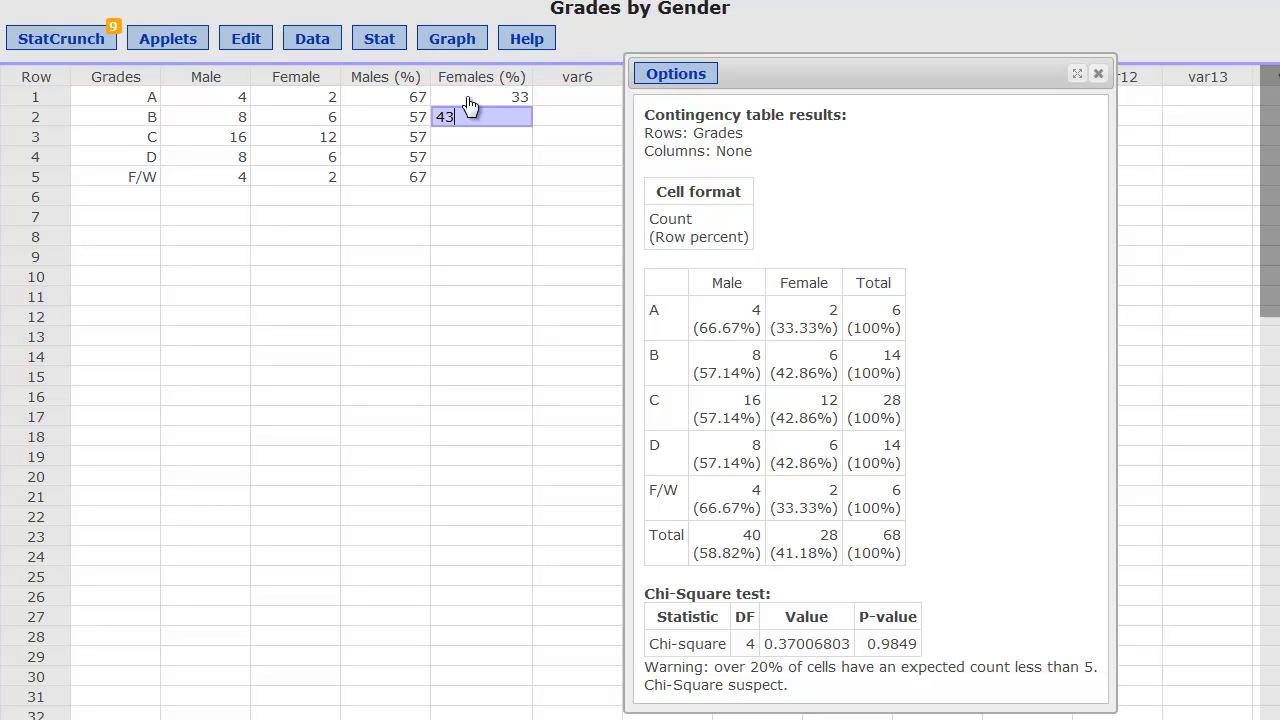
{"action": "key", "text": "Return"}
{"action": "key", "text": "Return"}
{"action": "type", "text": "43"}
{"action": "key", "text": "Return"}
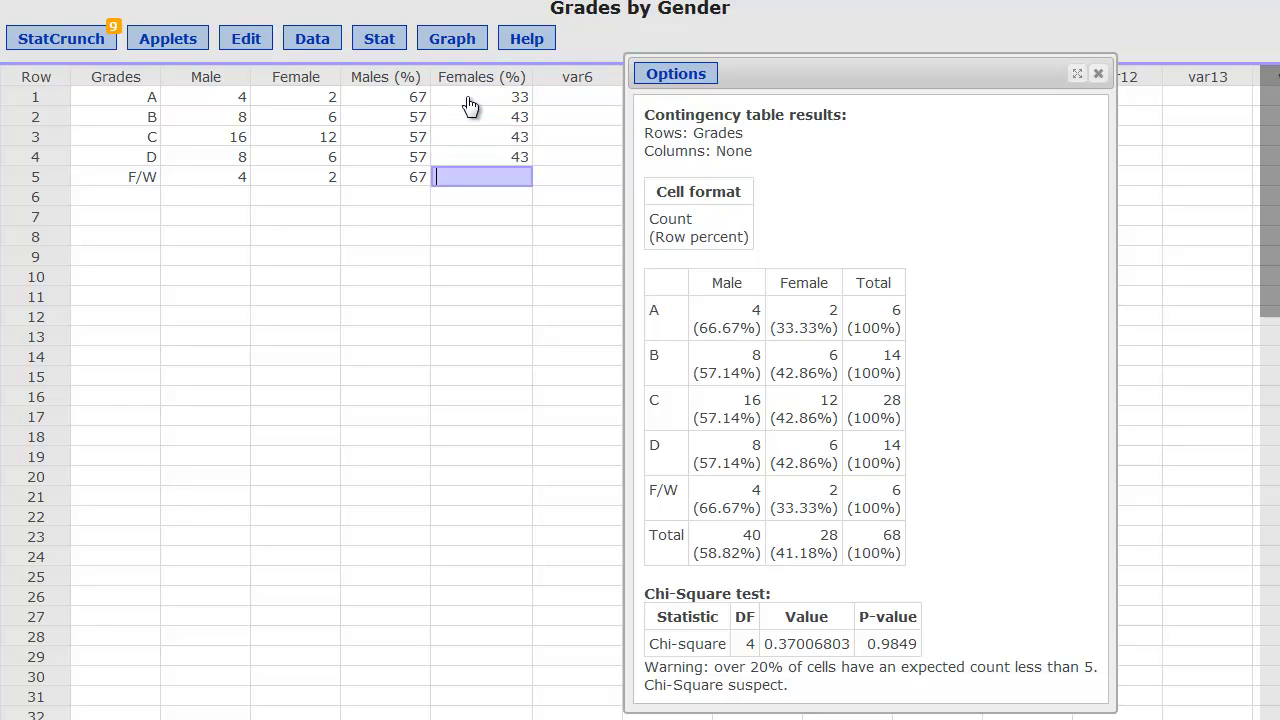
{"action": "key", "text": "Return"}
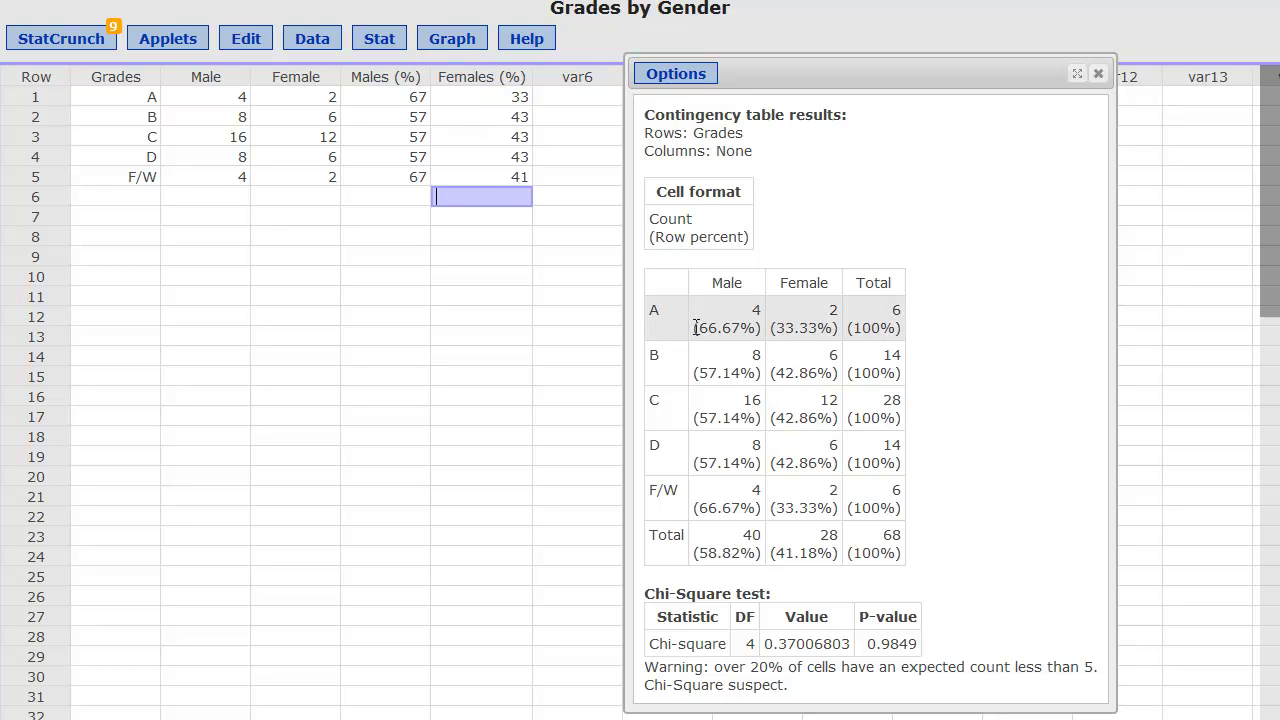
- Check the male and female row percentages for grades A and B in the contingency table against the worksheet entries
{"action": "left_click_drag", "start_coordinate": [693, 327], "coordinate": [736, 327]}
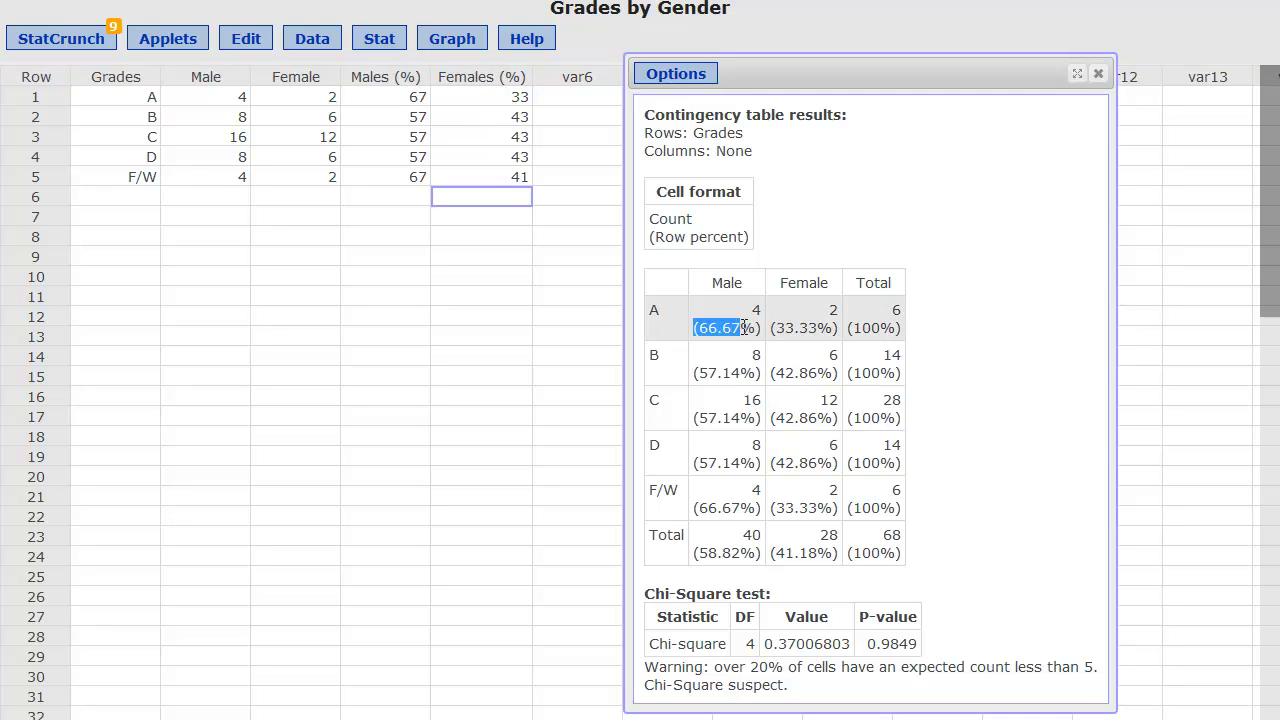
{"action": "left_click_drag", "start_coordinate": [695, 373], "coordinate": [750, 375]}
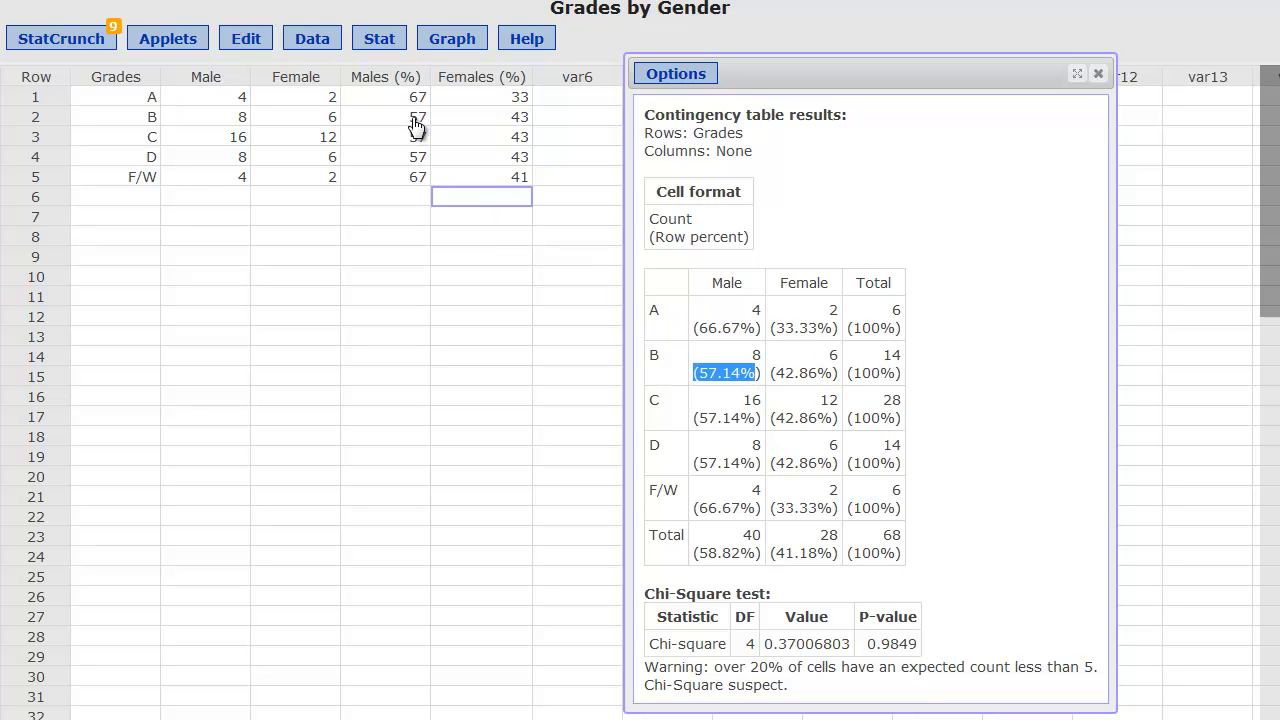
{"action": "left_click_drag", "start_coordinate": [769, 328], "coordinate": [833, 329]}
{"action": "double_click", "coordinate": [489, 100]}
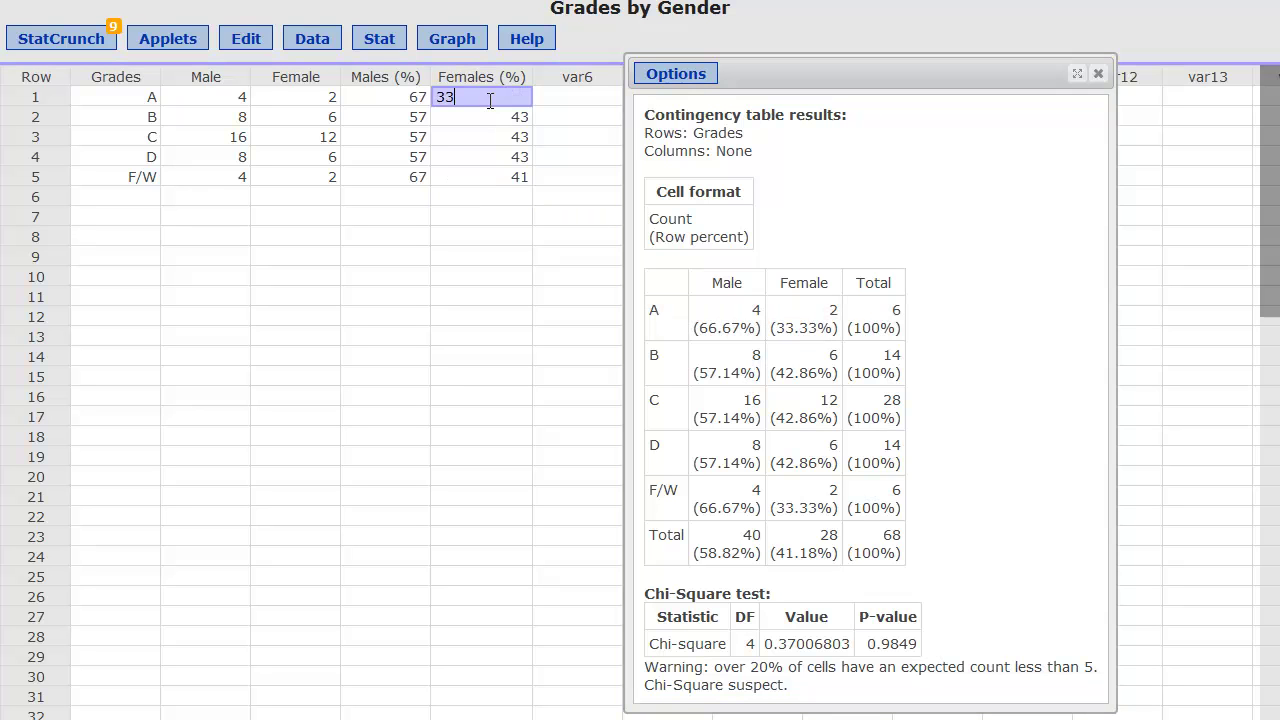
{"action": "left_click_drag", "start_coordinate": [772, 374], "coordinate": [835, 374]}
{"action": "double_click", "coordinate": [456, 117]}
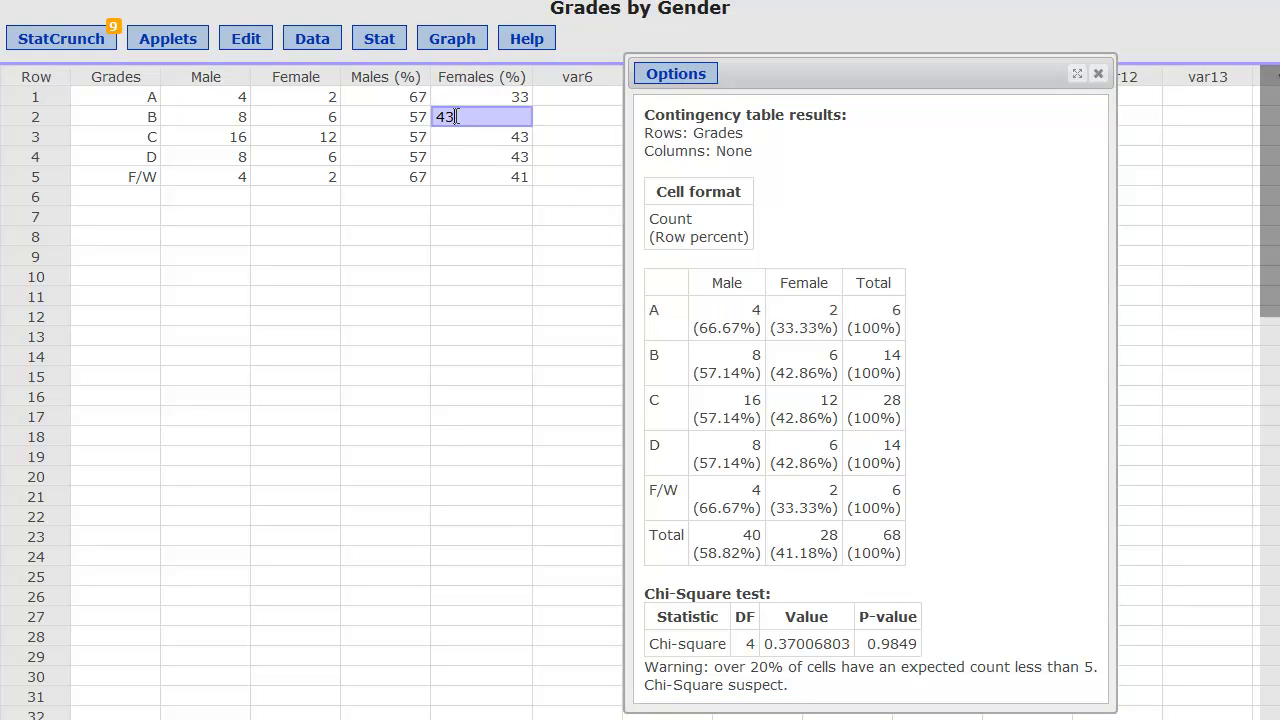
- Compare the Males (%) and Females (%) worksheet values side by side for grades A, B and C
{"action": "double_click", "coordinate": [399, 95]}
{"action": "double_click", "coordinate": [469, 96]}
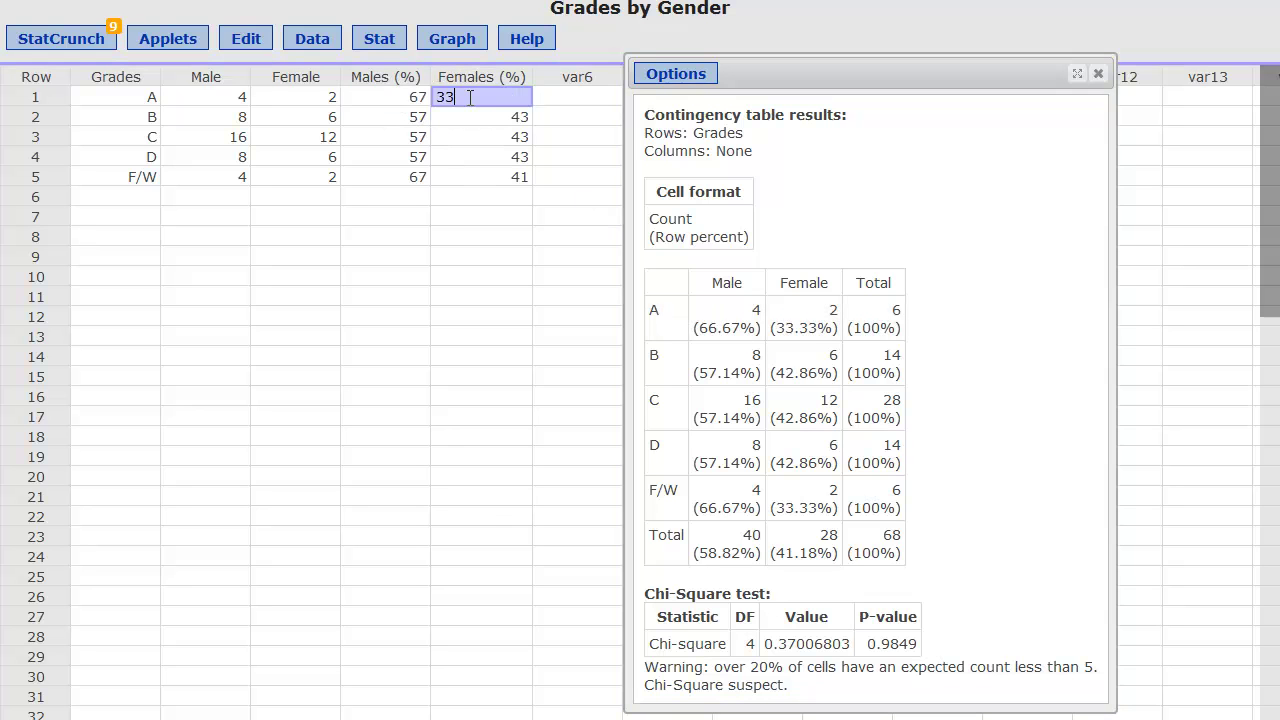
{"action": "left_click", "coordinate": [390, 118]}
{"action": "double_click", "coordinate": [480, 118]}
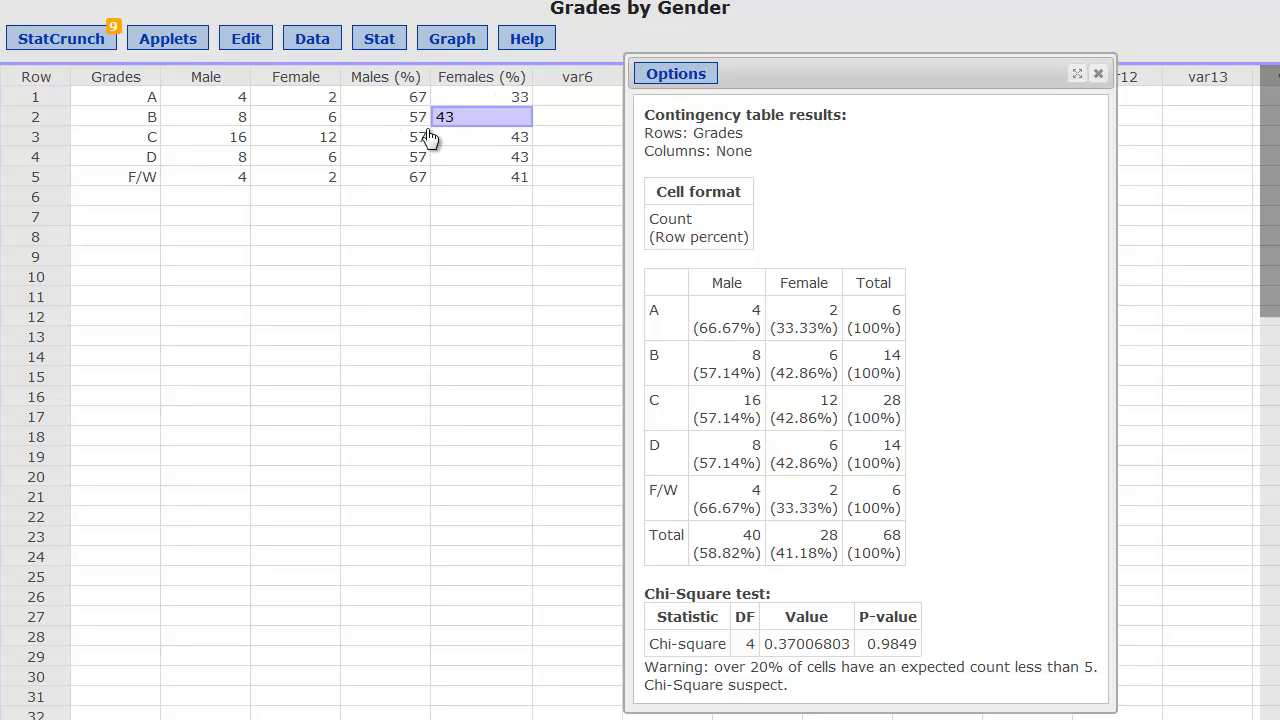
{"action": "left_click", "coordinate": [387, 133]}
{"action": "double_click", "coordinate": [491, 131]}
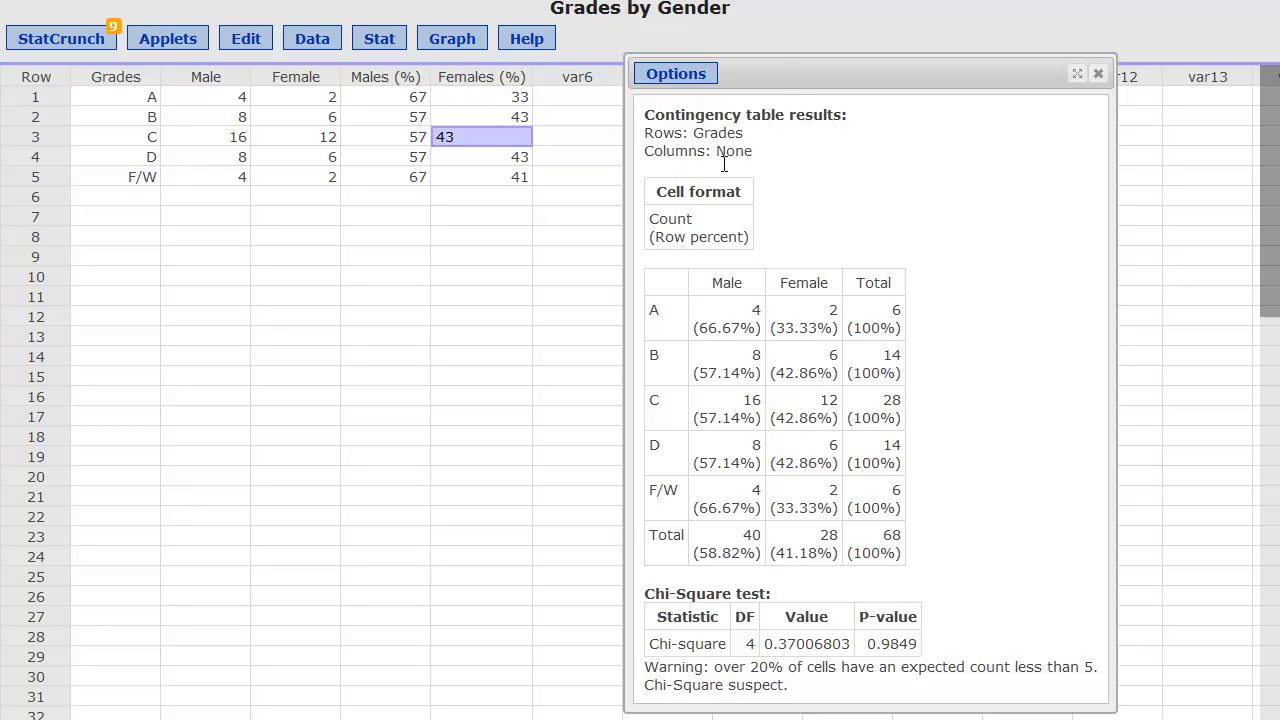
- Move the contingency table aside and set up a column chart of Males (%) and Females (%) with row labels from Grades
{"action": "left_click_drag", "start_coordinate": [792, 72], "coordinate": [887, 72]}
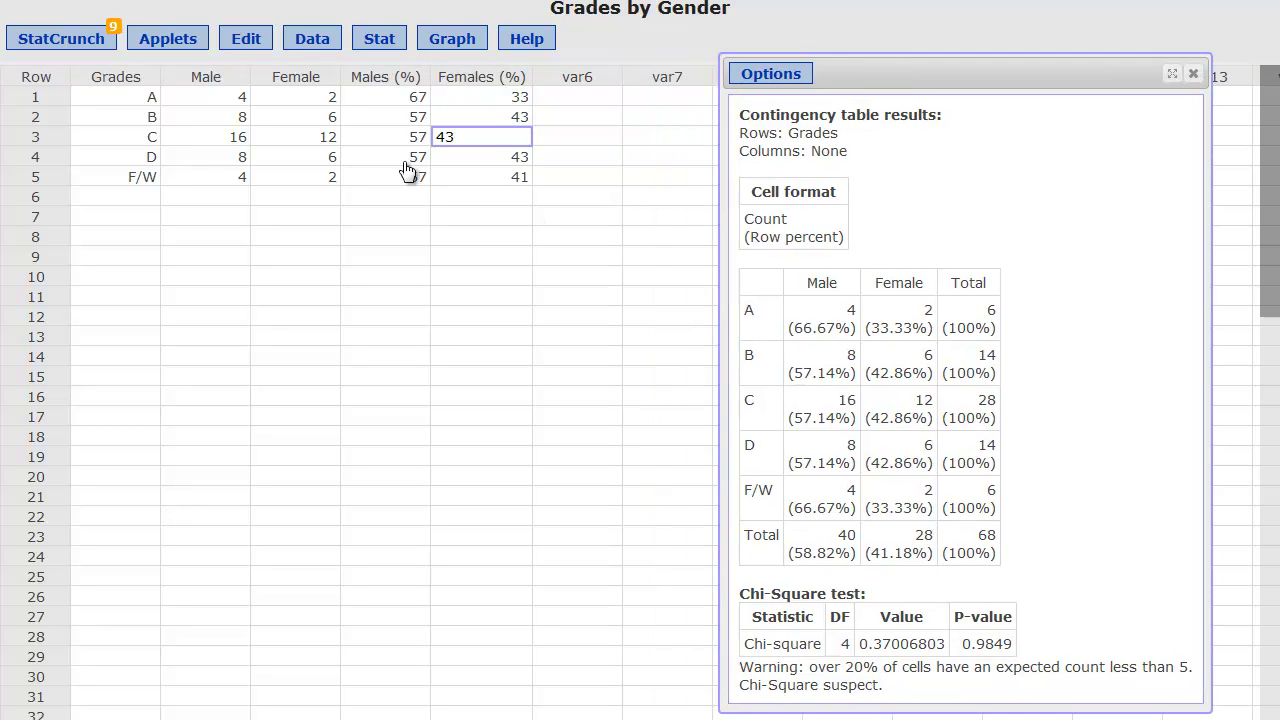
{"action": "left_click", "coordinate": [437, 48]}
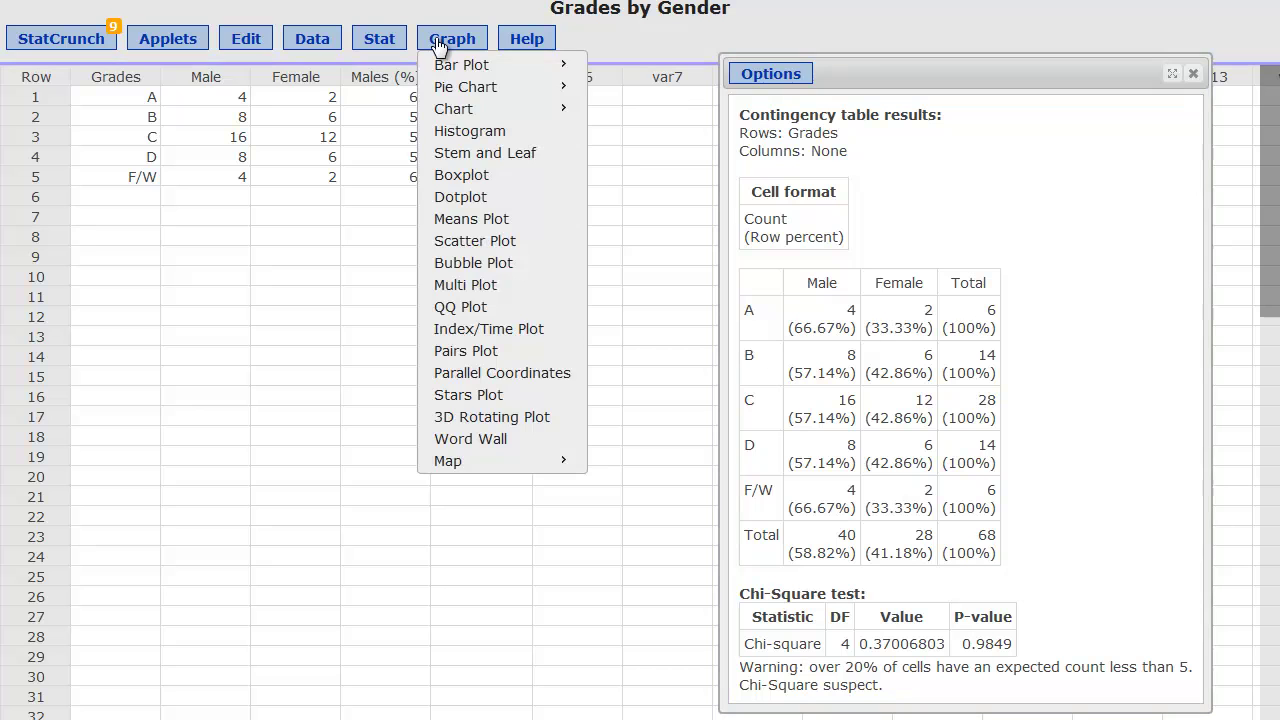
{"action": "mouse_move", "coordinate": [565, 108]}
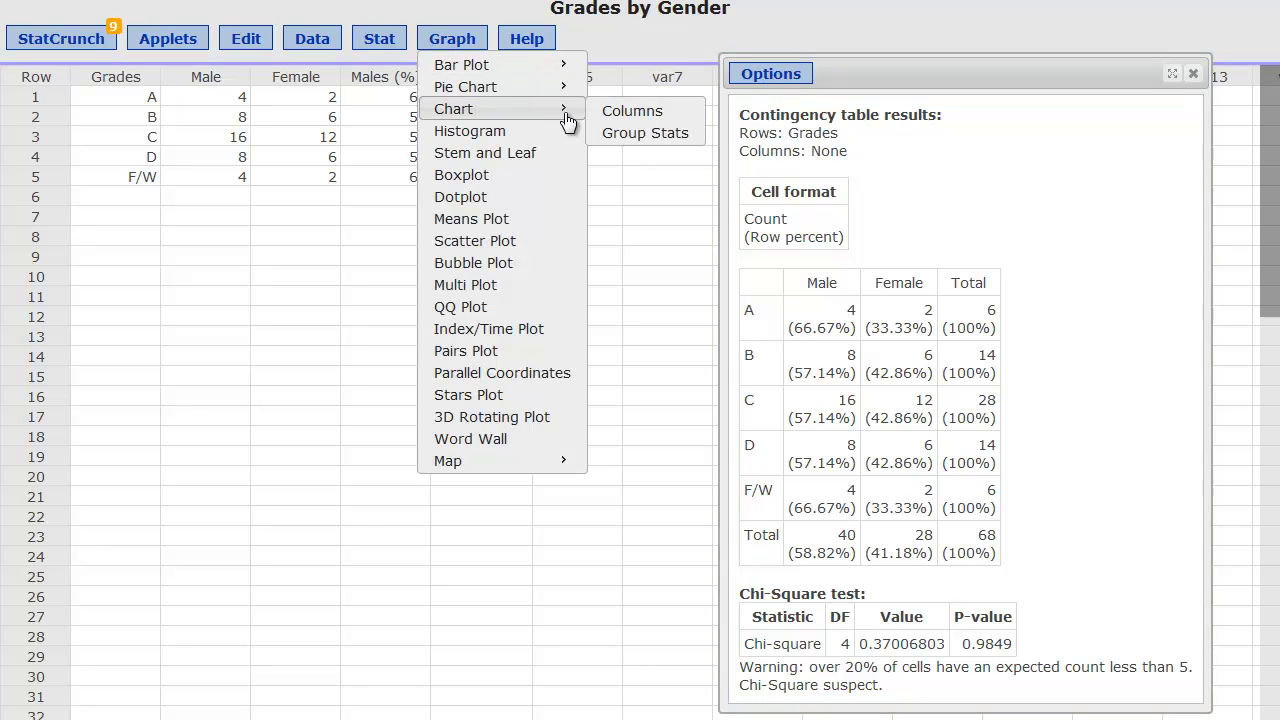
{"action": "left_click", "coordinate": [621, 112]}
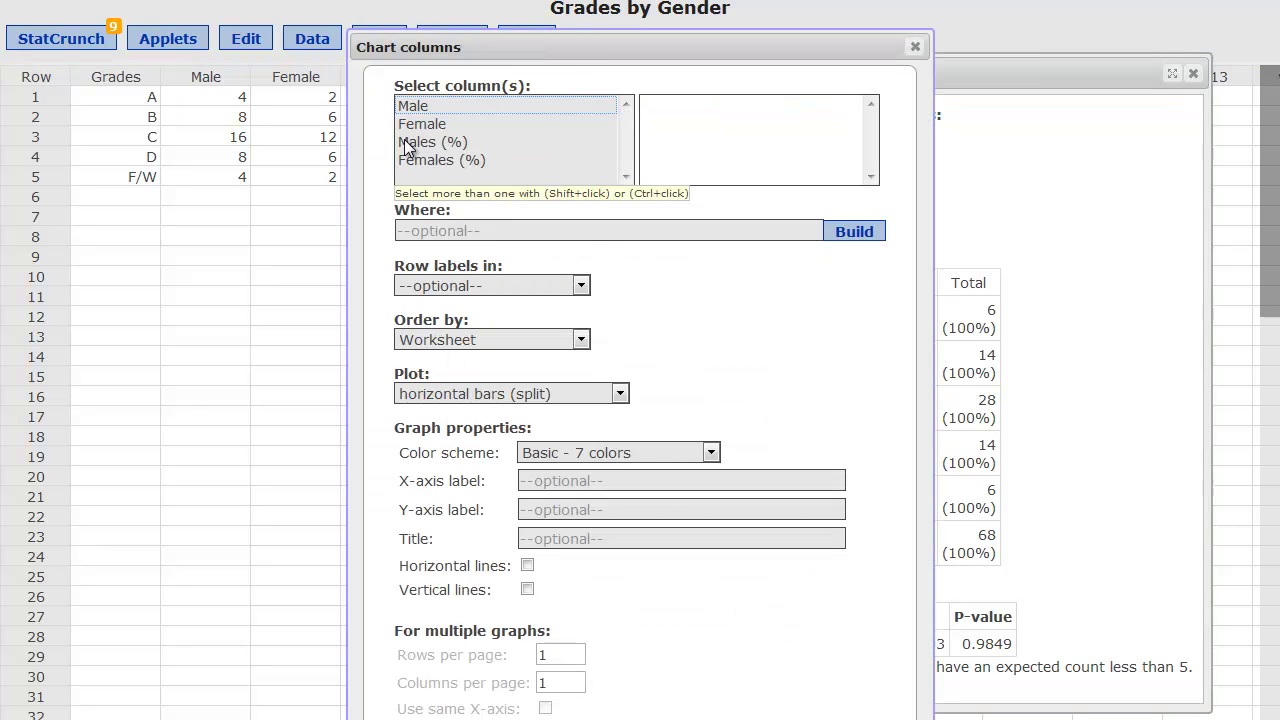
{"action": "left_click", "coordinate": [424, 145]}
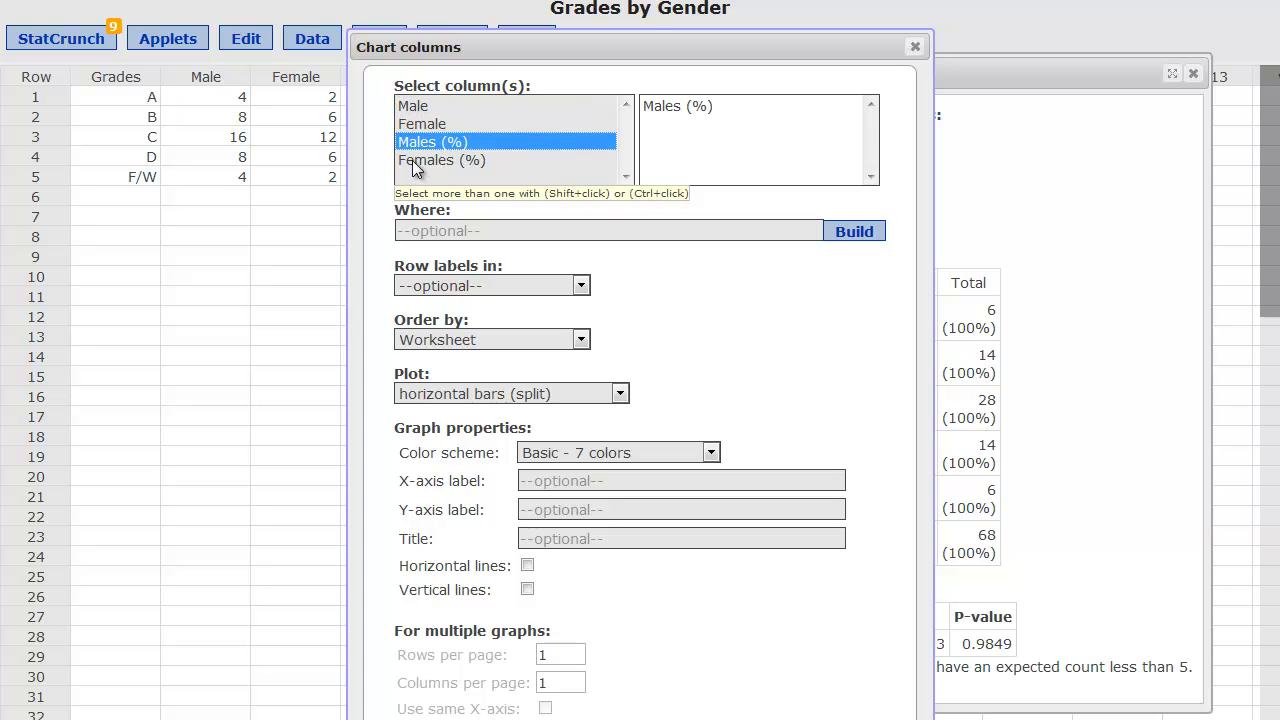
{"action": "left_click", "coordinate": [418, 162], "text": "ctrl"}
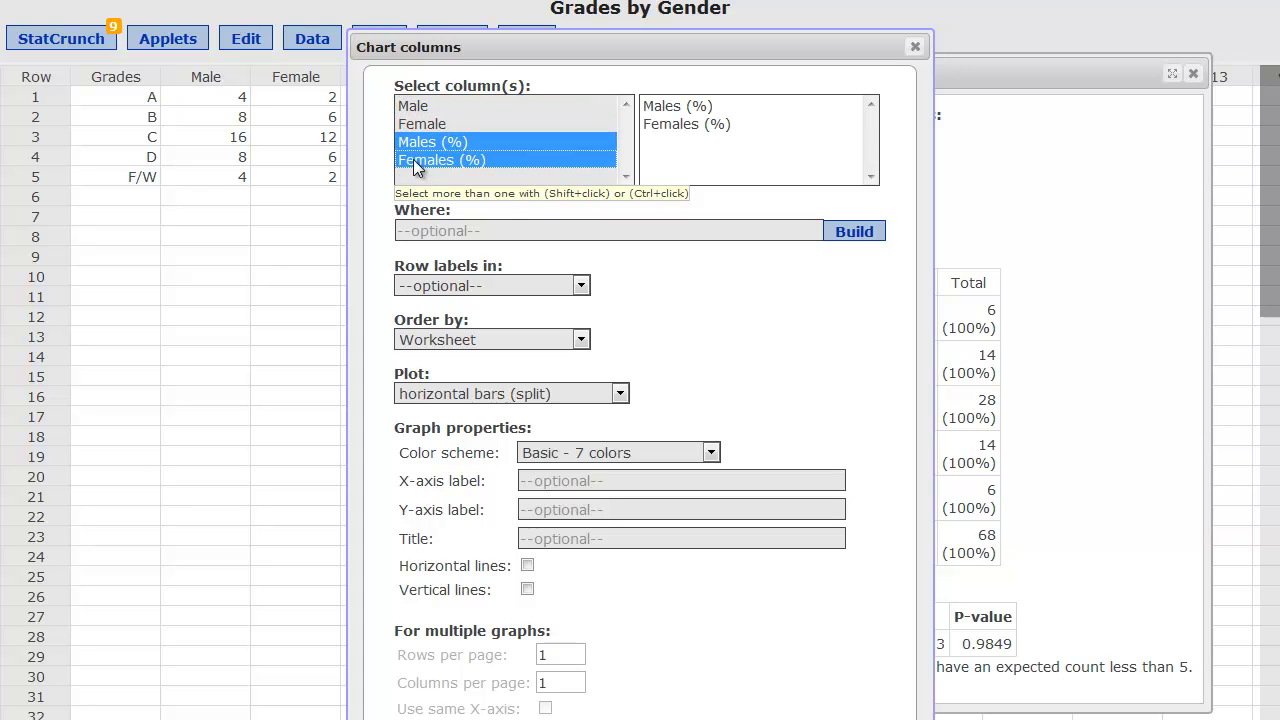
{"action": "left_click", "coordinate": [416, 286]}
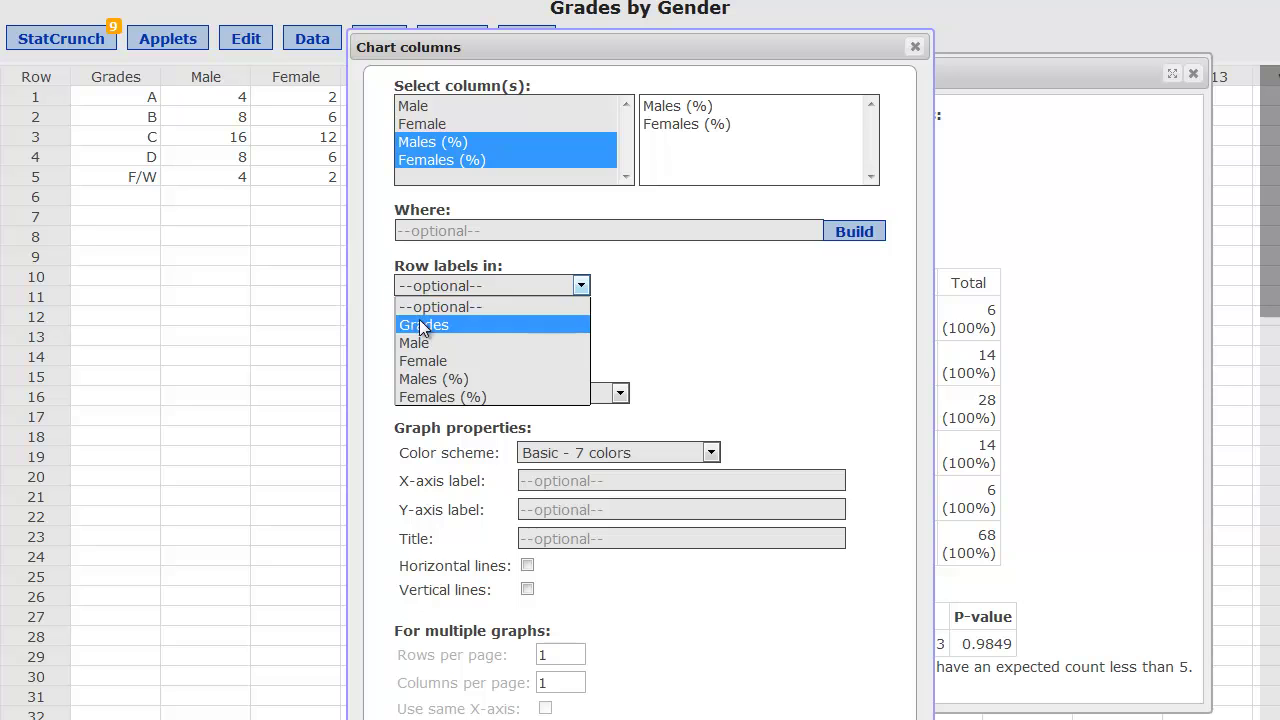
{"action": "left_click", "coordinate": [415, 323]}
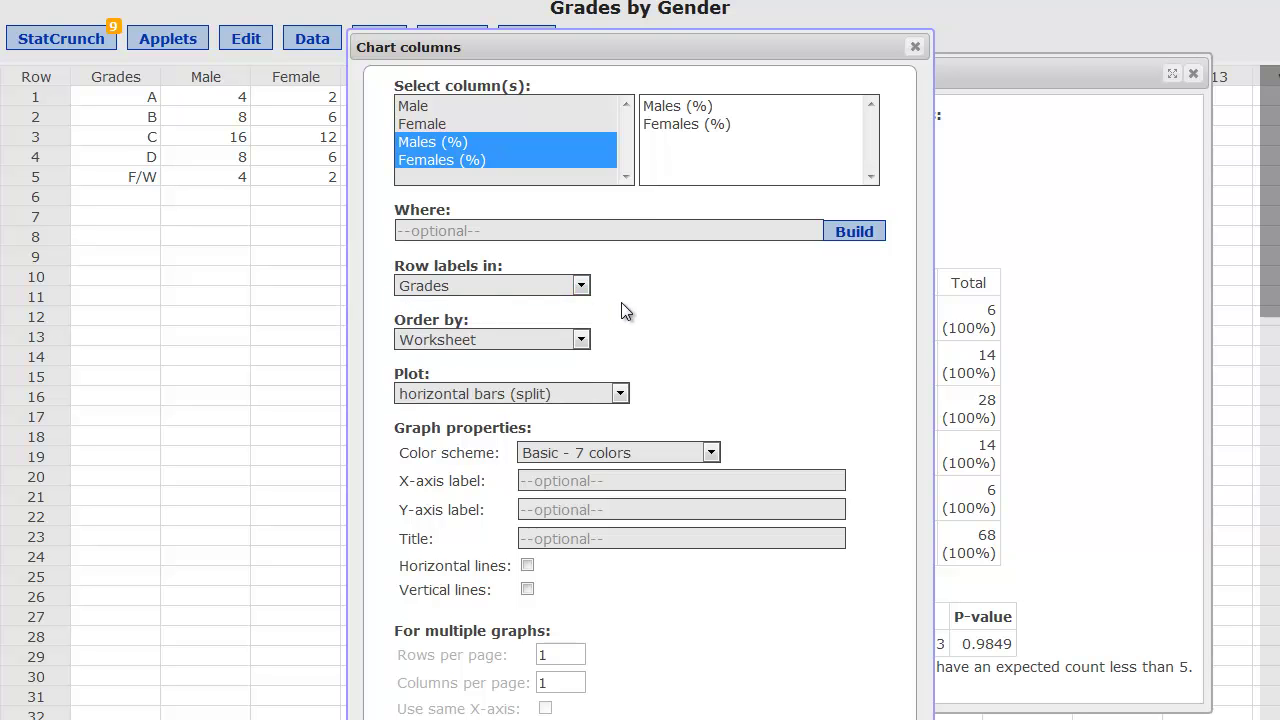
- Generate the percentage chart as vertical bars (split) and reposition it over the worksheet to compare the bars by grade
{"action": "left_click", "coordinate": [622, 394]}
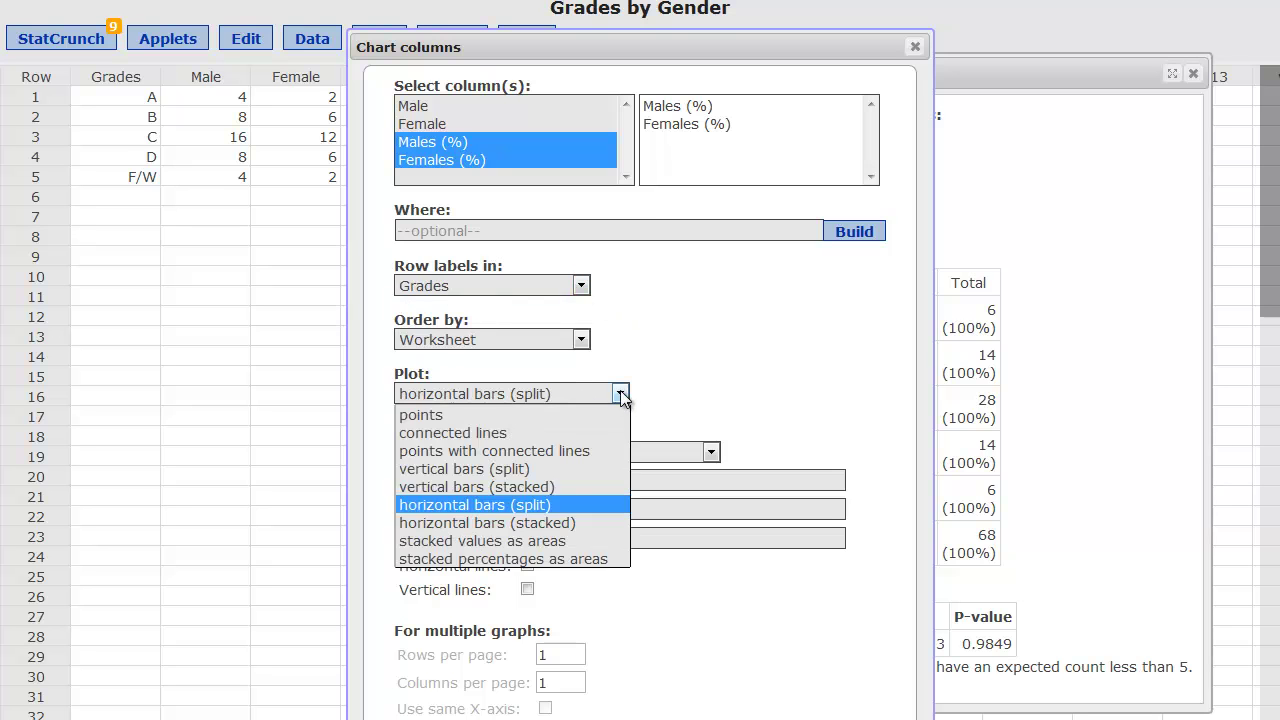
{"action": "left_click", "coordinate": [474, 469]}
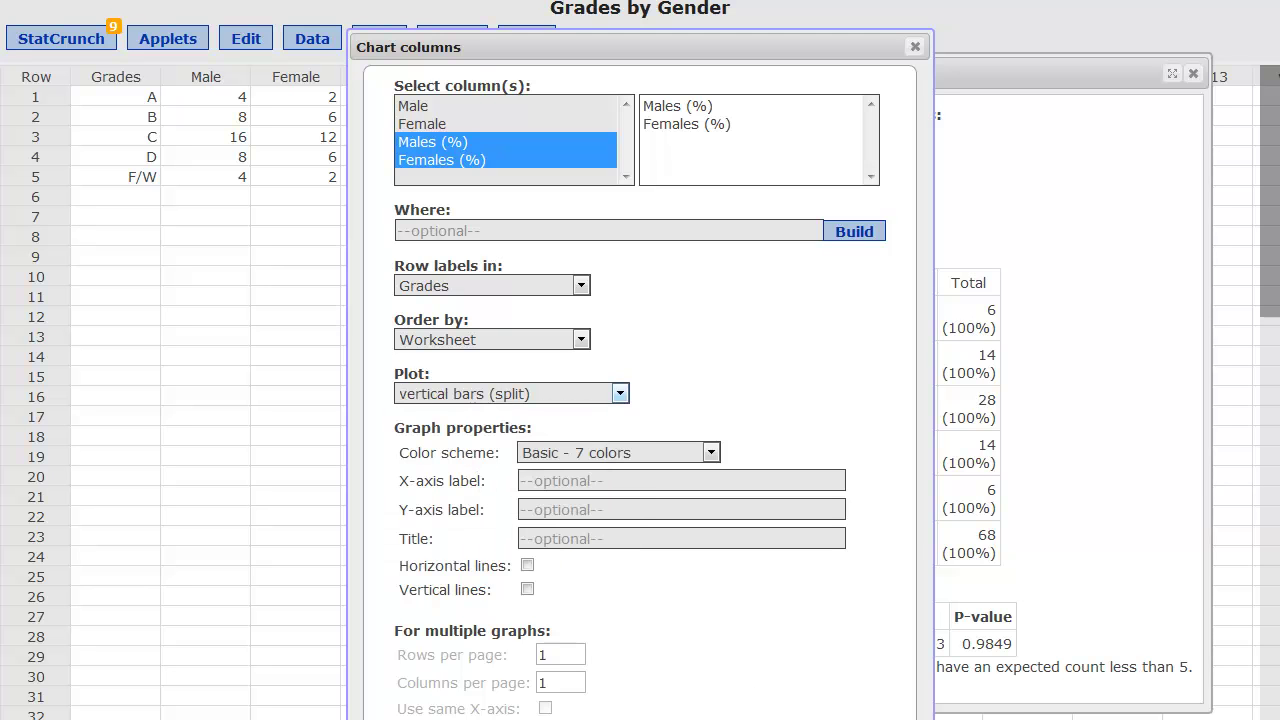
{"action": "left_click_drag", "start_coordinate": [597, 269], "coordinate": [406, 50]}
{"action": "mouse_move", "coordinate": [204, 231]}
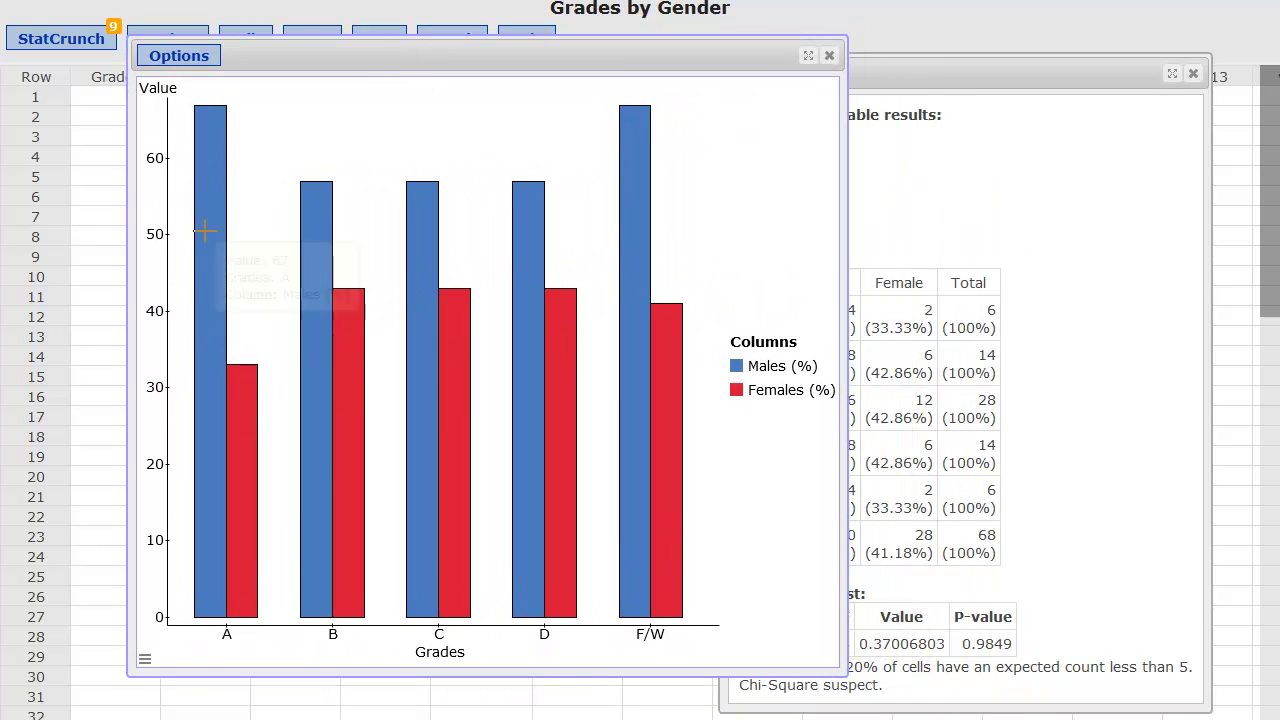
- Replot the split percentage chart as vertical bars (stacked) and reposition it over the worksheet
{"action": "mouse_move", "coordinate": [242, 384]}
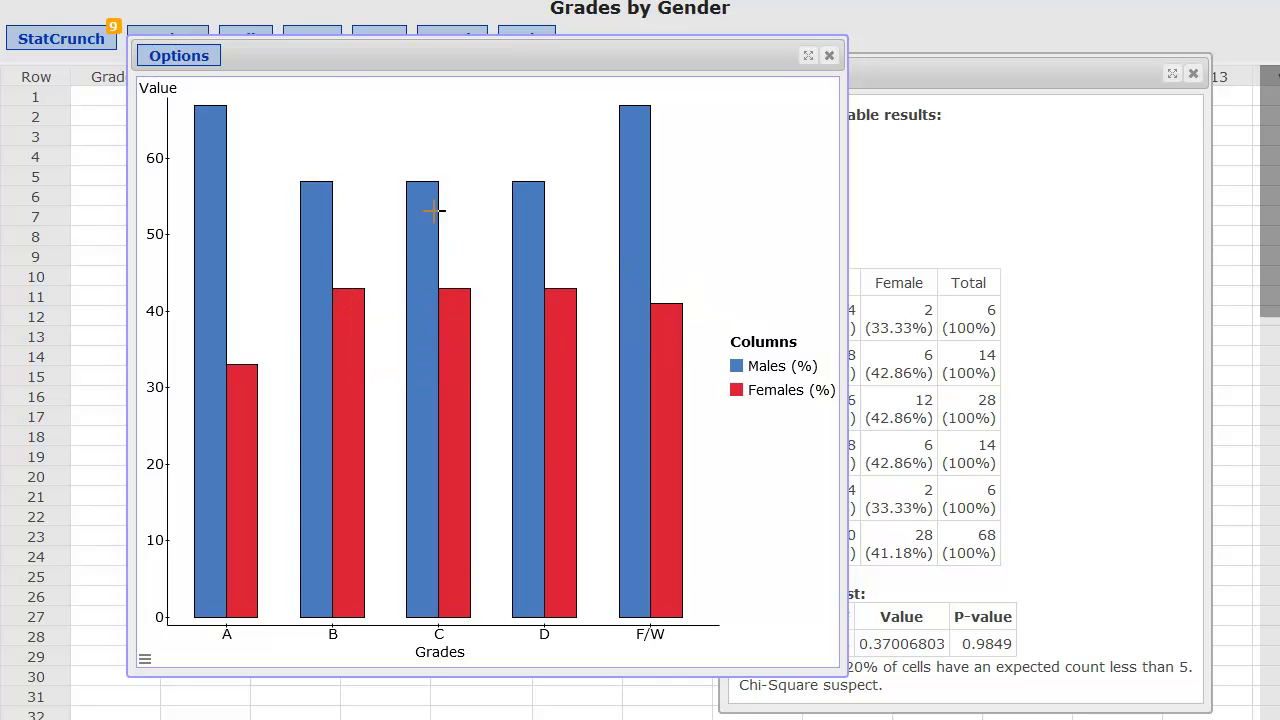
{"action": "mouse_move", "coordinate": [543, 297]}
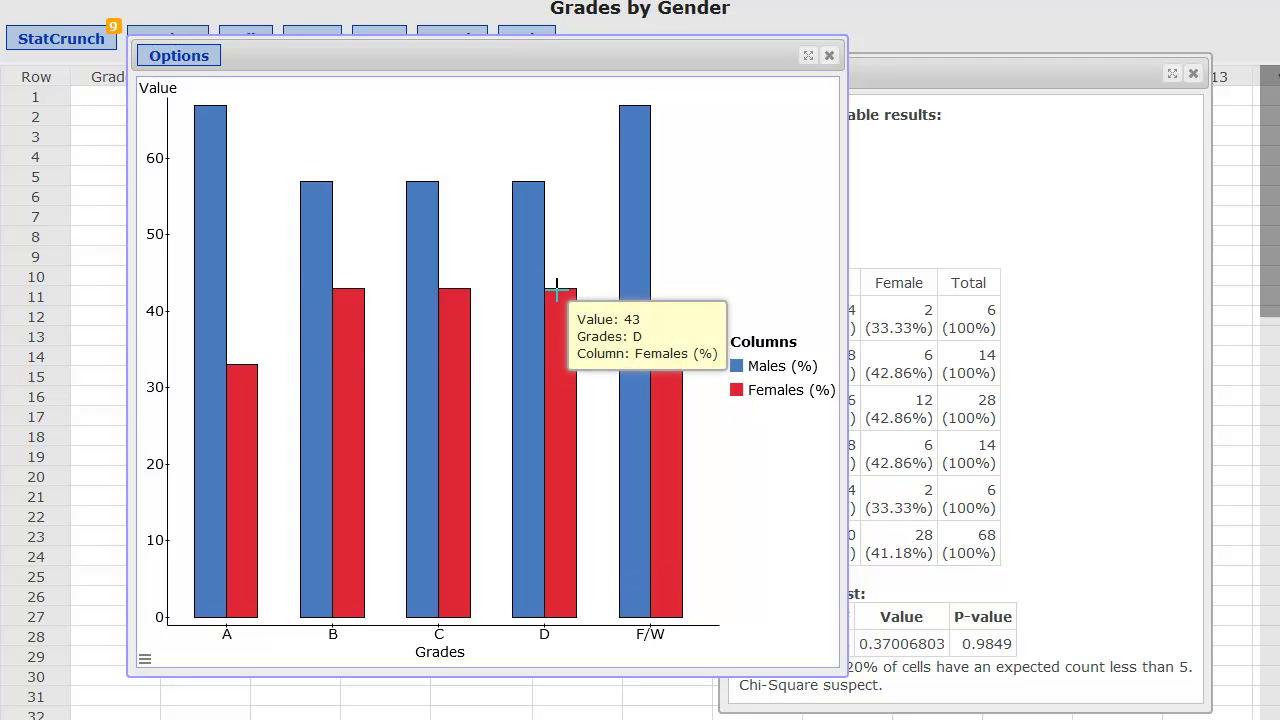
{"action": "mouse_move", "coordinate": [307, 272]}
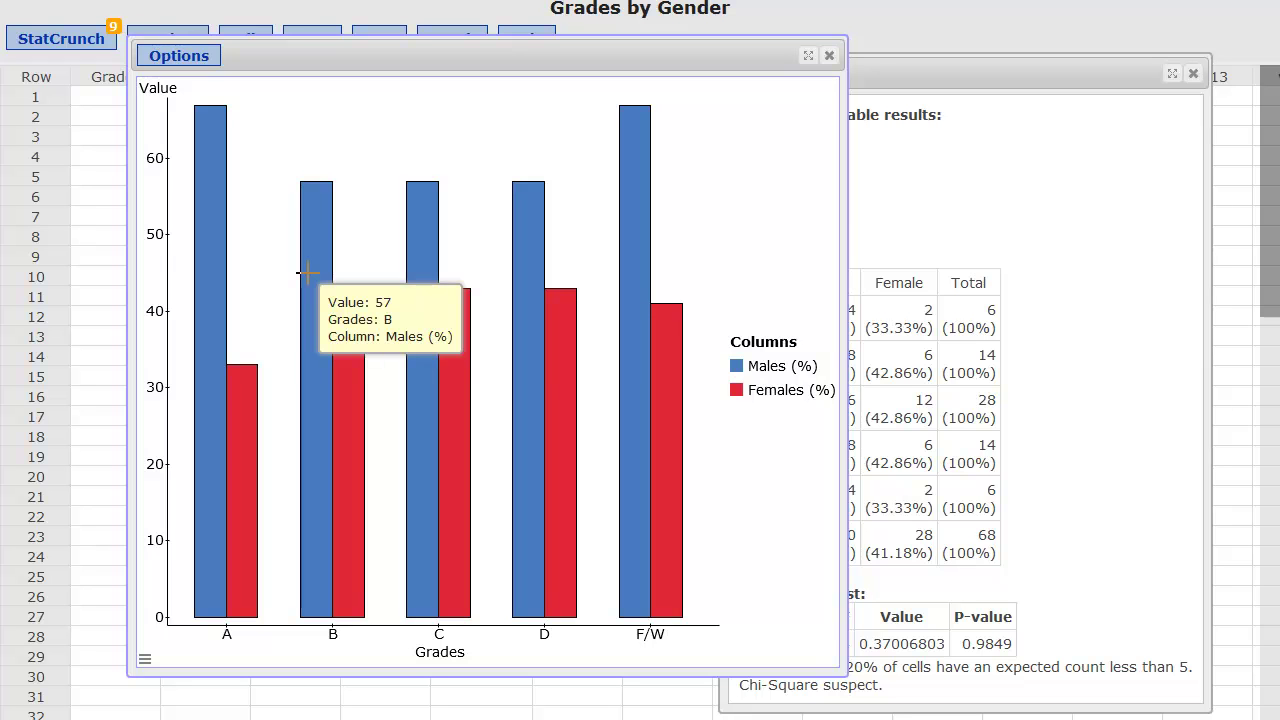
{"action": "mouse_move", "coordinate": [616, 304]}
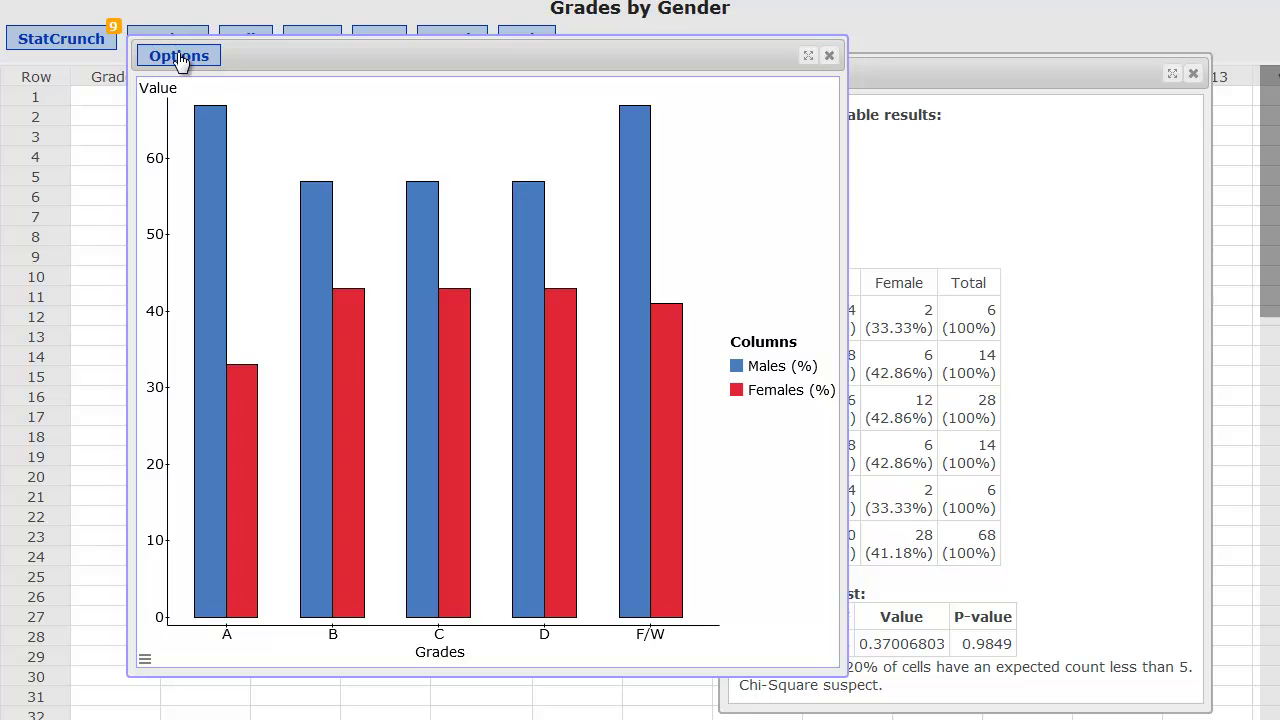
{"action": "mouse_move", "coordinate": [670, 372]}
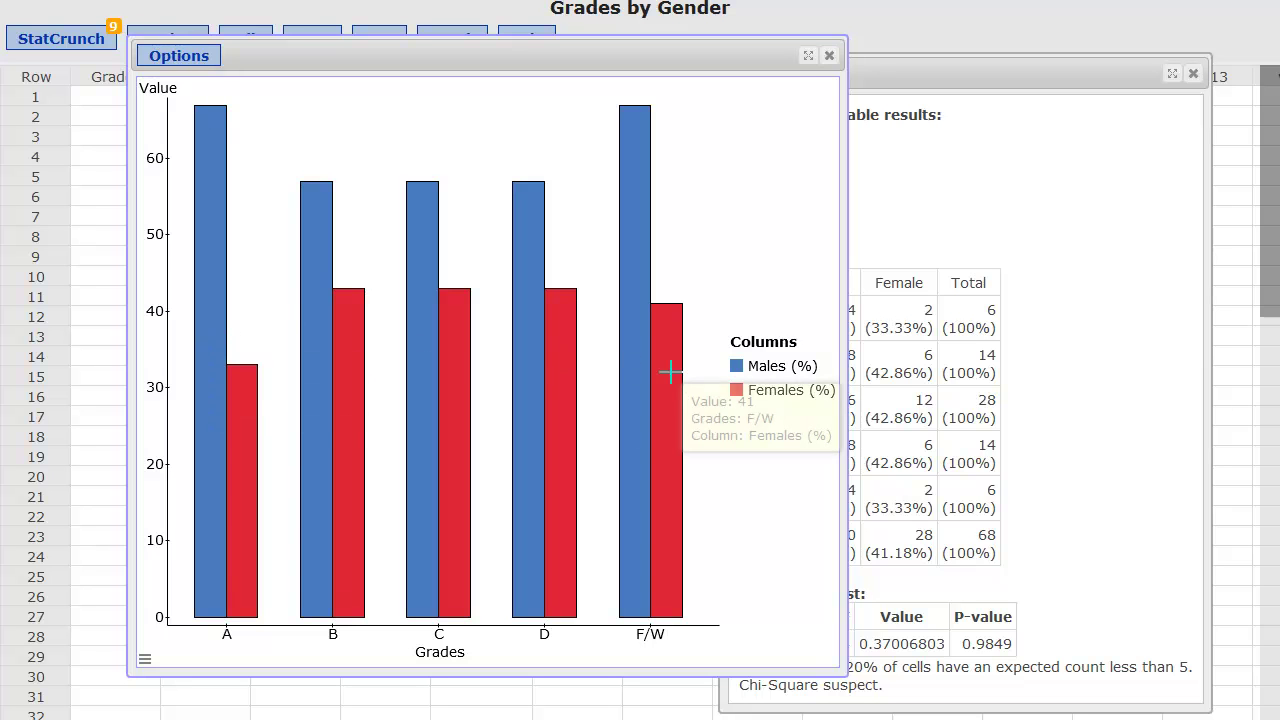
{"action": "left_click", "coordinate": [175, 57]}
{"action": "left_click", "coordinate": [170, 81]}
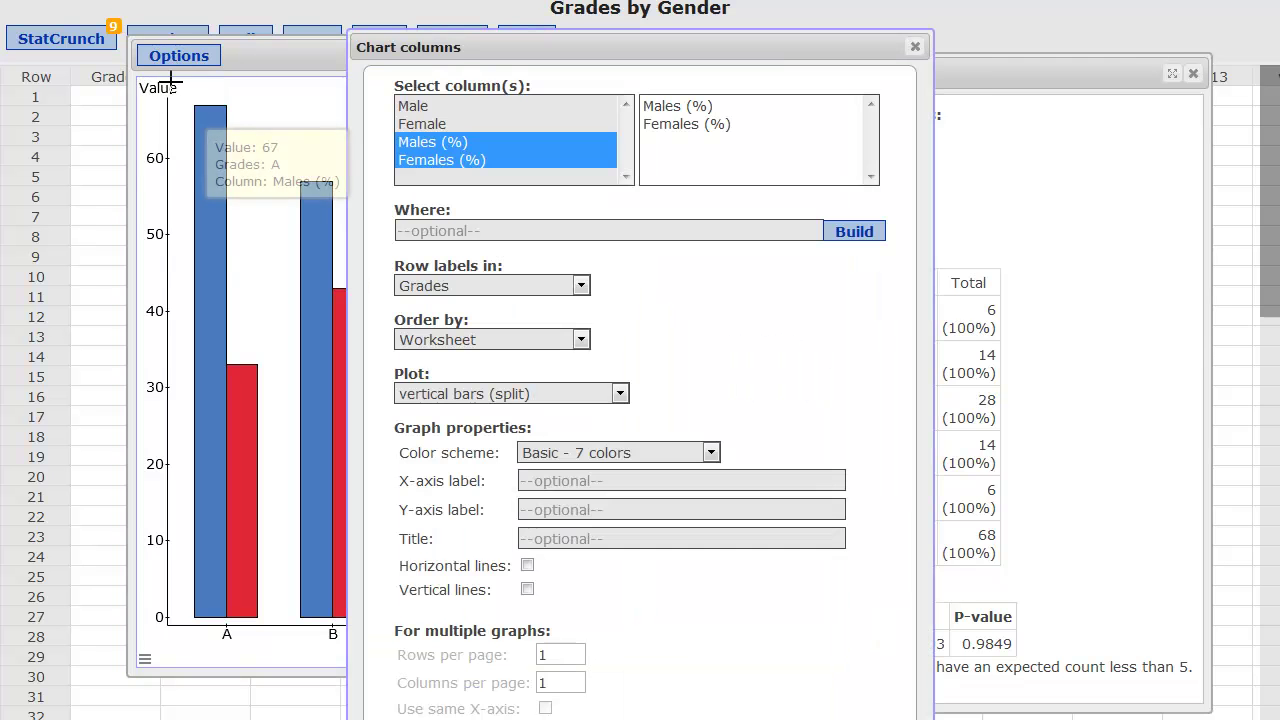
{"action": "left_click", "coordinate": [493, 395]}
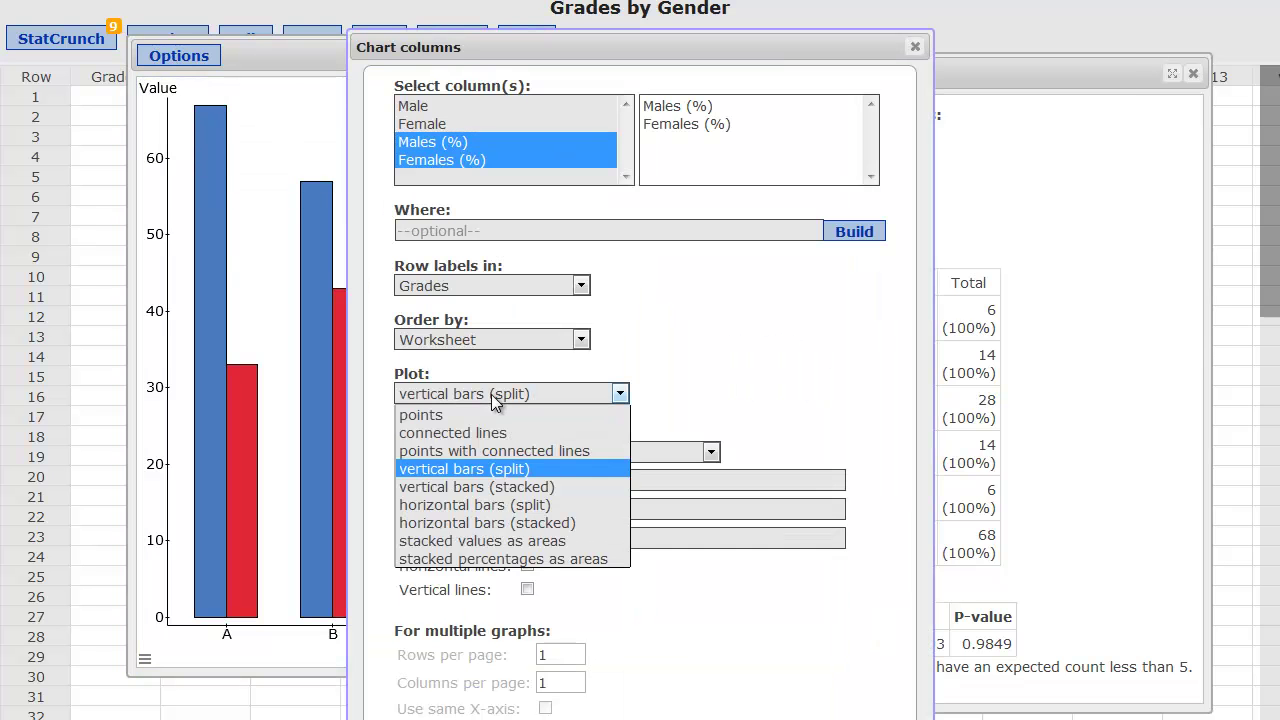
{"action": "left_click", "coordinate": [478, 489]}
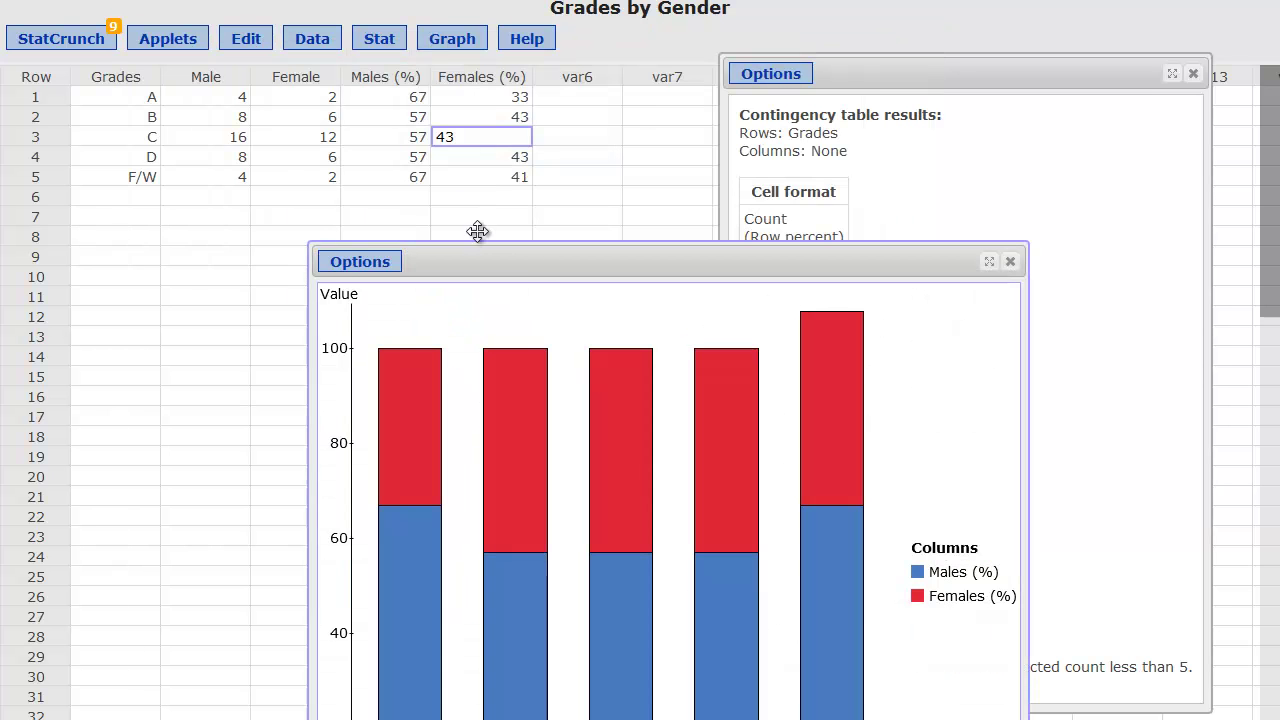
{"action": "left_click_drag", "start_coordinate": [520, 260], "coordinate": [320, 70]}
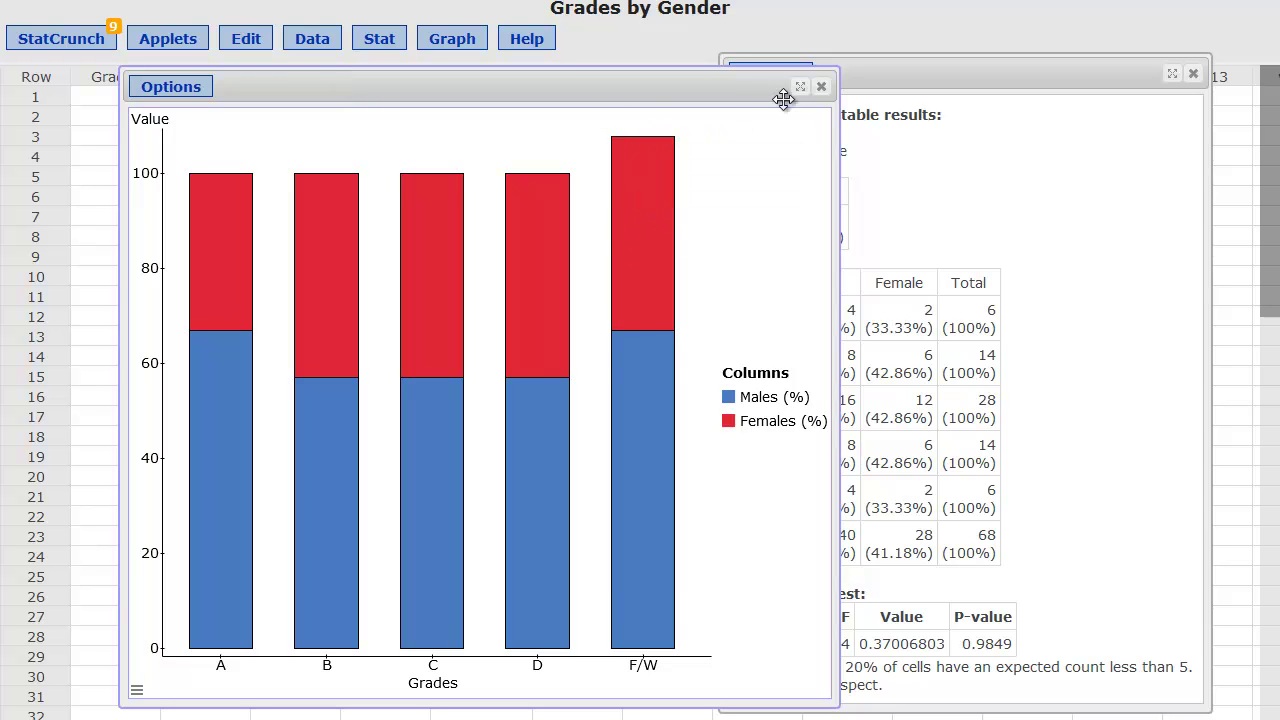
- Close the stacked chart and correct the Females (%) worksheet entry for grade F/W to 33
{"action": "left_click", "coordinate": [821, 93]}
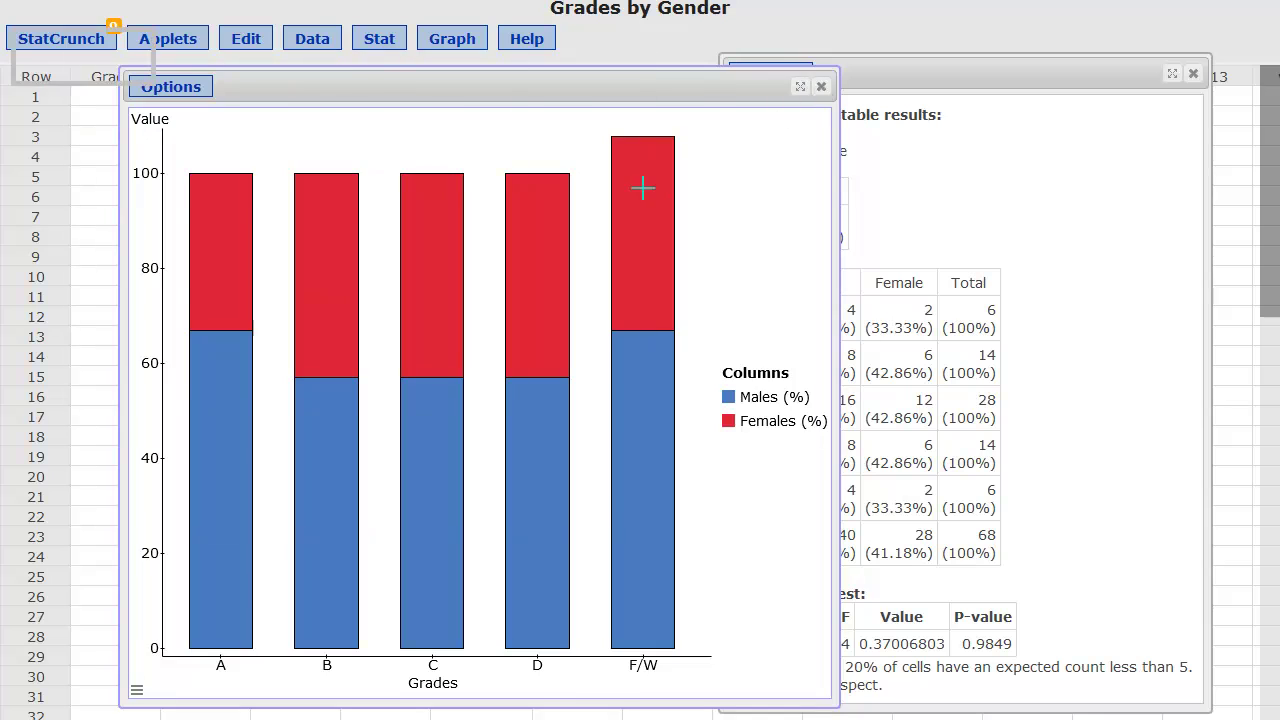
{"action": "left_click", "coordinate": [490, 181]}
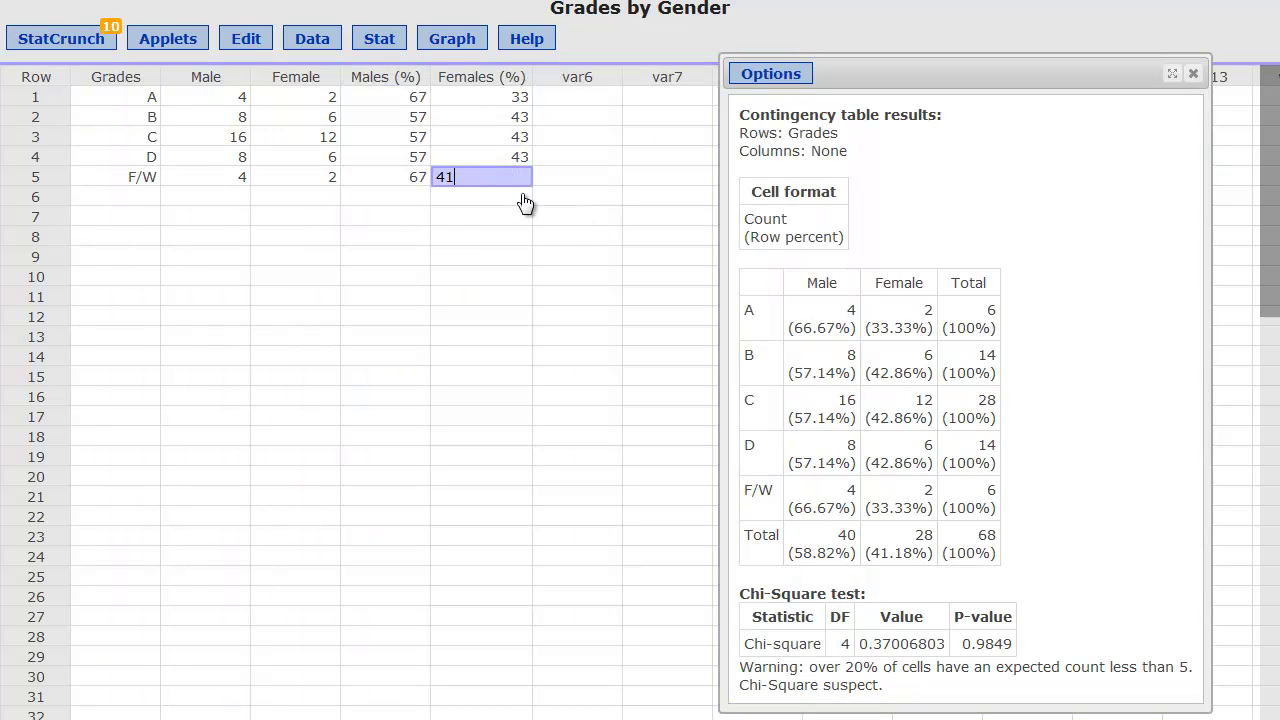
{"action": "type", "text": "33"}
{"action": "left_click", "coordinate": [514, 200]}
- Chart the Males (%) and Females (%) columns as vertical bars (stacked) and place the new chart over the worksheet
{"action": "left_click", "coordinate": [434, 48]}
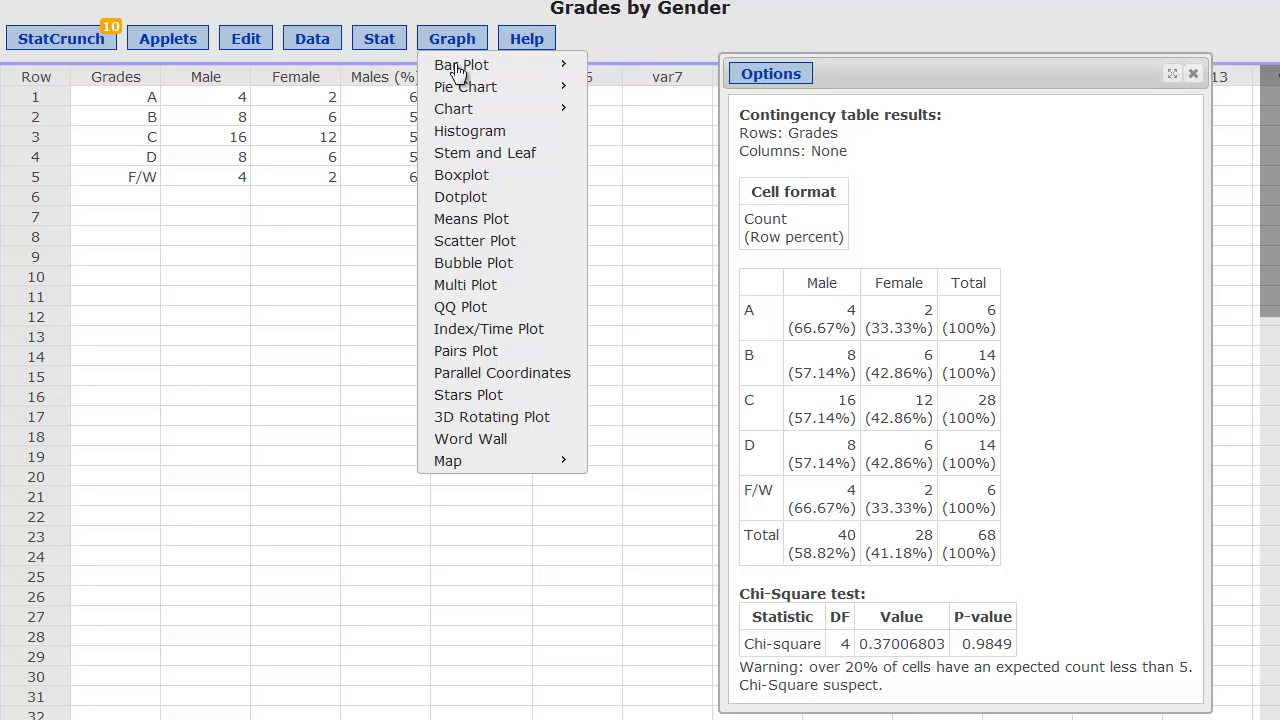
{"action": "mouse_move", "coordinate": [580, 110]}
{"action": "left_click", "coordinate": [620, 112]}
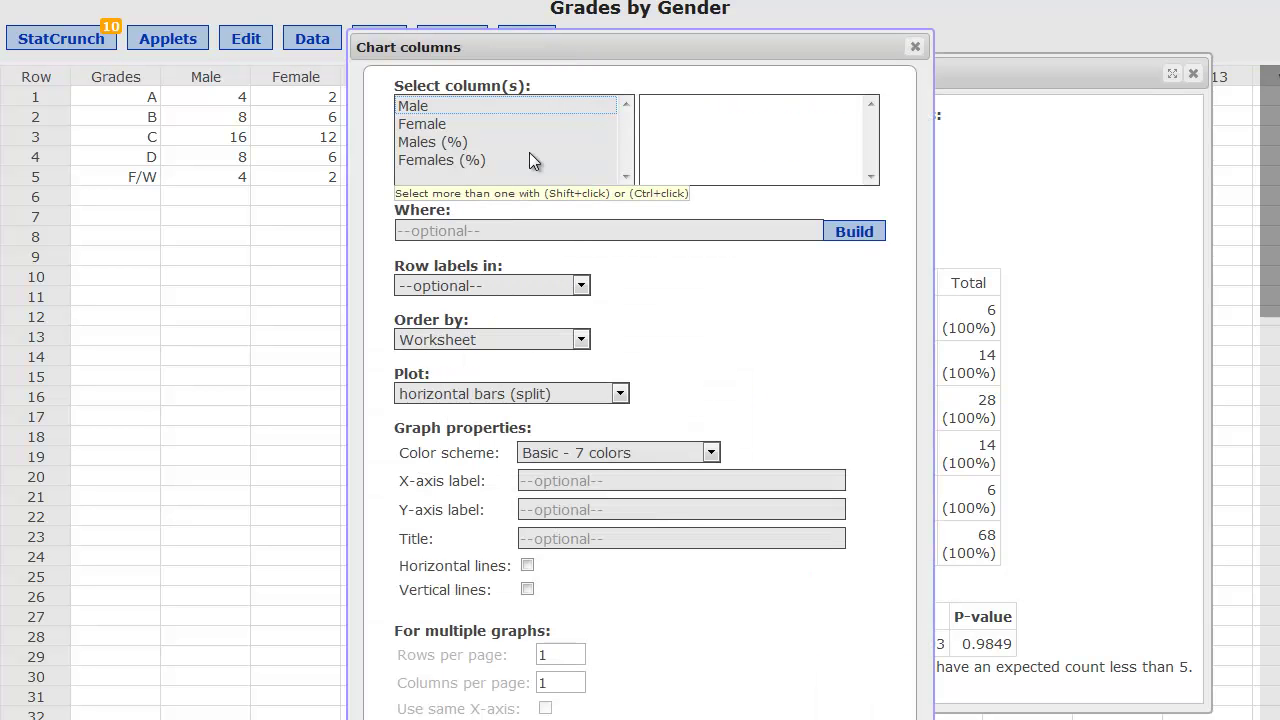
{"action": "left_click", "coordinate": [430, 142]}
{"action": "left_click", "coordinate": [430, 160], "text": "ctrl"}
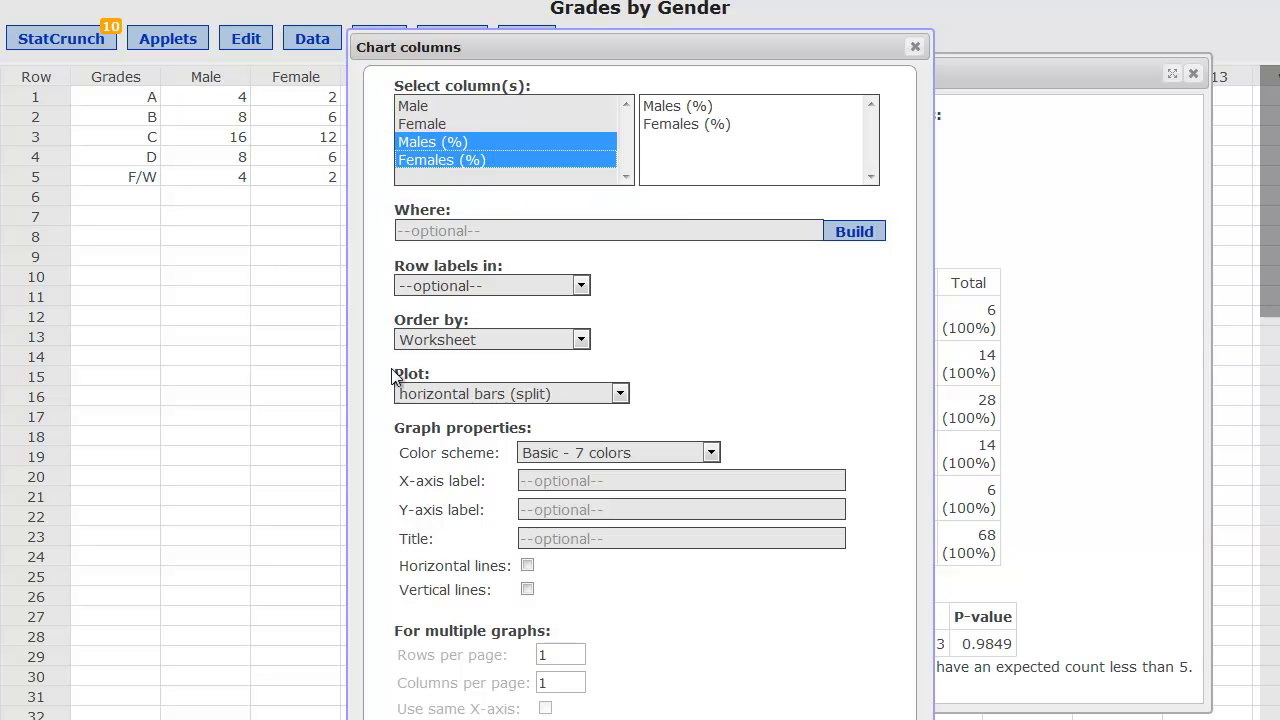
{"action": "left_click", "coordinate": [455, 394]}
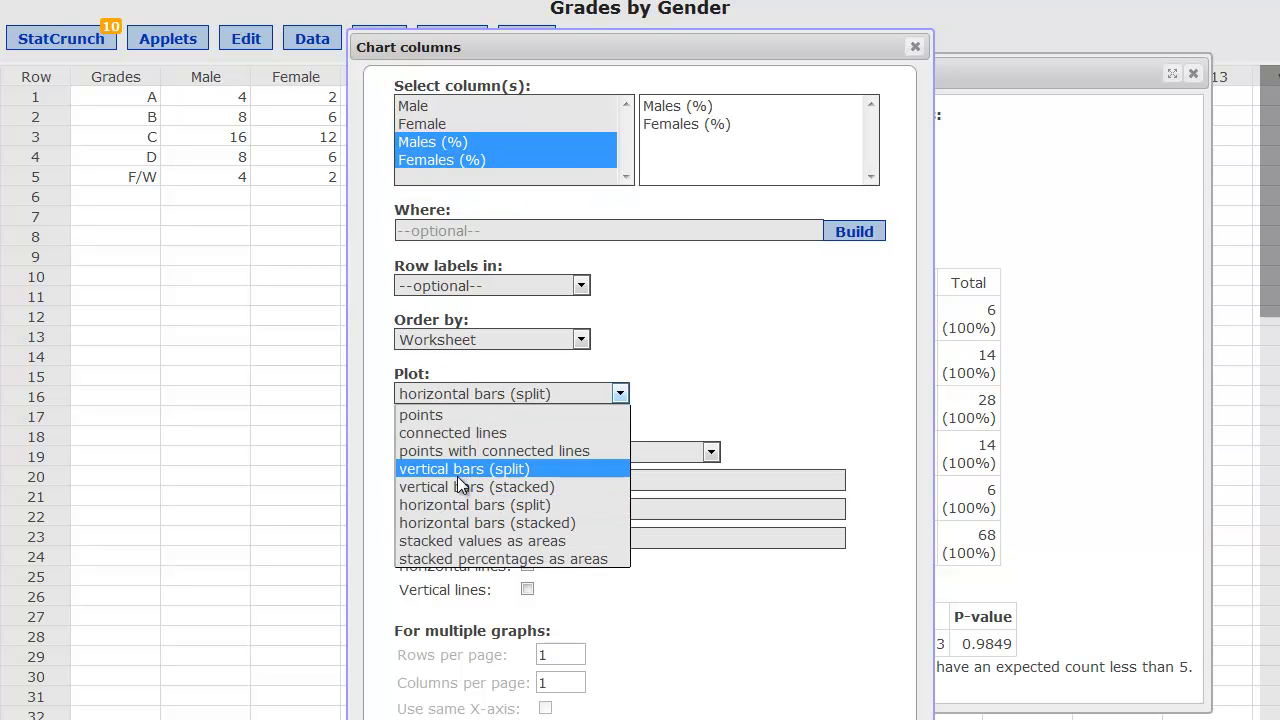
{"action": "left_click", "coordinate": [466, 486]}
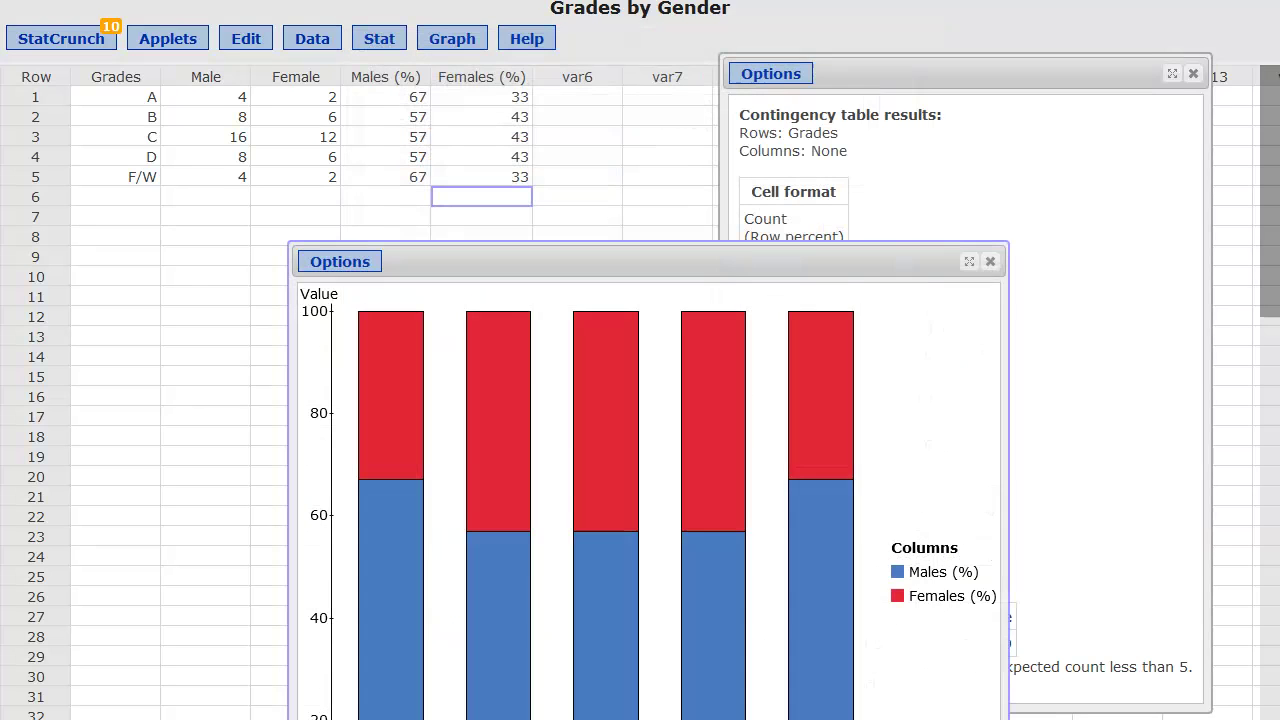
{"action": "left_click_drag", "start_coordinate": [551, 263], "coordinate": [351, 82]}
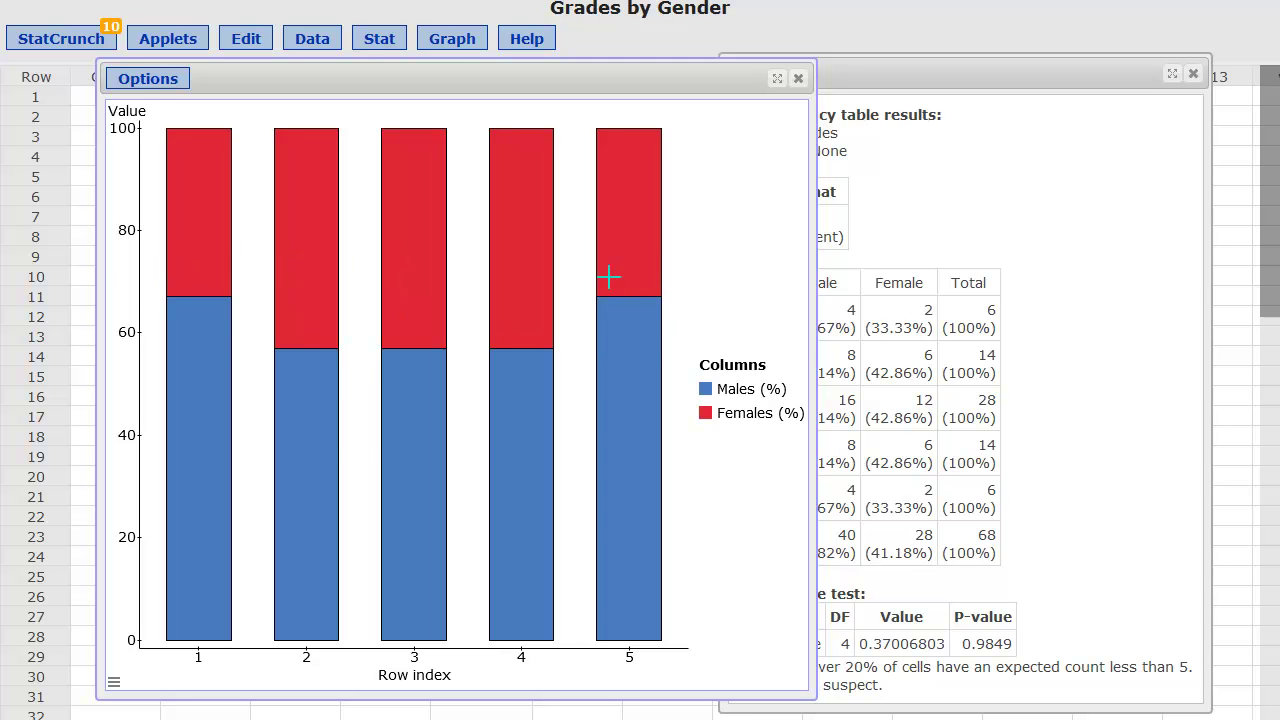
- Compare the Males (%) segments of the stacked bars across all five rows of the chart
{"action": "mouse_move", "coordinate": [318, 372]}
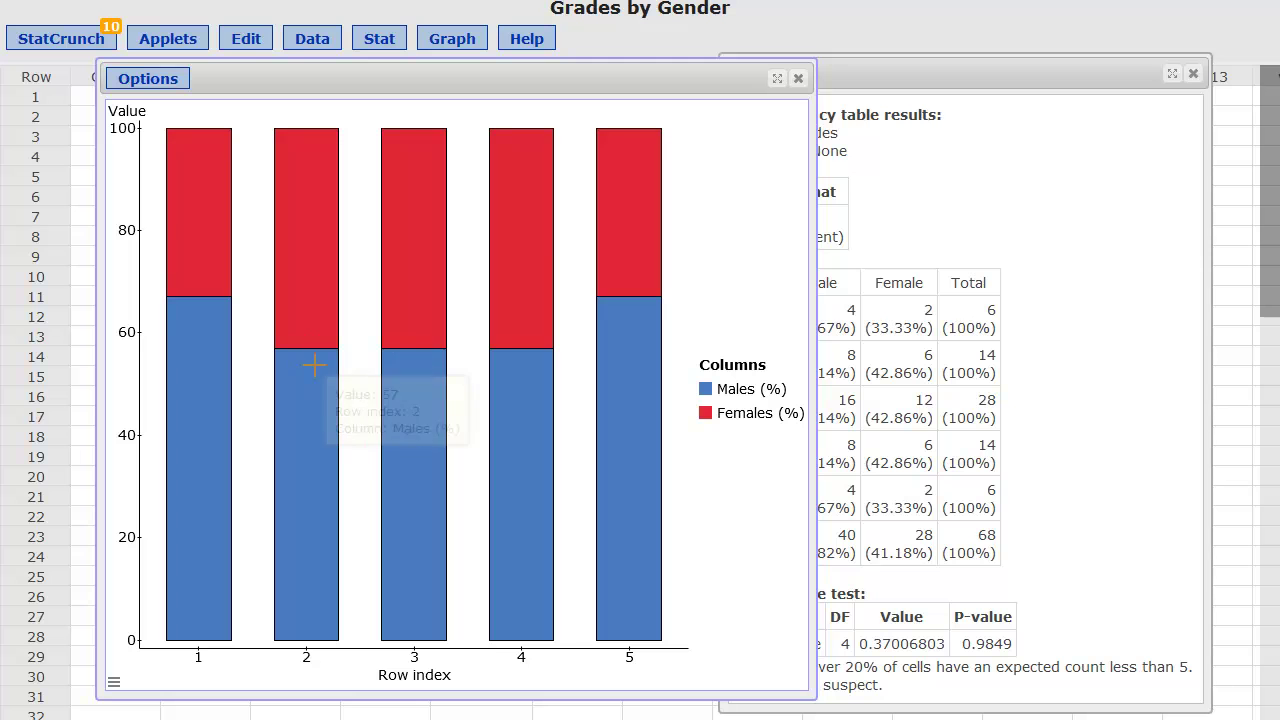
{"action": "mouse_move", "coordinate": [419, 367]}
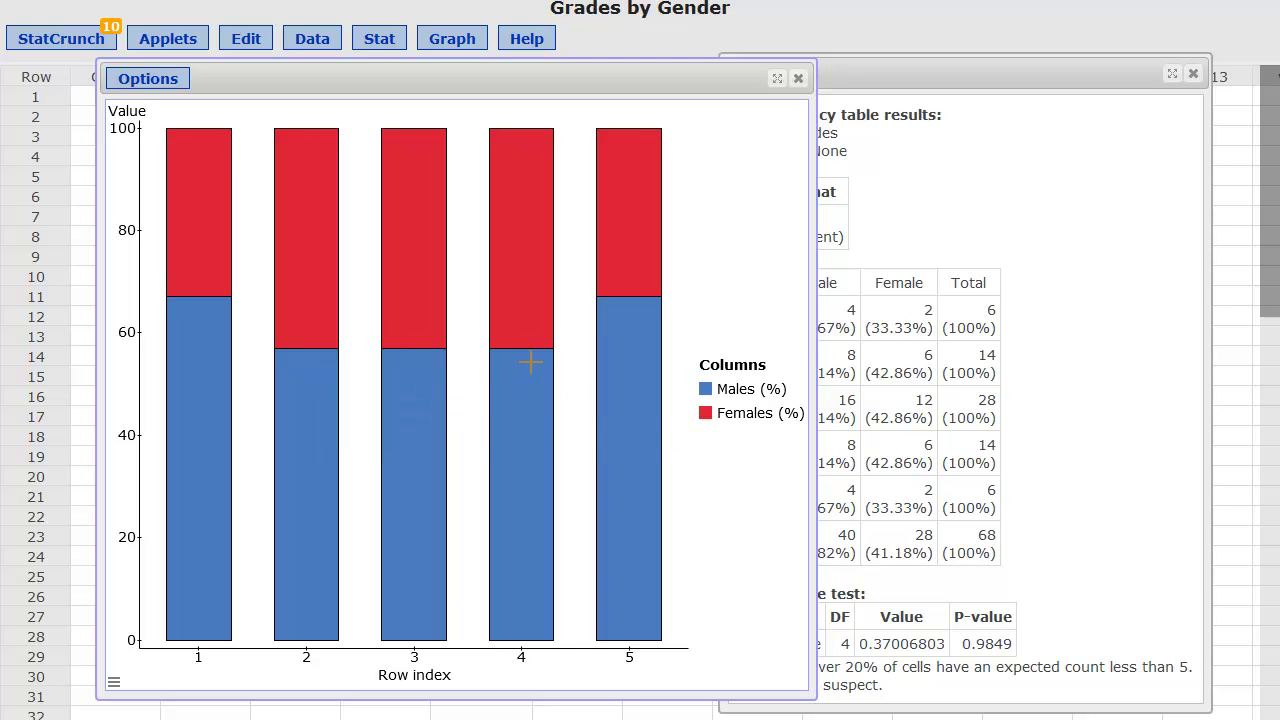
{"action": "mouse_move", "coordinate": [530, 362]}
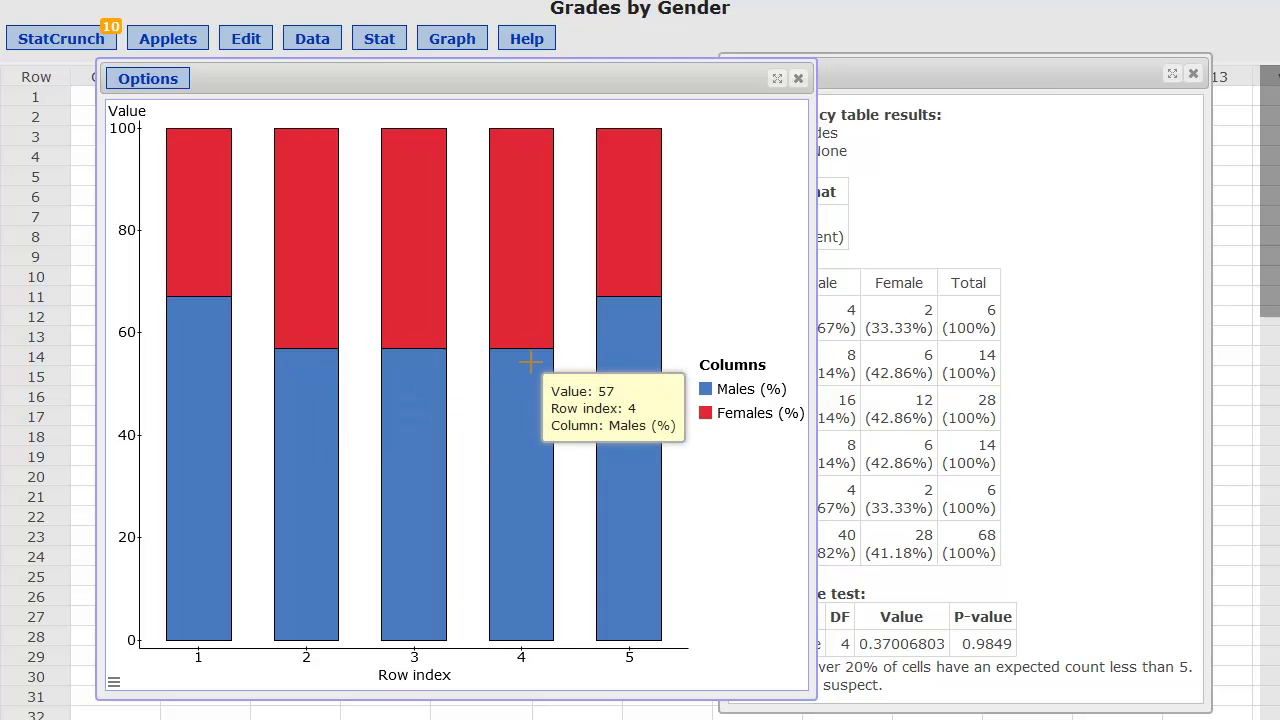
{"action": "mouse_move", "coordinate": [192, 319]}
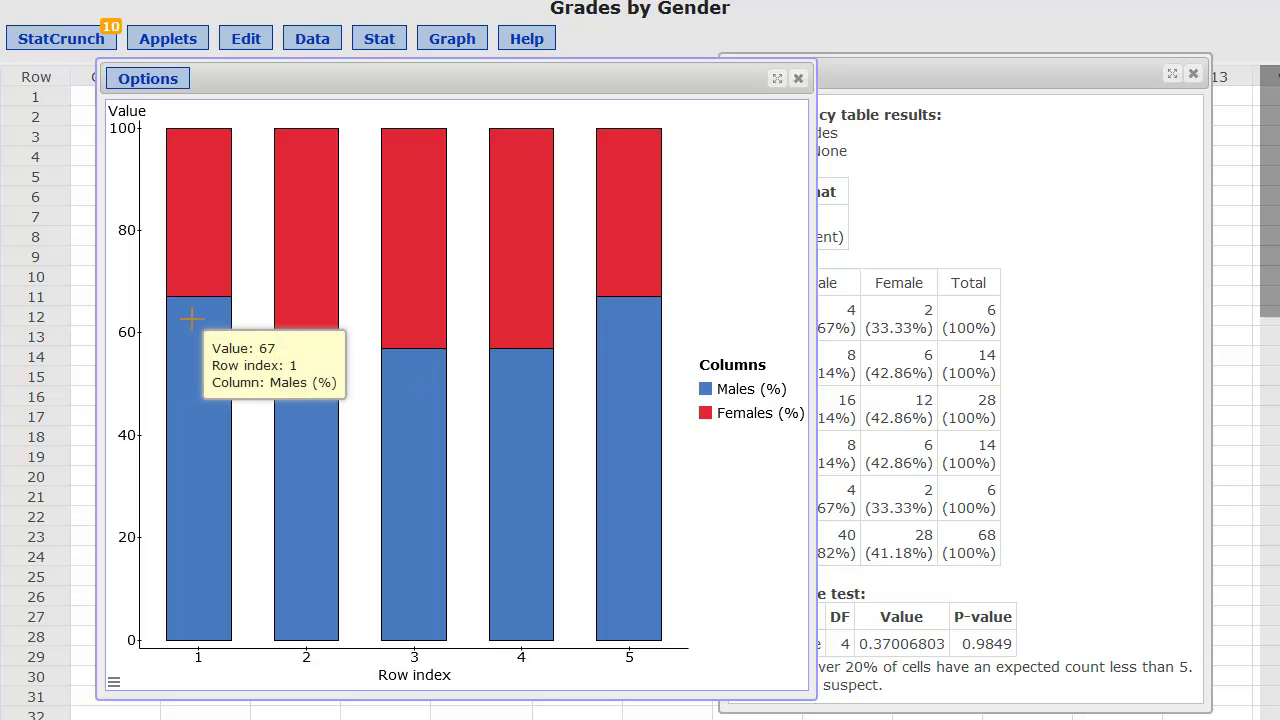
{"action": "mouse_move", "coordinate": [628, 315]}
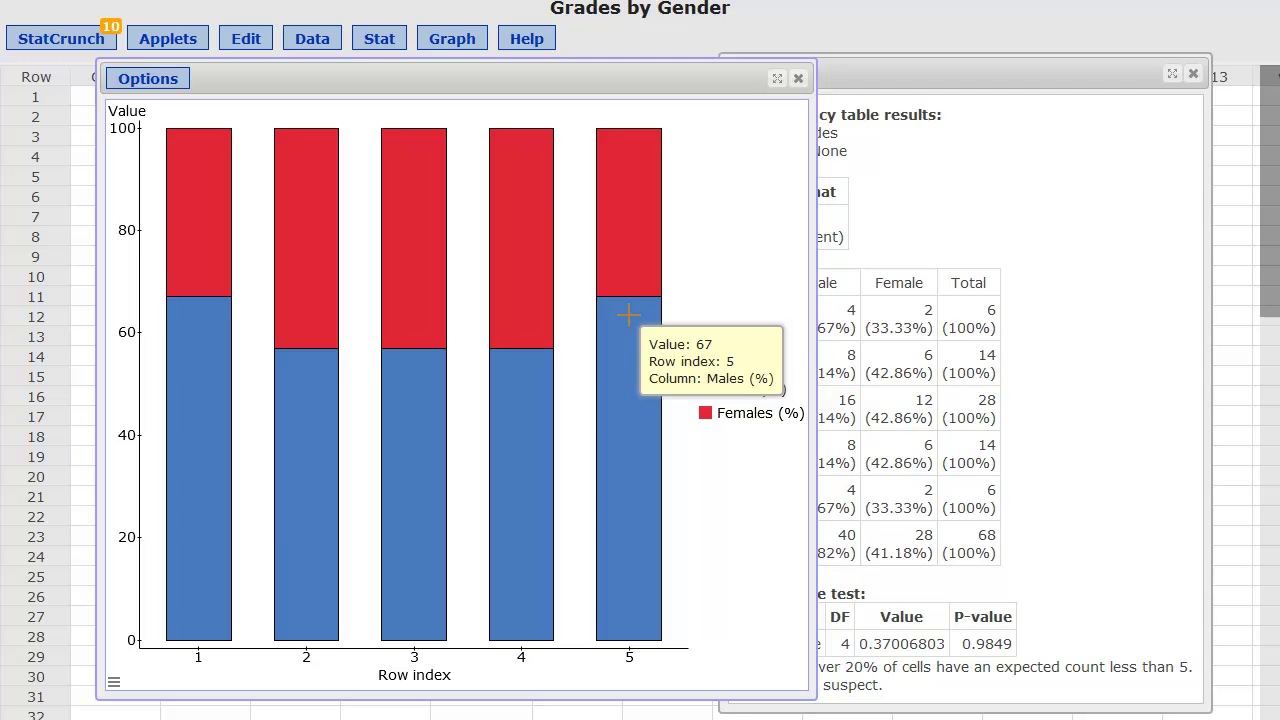
{"action": "mouse_move", "coordinate": [211, 365]}
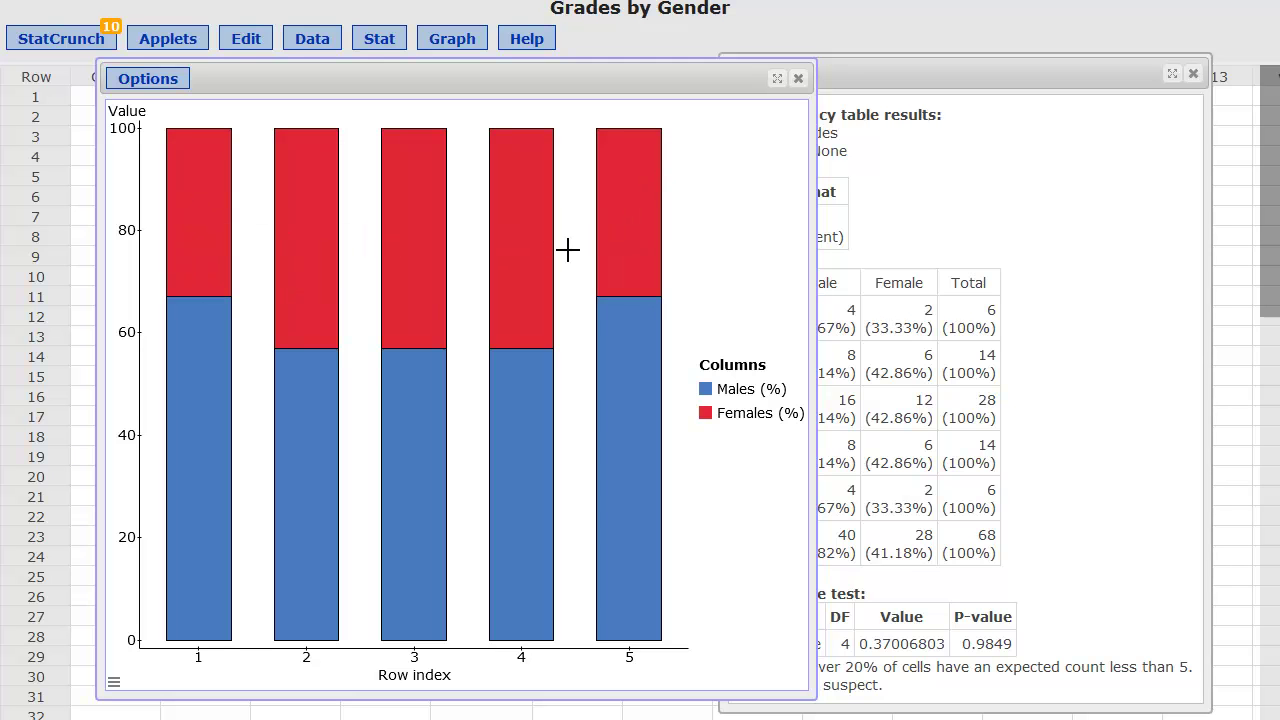
{"action": "mouse_move", "coordinate": [503, 485]}
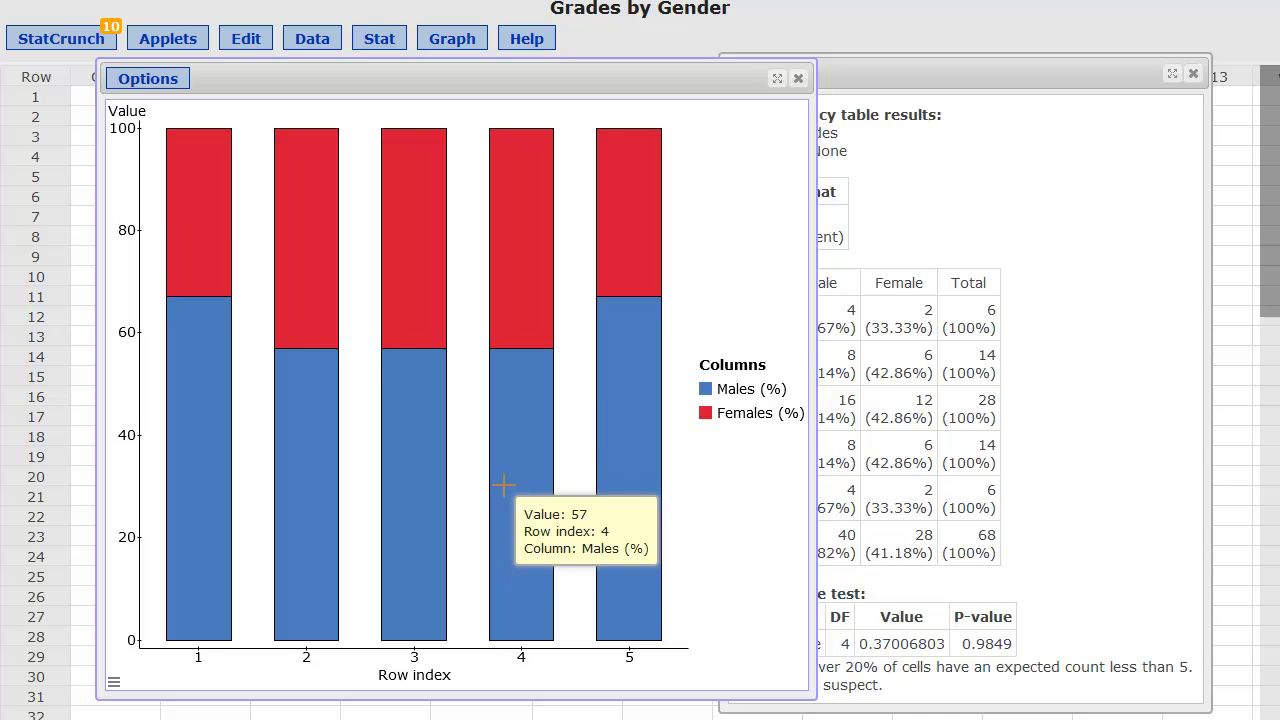
- Change the chart's plot type to vertical bars (split), view it over the worksheet and close it
{"action": "left_click", "coordinate": [160, 78]}
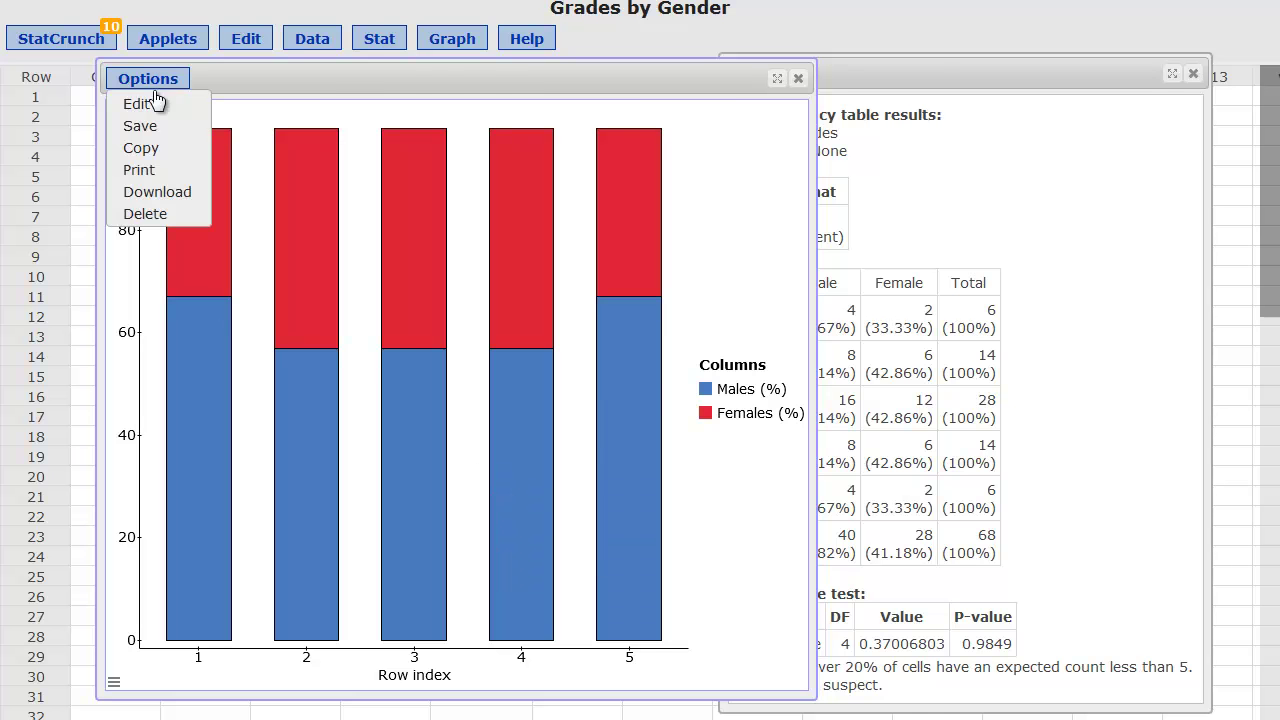
{"action": "left_click", "coordinate": [140, 104]}
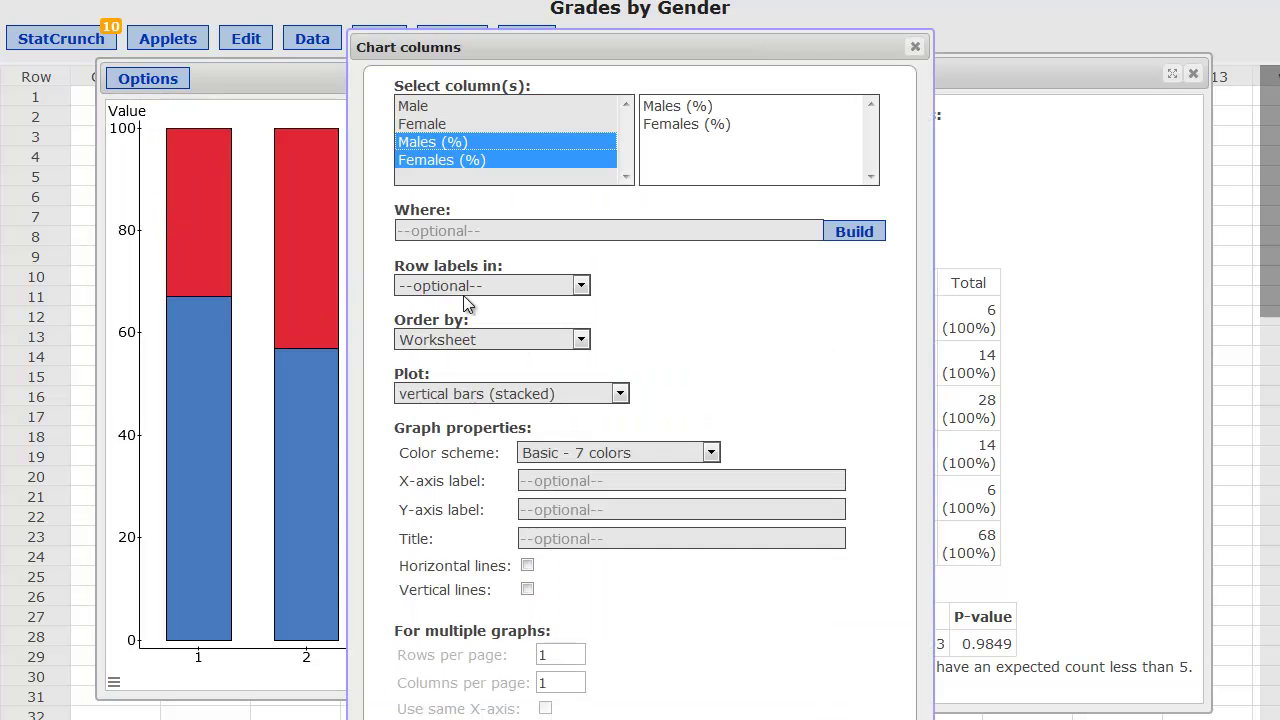
{"action": "left_click", "coordinate": [500, 393]}
{"action": "left_click", "coordinate": [505, 469]}
{"action": "left_click", "coordinate": [806, 711]}
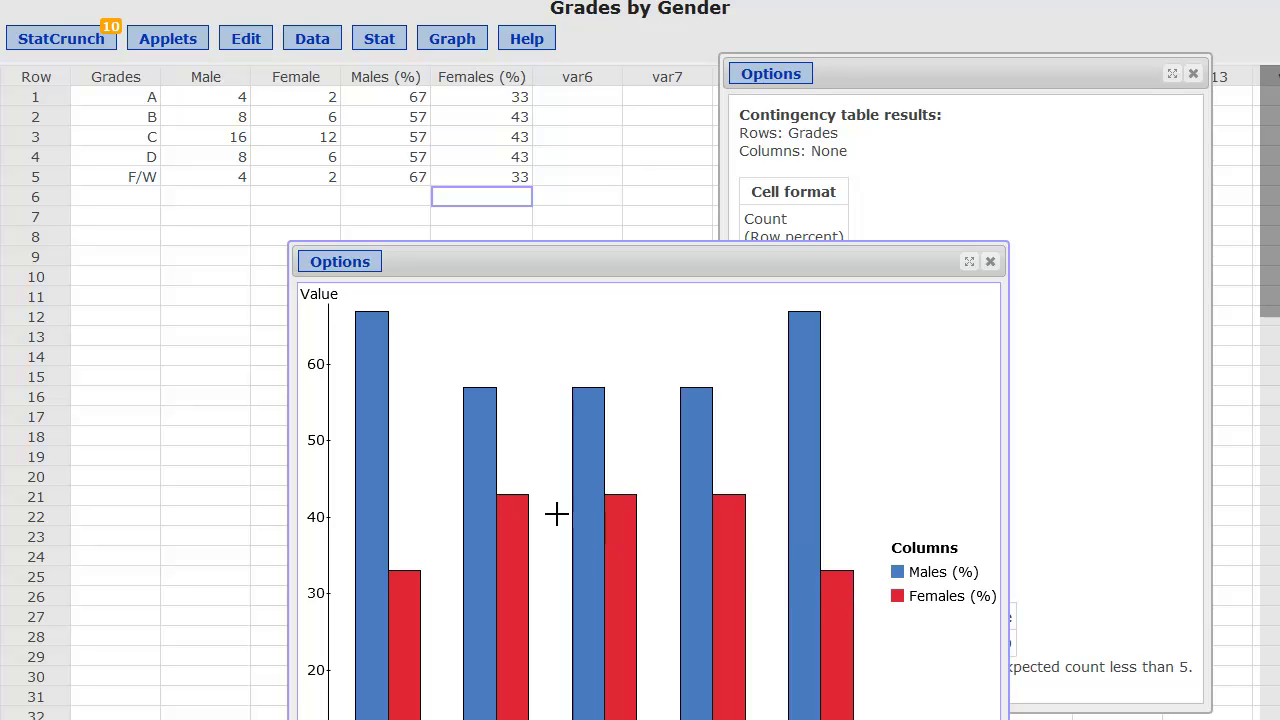
{"action": "left_click_drag", "start_coordinate": [765, 251], "coordinate": [555, 70]}
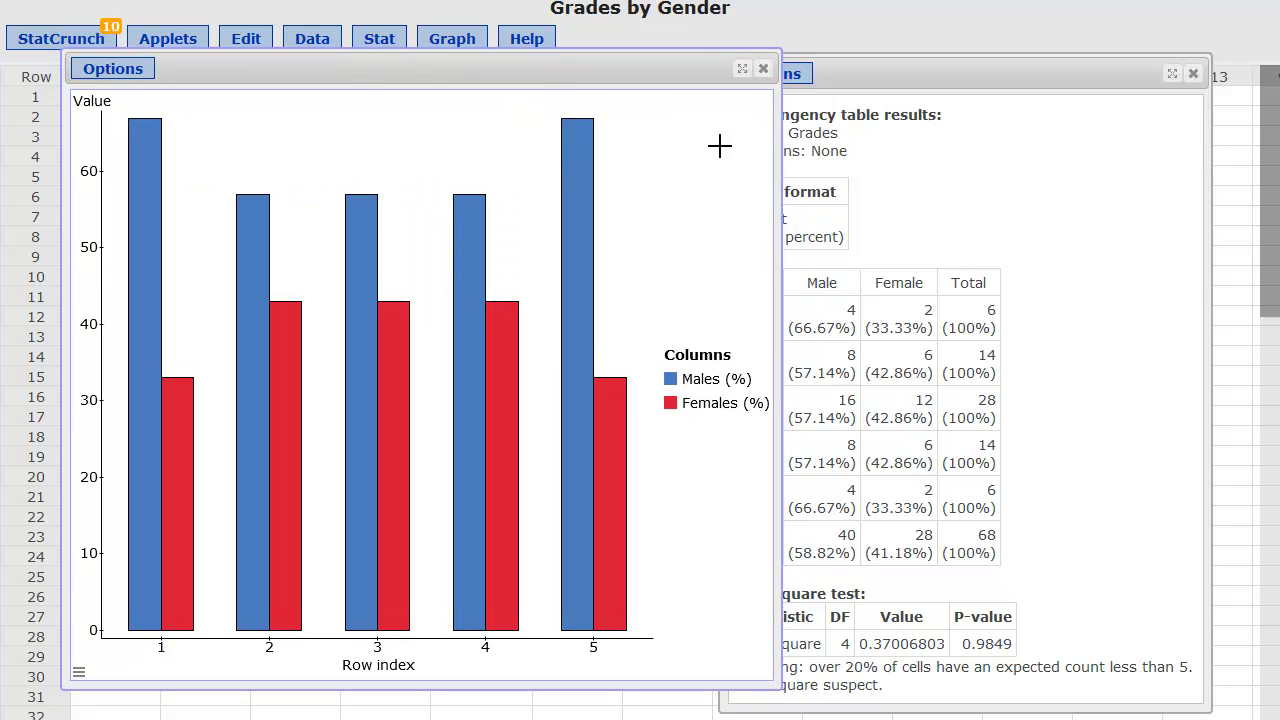
{"action": "left_click", "coordinate": [764, 70]}
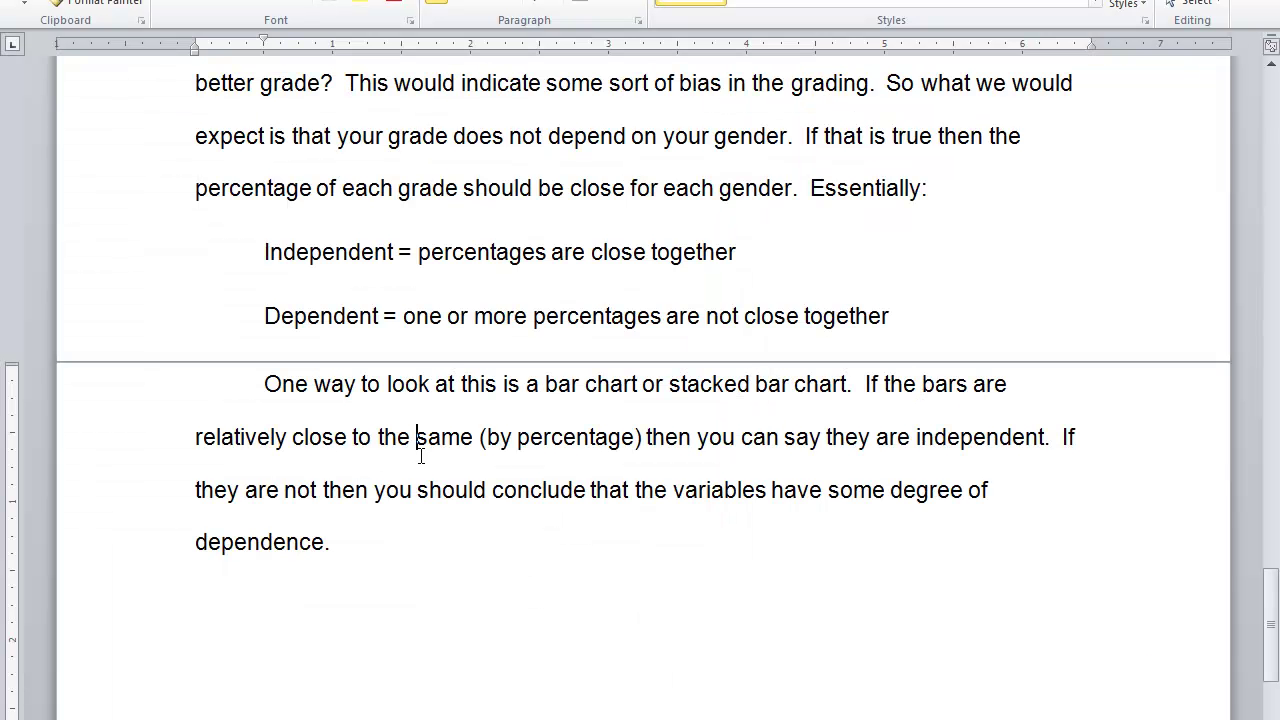
- In the Word document, highlight the definition of Dependent and the closing statement that the variables have some degree of dependence
{"action": "left_click_drag", "start_coordinate": [409, 318], "coordinate": [818, 326]}
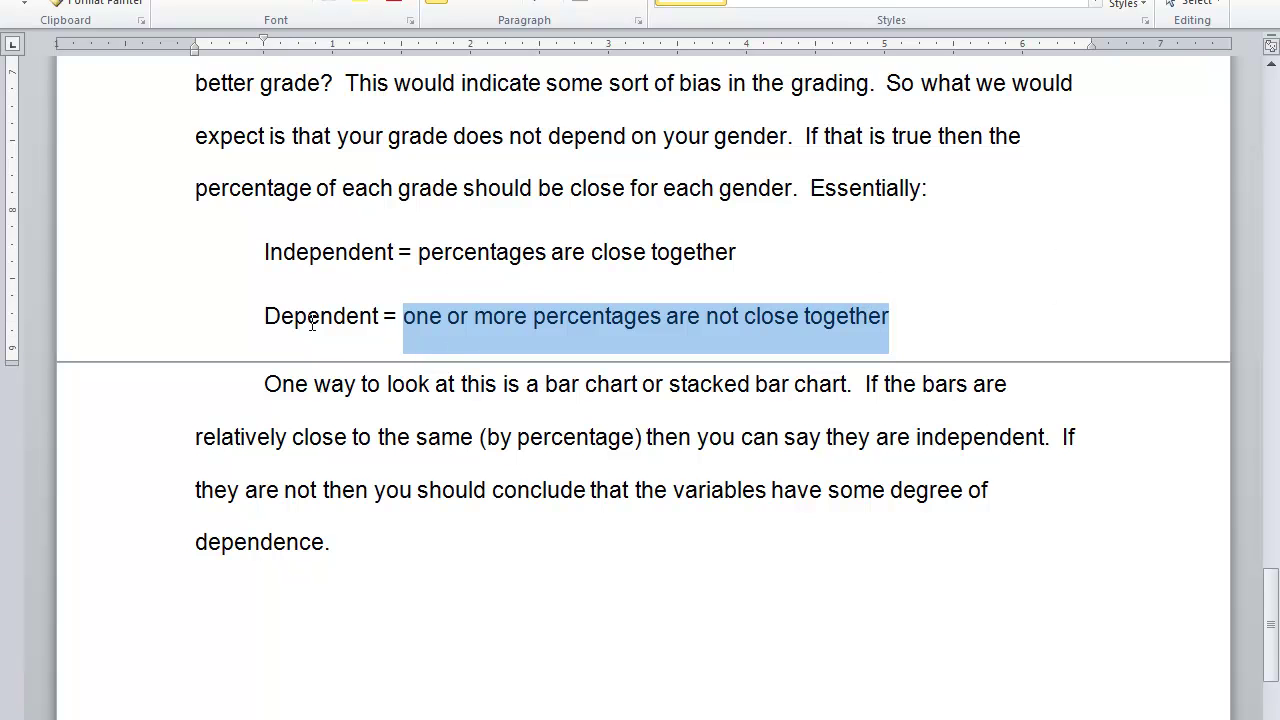
{"action": "left_click_drag", "start_coordinate": [263, 316], "coordinate": [388, 316]}
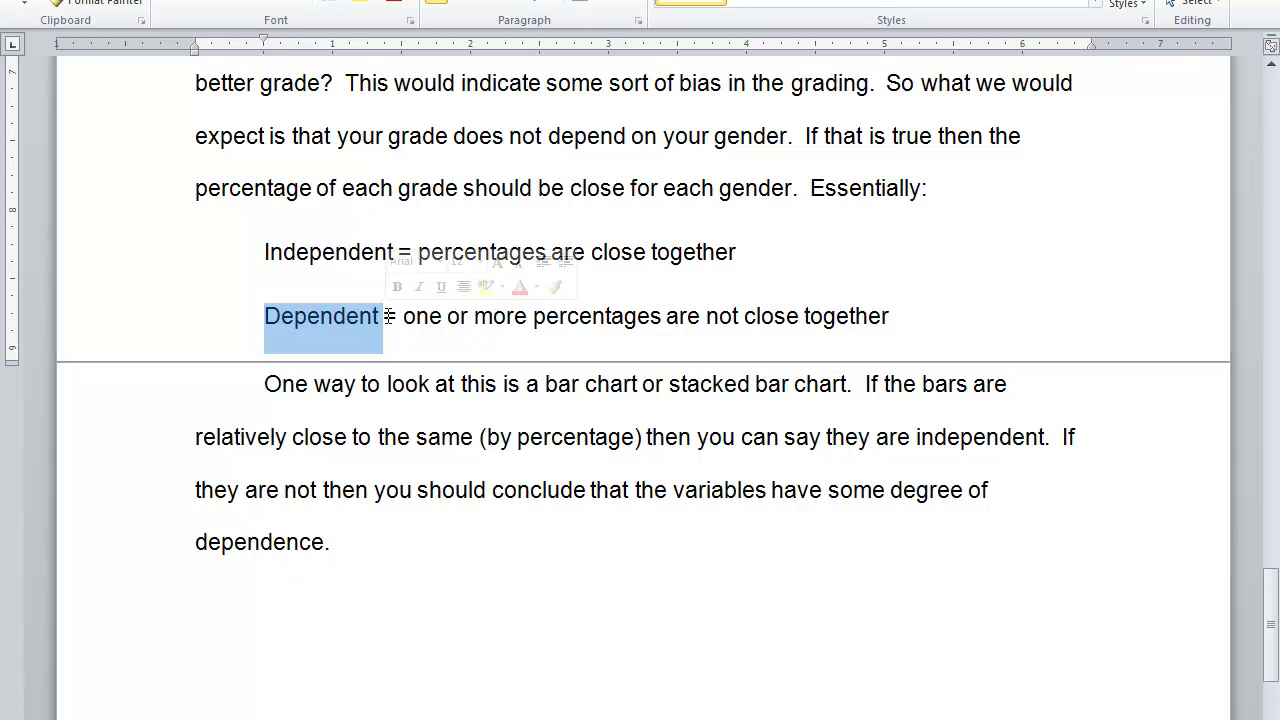
{"action": "left_click_drag", "start_coordinate": [389, 491], "coordinate": [350, 543]}
{"action": "left_click", "coordinate": [455, 575]}
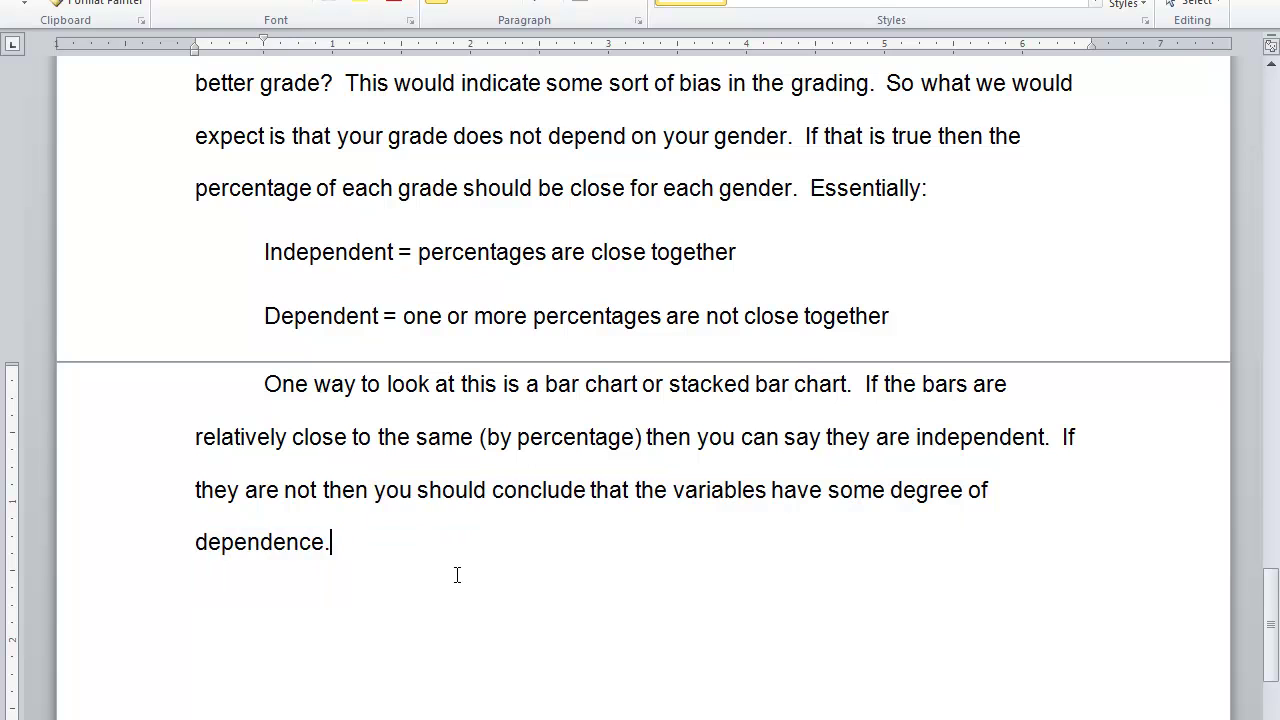
{"action": "left_click_drag", "start_coordinate": [370, 492], "coordinate": [346, 597]}
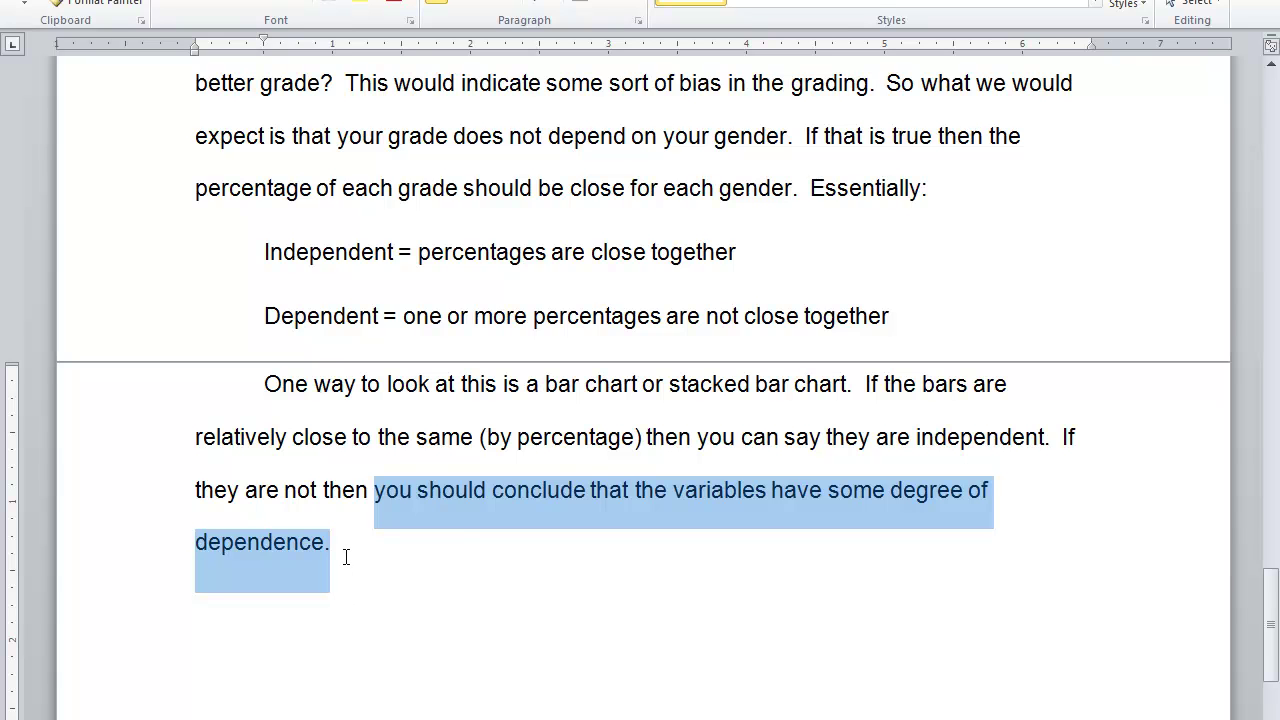
{"action": "left_click", "coordinate": [462, 540]}
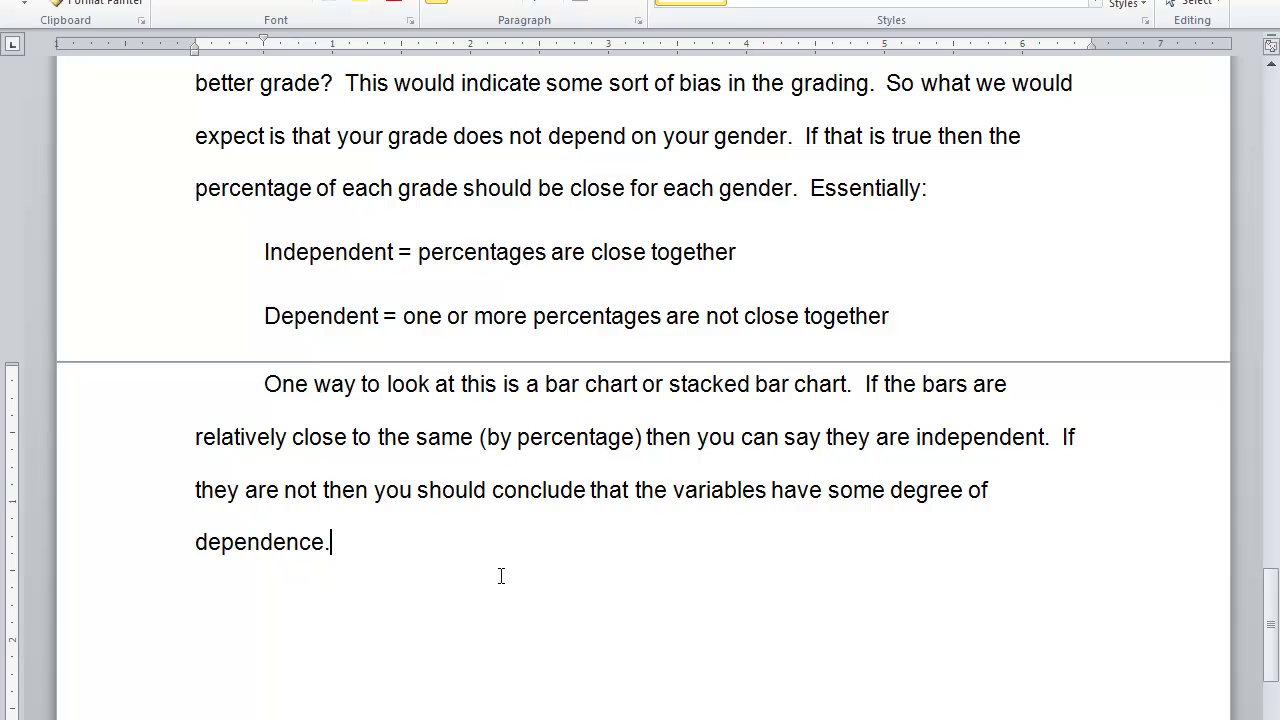
{"action": "scroll", "coordinate": [501, 576], "scroll_direction": "up", "scroll_amount": 1}
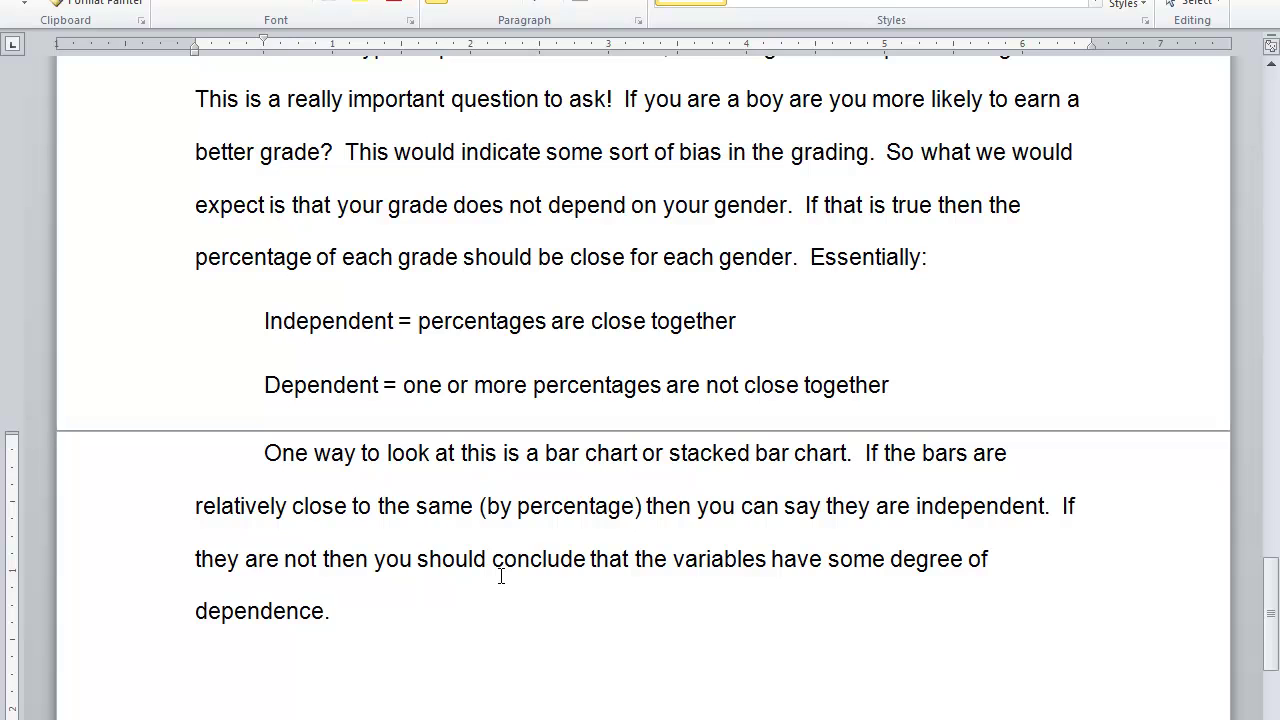